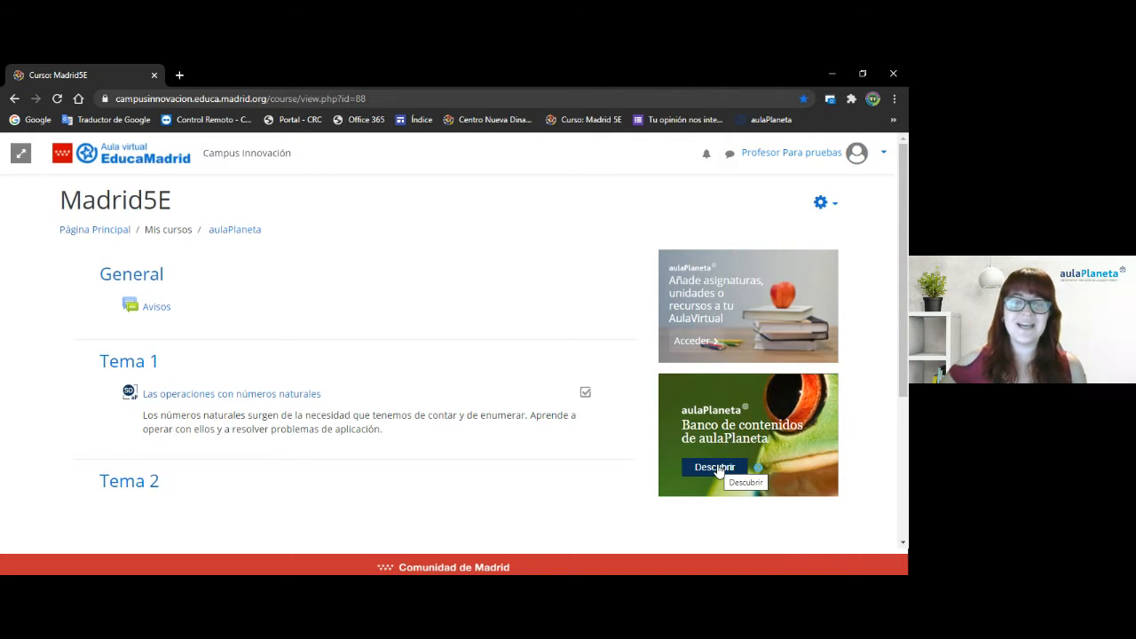
Open aulaPlaneta's Banco de contenidos from the Madrid5E course and look through its home page sections
click(717, 468)
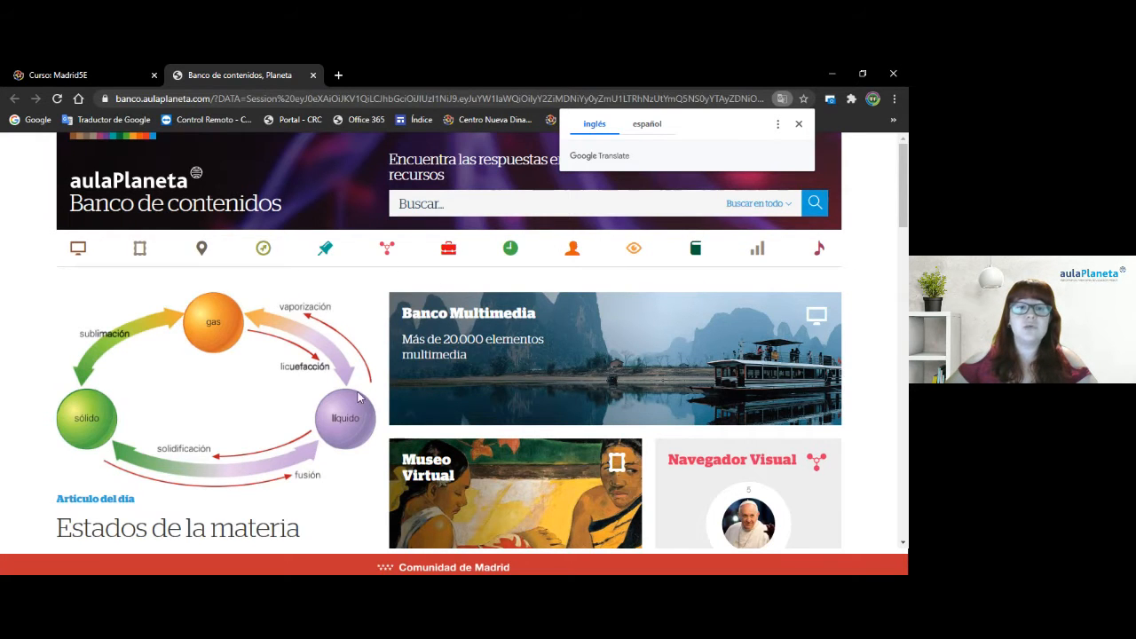
scroll(402, 391, down, 3)
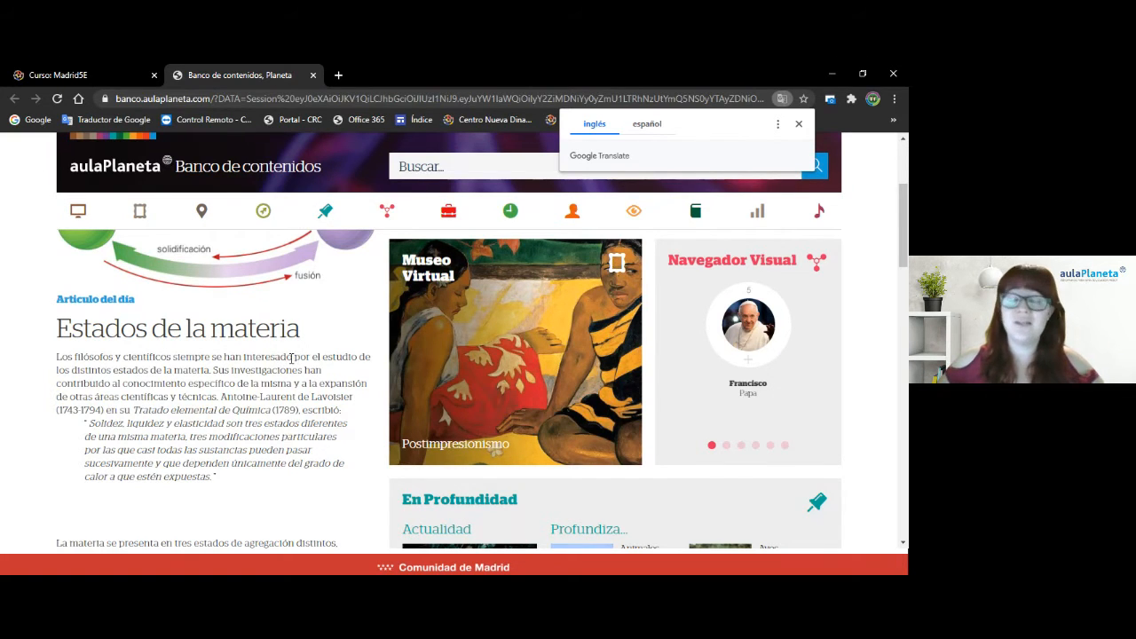
scroll(291, 359, up, 1)
scroll(359, 361, up, 3)
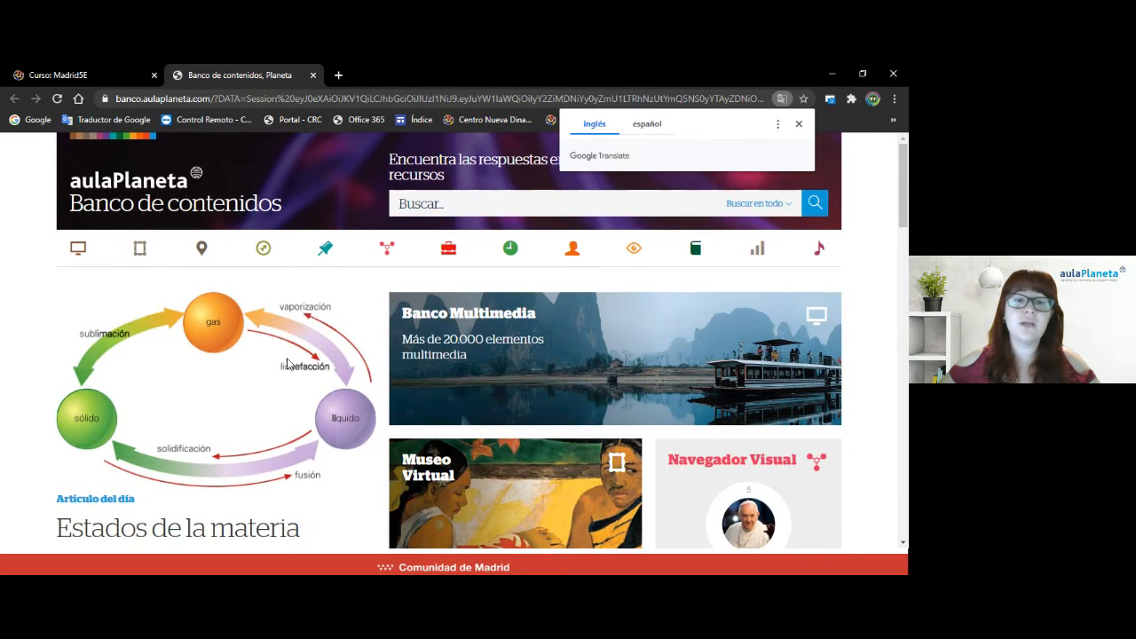
scroll(458, 422, down, 3)
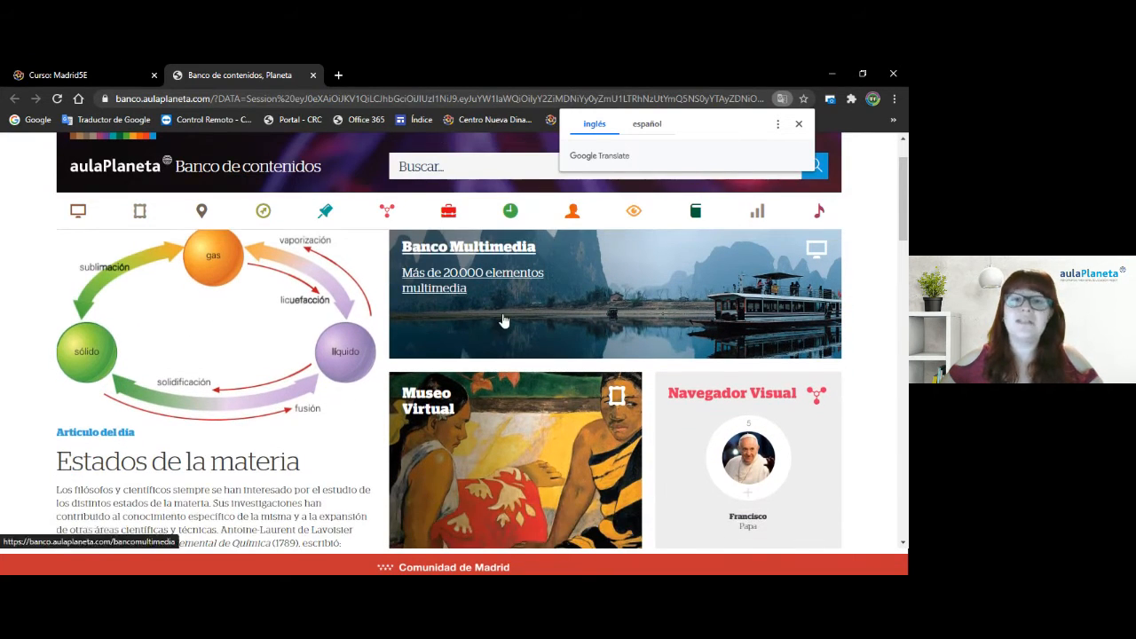
scroll(486, 386, down, 1)
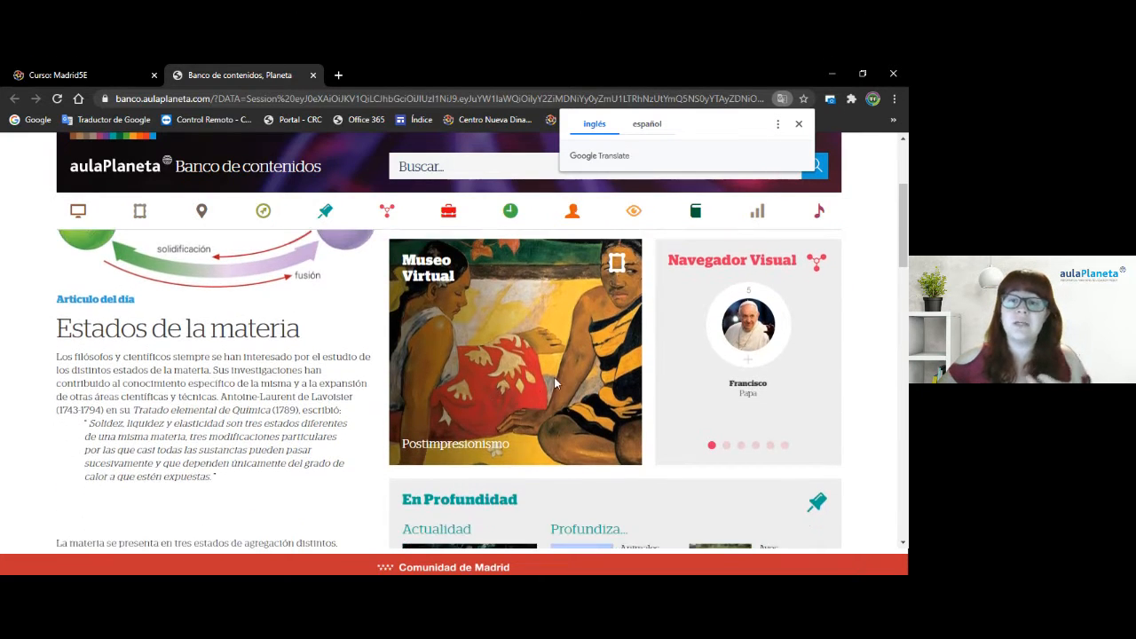
scroll(311, 311, down, 1)
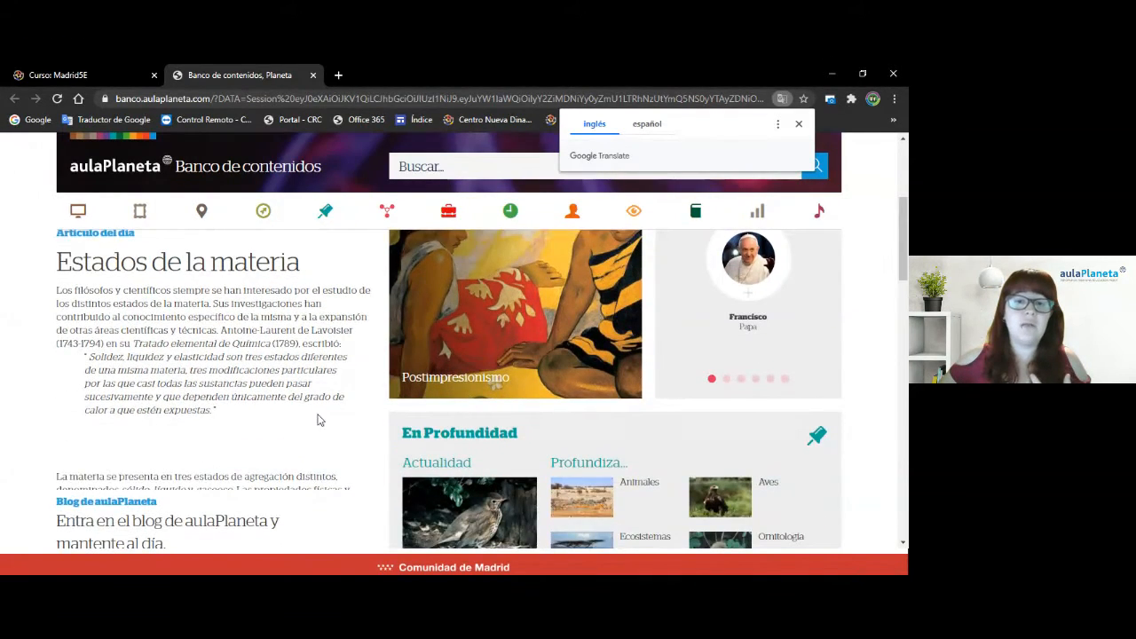
scroll(371, 420, down, 2)
scroll(370, 419, up, 5)
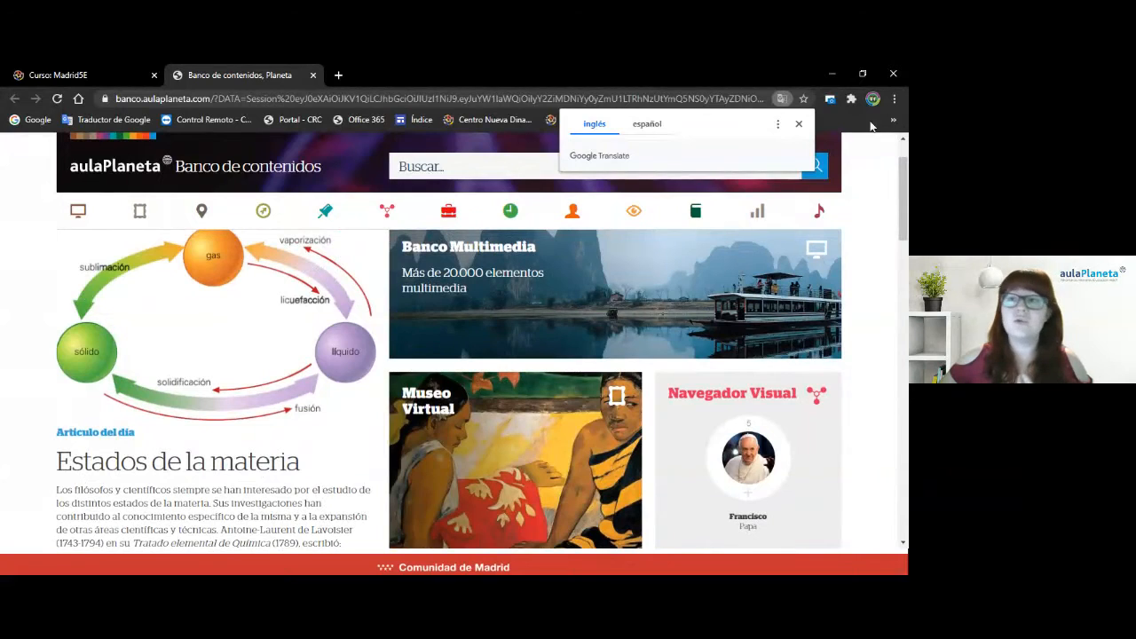
Dismiss the Google Translate pop-up and activate the content bank's search field
click(799, 124)
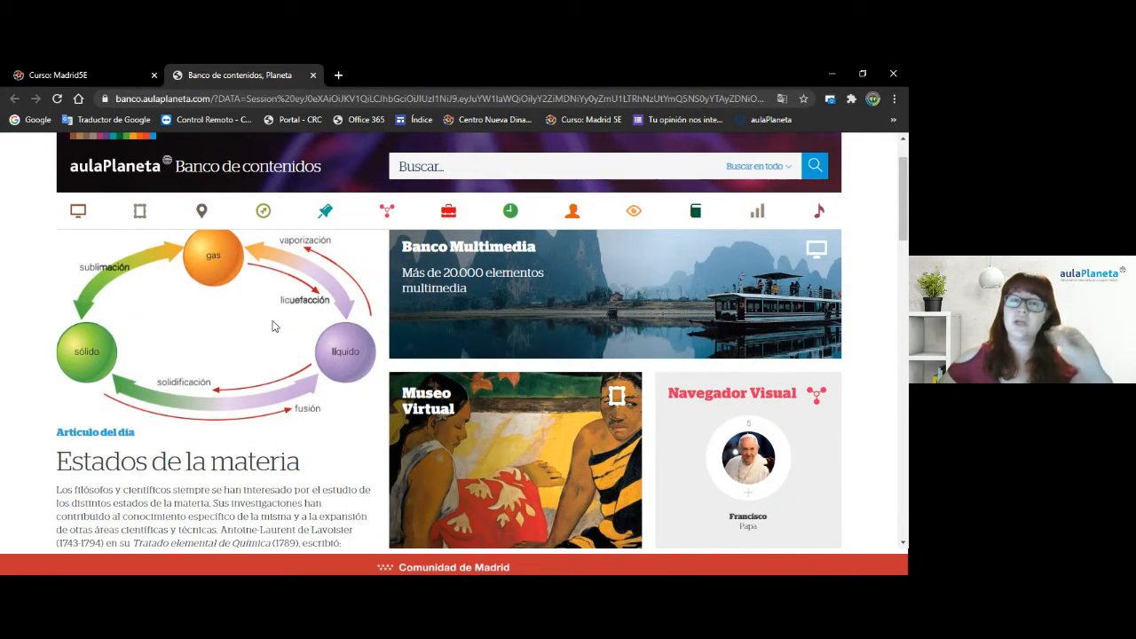
scroll(373, 239, up, 1)
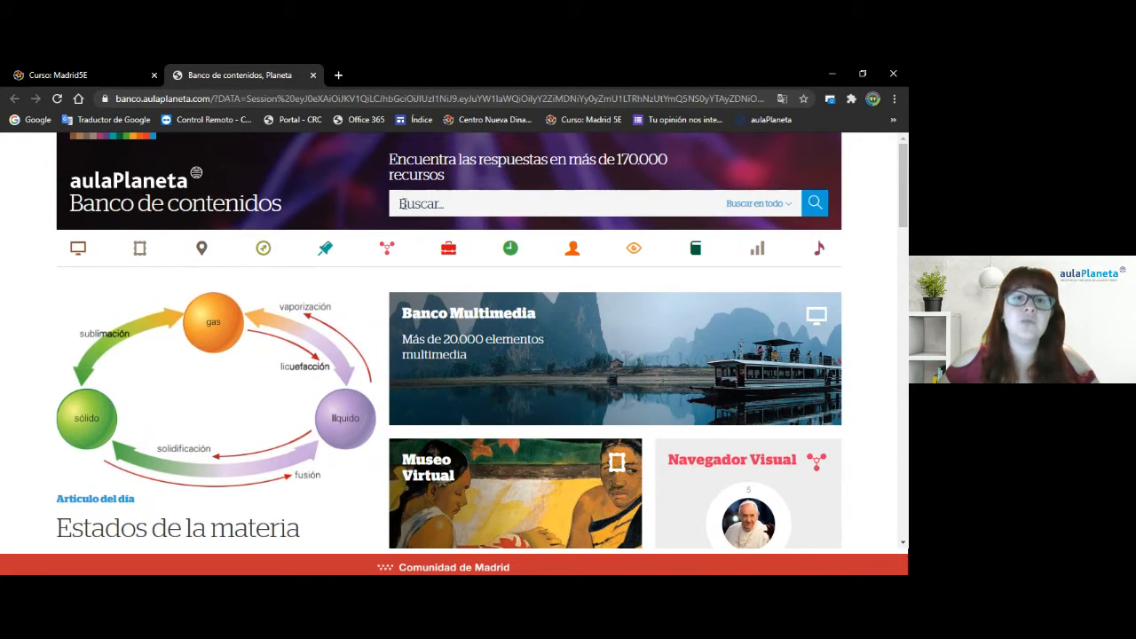
click(410, 206)
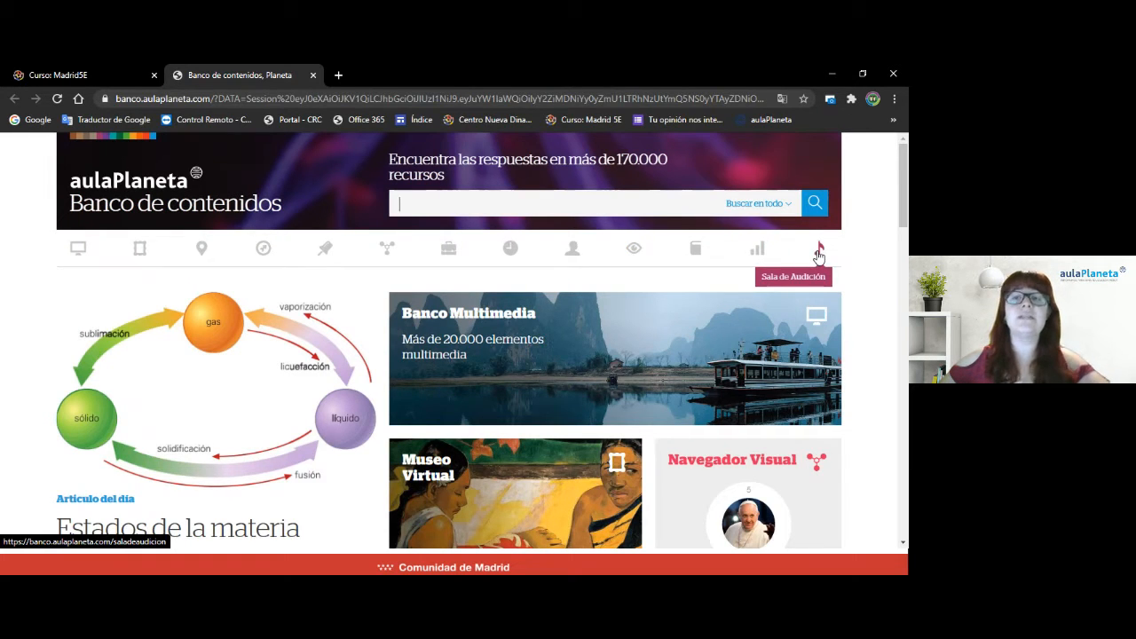
Review the Espacio y volumen contents in Temapedia's Expresión y educación física subject, and close the content bank
click(450, 256)
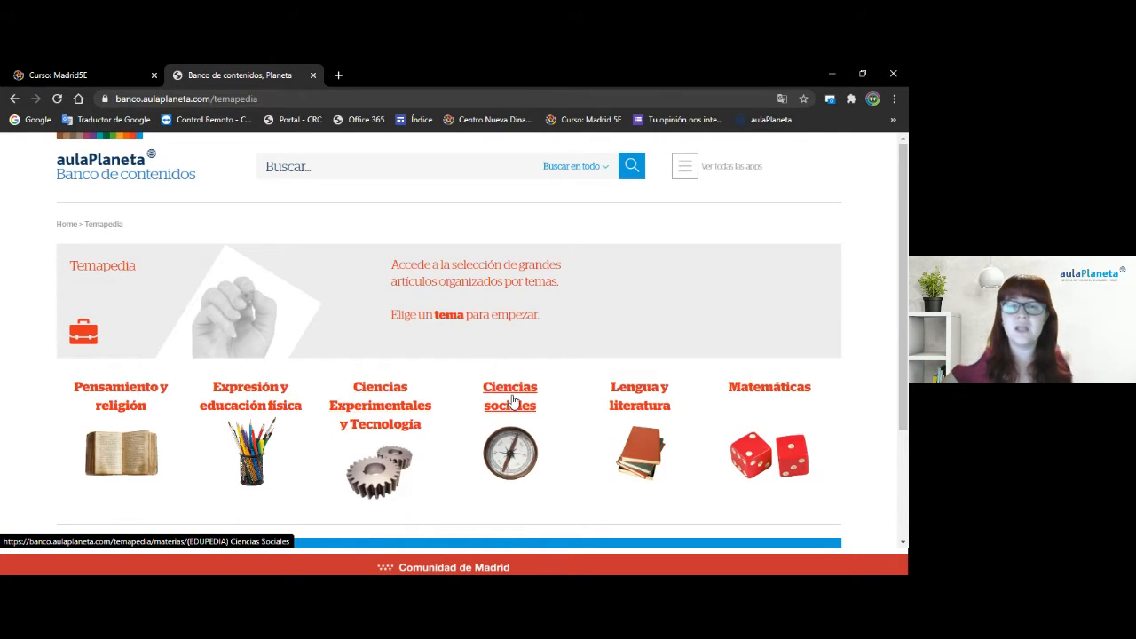
click(257, 413)
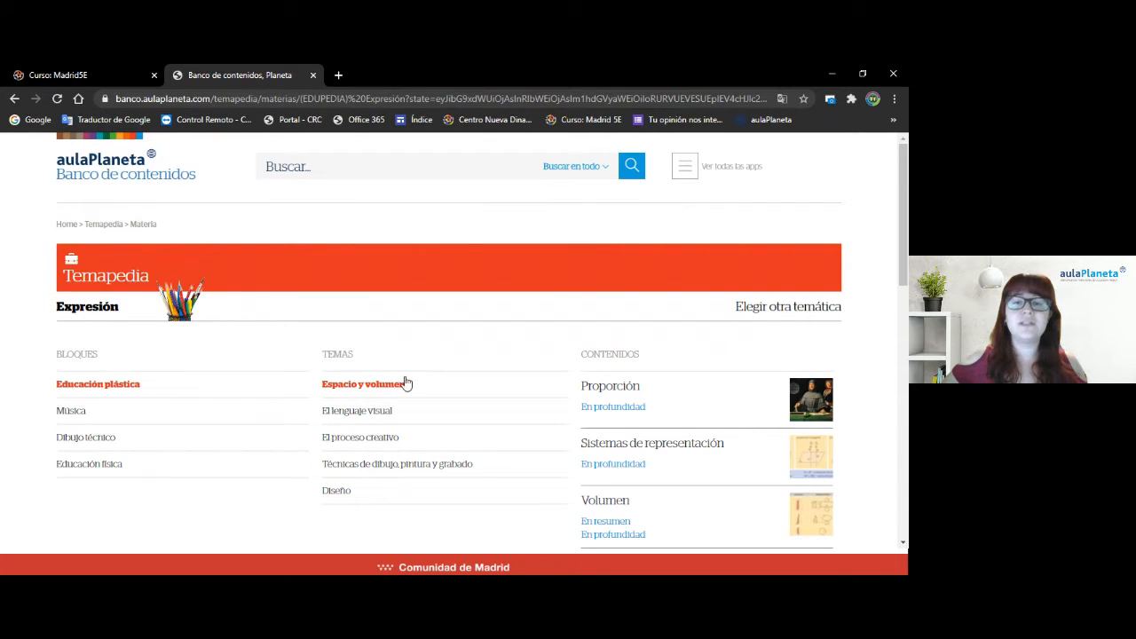
scroll(639, 358, down, 1)
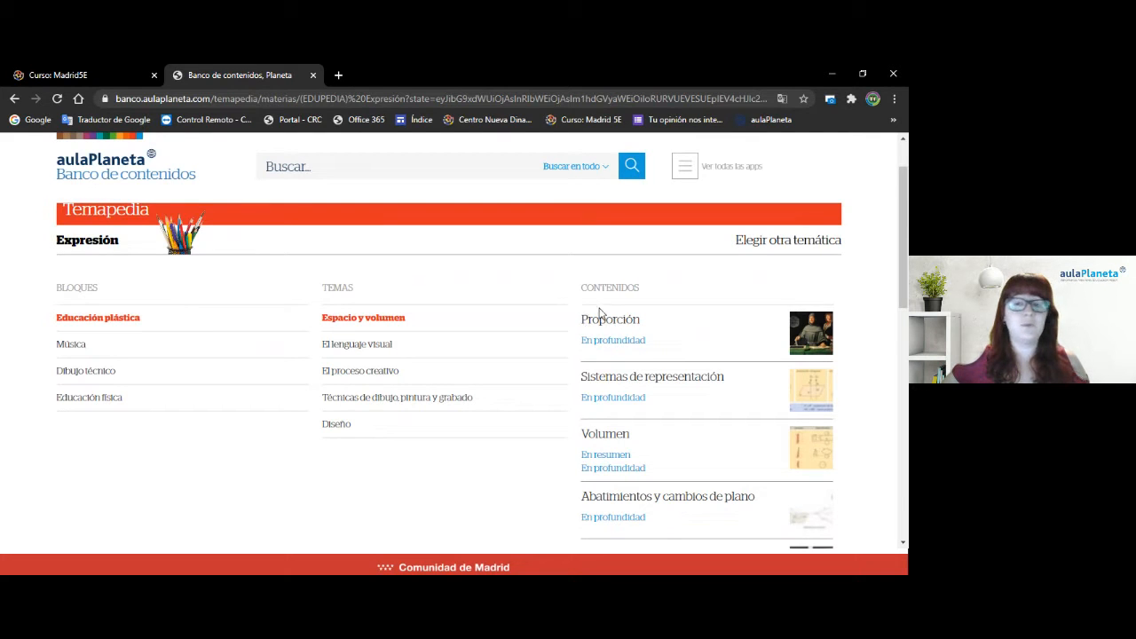
scroll(592, 332, down, 1)
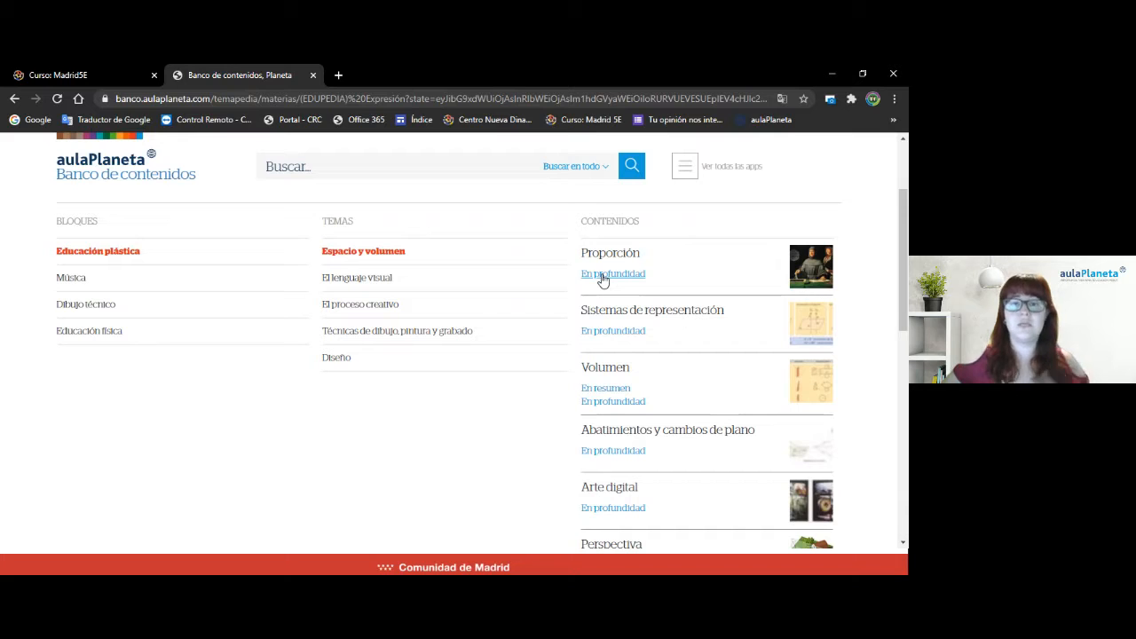
scroll(605, 302, down, 1)
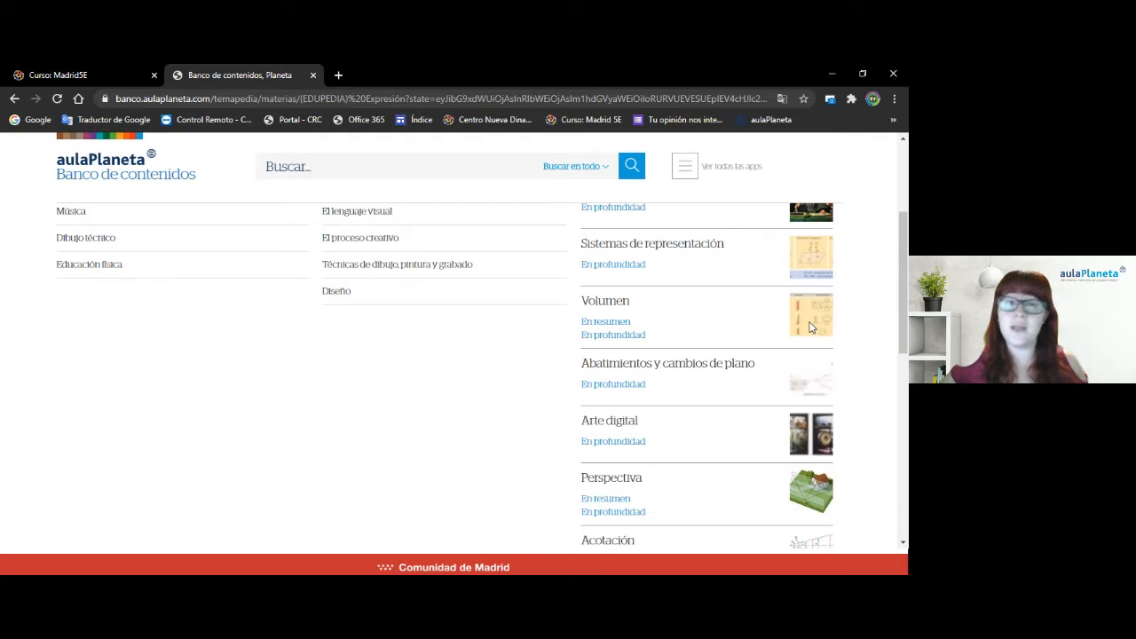
scroll(809, 326, down, 1)
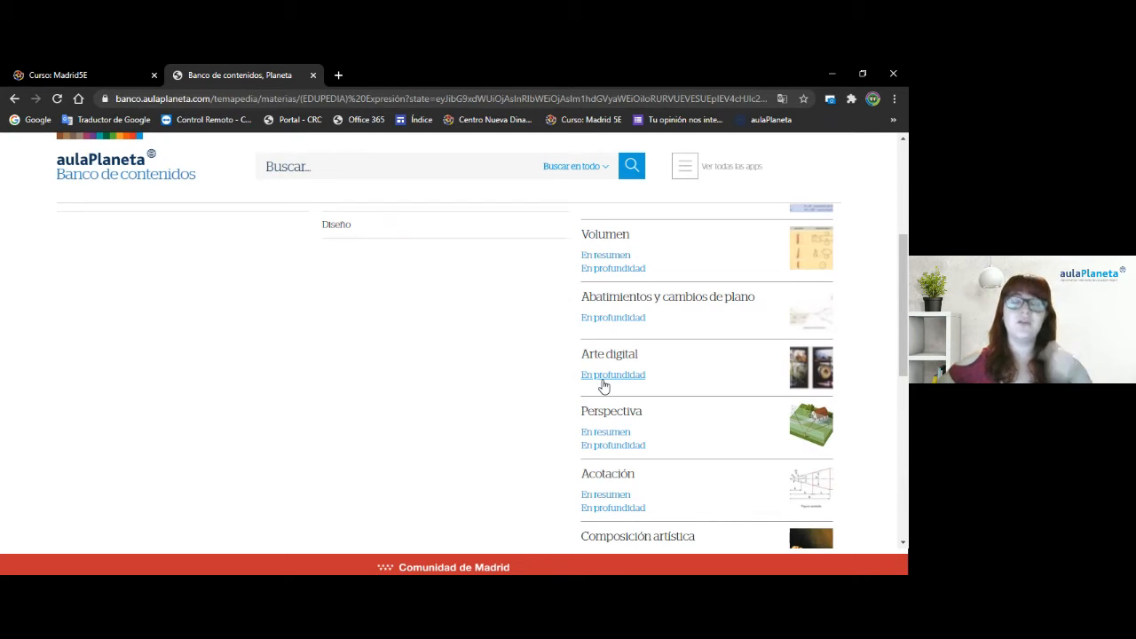
scroll(602, 387, up, 4)
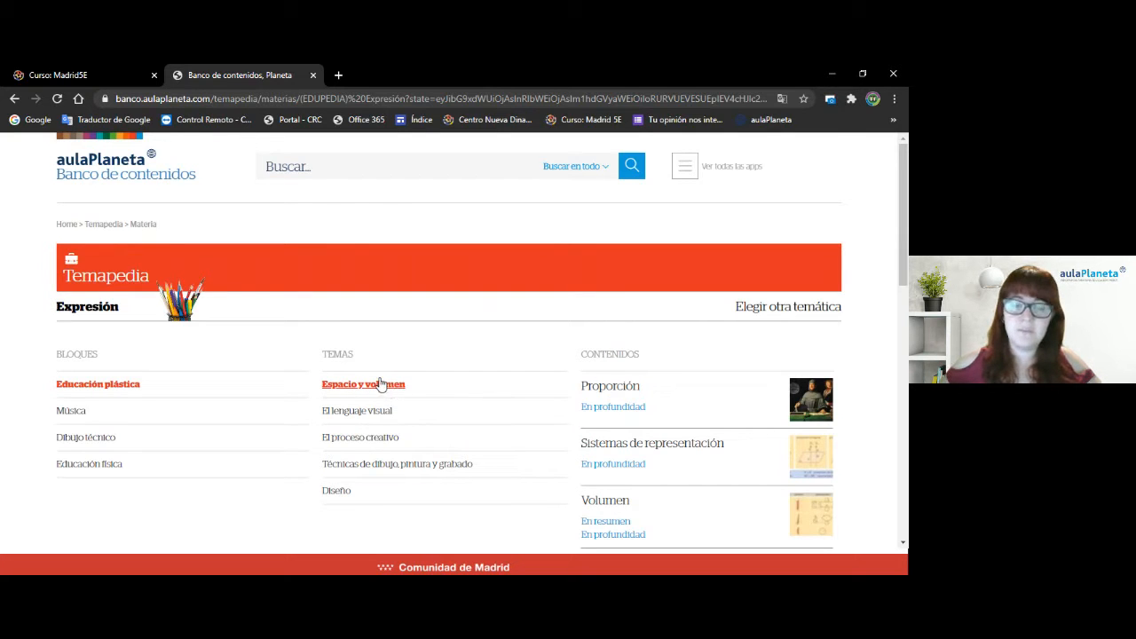
click(311, 76)
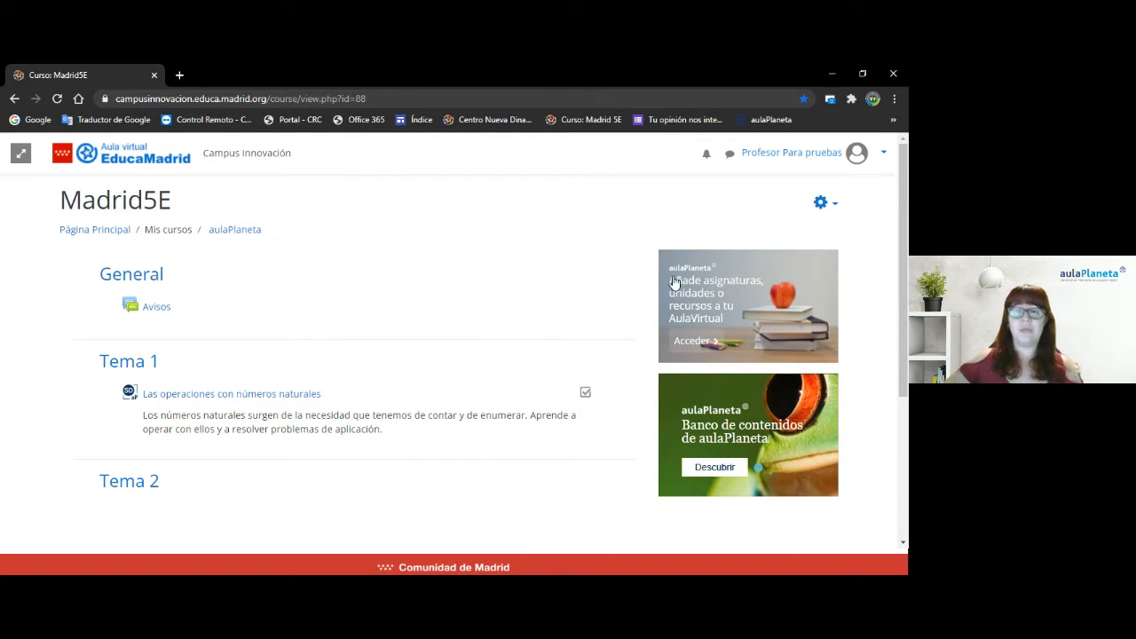
Open the course's page for adding aulaPlaneta content and review the Asignatura, Unidad and Recurso options
click(706, 346)
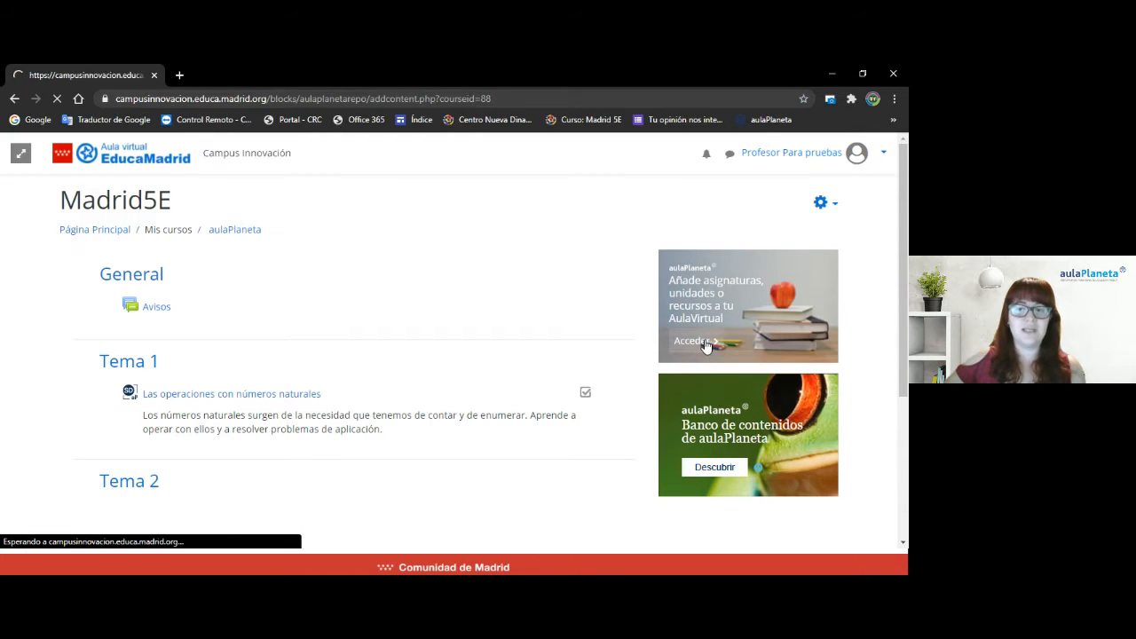
scroll(368, 284, down, 1)
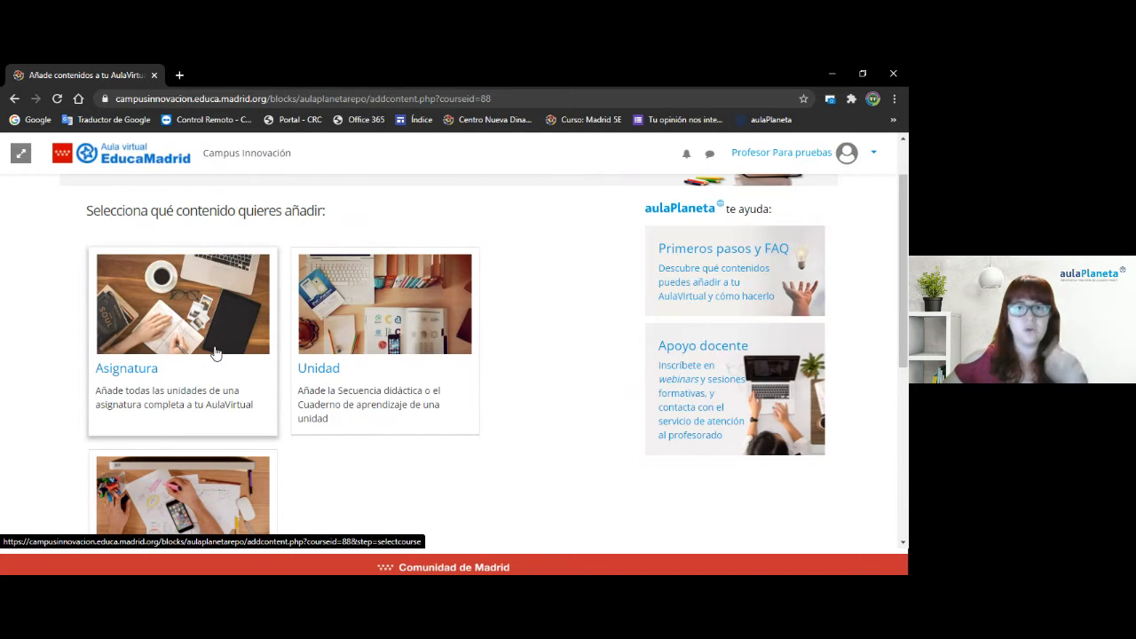
scroll(218, 350, down, 1)
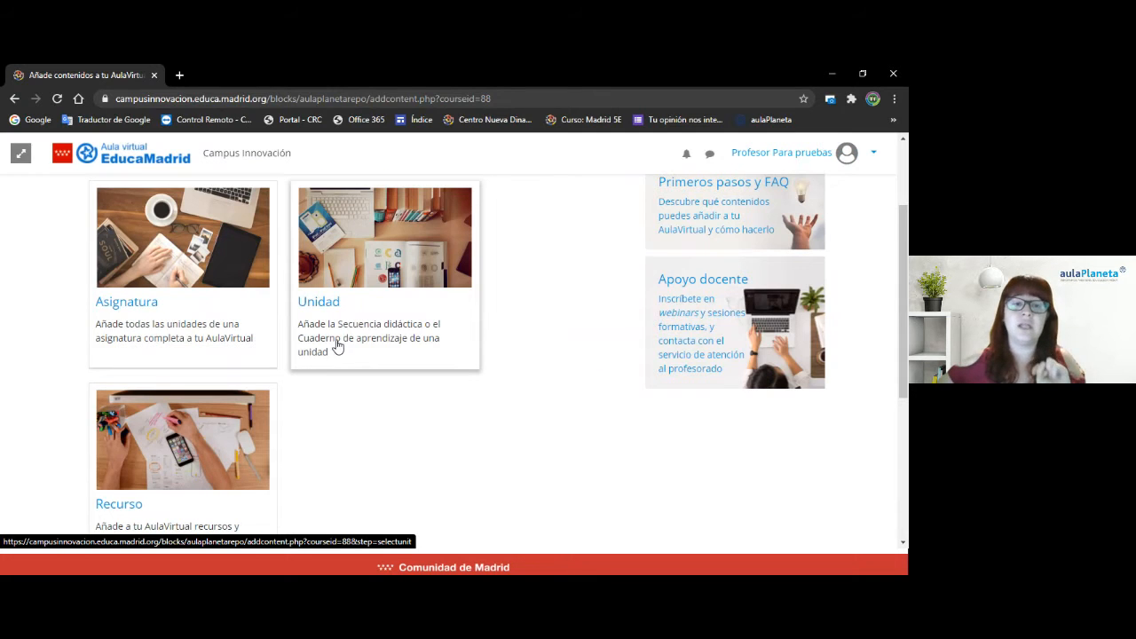
scroll(338, 347, down, 1)
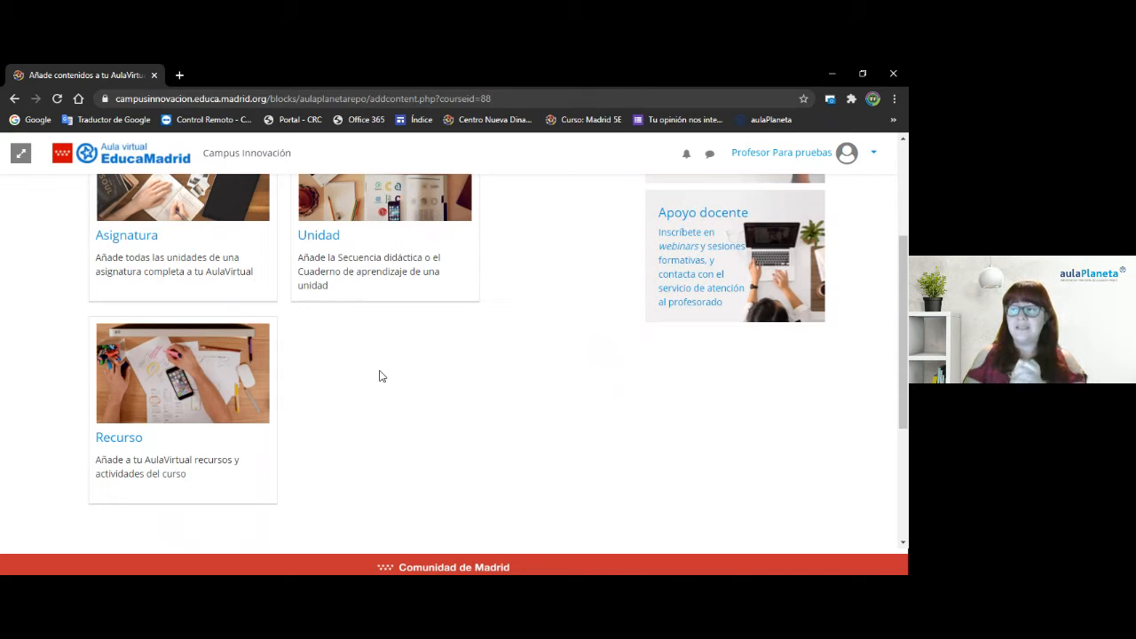
scroll(385, 358, up, 1)
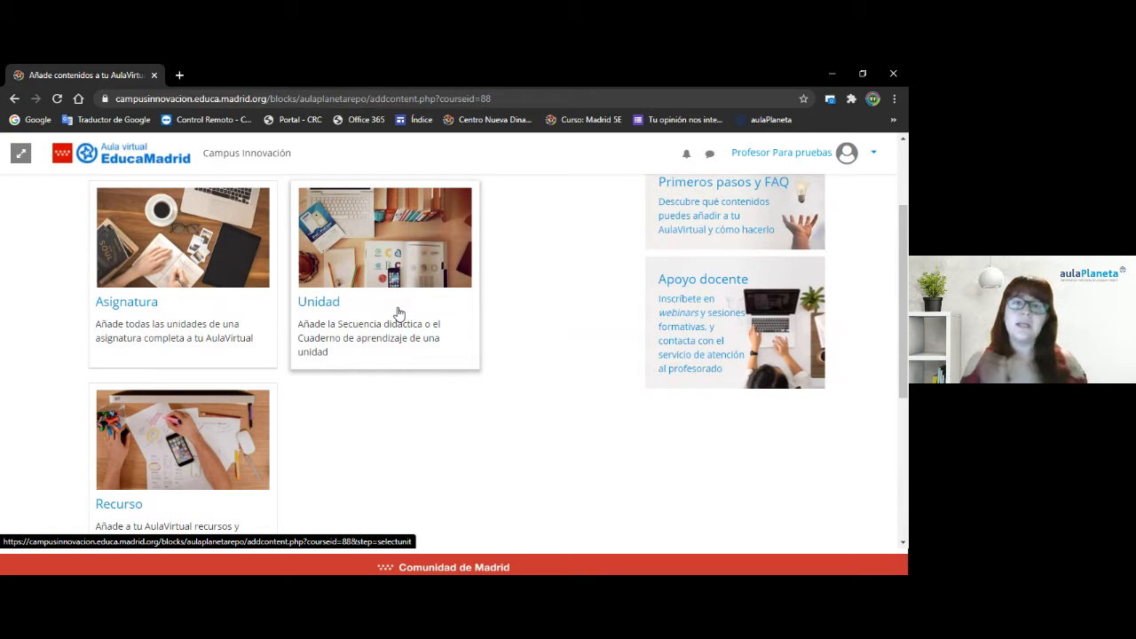
scroll(399, 313, up, 1)
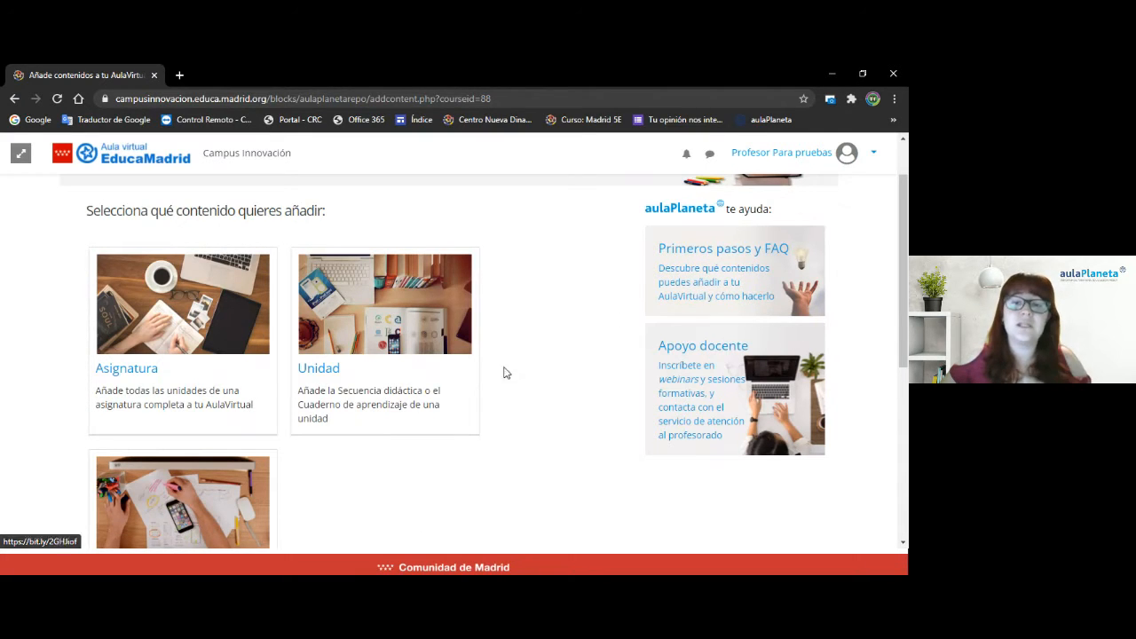
Open the form for adding a Unidad and look over its course, subject, unit type and unit fields
click(345, 391)
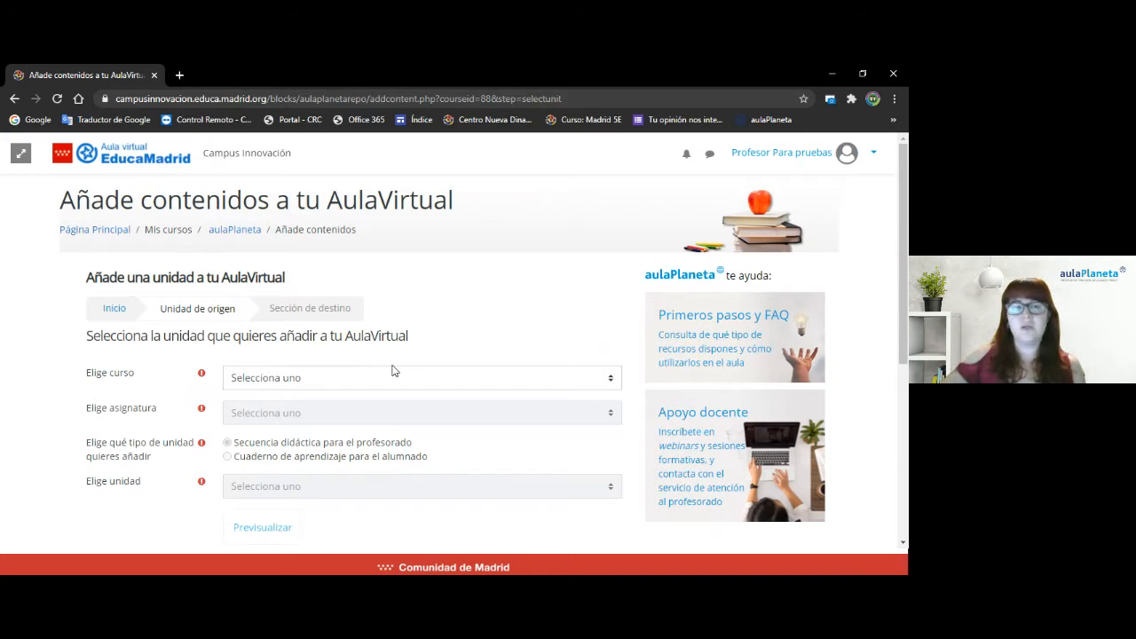
scroll(373, 395, down, 3)
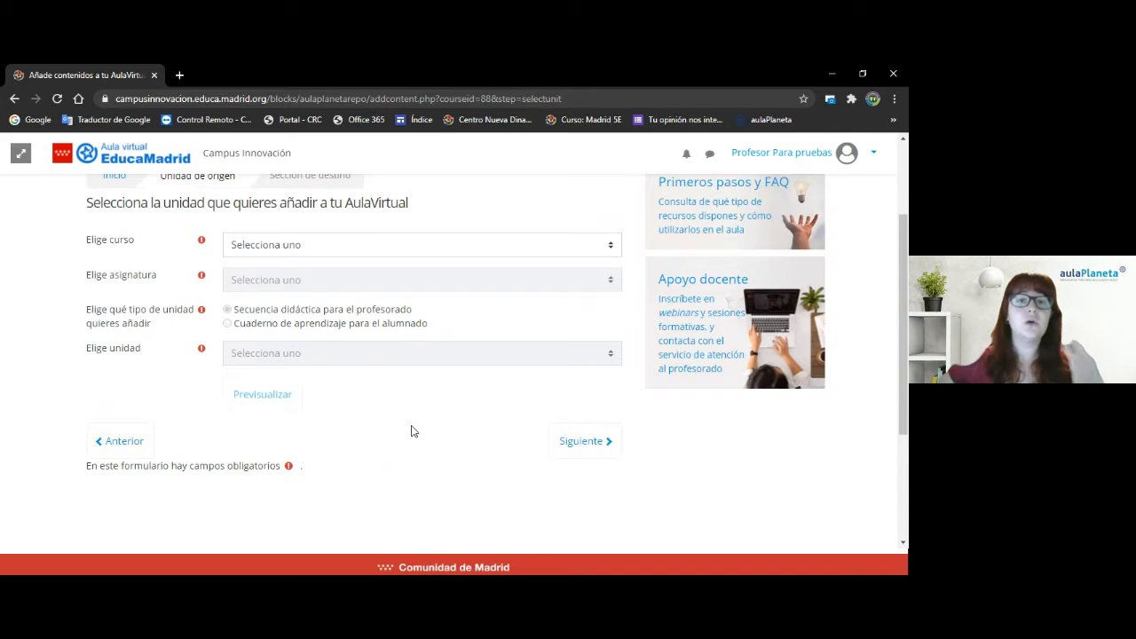
scroll(411, 432, up, 1)
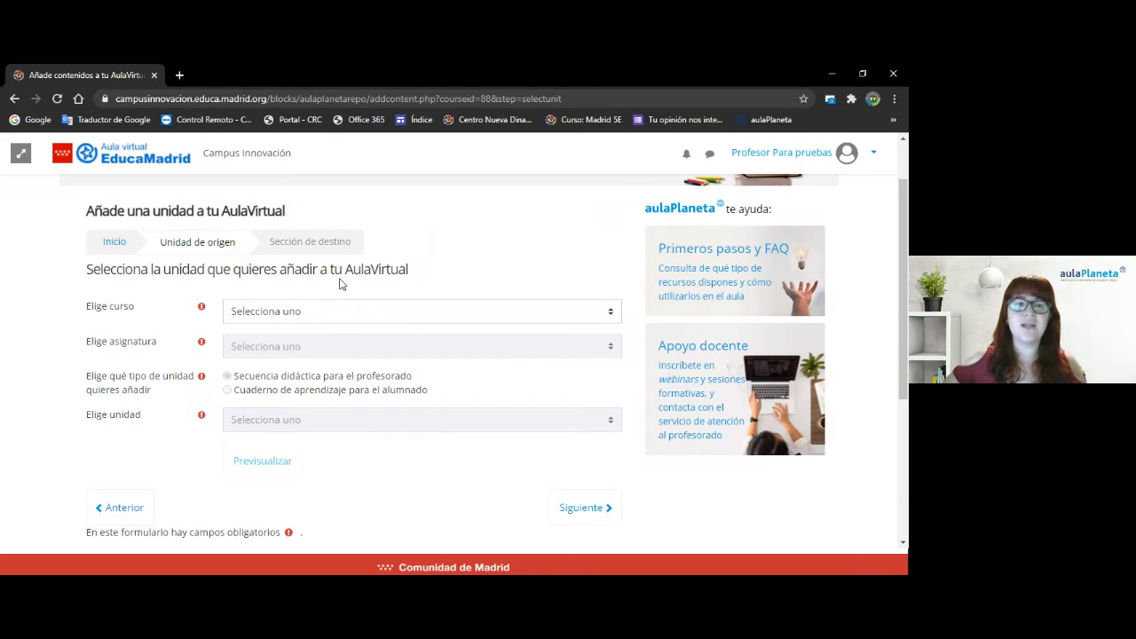
Return to the Madrid5E course through the site home page and highlight the "Las operaciones con números naturales" entry under Tema 1
click(128, 160)
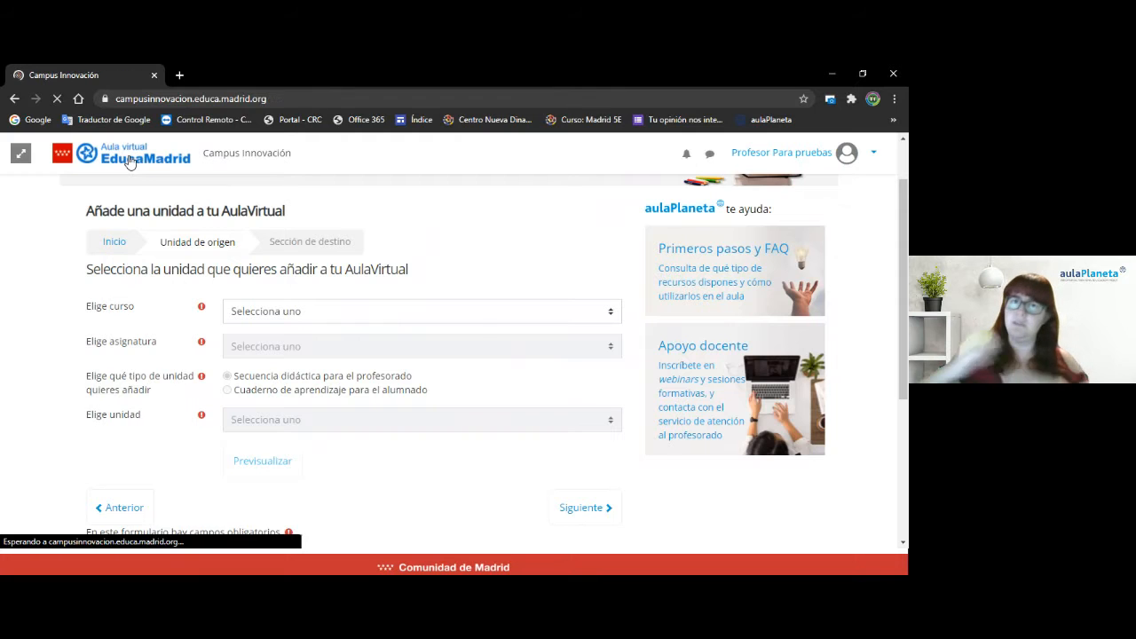
click(160, 333)
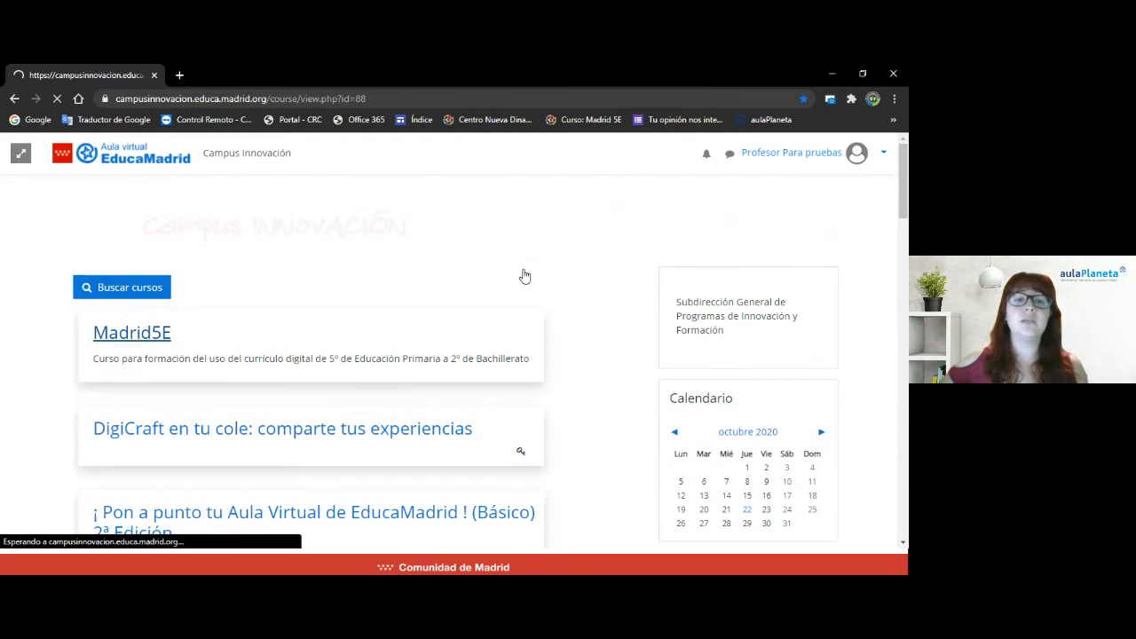
scroll(400, 329, down, 1)
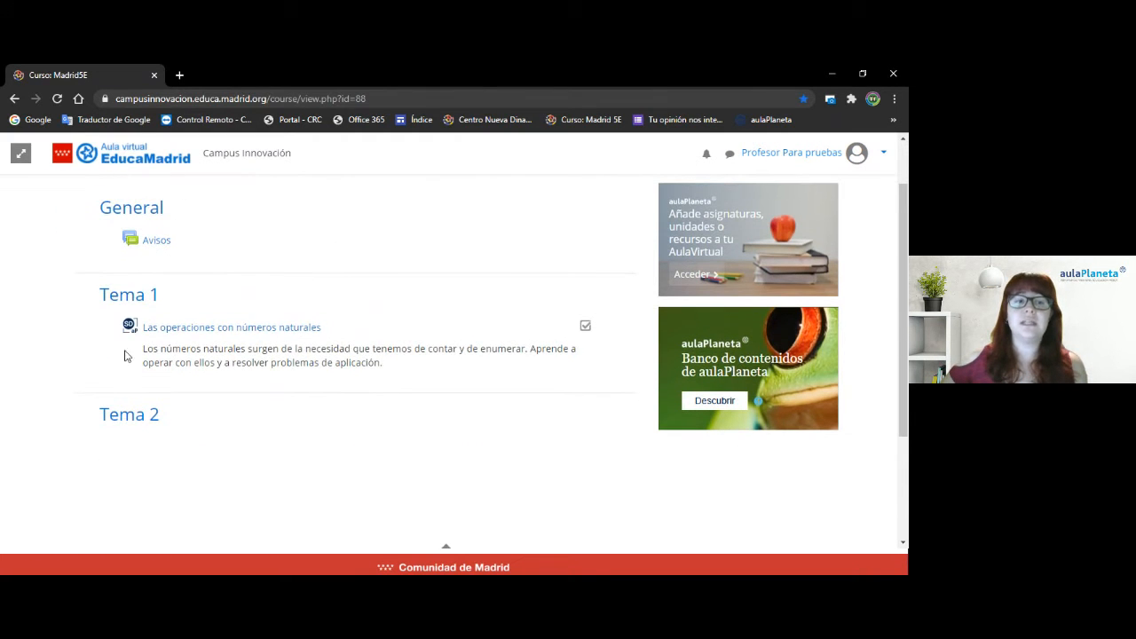
drag(390, 371, 129, 325)
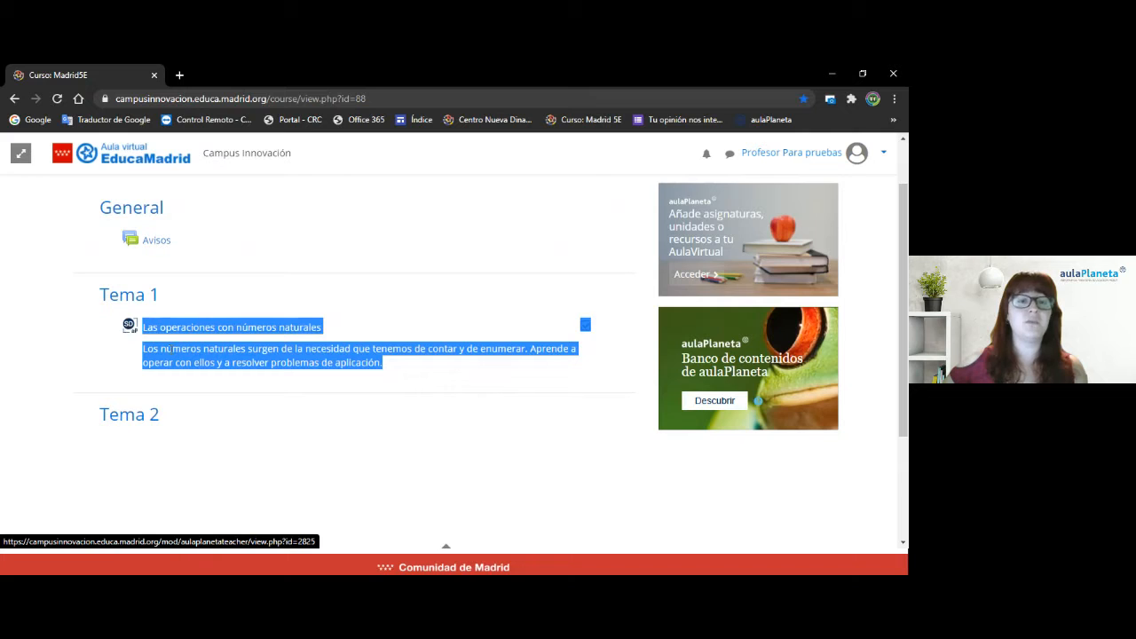
click(133, 329)
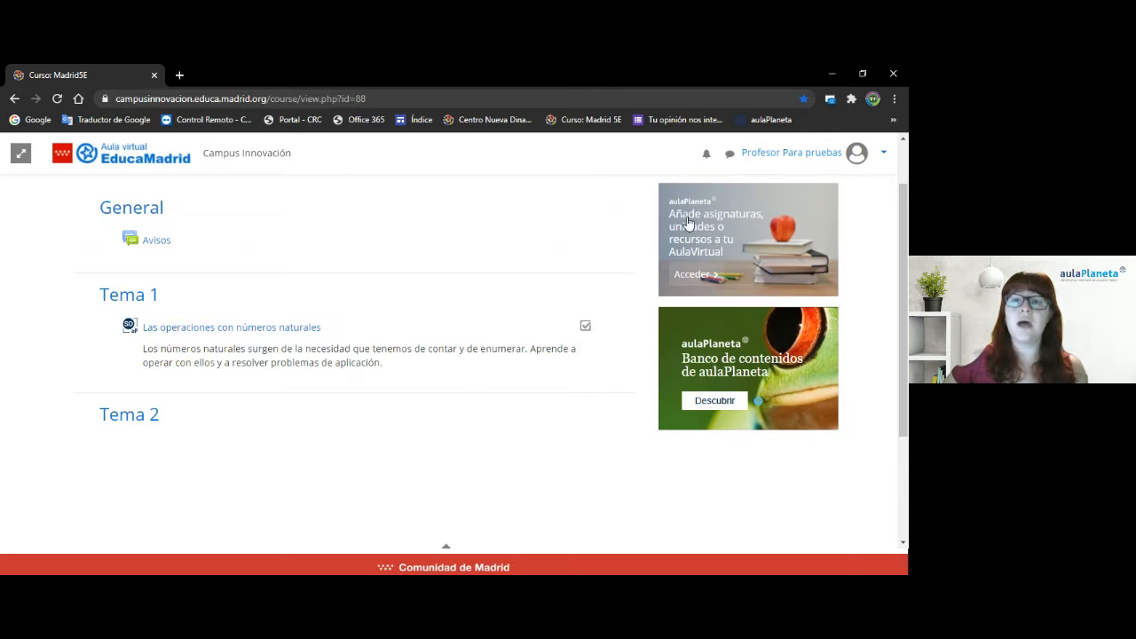
Reopen the course's aulaPlaneta content-adding page and choose to add a Unidad
click(698, 276)
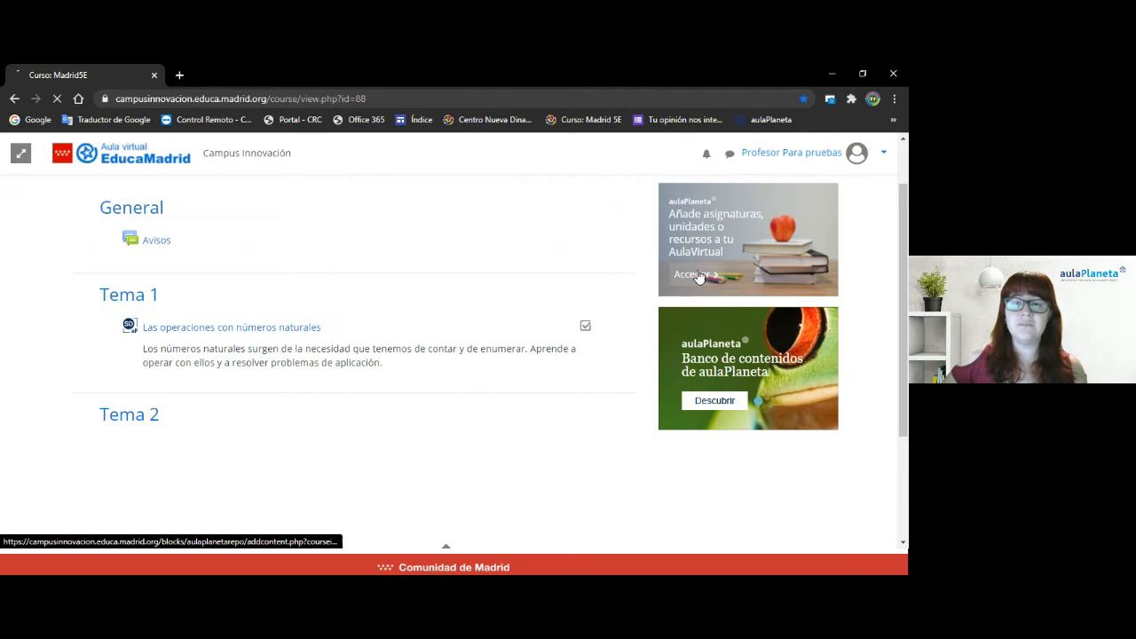
scroll(500, 318, down, 1)
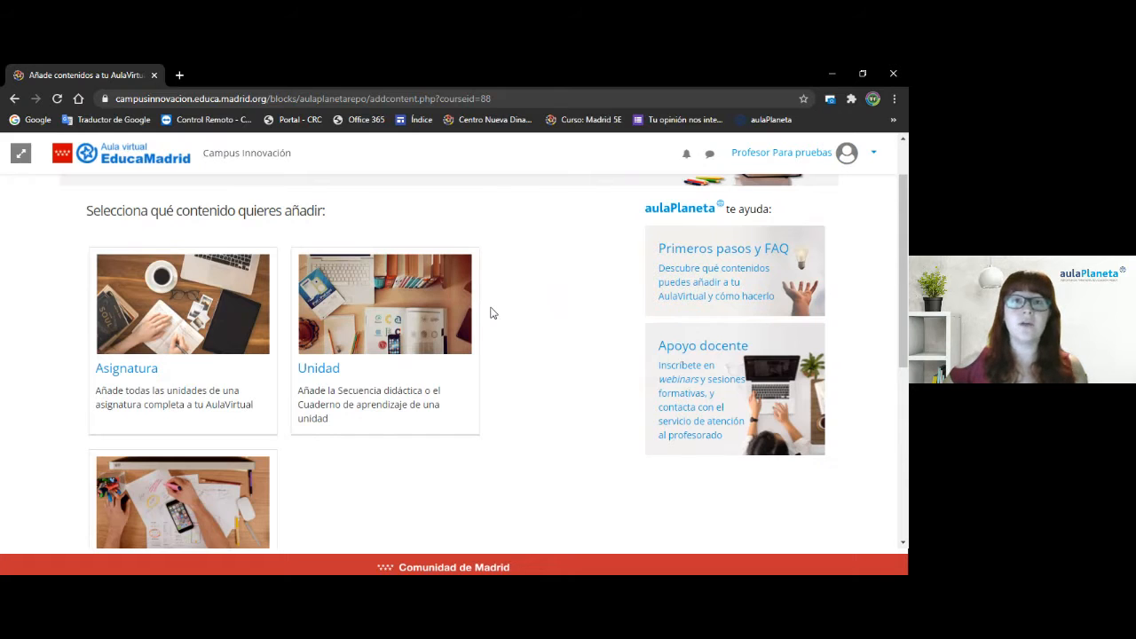
click(326, 380)
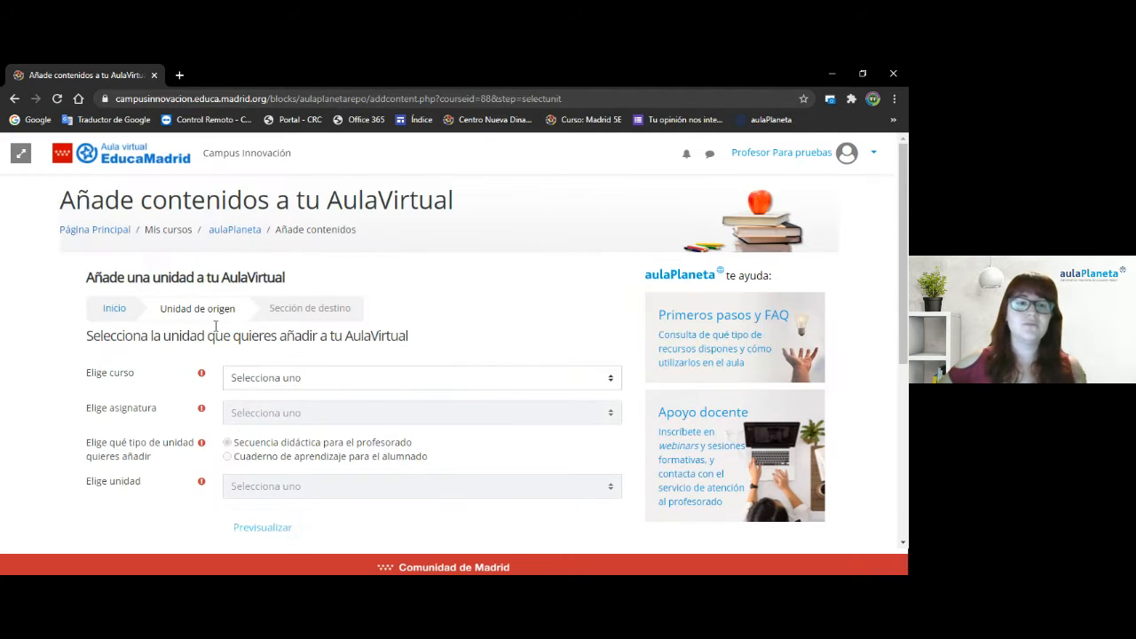
Set the course of the unit to add to 1º ESO and its subject to Matemáticas
scroll(482, 363, down, 2)
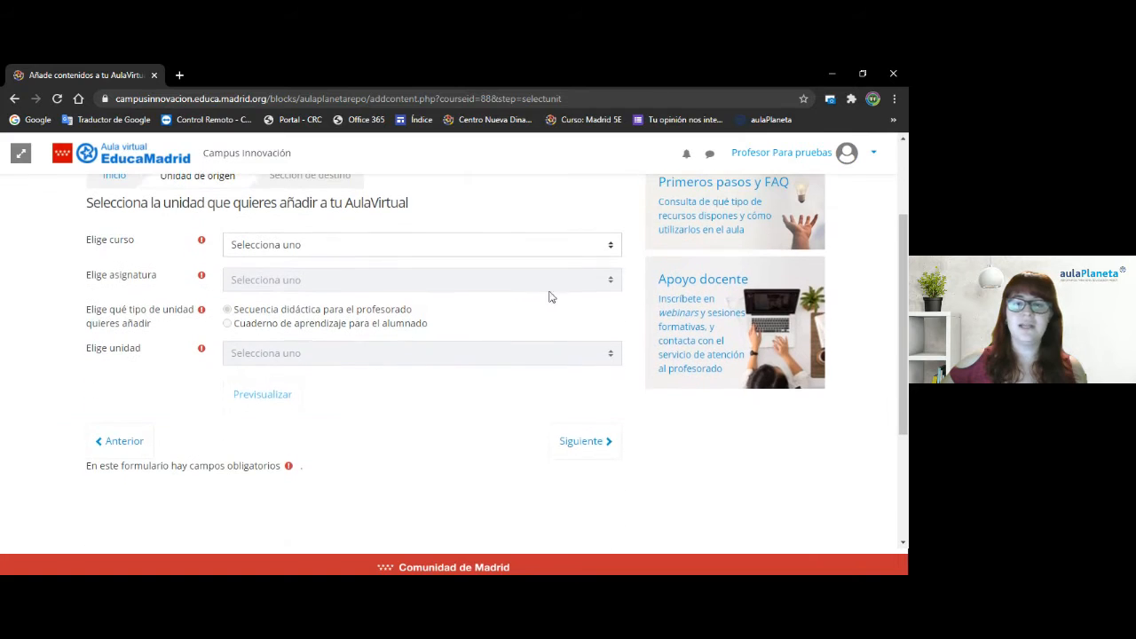
click(607, 247)
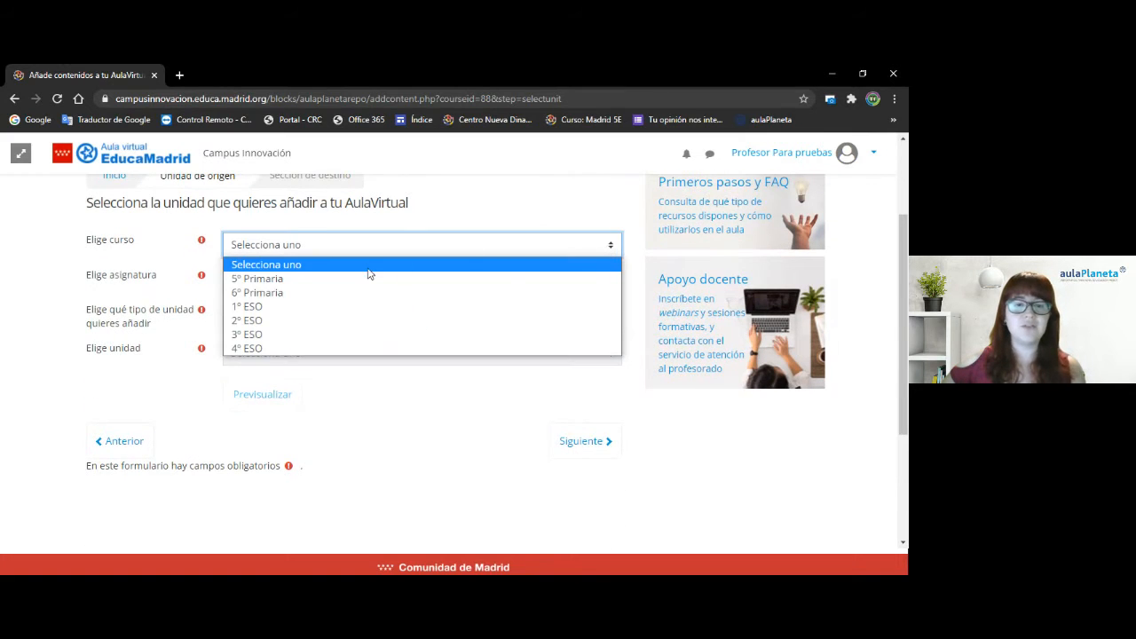
click(249, 306)
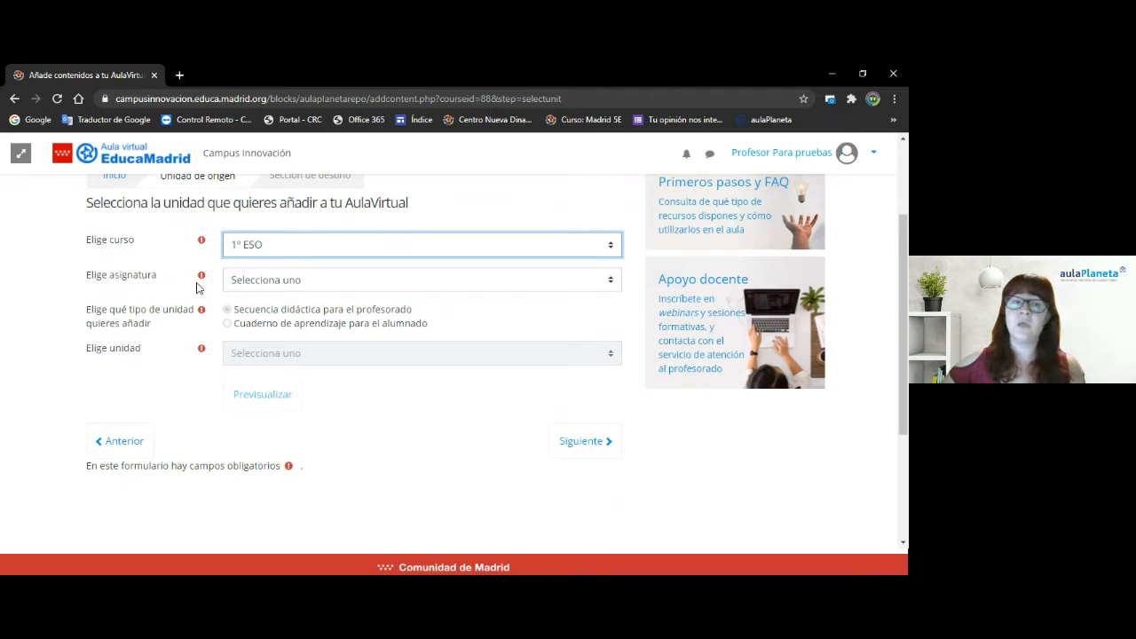
click(265, 282)
click(262, 398)
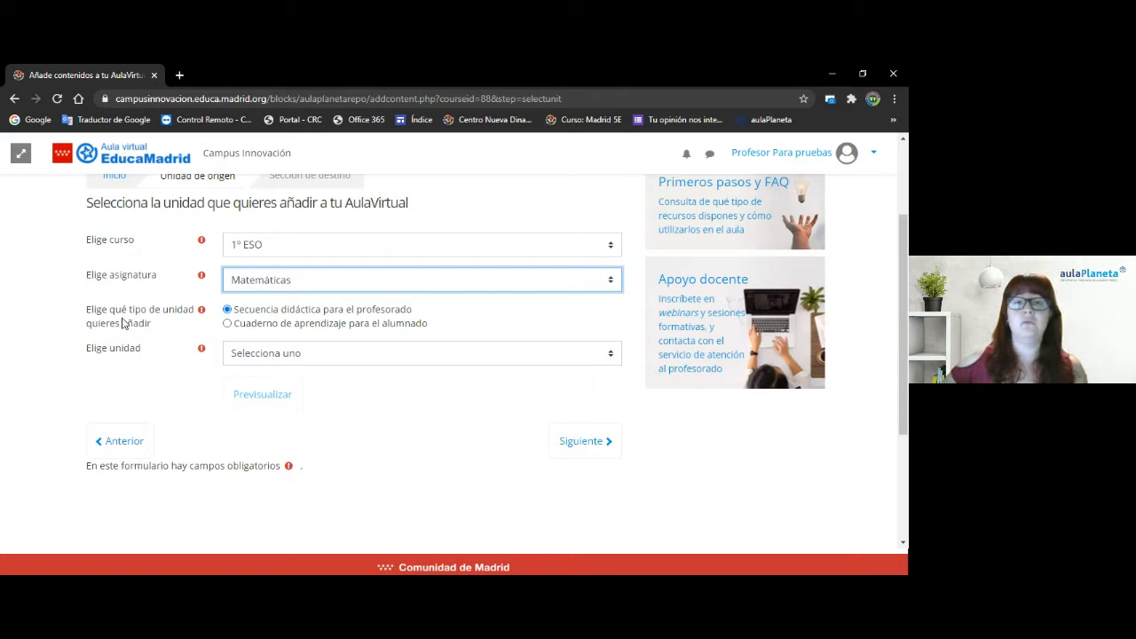
Choose the unit type "Cuaderno de aprendizaje para el alumnado" and the unit "Las operaciones con números naturales"
click(229, 324)
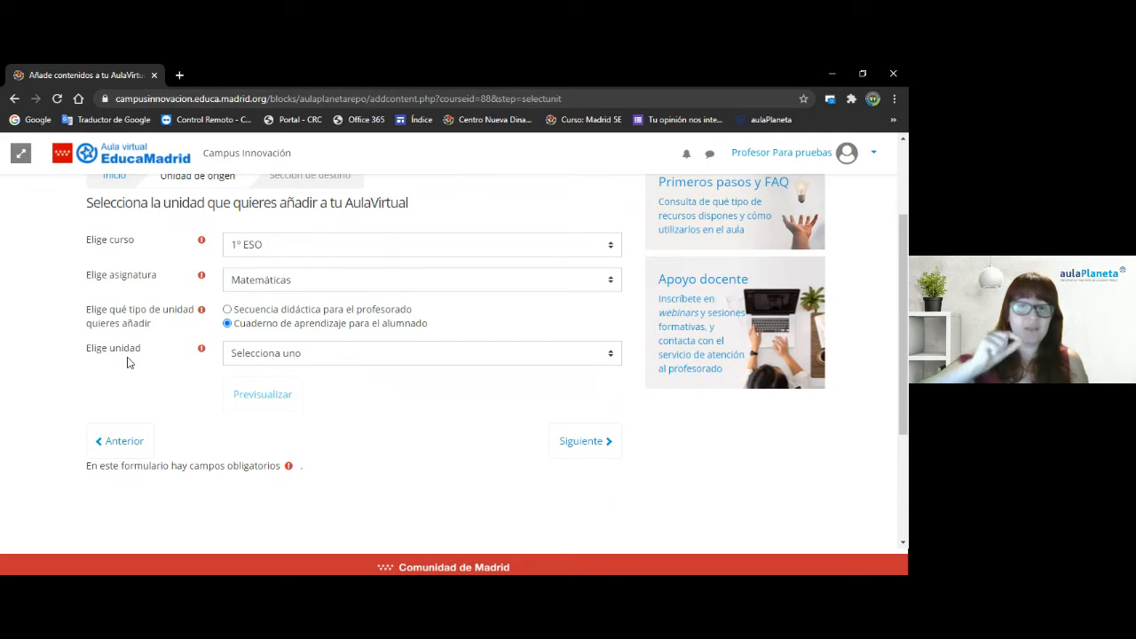
click(264, 366)
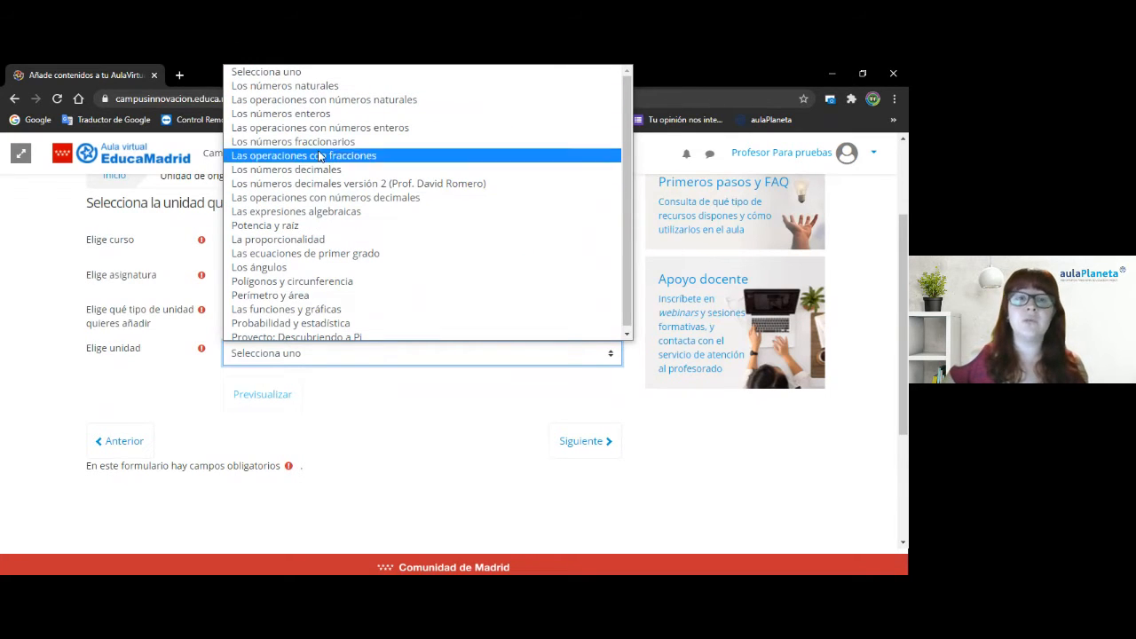
click(348, 101)
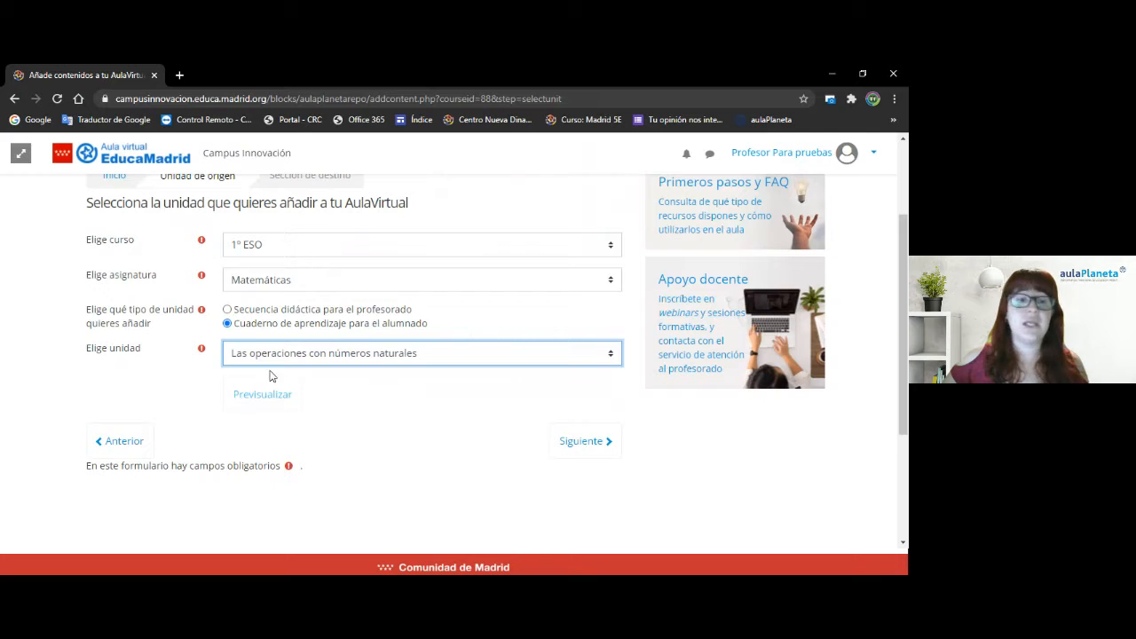
Look through the other subjects offered for 1º ESO and the available Matemáticas units, keeping the current selections
click(335, 279)
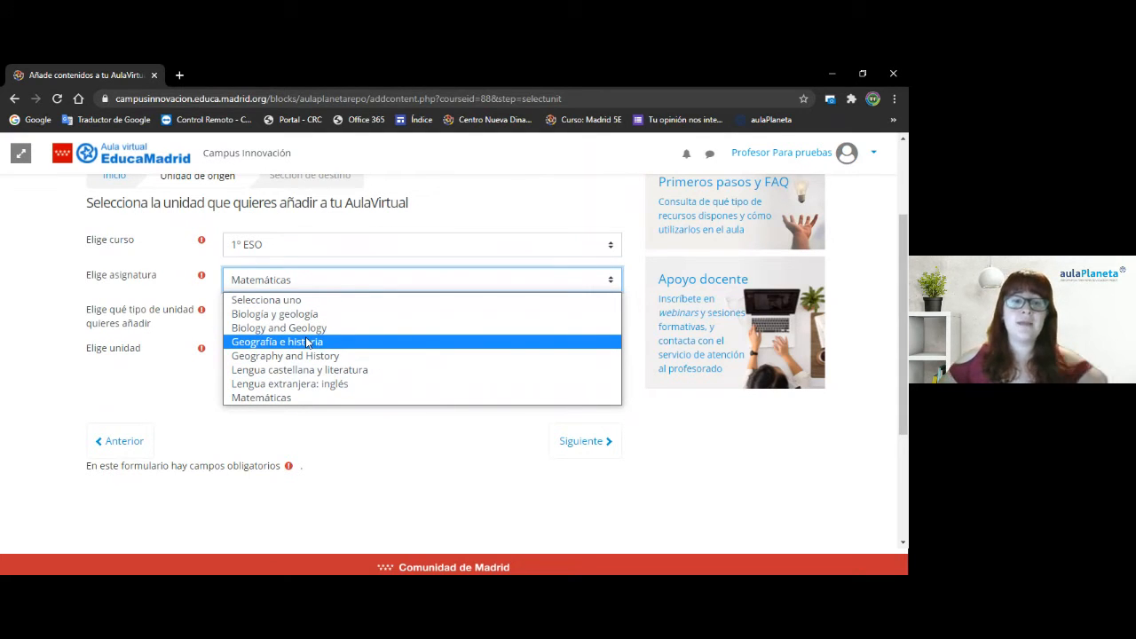
click(188, 401)
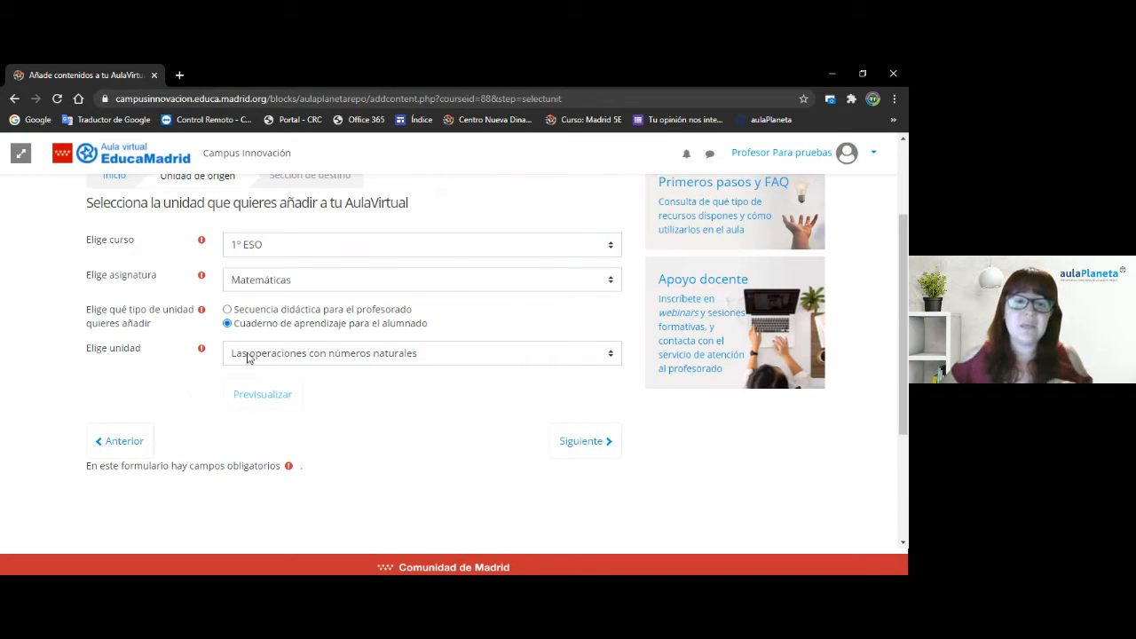
click(308, 356)
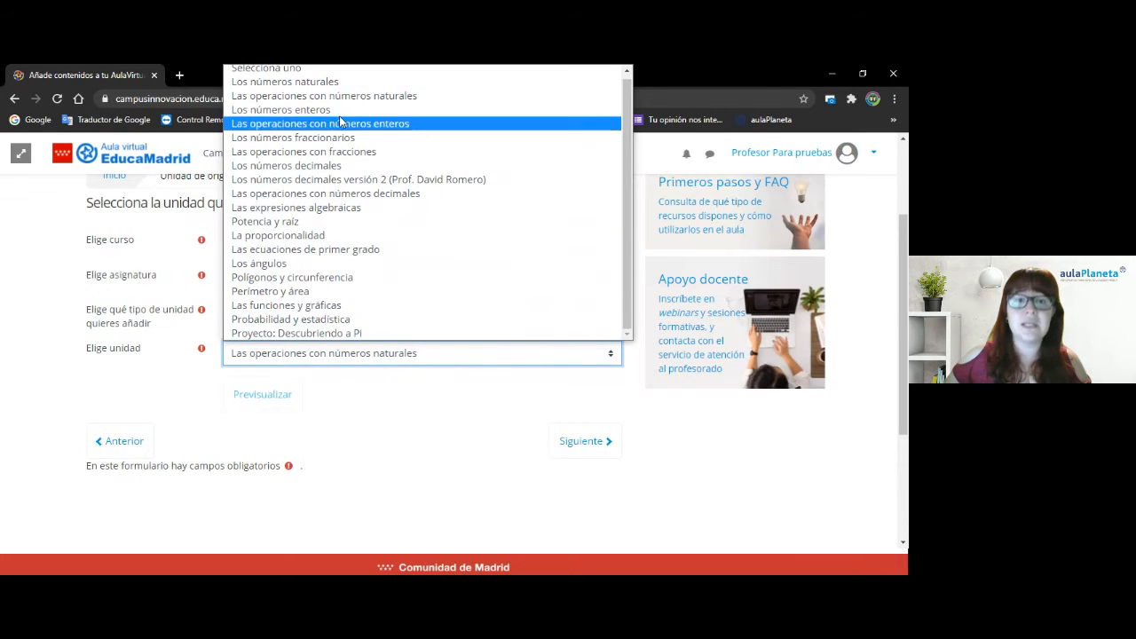
click(364, 419)
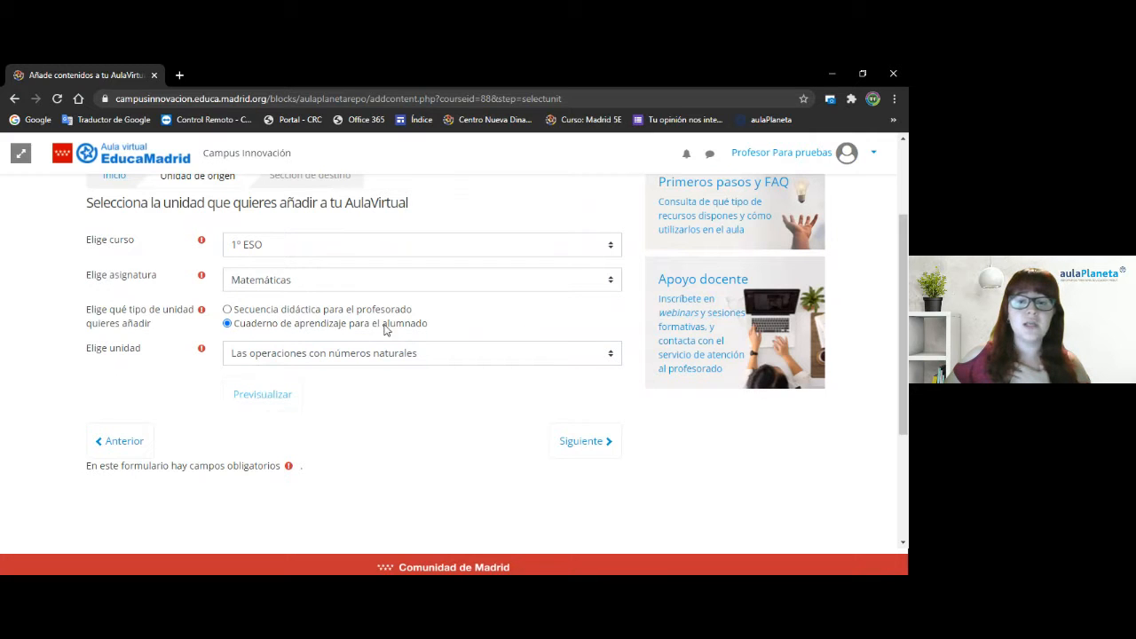
Continue to the destination section and add the selected unit to Tema 1
click(588, 451)
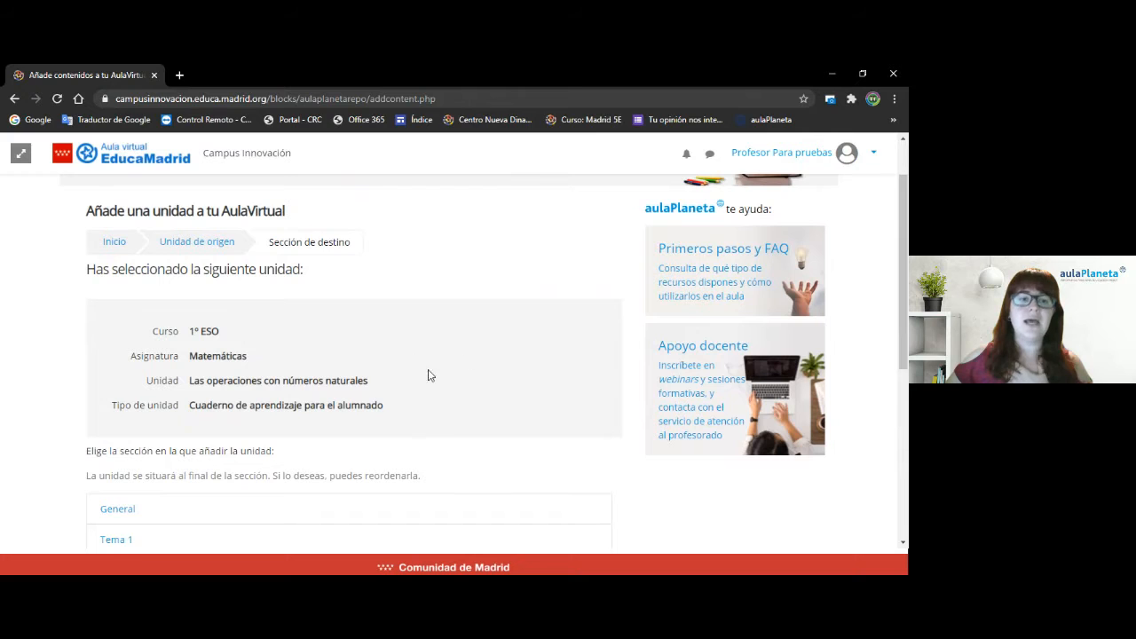
scroll(442, 376, down, 1)
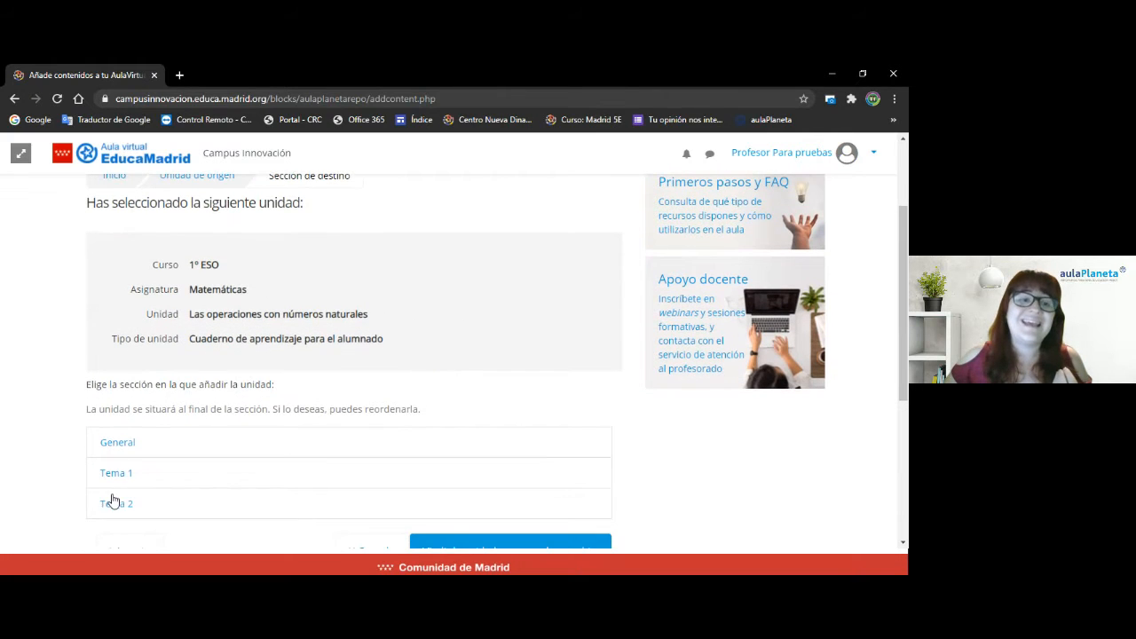
scroll(125, 475, down, 2)
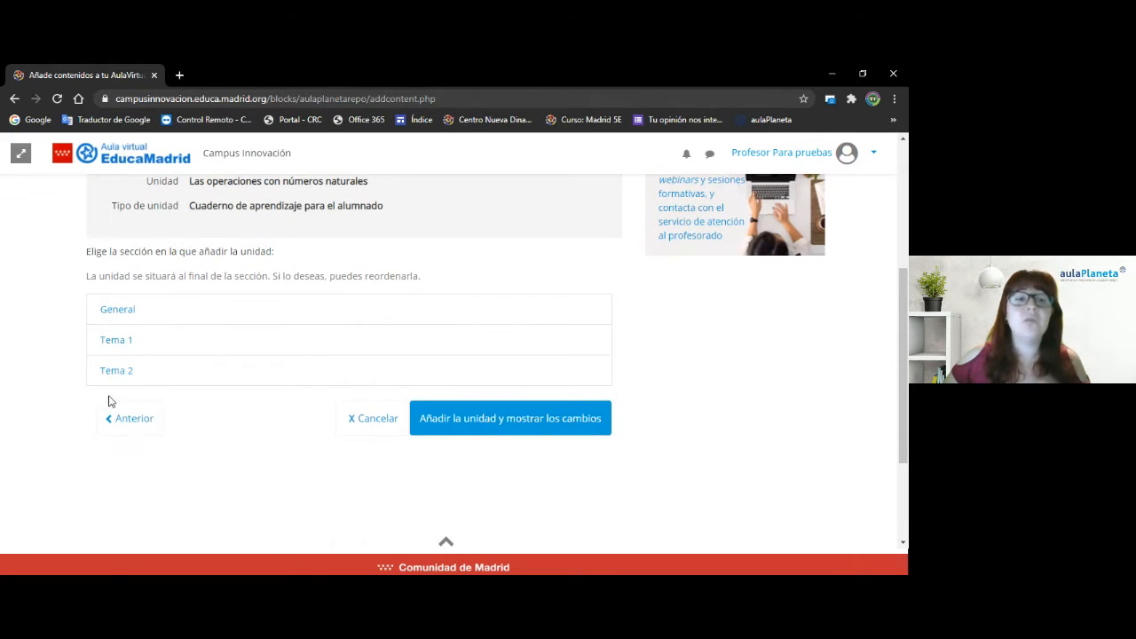
click(116, 344)
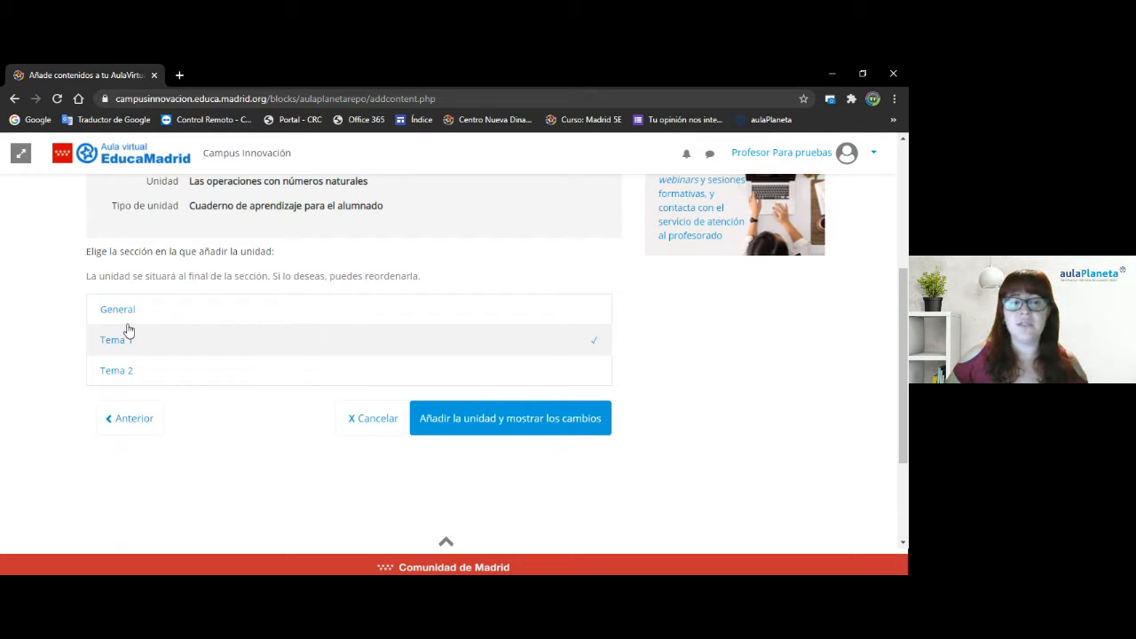
click(473, 426)
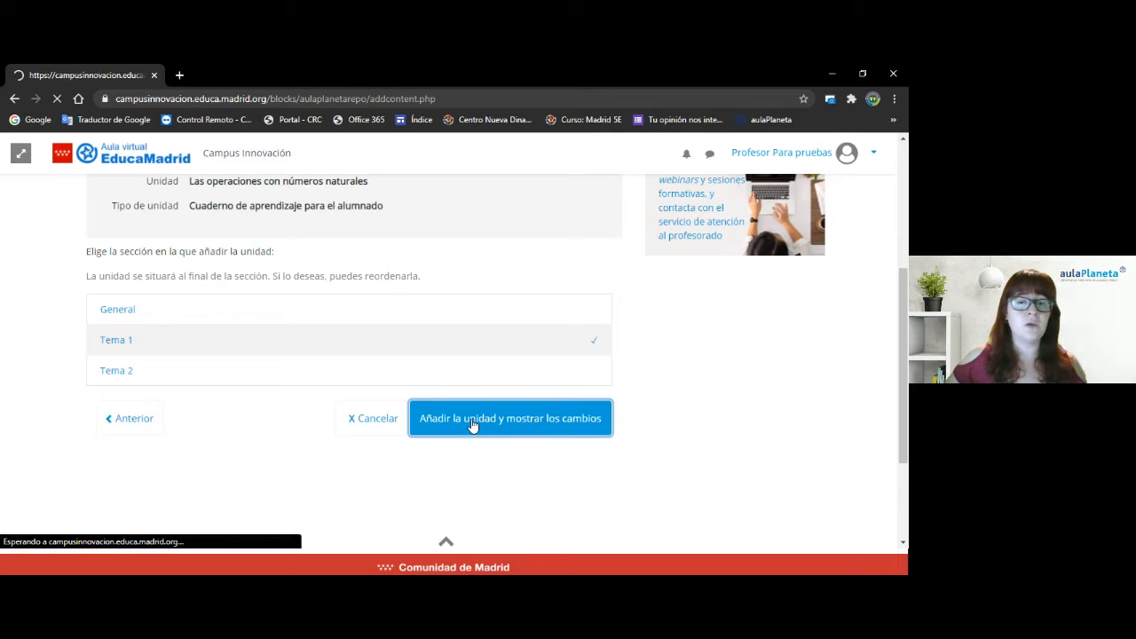
Review the summary of the added unit, highlighting its course, unit type and destination section fields
scroll(470, 409, down, 1)
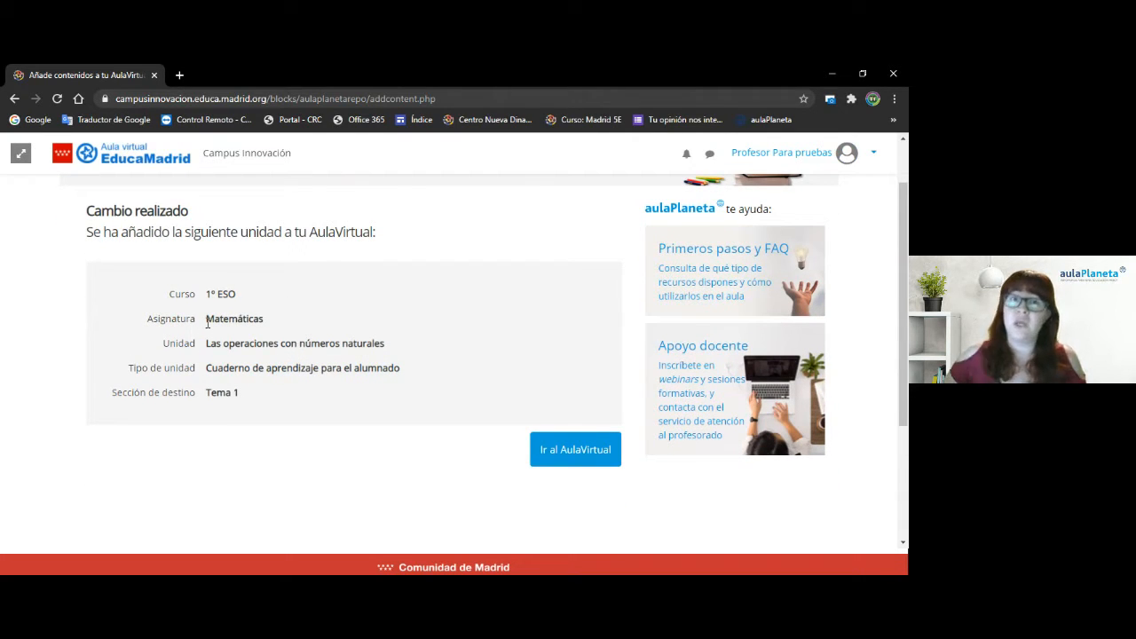
drag(170, 293, 218, 294)
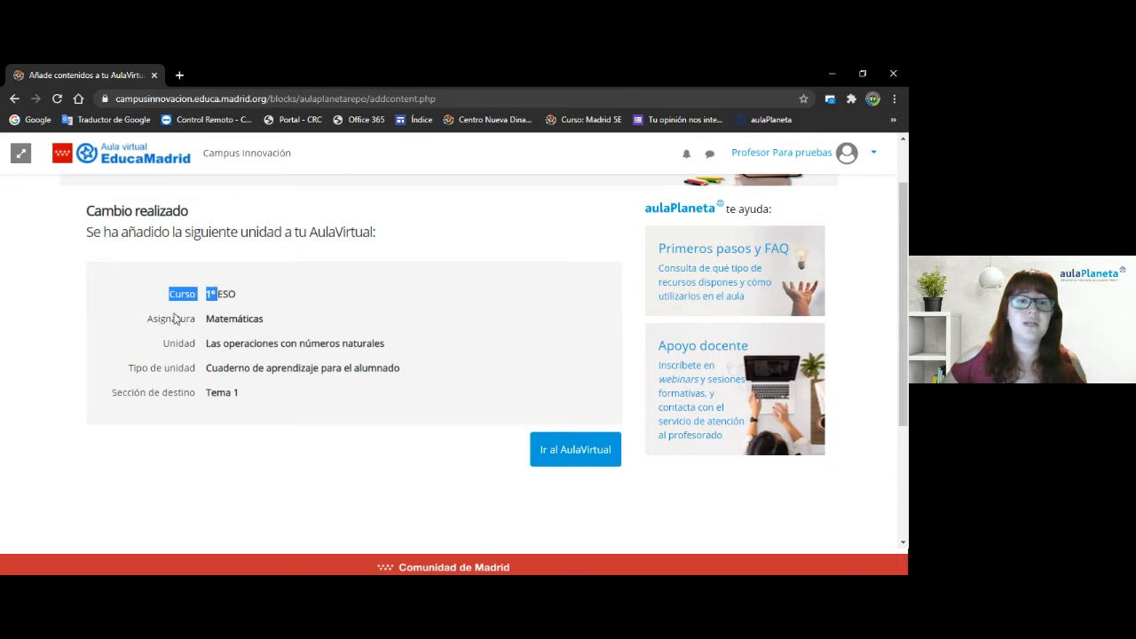
drag(160, 319, 188, 371)
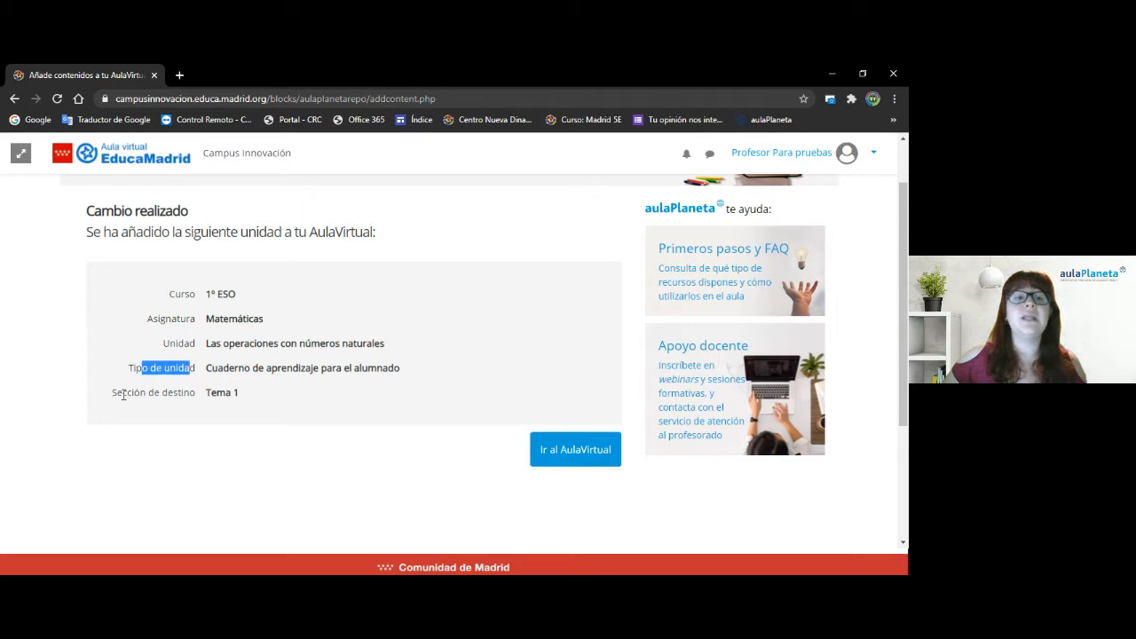
drag(124, 396, 201, 400)
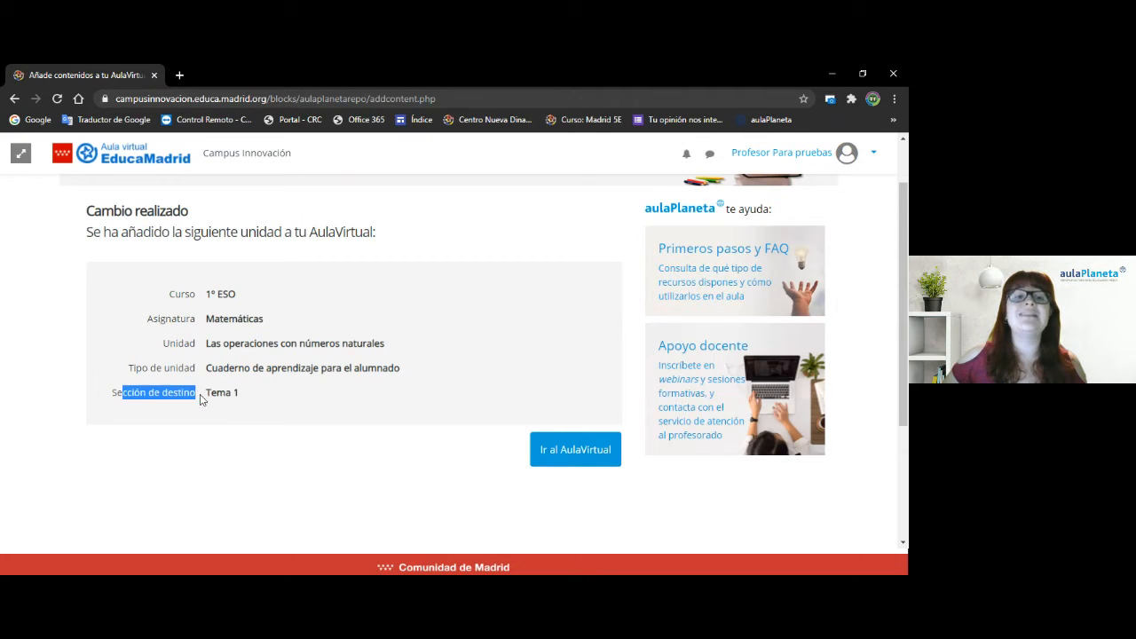
Go to the virtual classroom's course page and highlight the Tema 1 heading above the added units
click(593, 459)
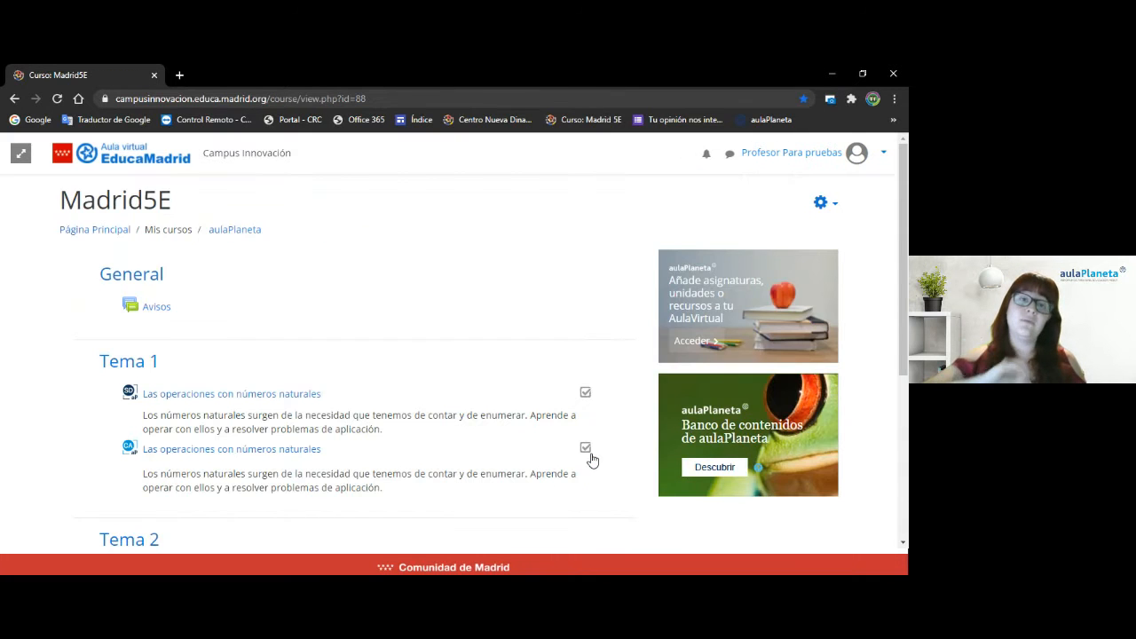
scroll(591, 458, down, 1)
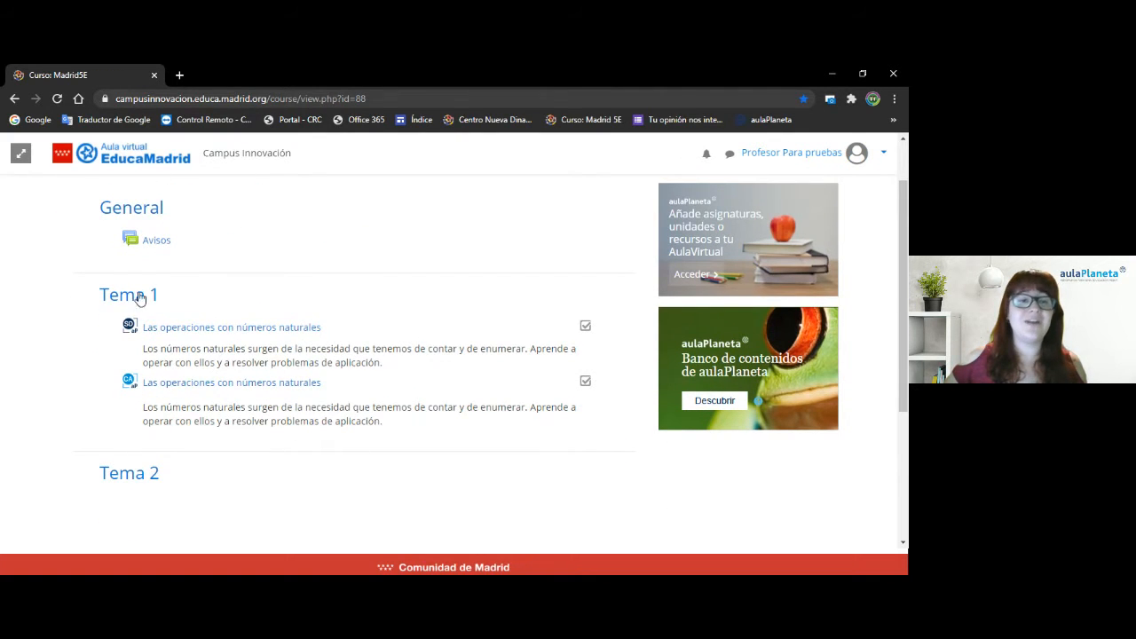
drag(94, 295, 164, 300)
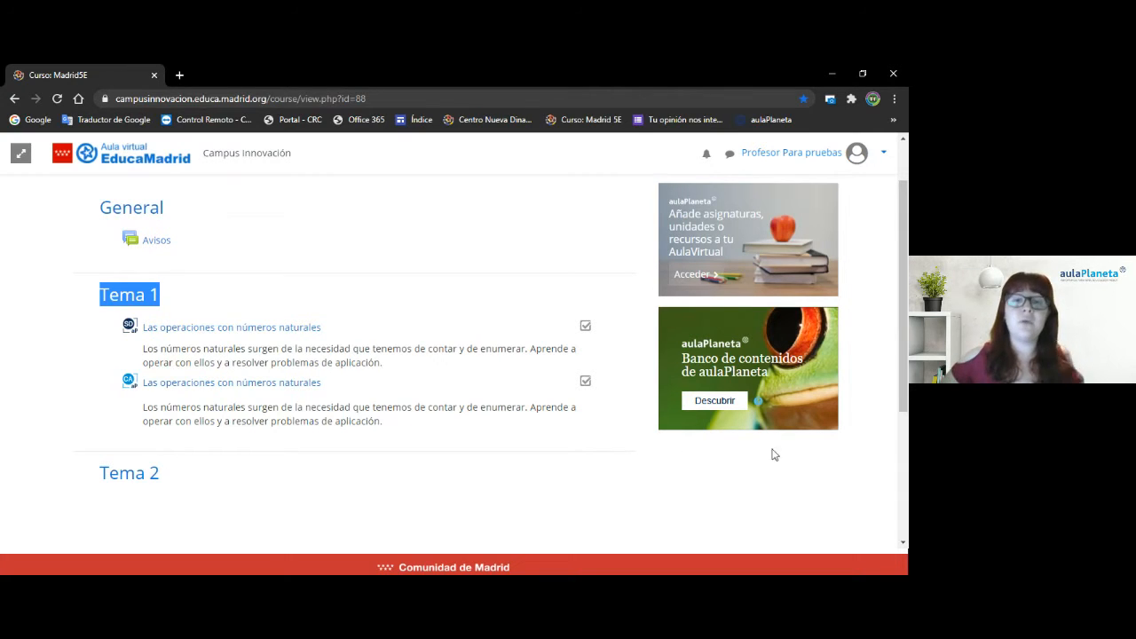
Open the "Las operaciones con números naturales" learning notebook from Tema 1, accept the cookies and look over its section index
click(213, 389)
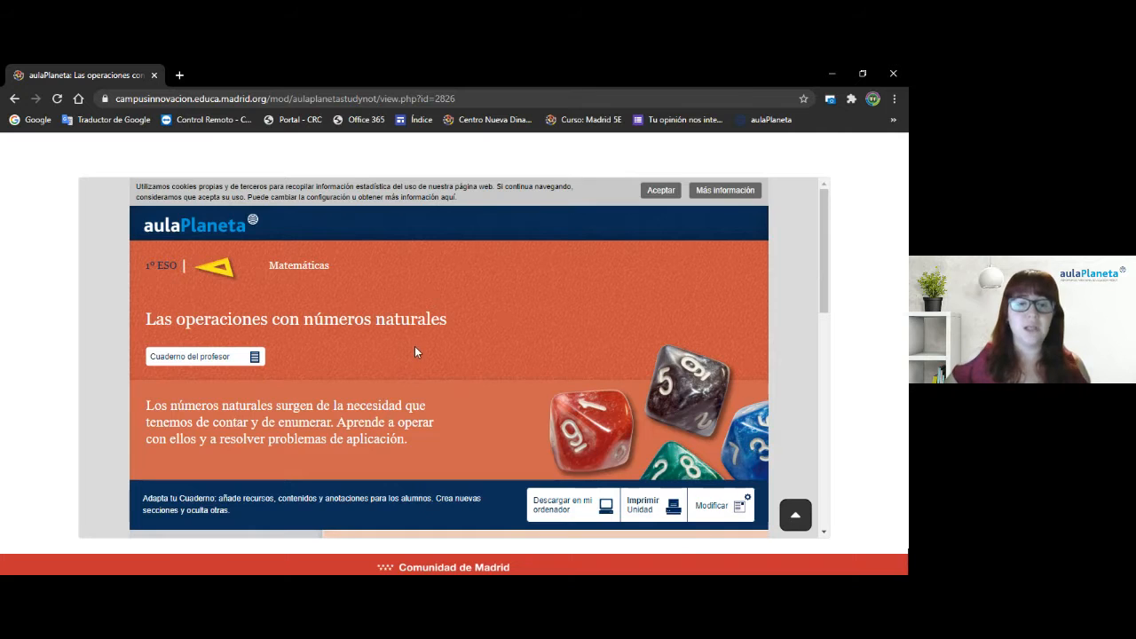
click(656, 192)
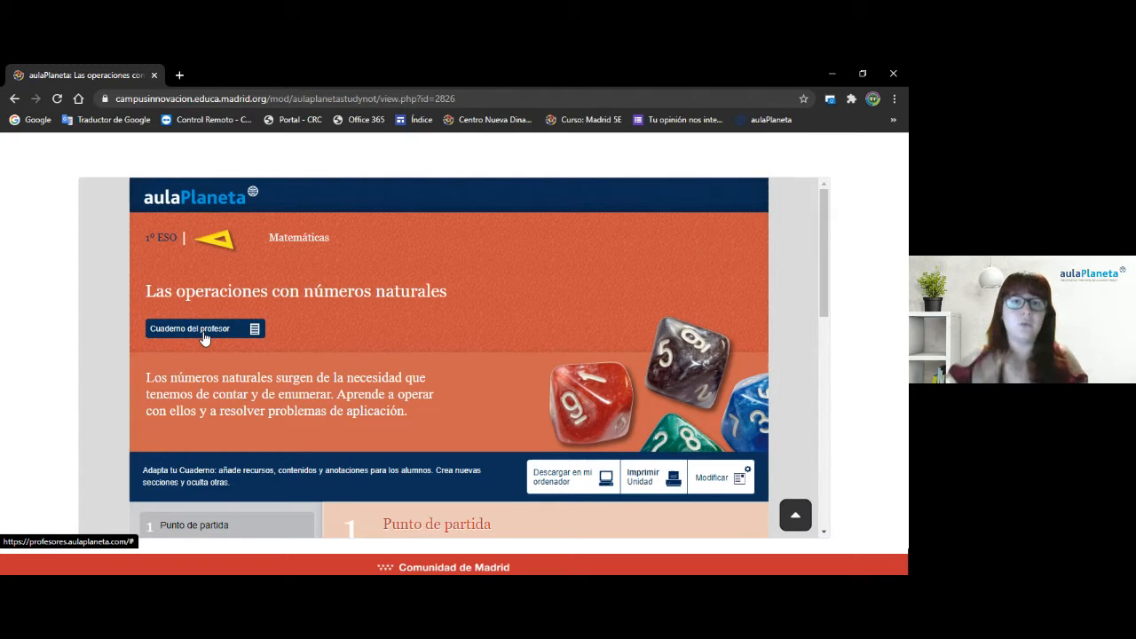
scroll(204, 338, down, 3)
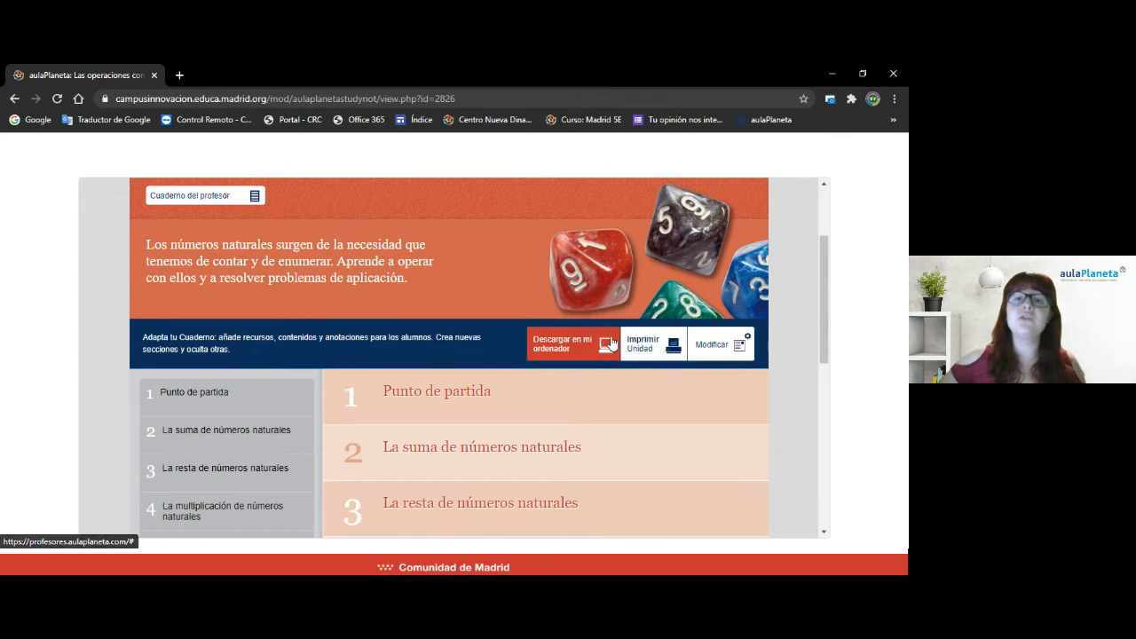
scroll(421, 304, down, 1)
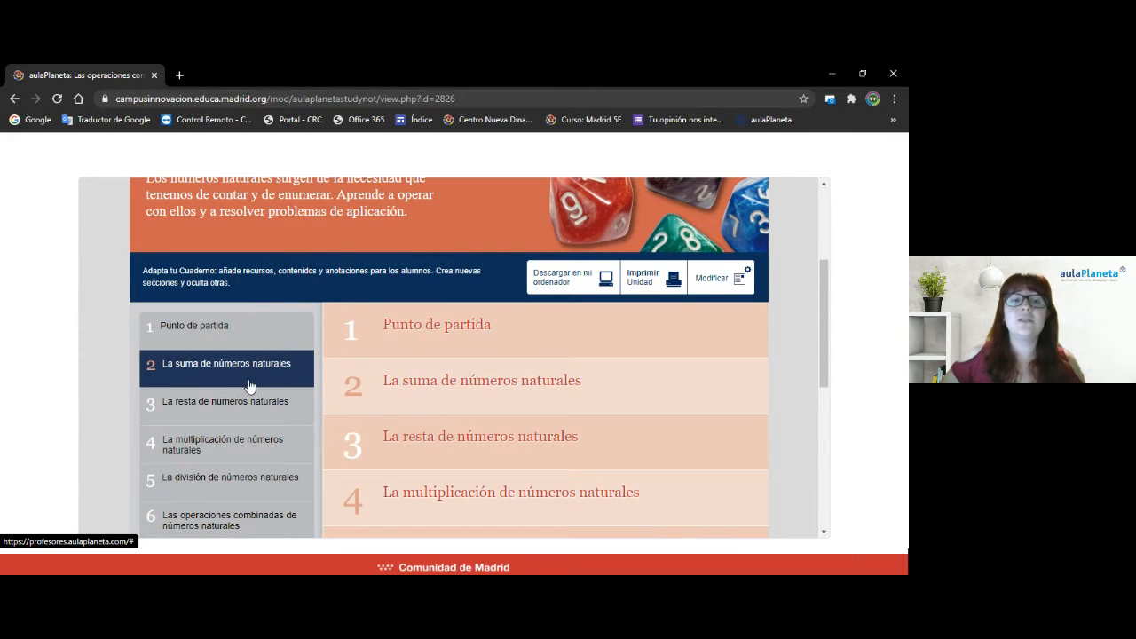
scroll(226, 386, down, 1)
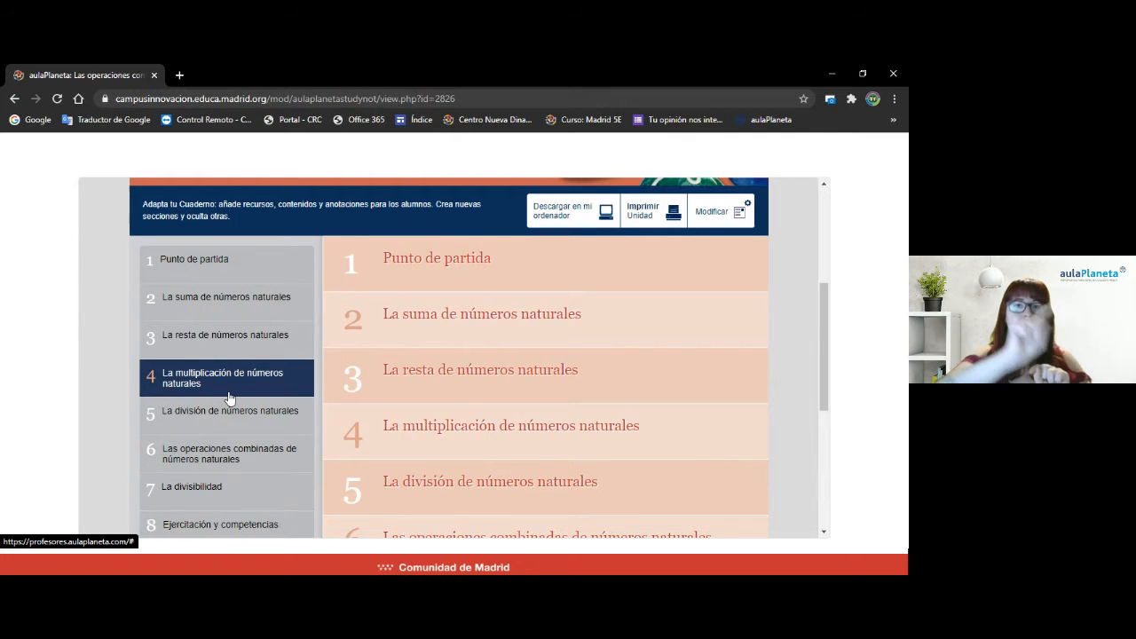
Open the notebook's "Punto de partida" section and examine its Practica and Recupera activities
click(218, 277)
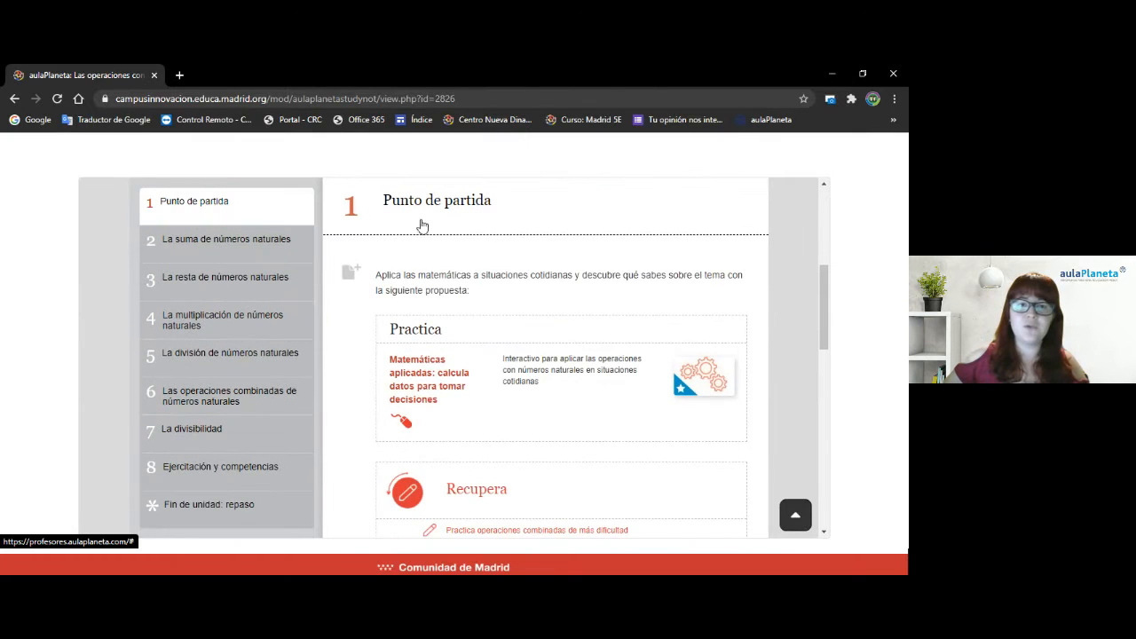
scroll(464, 355, down, 3)
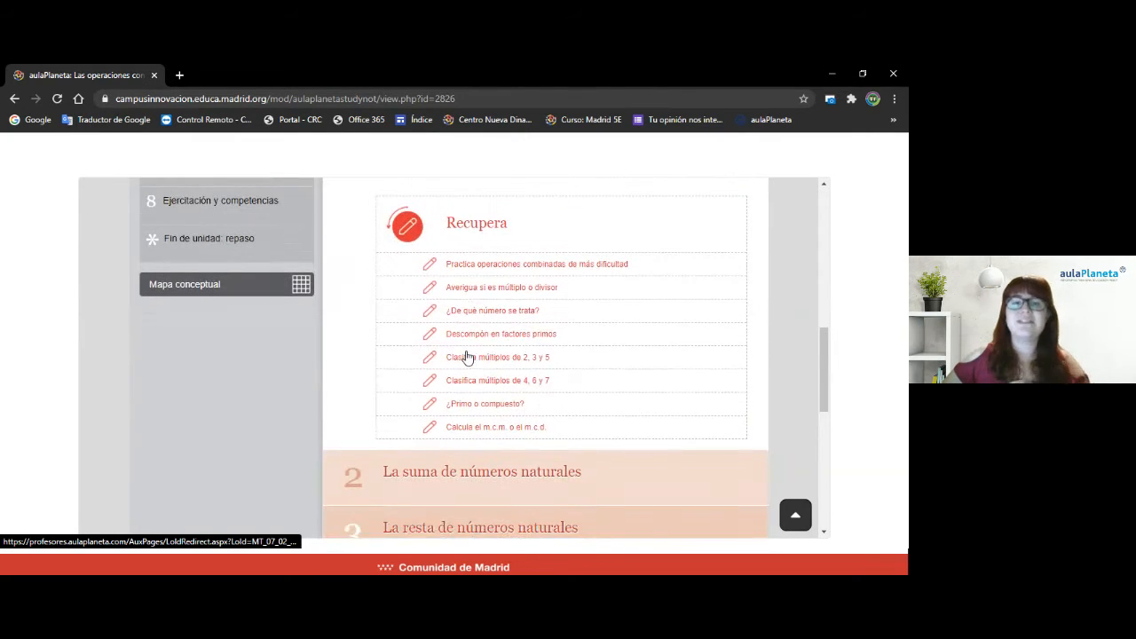
scroll(468, 357, up, 4)
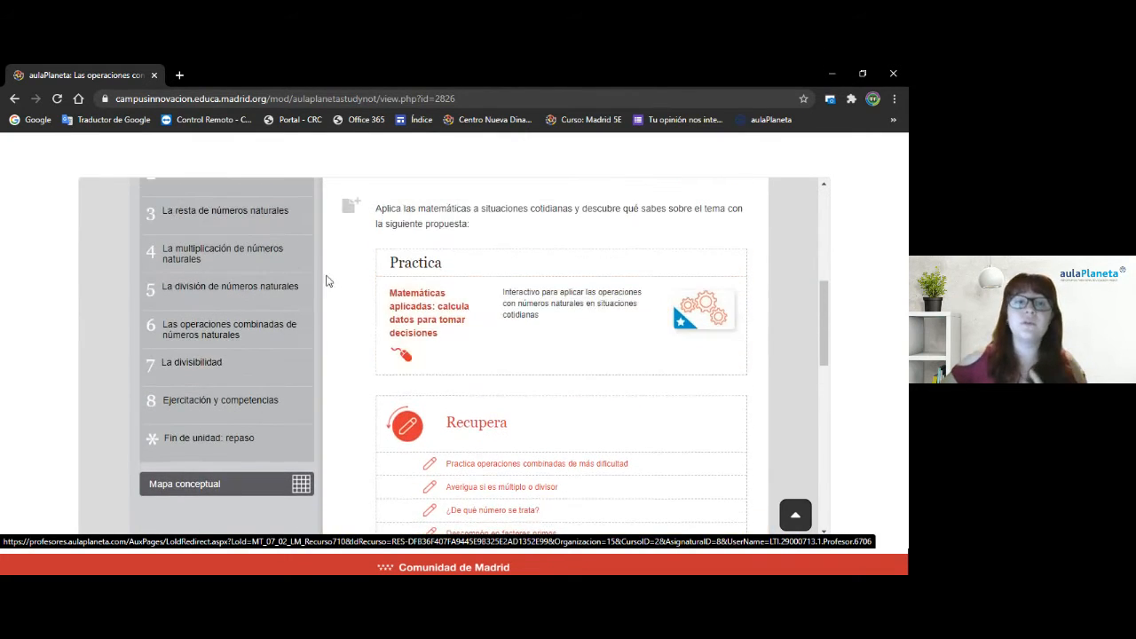
Close "Punto de partida", open "La resta de números naturales" and read its introduction and the terms of subtraction
click(247, 270)
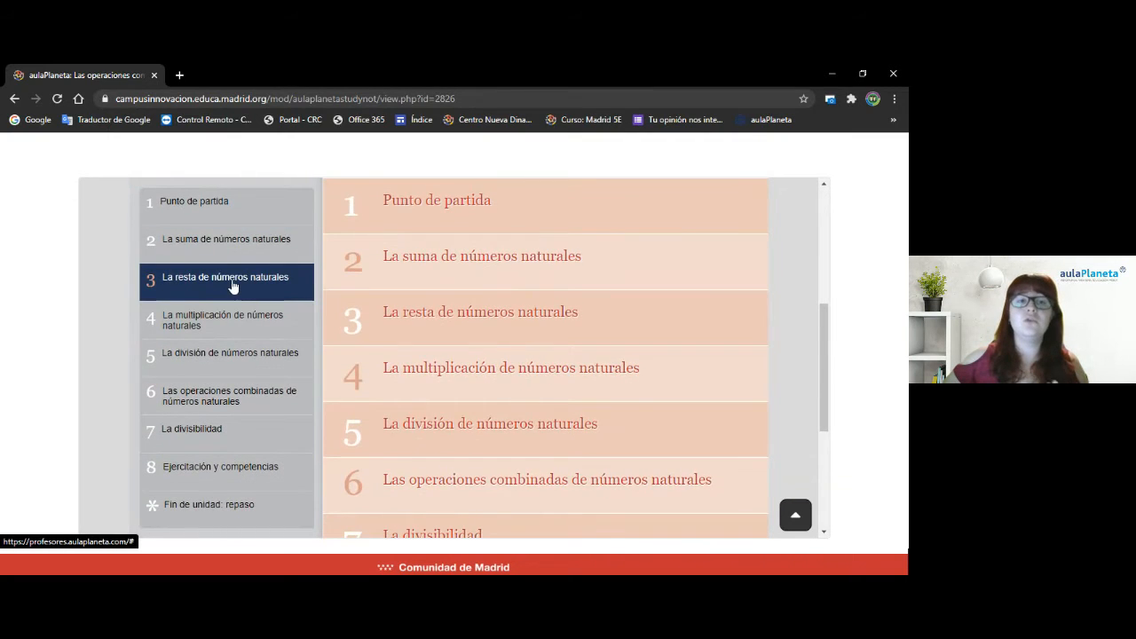
click(233, 286)
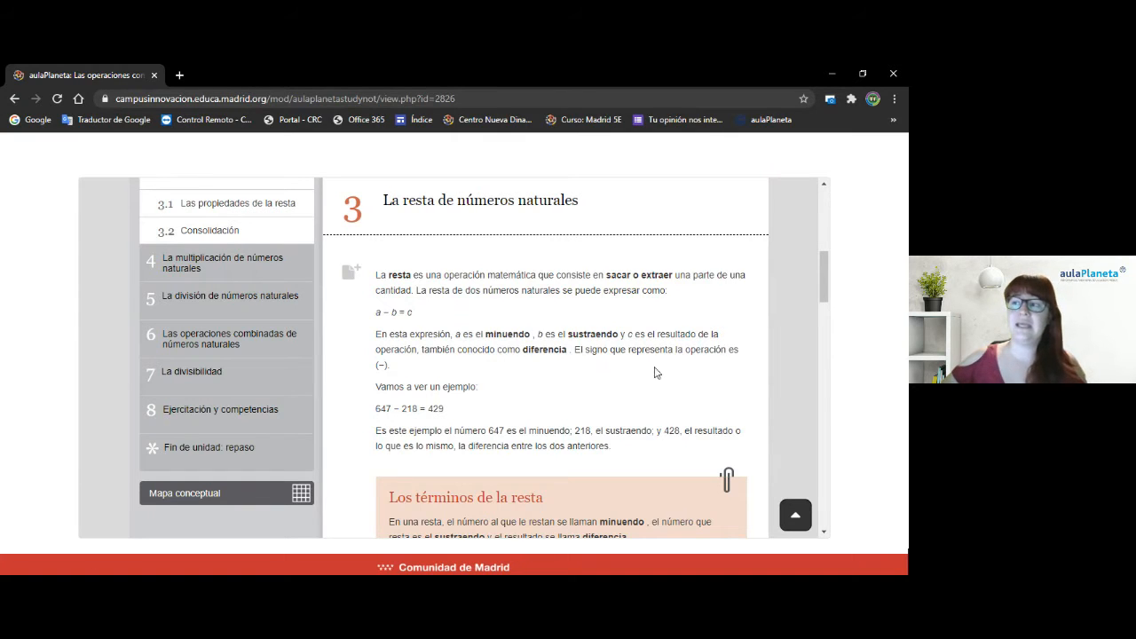
drag(378, 274, 646, 369)
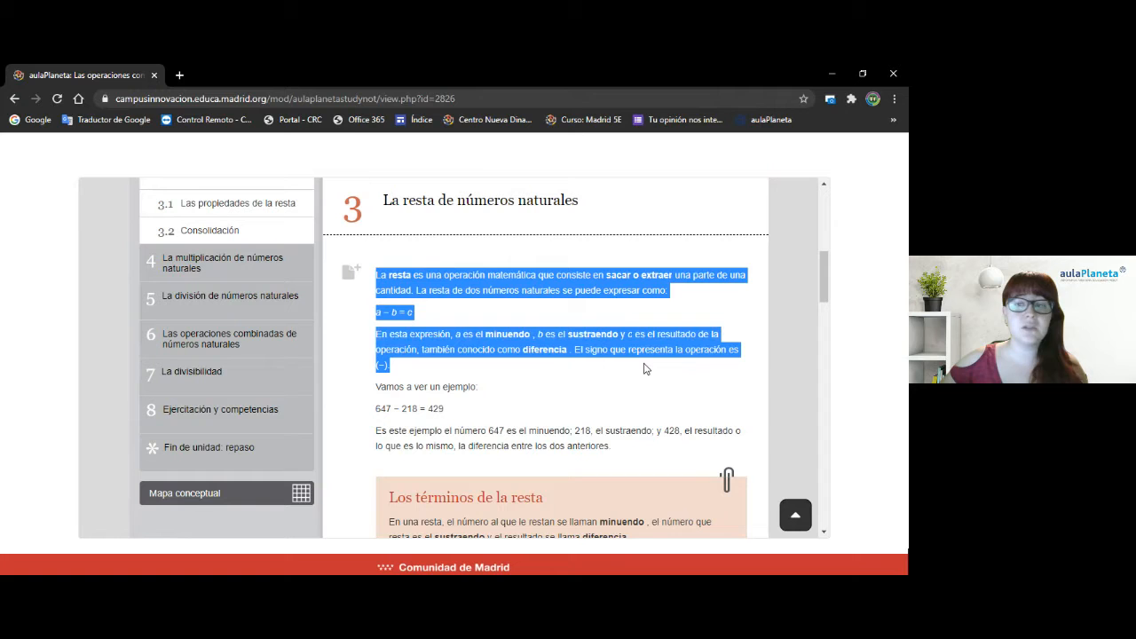
click(559, 370)
scroll(456, 334, down, 2)
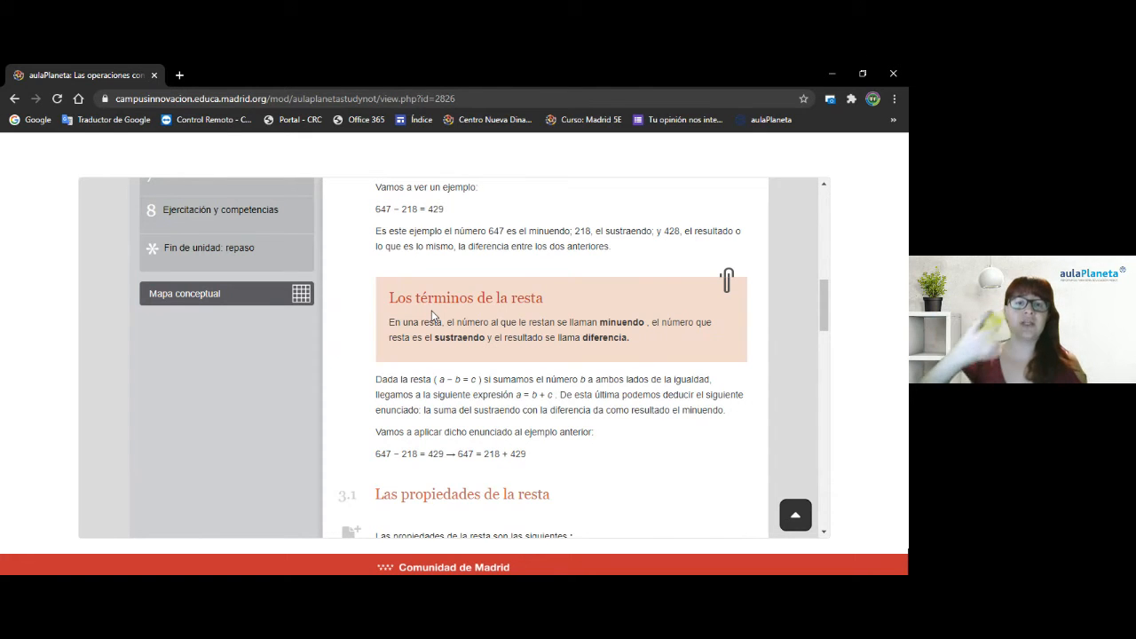
Review the properties of subtraction and the Profundiza and Practica resources, and return to the section's introduction
scroll(433, 316, down, 6)
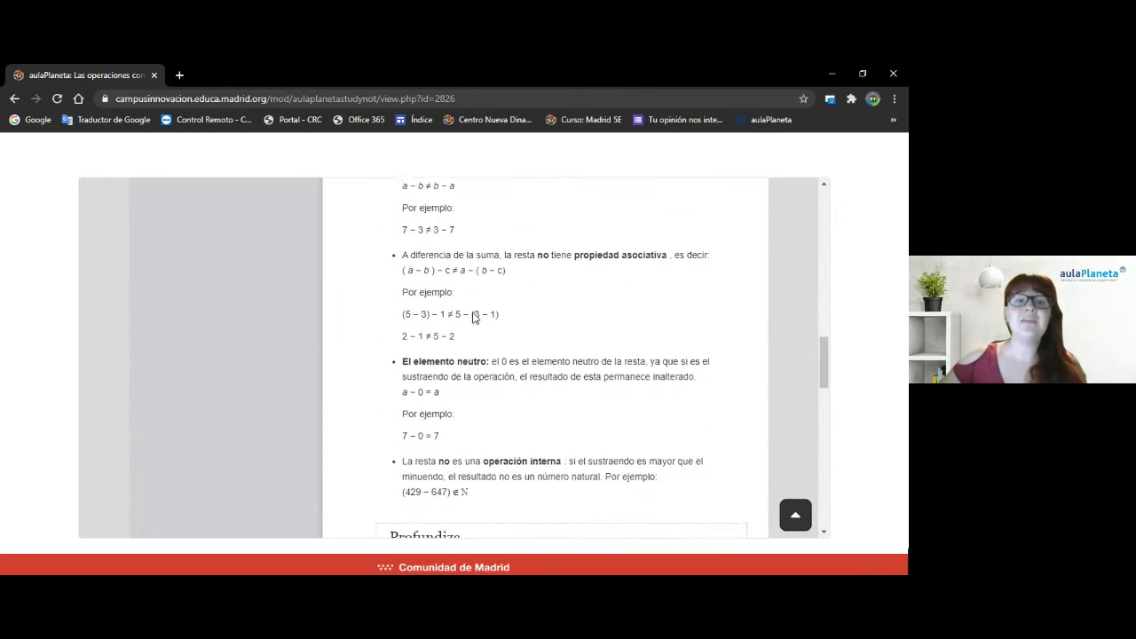
scroll(543, 426, down, 1)
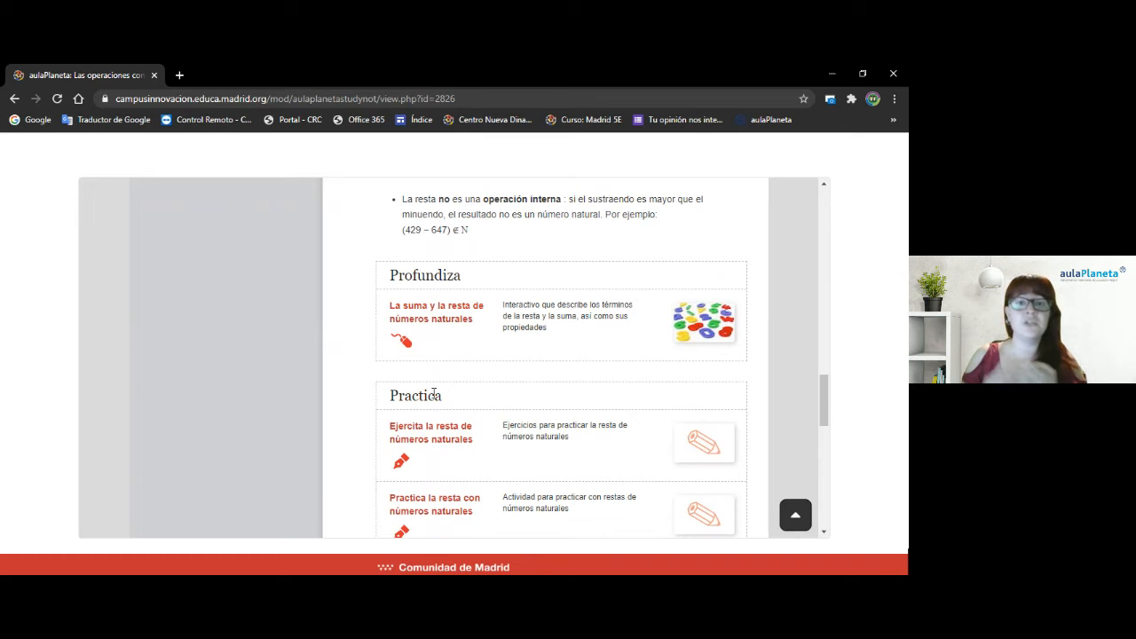
scroll(452, 383, up, 8)
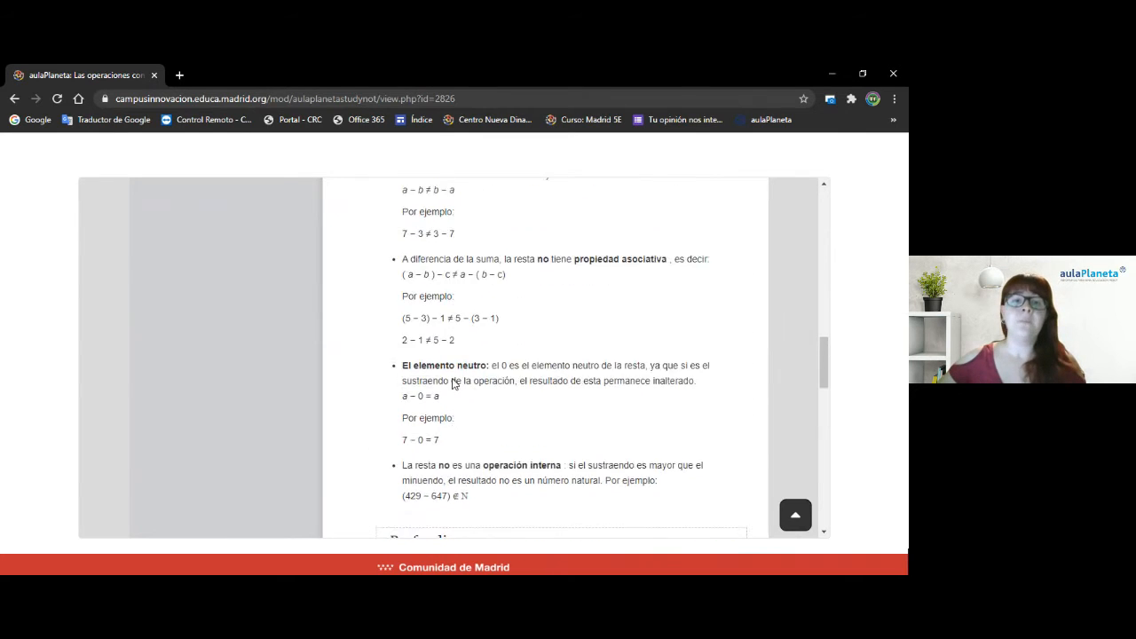
scroll(452, 381, up, 3)
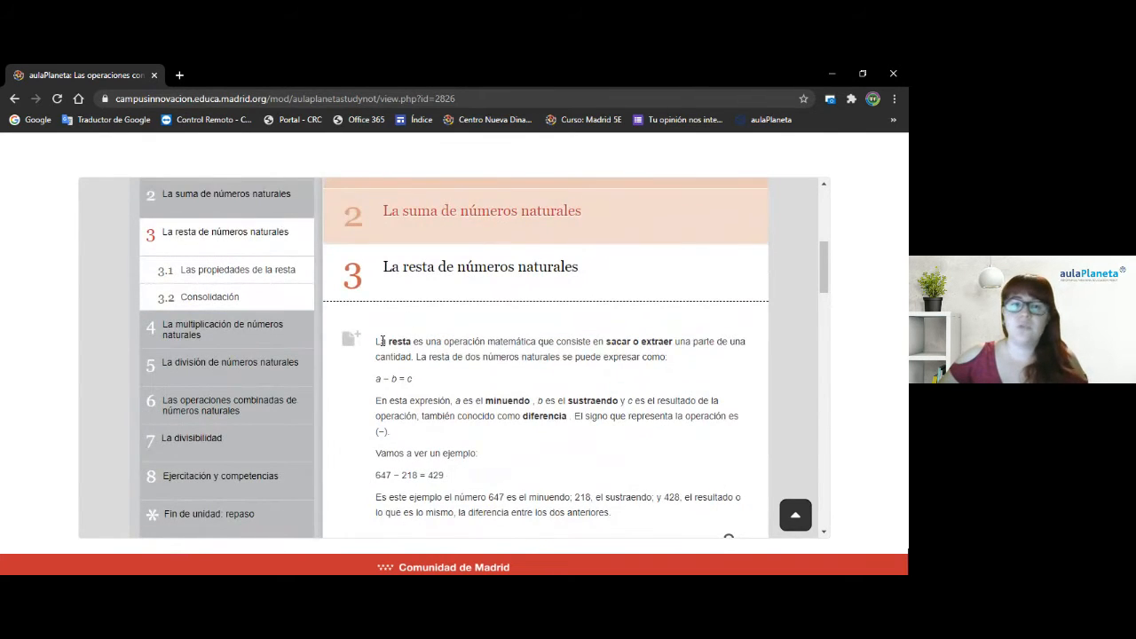
drag(382, 341, 395, 380)
click(395, 377)
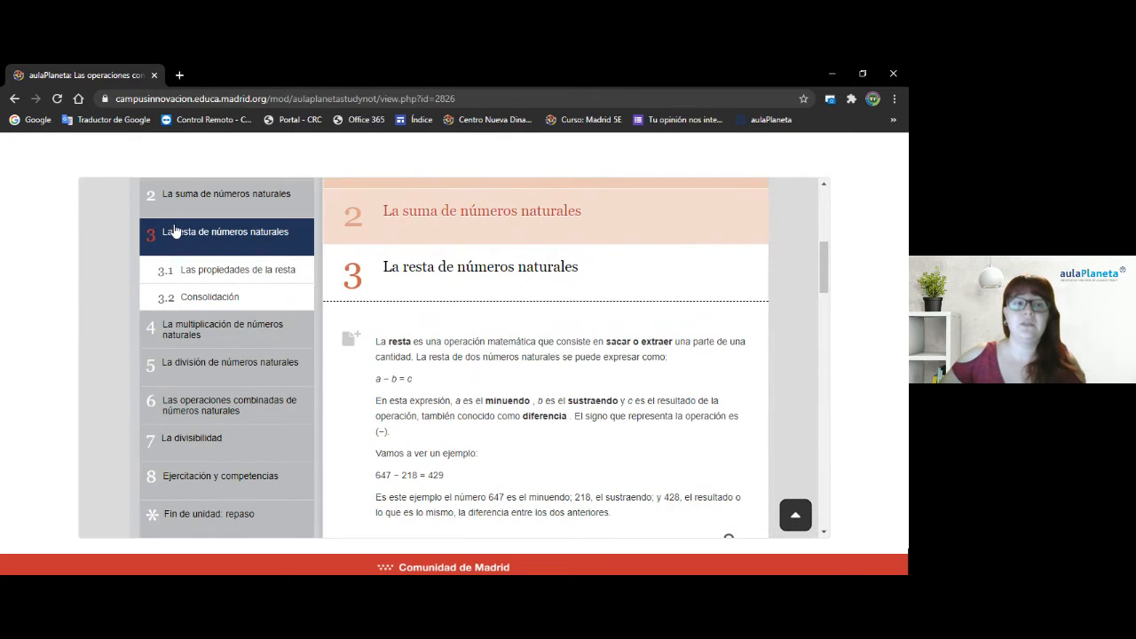
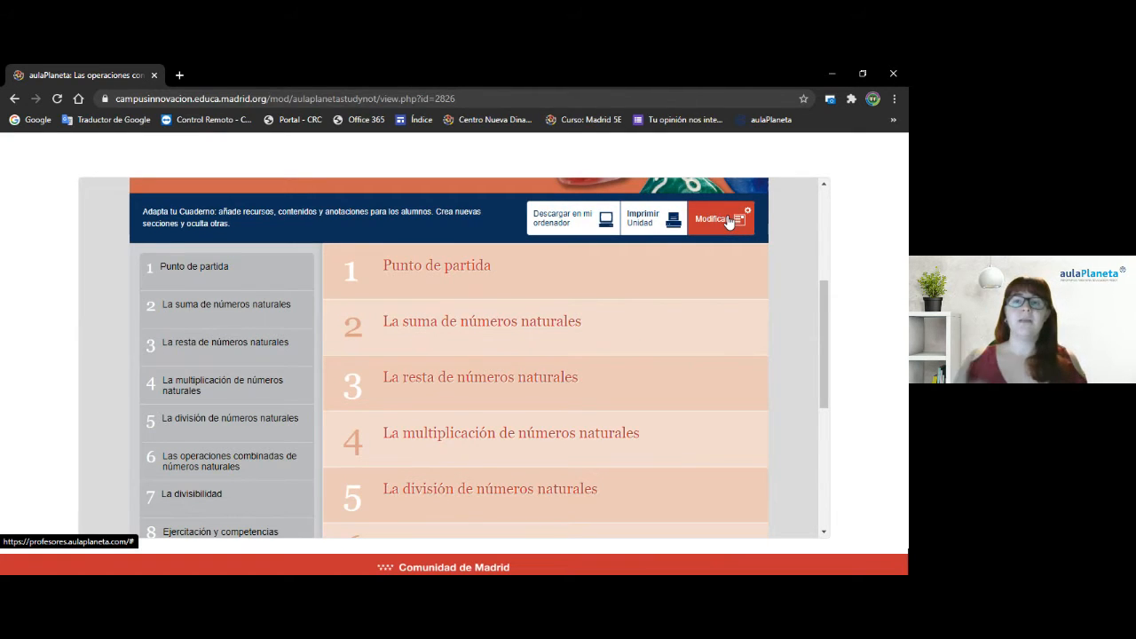
Create a modified version of the unit named "Operaciones con números naturales - 1ºESO A" and enter the author's full name
click(725, 220)
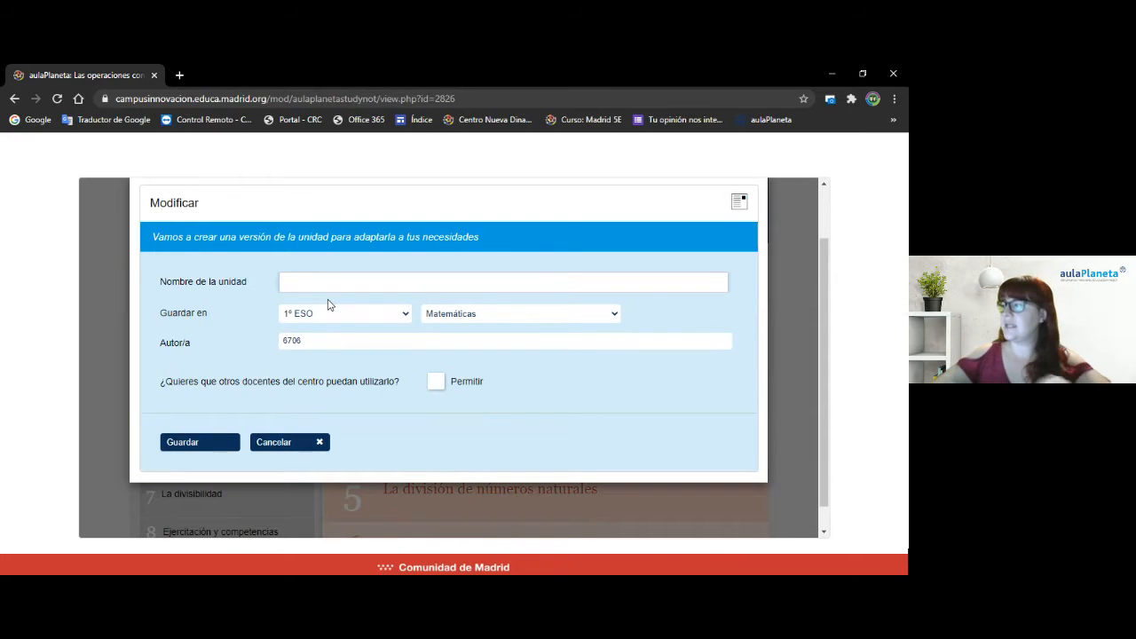
text(Operaciones)
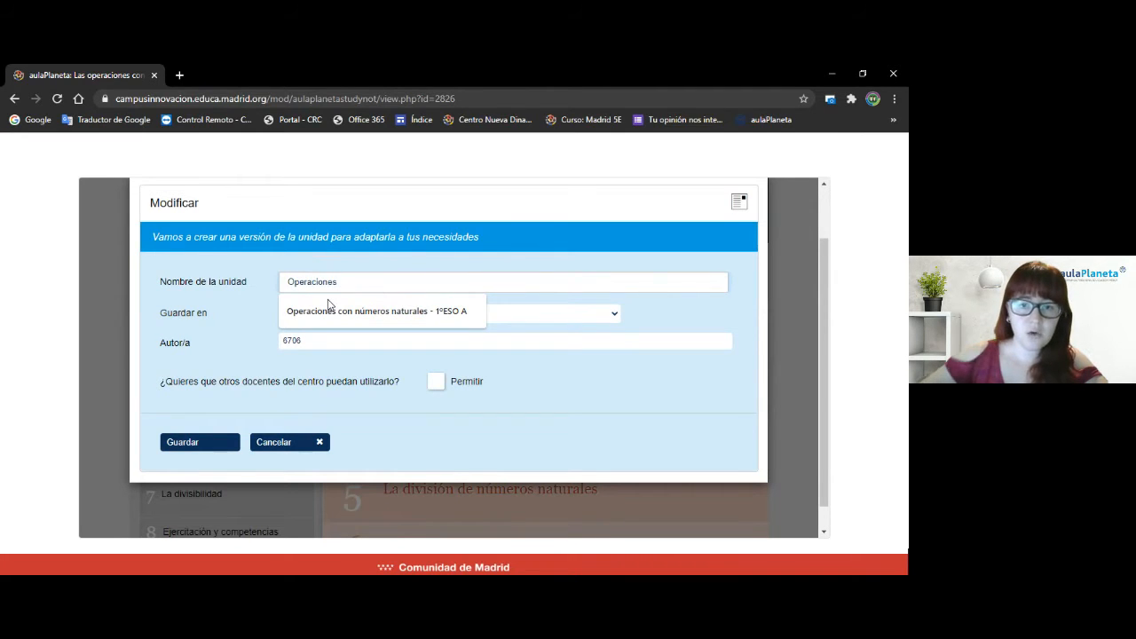
click(329, 309)
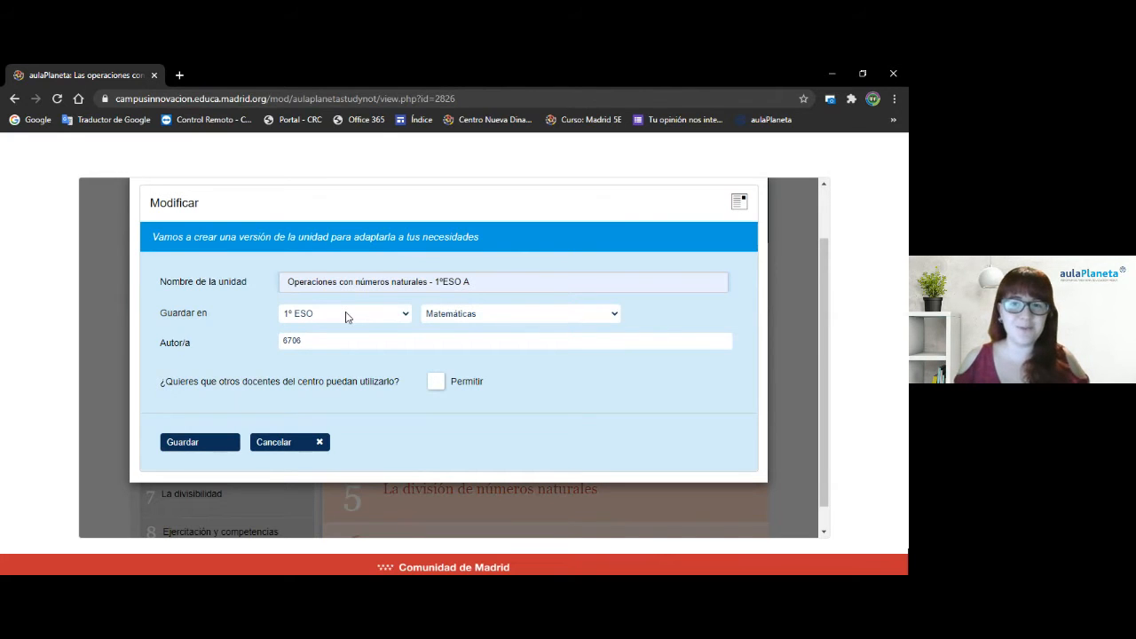
drag(282, 278, 490, 279)
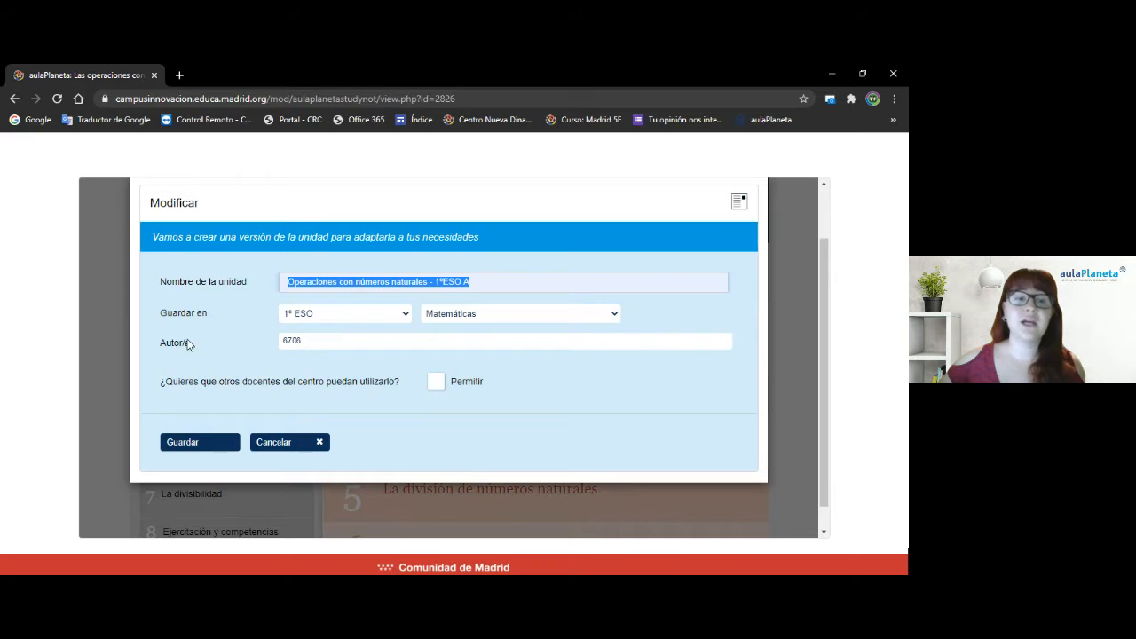
drag(304, 342, 269, 353)
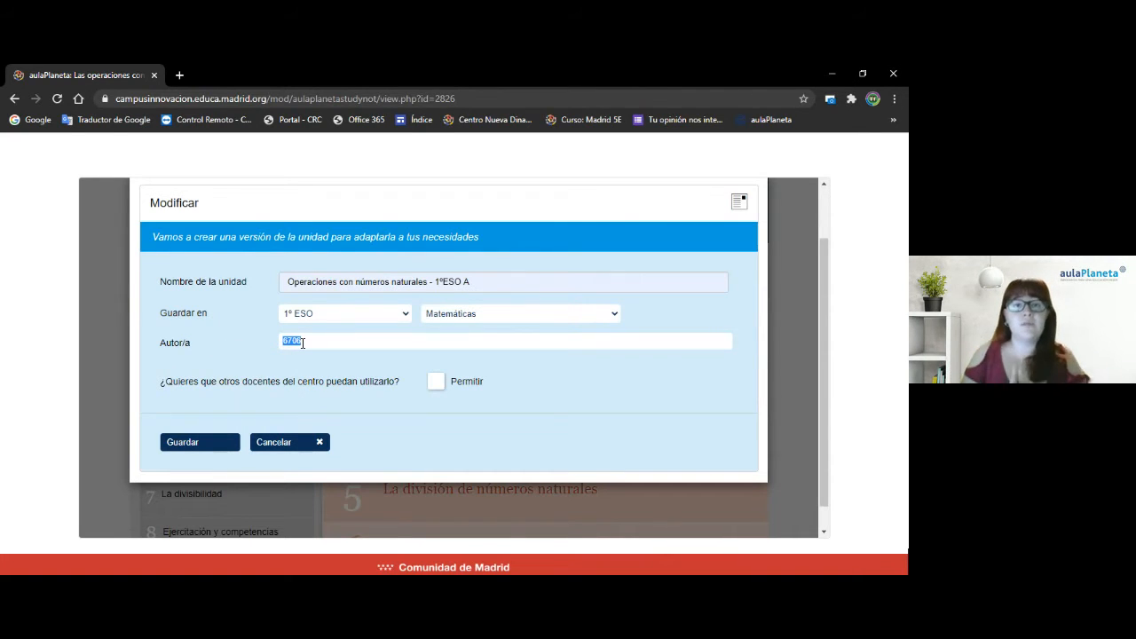
text(Laura)
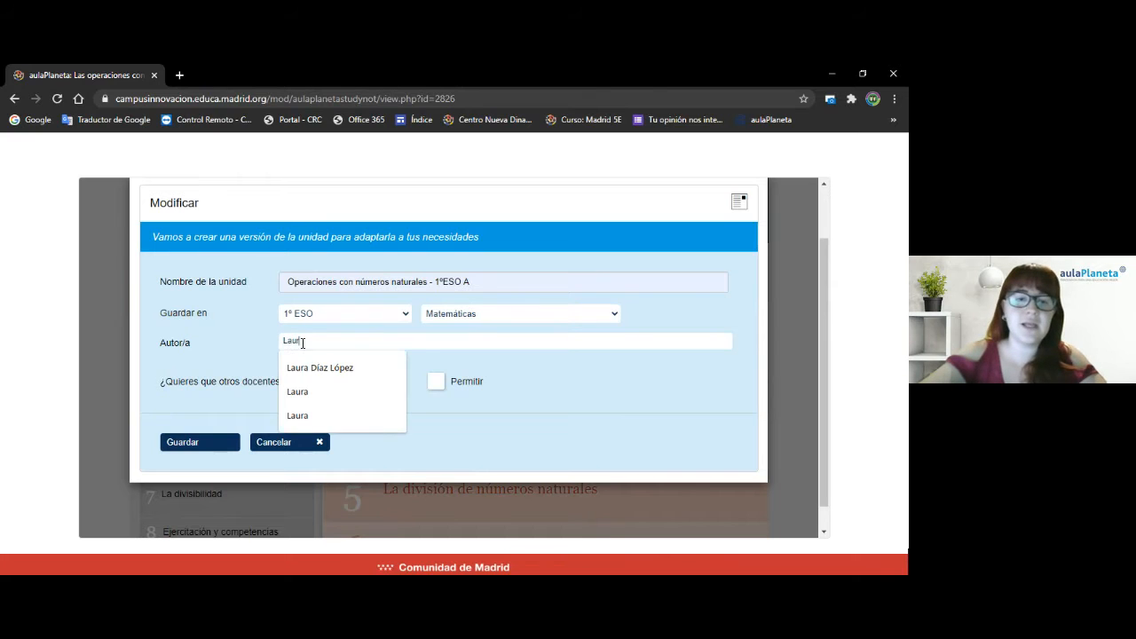
click(298, 367)
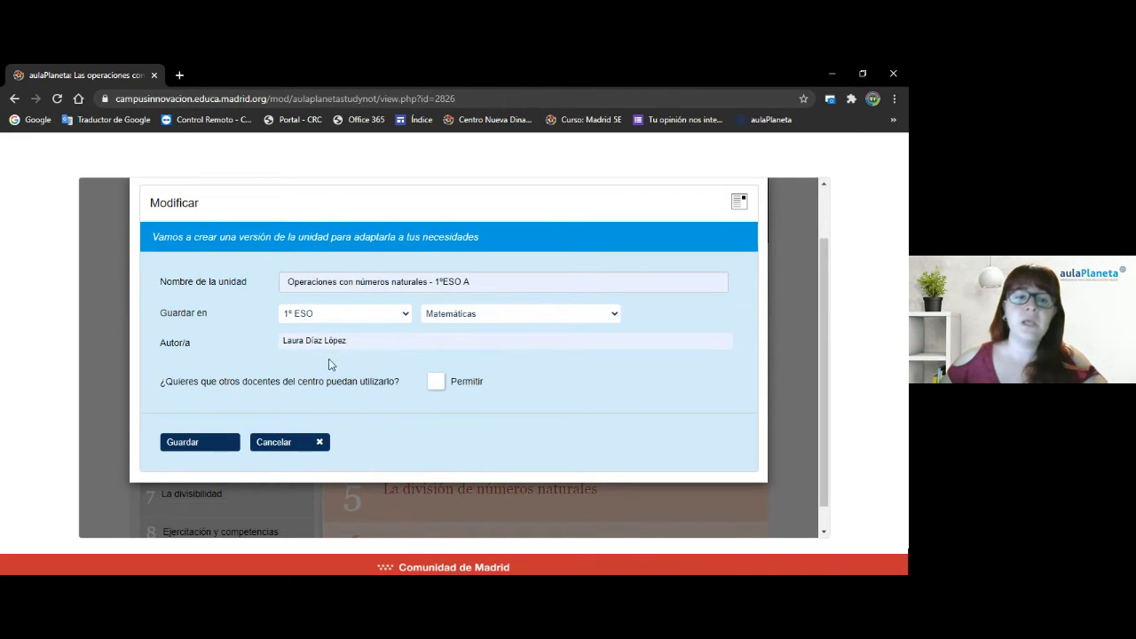
Allow the school's other teachers to use the modified unit and save it
drag(160, 381, 390, 393)
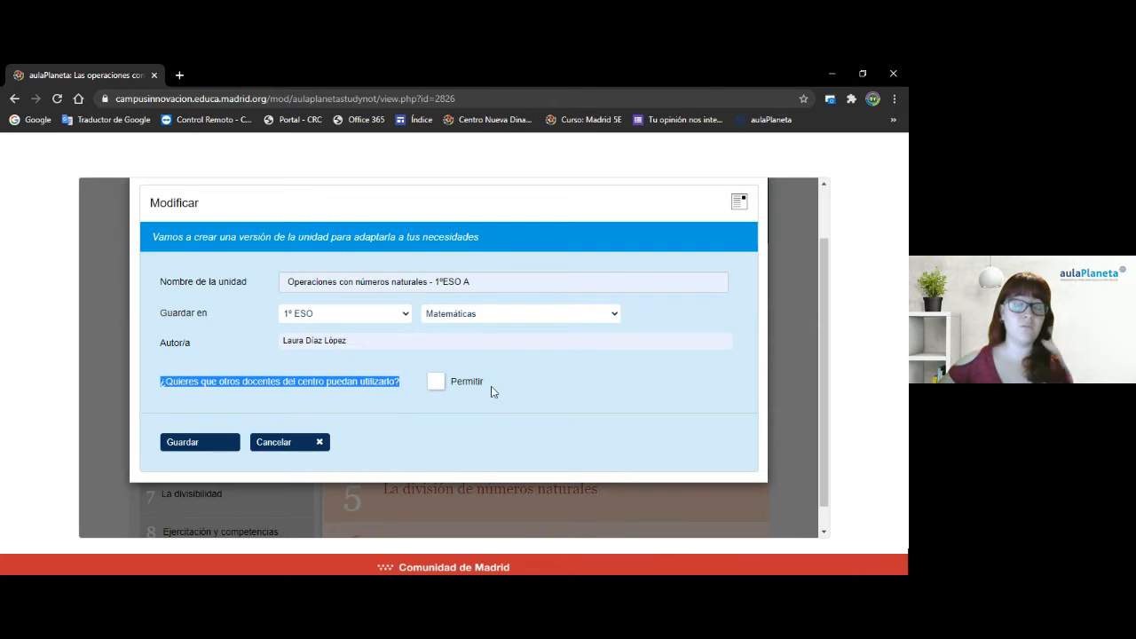
click(294, 388)
click(436, 385)
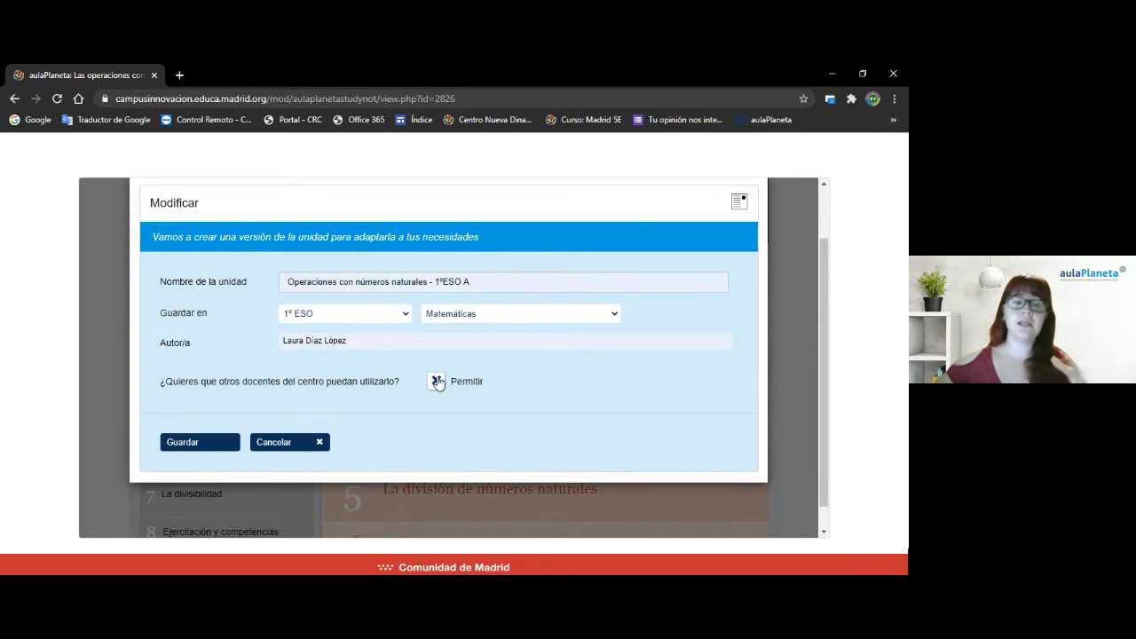
click(170, 443)
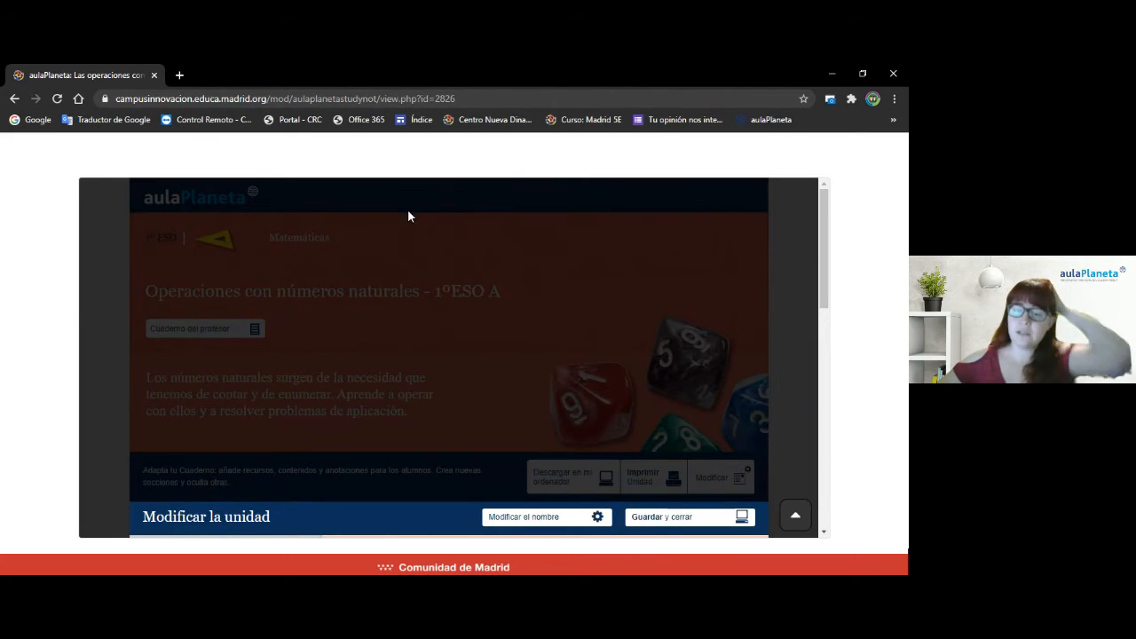
Hide the "Punto de partida" section in the modified unit
scroll(410, 213, down, 3)
scroll(392, 316, down, 1)
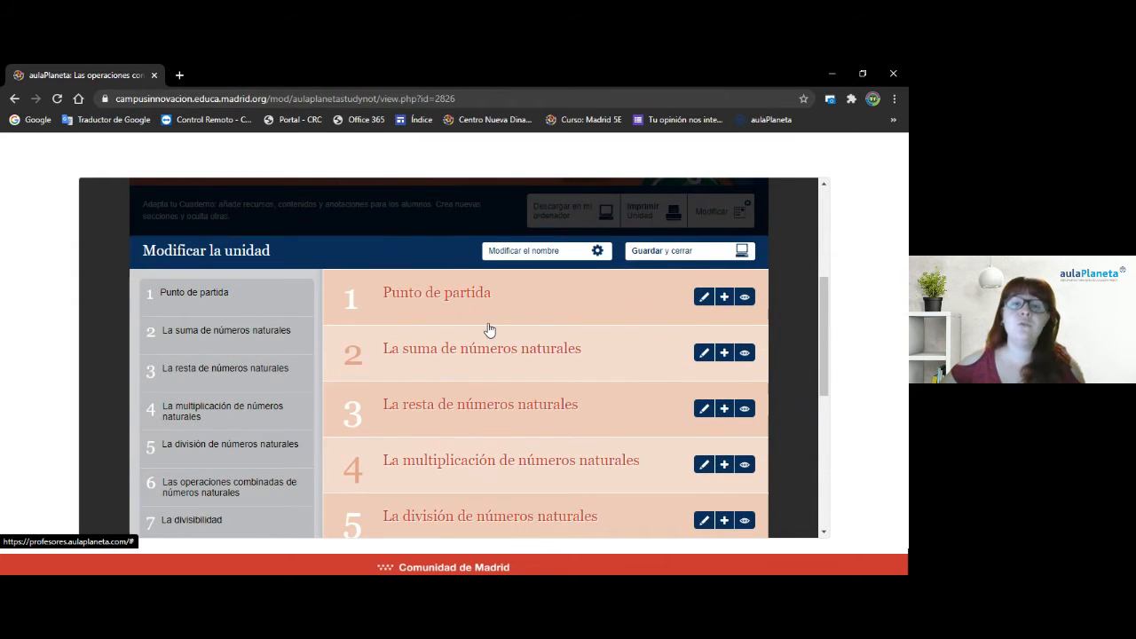
scroll(490, 330, down, 1)
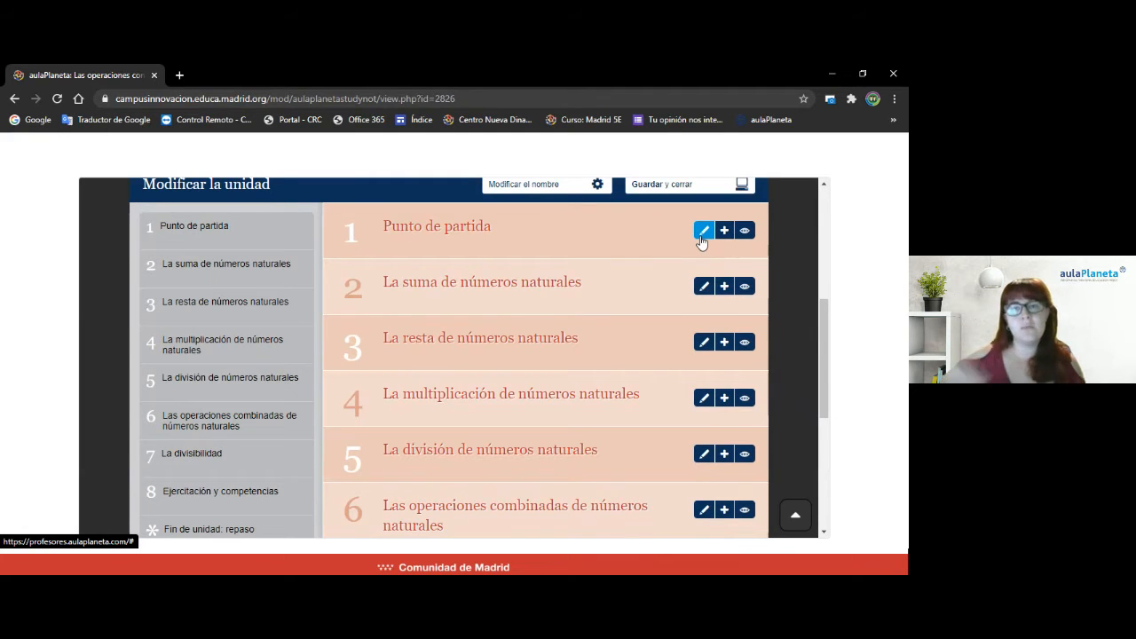
click(746, 233)
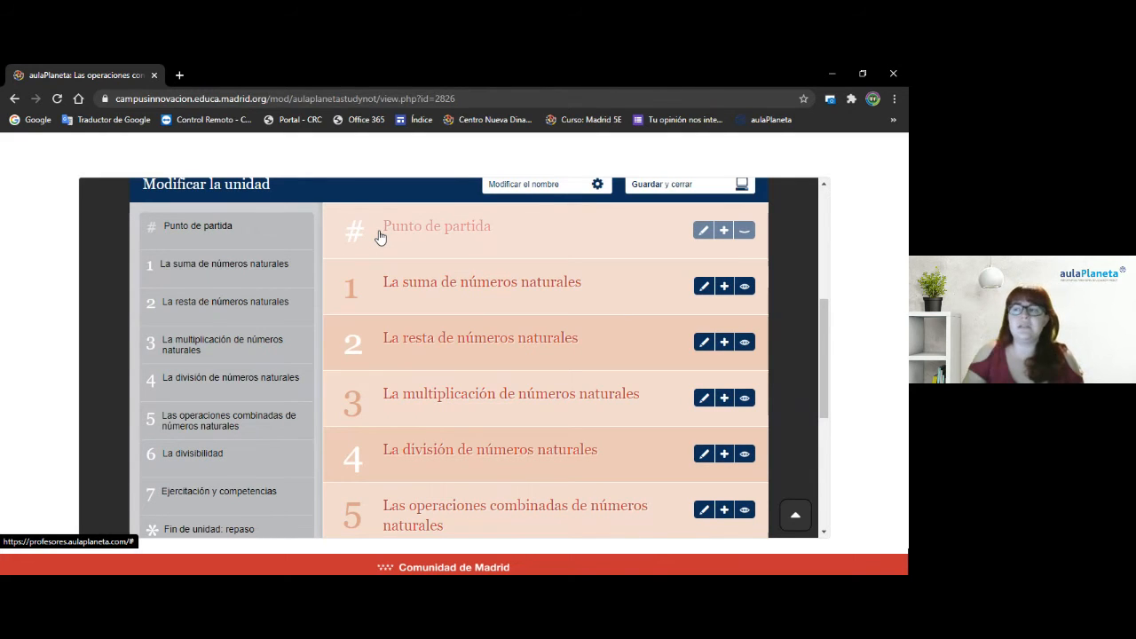
Make a personalised, editable copy of the "La suma de números naturales" section
click(702, 287)
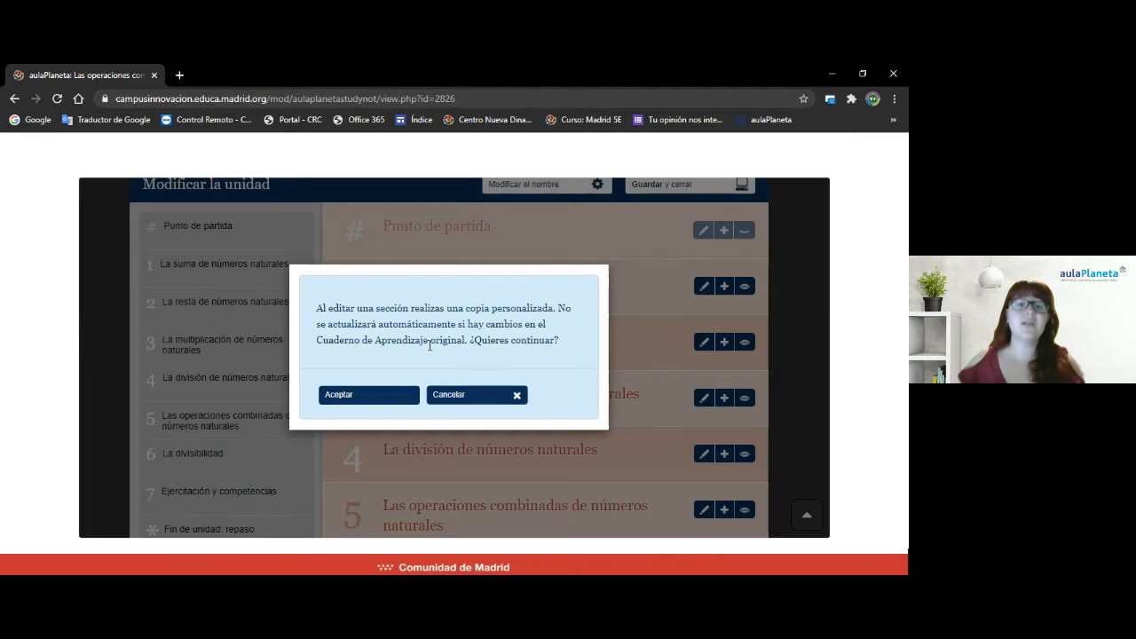
drag(437, 326, 487, 326)
click(388, 346)
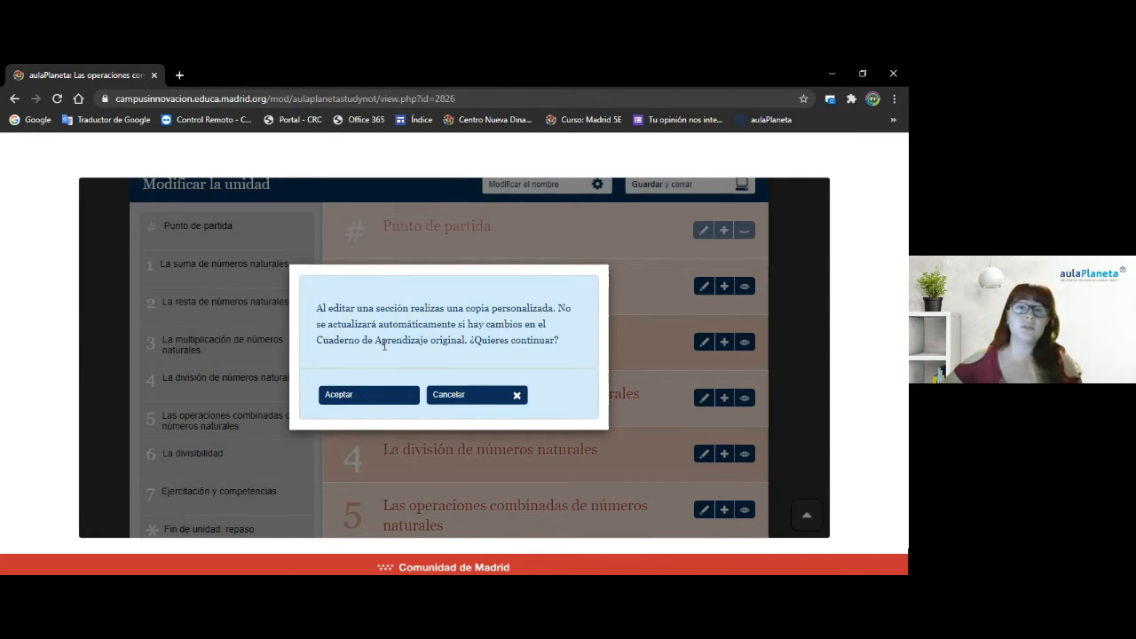
click(375, 399)
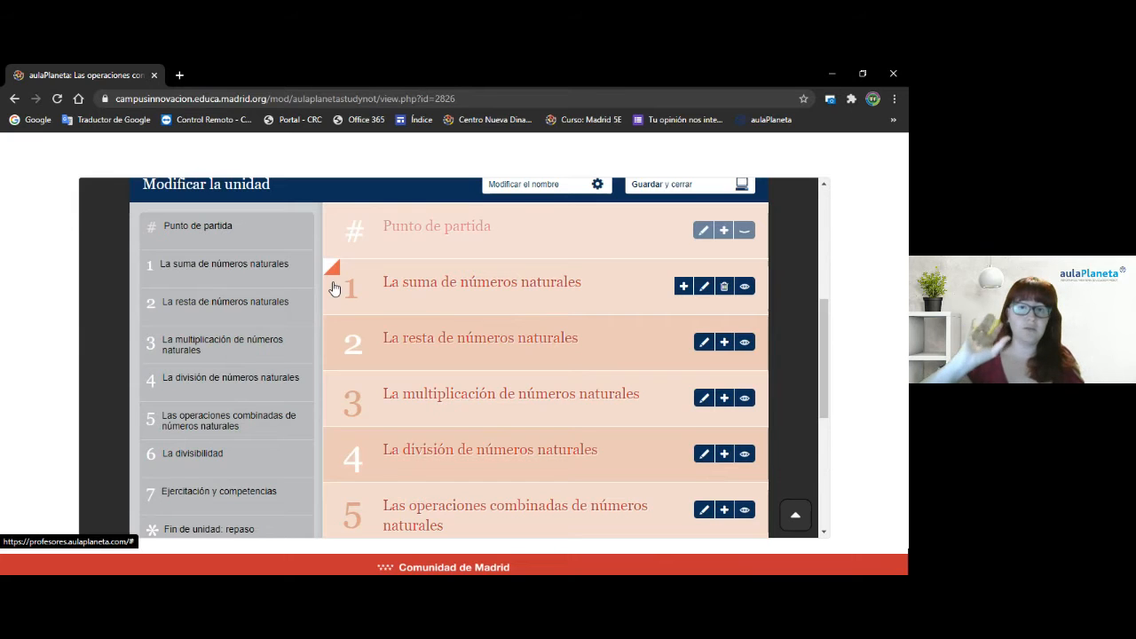
Open the "La suma de números naturales" section and start editing its introductory text
click(395, 293)
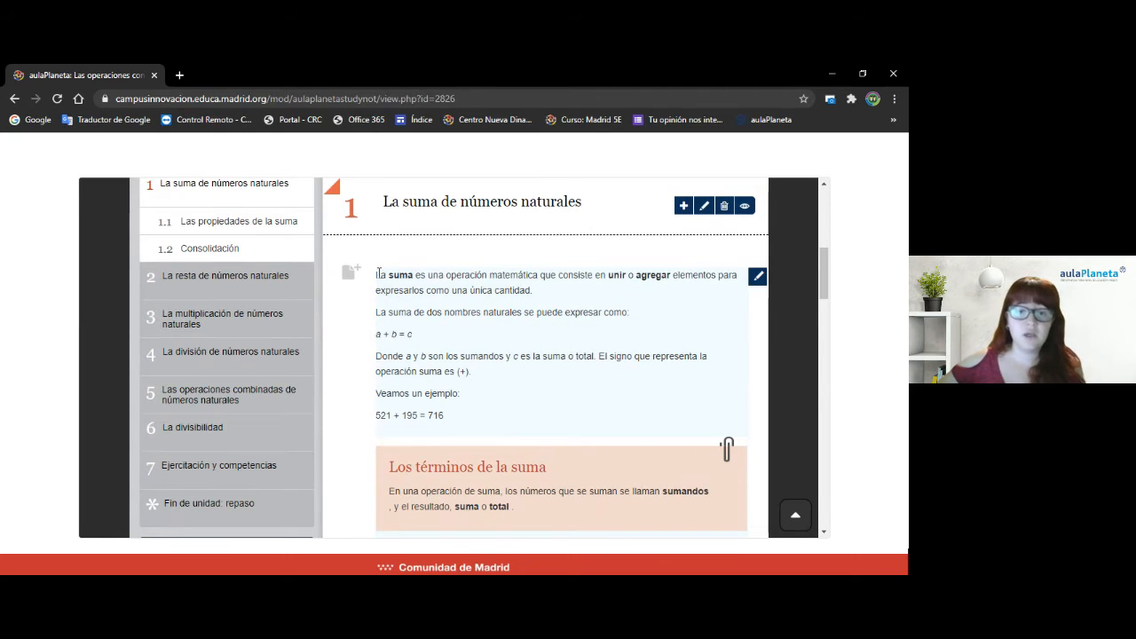
drag(377, 275, 556, 280)
click(558, 288)
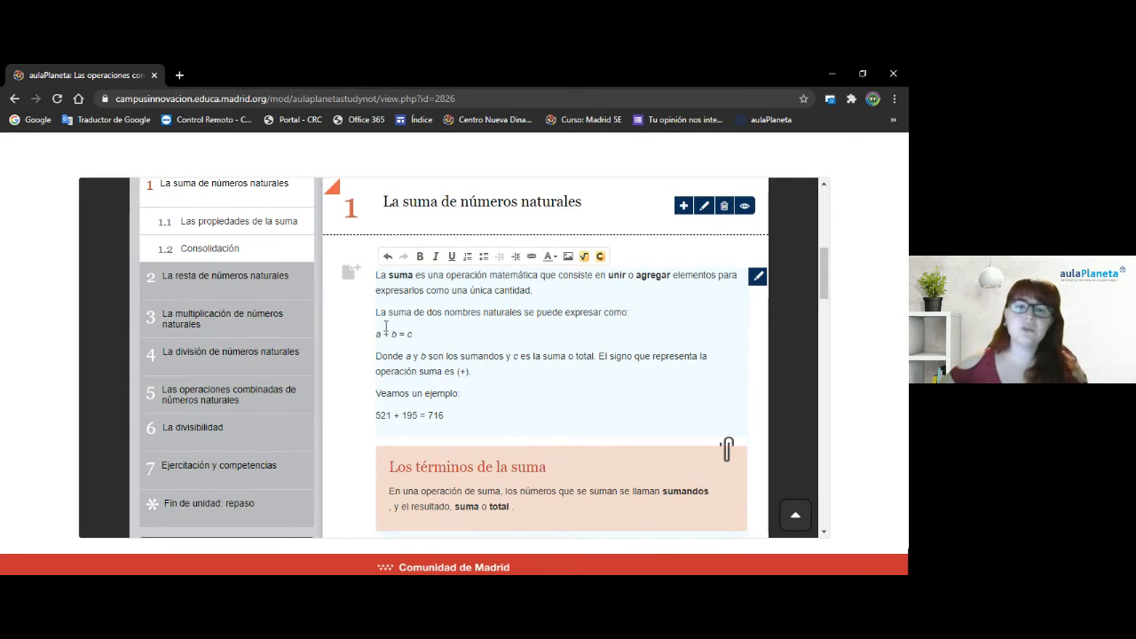
Colour the expression "a + b = c" and the example "521 + 195 = 716" blue
drag(415, 334, 375, 334)
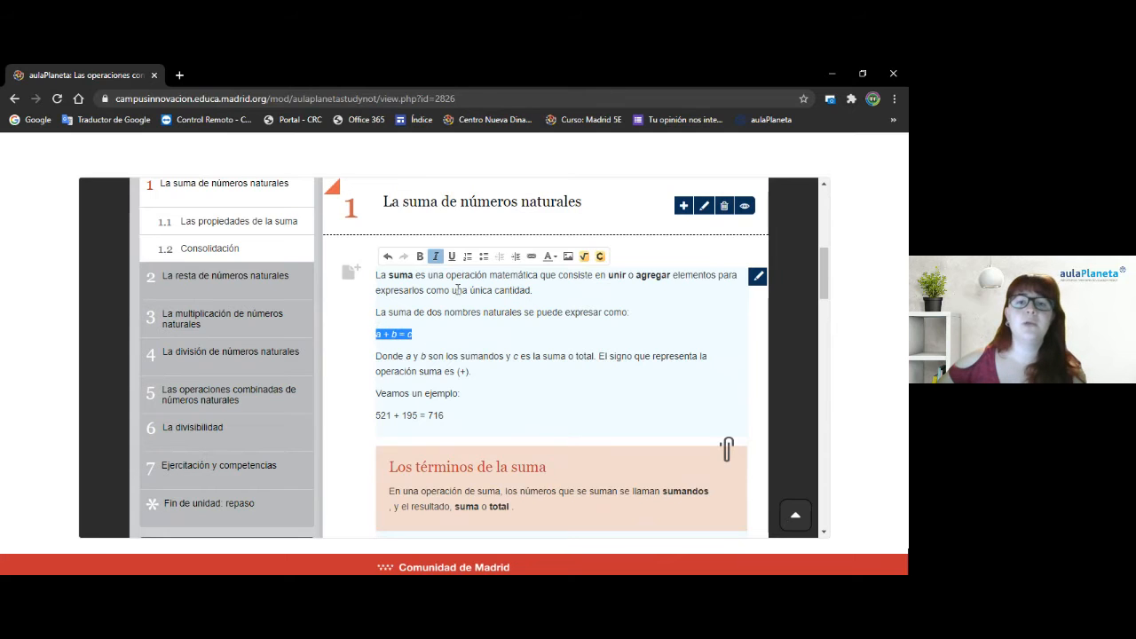
click(551, 257)
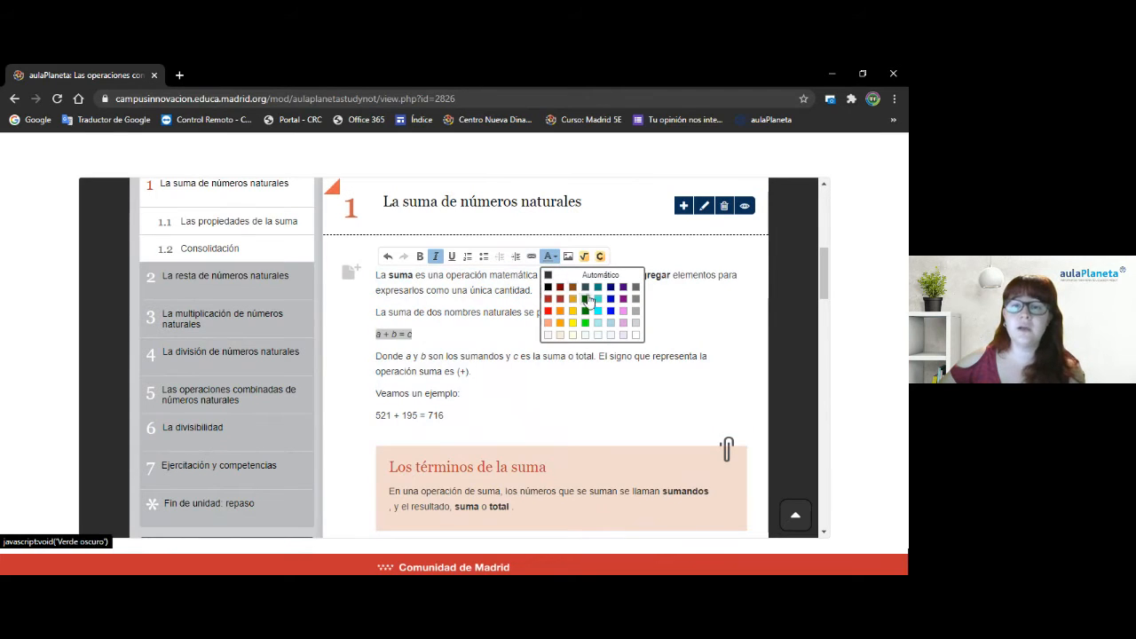
click(611, 300)
drag(450, 416, 374, 417)
click(550, 256)
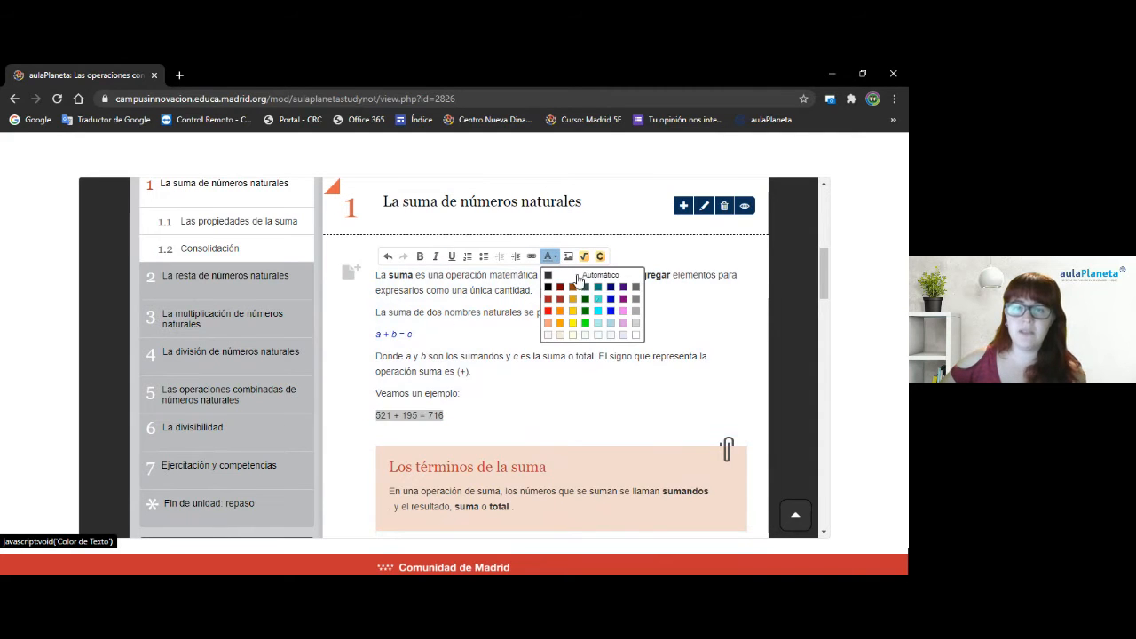
click(610, 299)
click(459, 356)
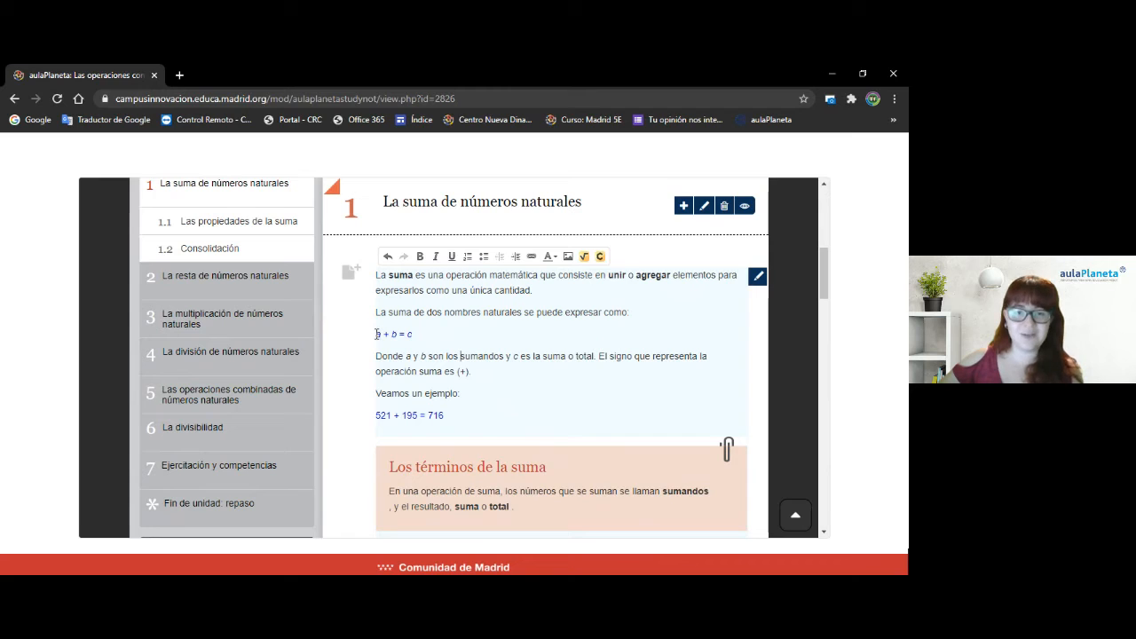
drag(376, 333, 412, 335)
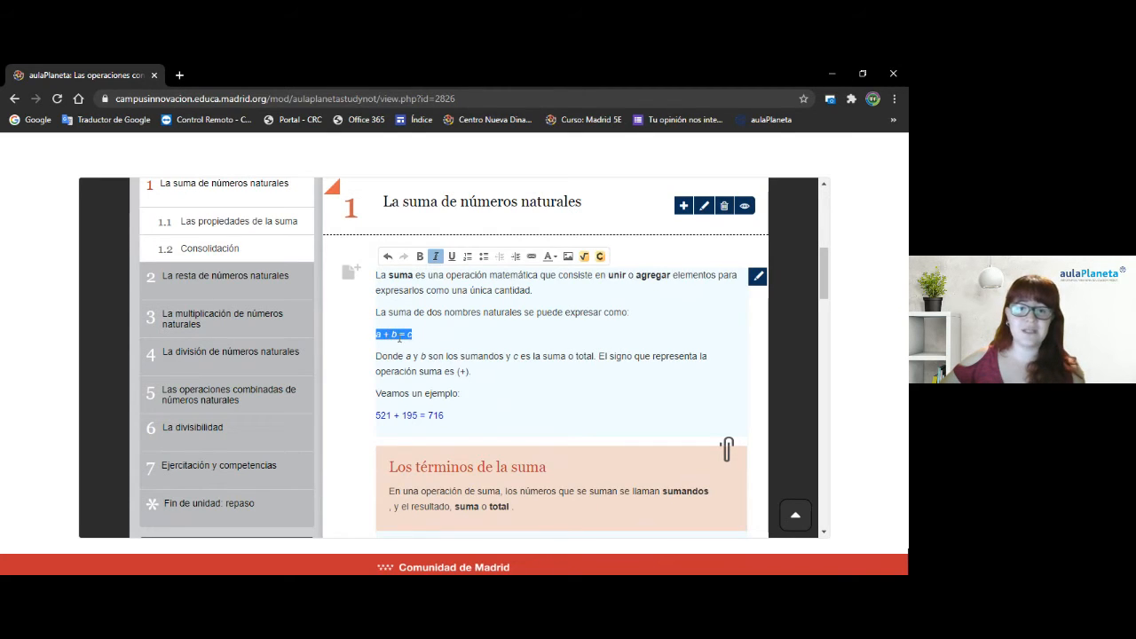
click(407, 369)
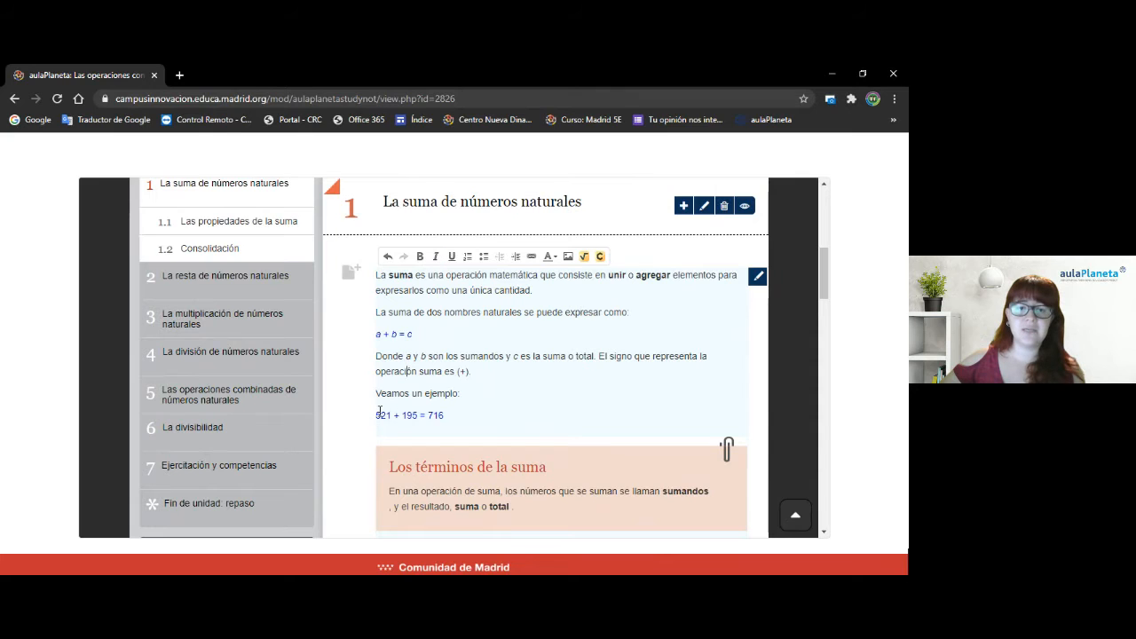
drag(378, 415, 445, 416)
click(460, 417)
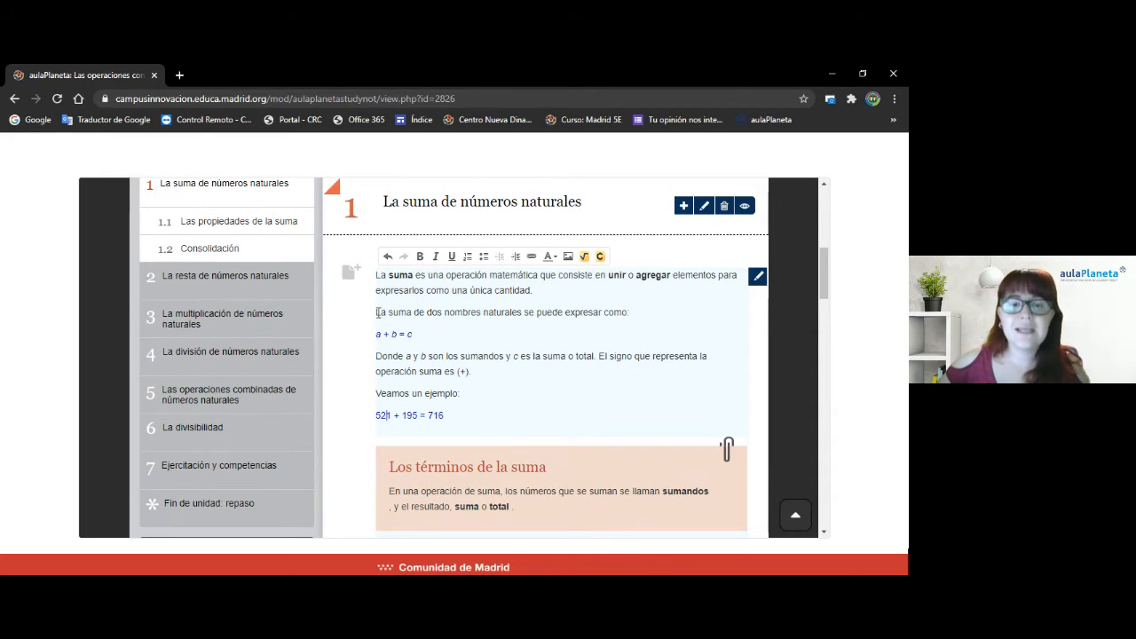
Format the words "La suma de dos nombres naturales" as bold, underlined and italic
drag(376, 313, 526, 313)
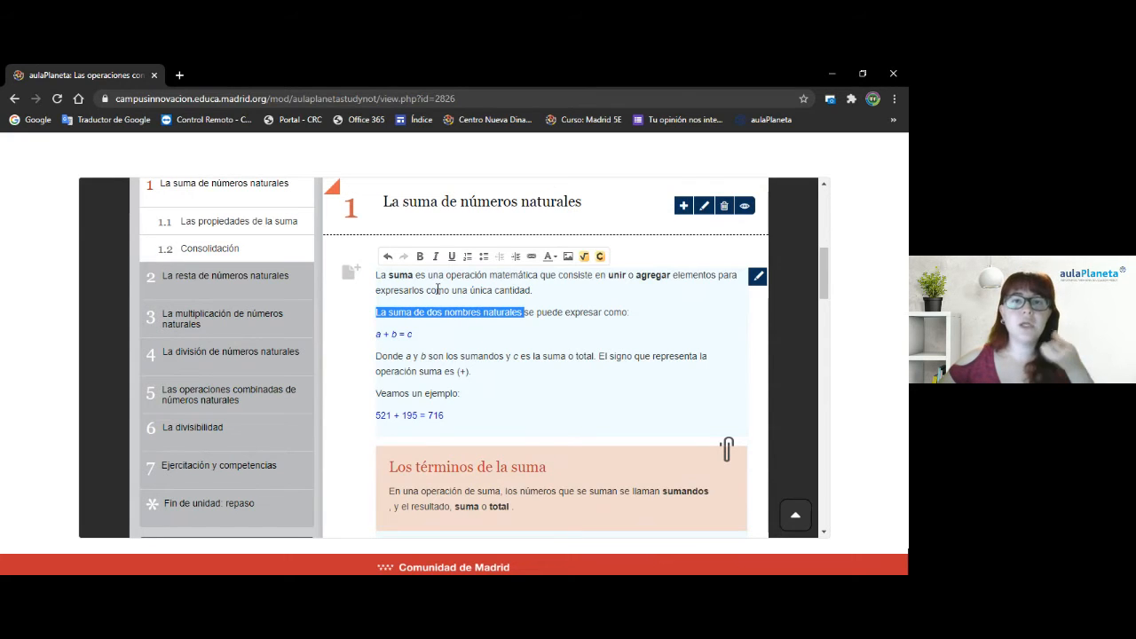
click(421, 256)
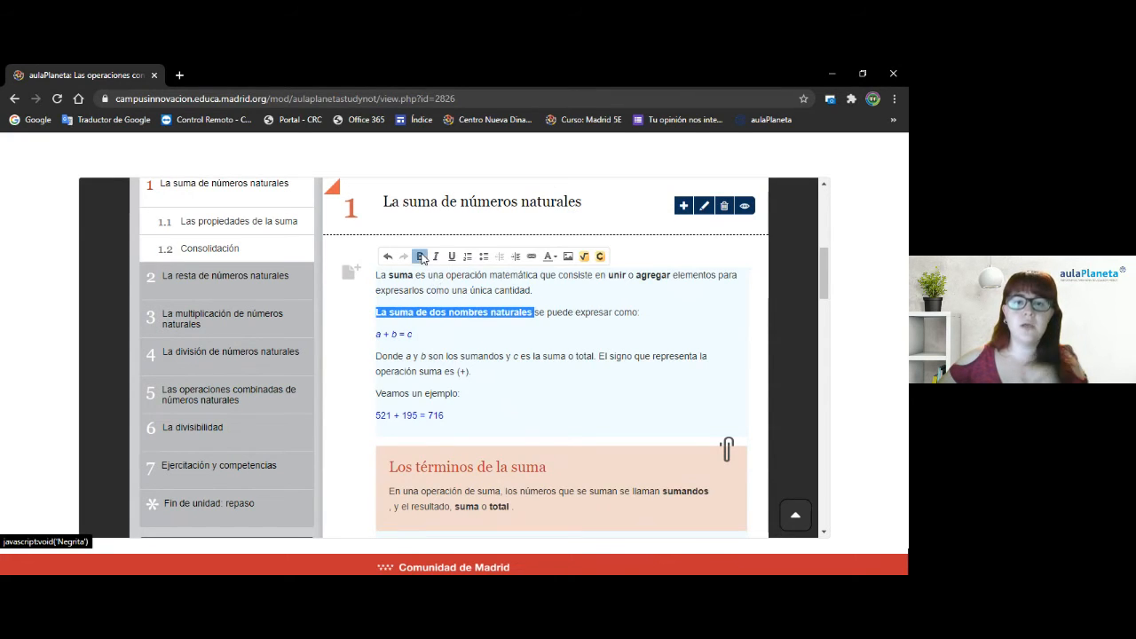
click(452, 257)
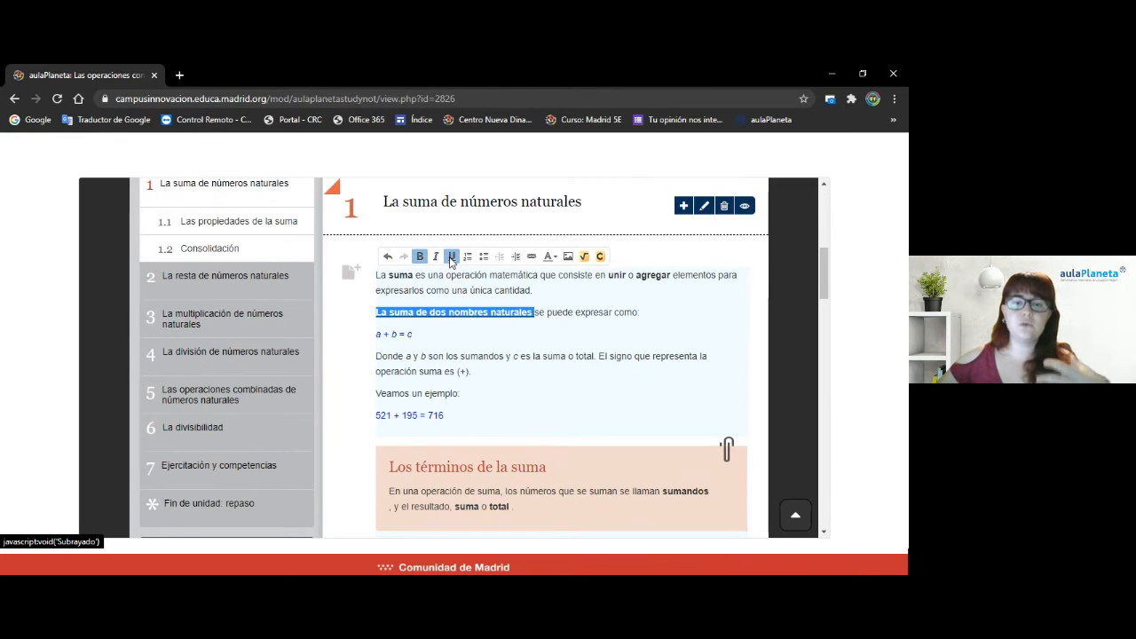
click(435, 256)
click(442, 336)
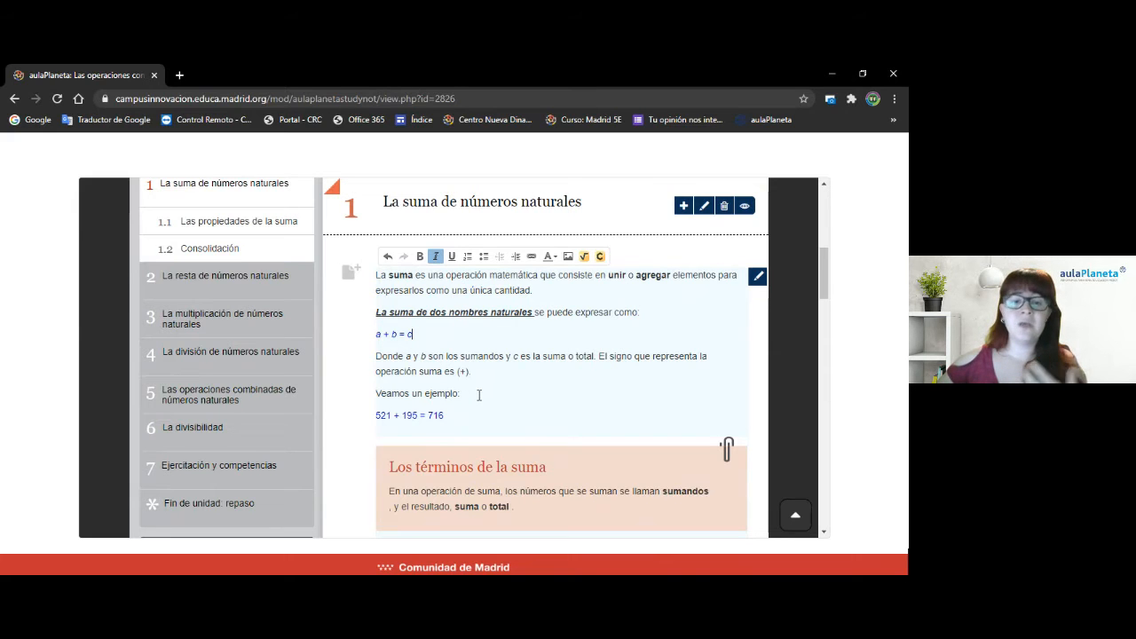
Try deleting the line "Veamos un ejemplo:" from the introductory text, and undo the deletion
scroll(479, 395, down, 1)
drag(463, 328, 363, 333)
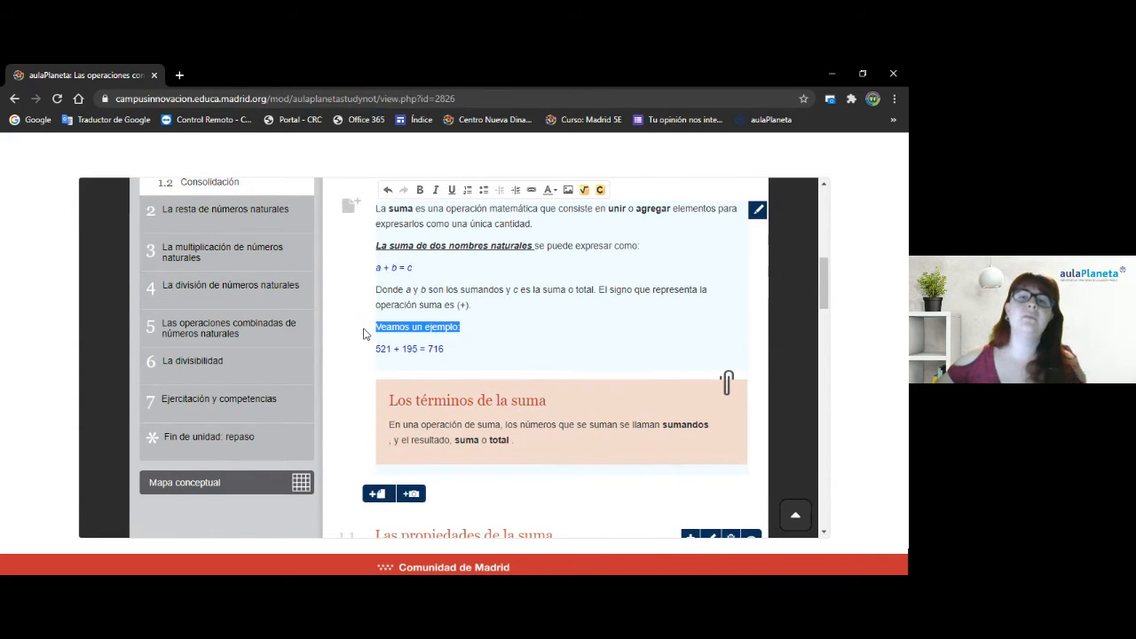
key(BackSpace)
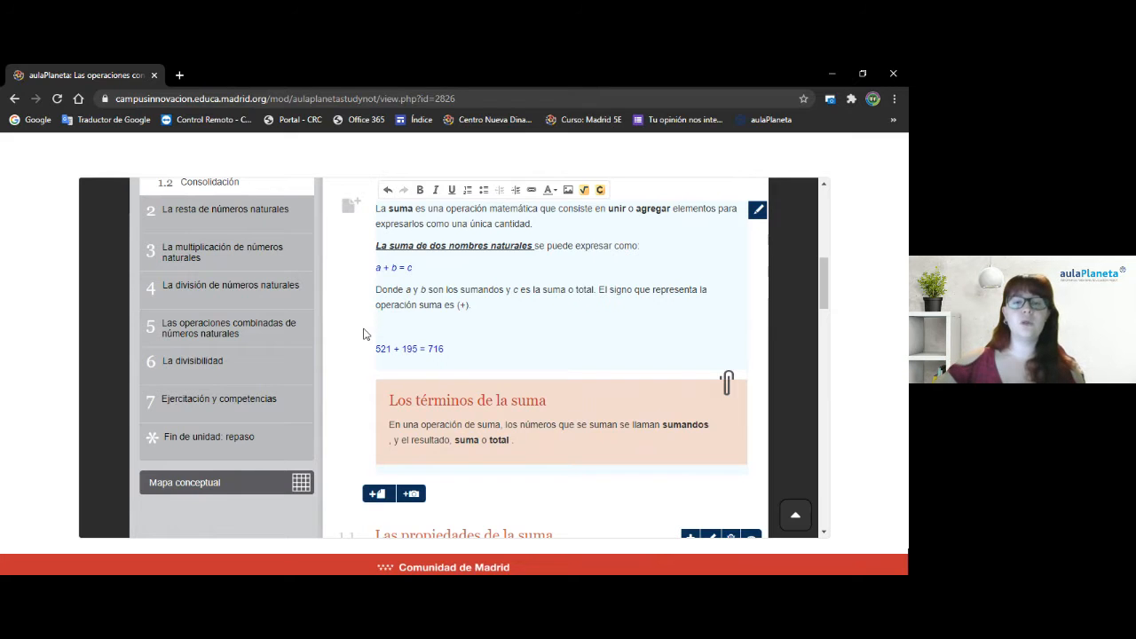
key(BackSpace)
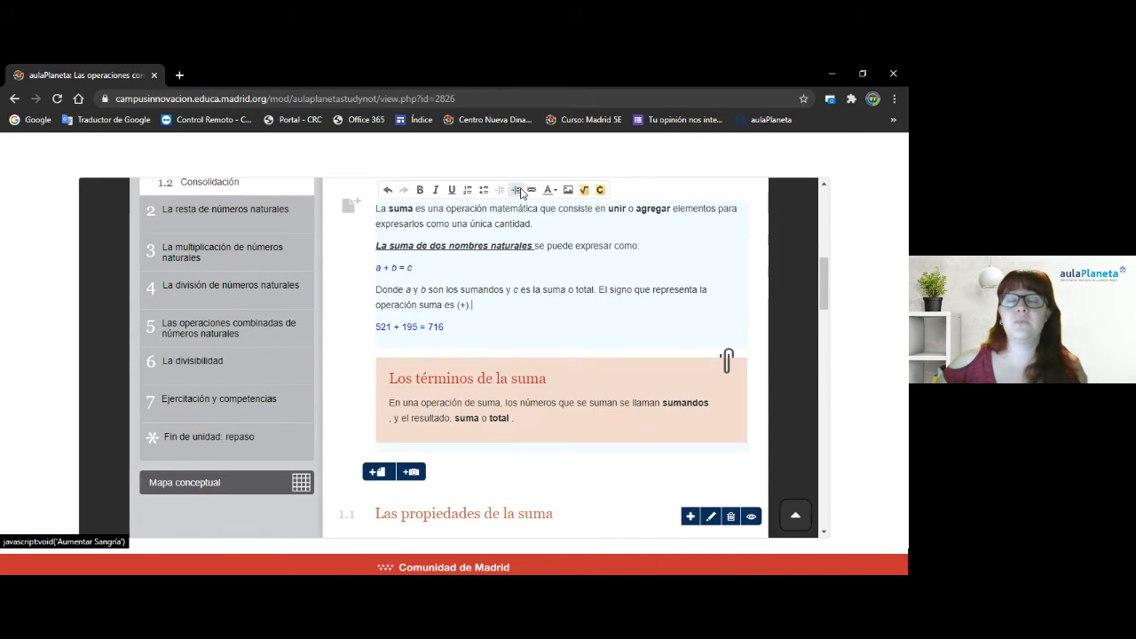
click(388, 190)
click(388, 190)
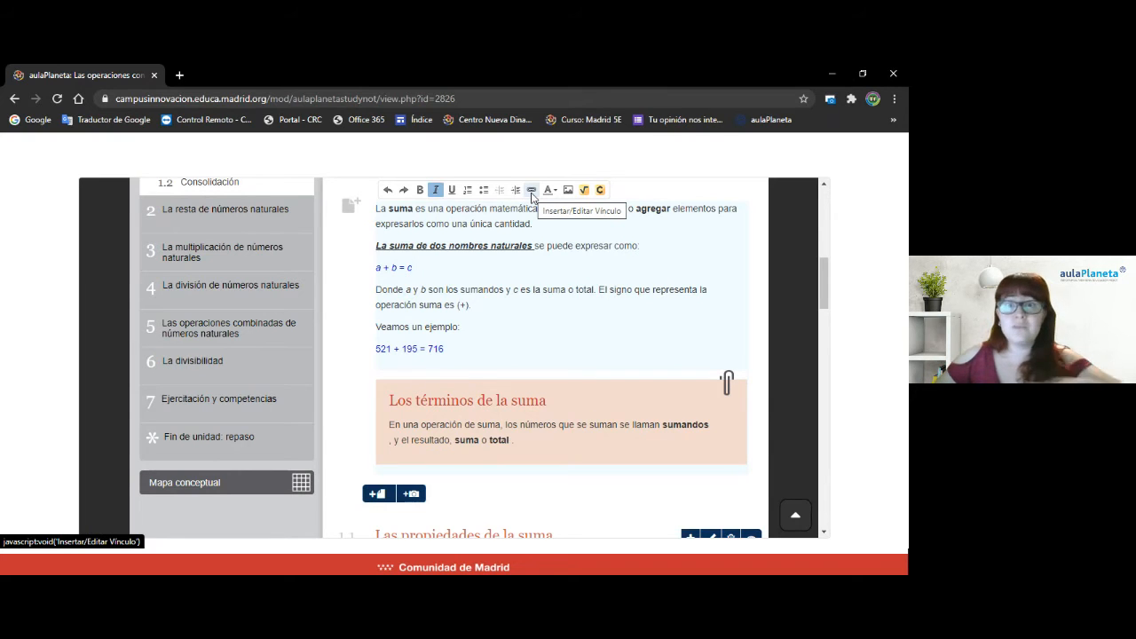
click(582, 192)
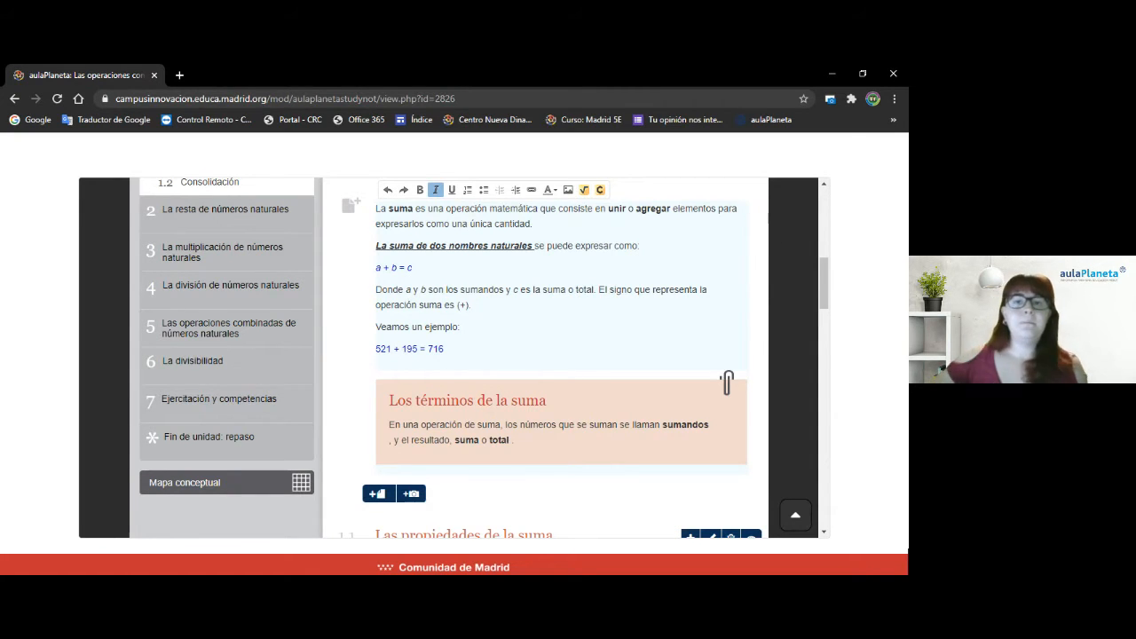
scroll(494, 327, up, 1)
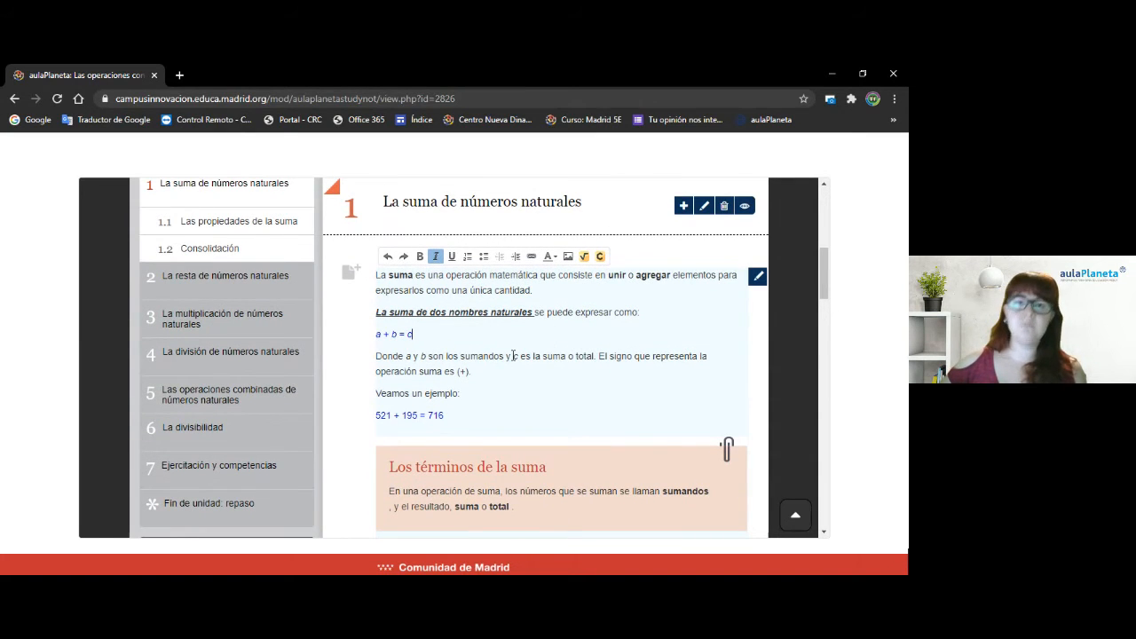
drag(488, 356, 585, 356)
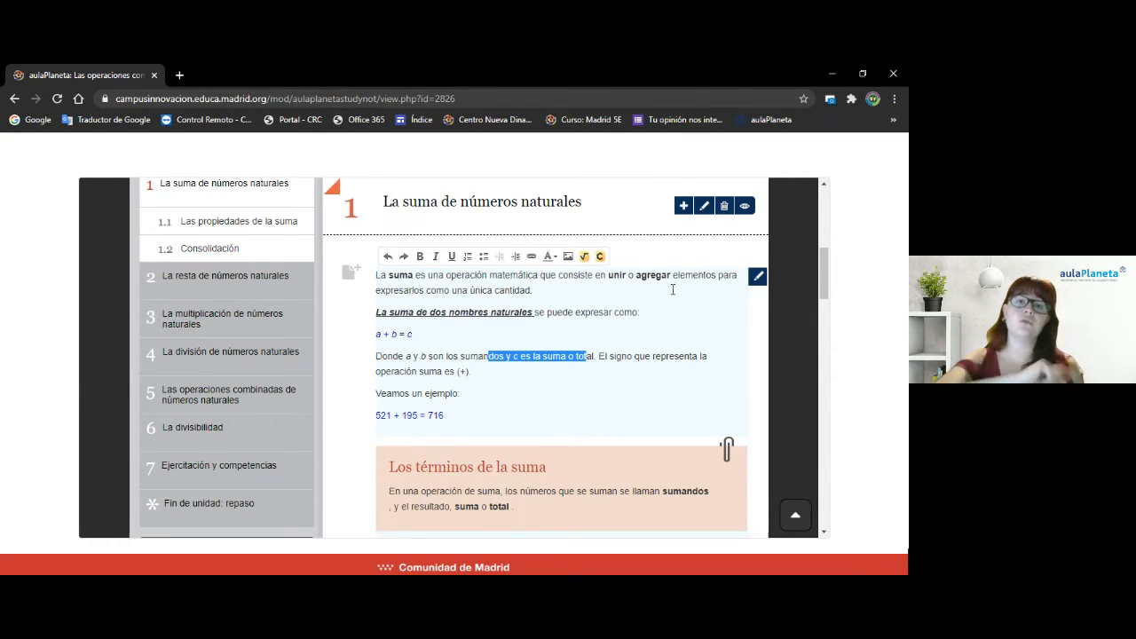
click(613, 301)
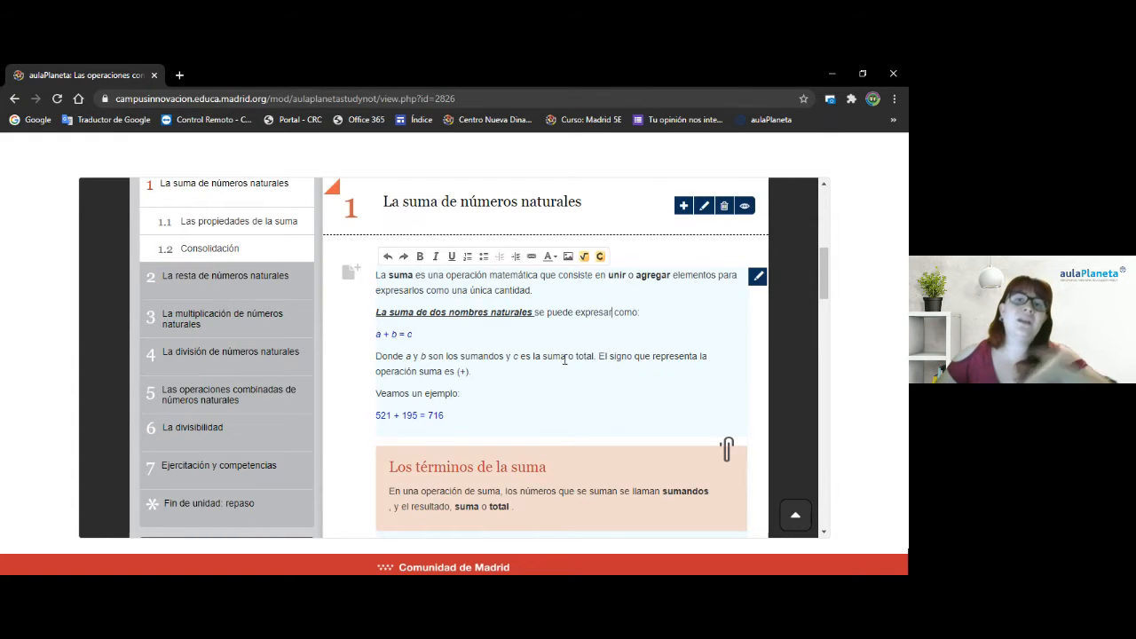
Create a new subsection 1.1 titled "Los números naturales" within "La suma de números naturales" and save it
click(682, 207)
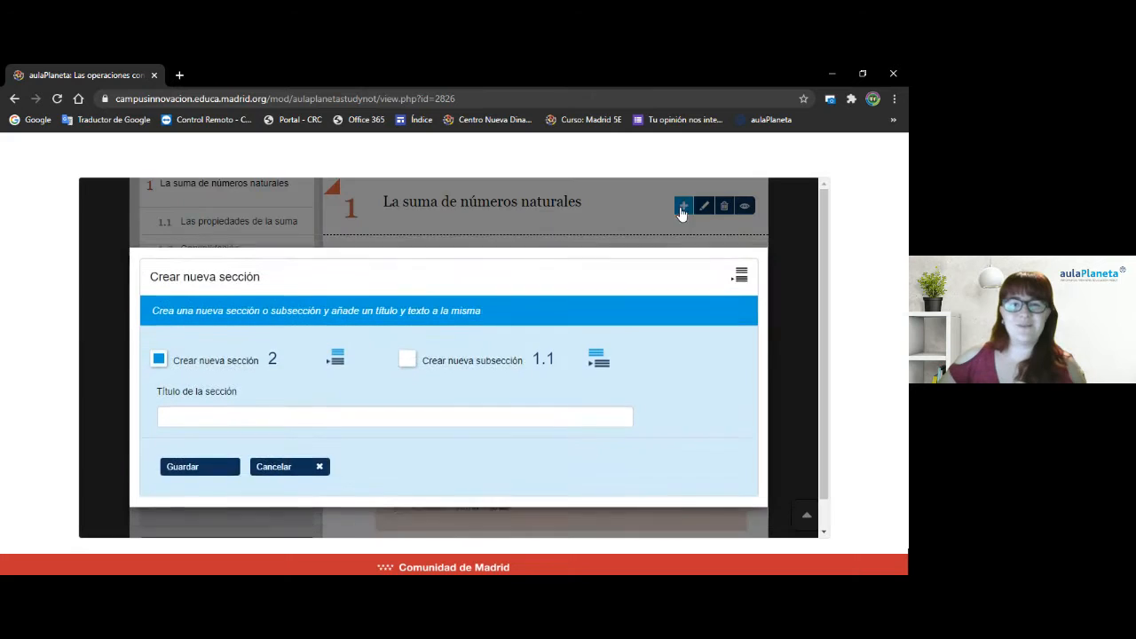
drag(170, 352, 287, 365)
click(275, 353)
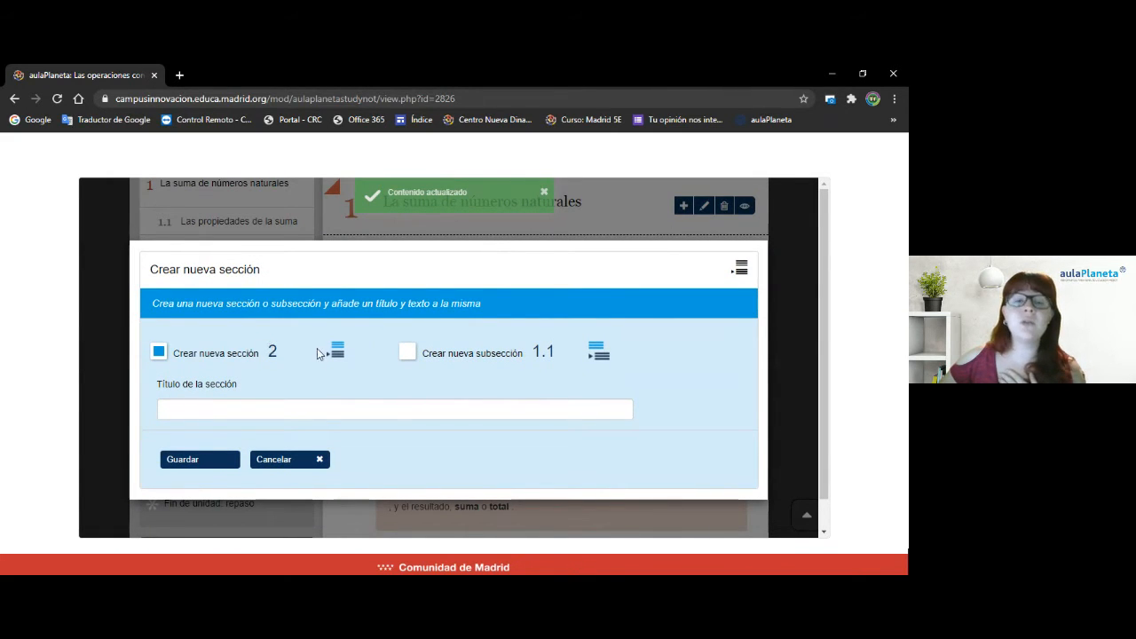
click(408, 352)
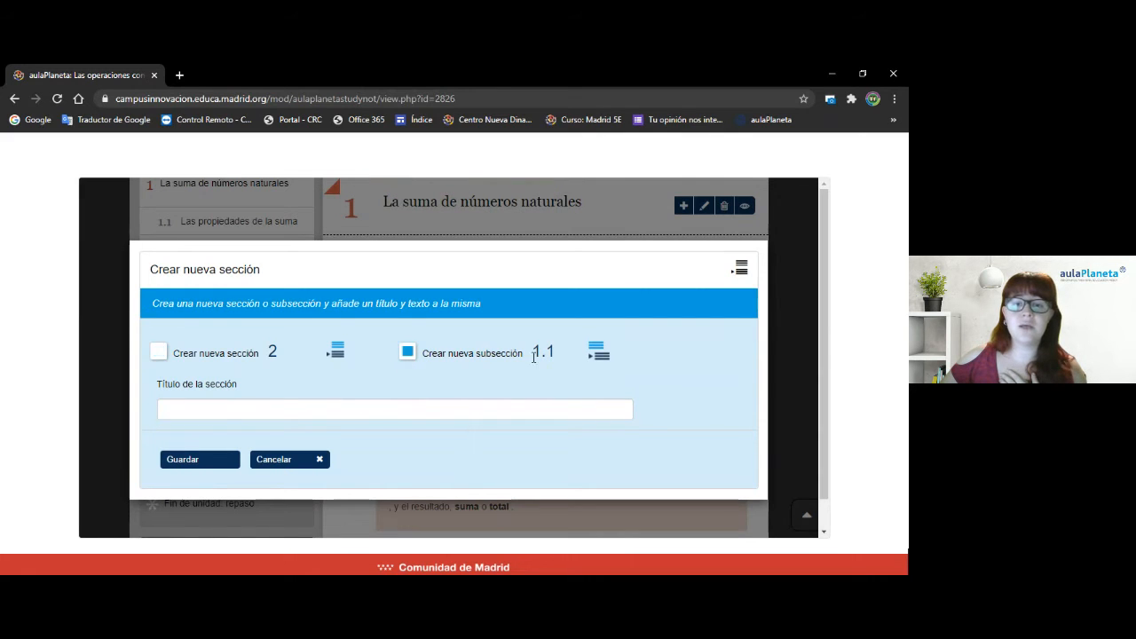
click(213, 413)
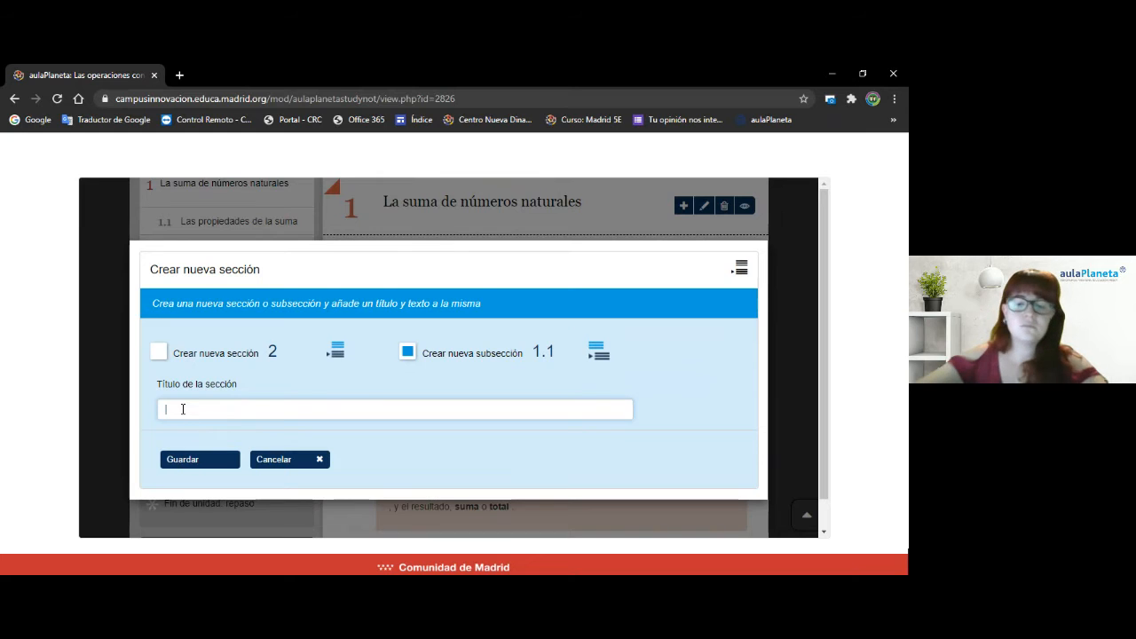
text(Los t)
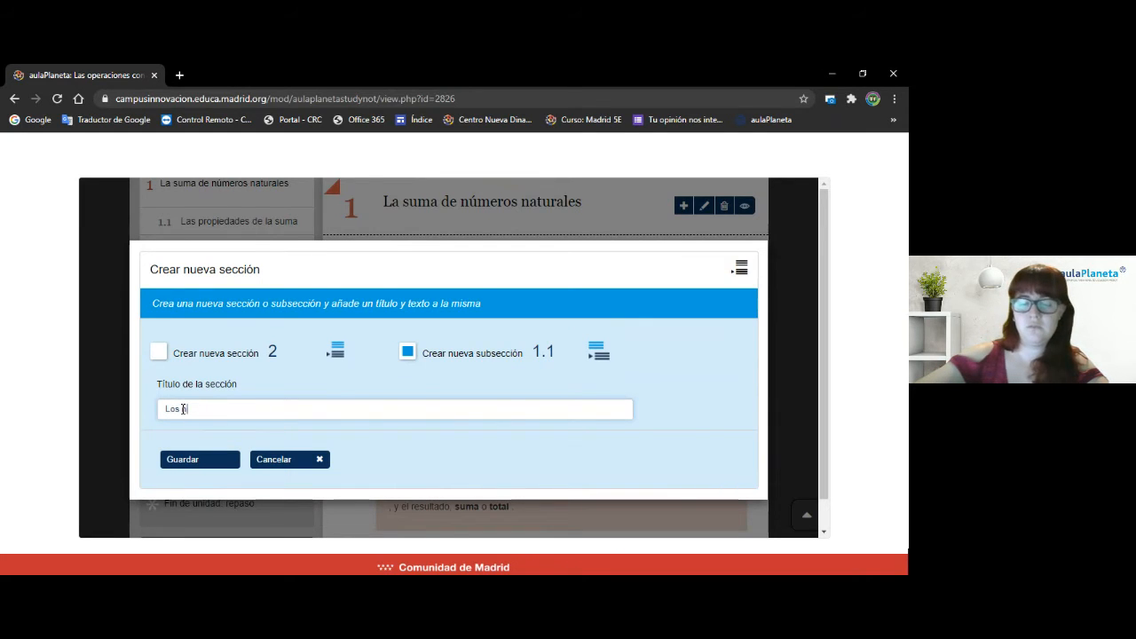
text(úmeros natural)
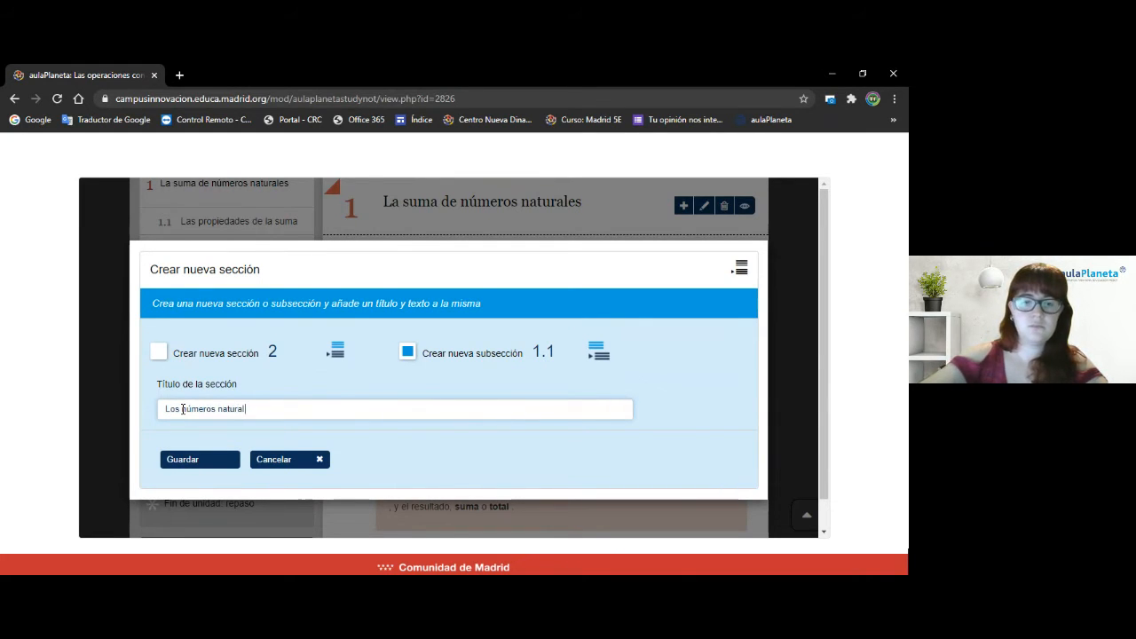
text(es)
click(207, 464)
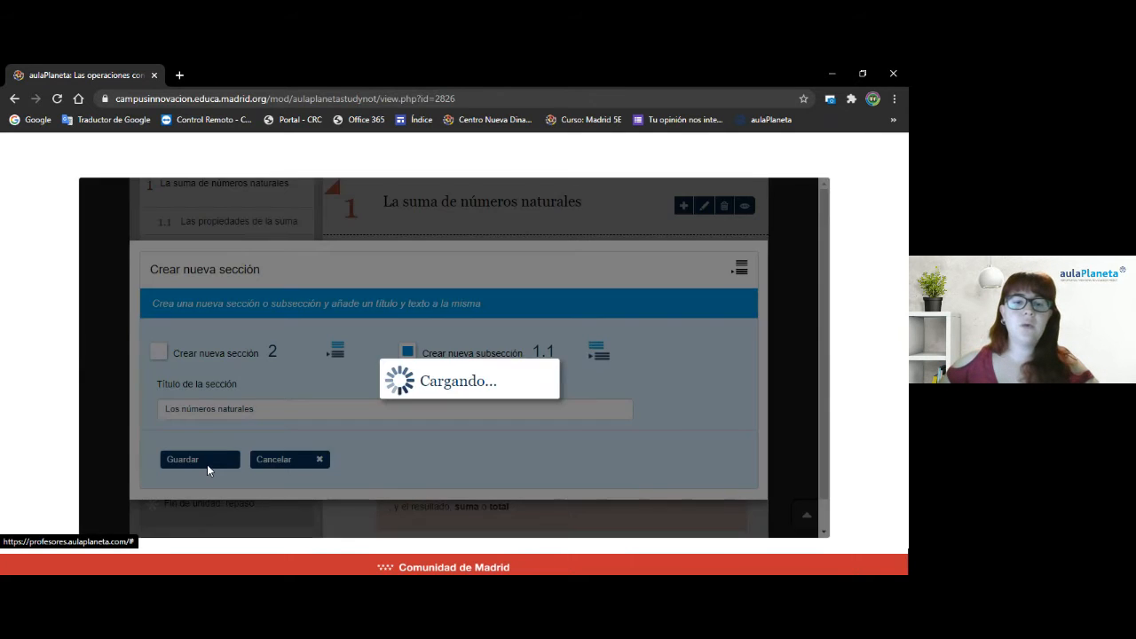
Replace the placeholder text of subsection 1.1 with the prepared passage running from "RECUERDA: Los números naturales son los que" to "Se representan así"
scroll(388, 243, down, 1)
scroll(389, 243, up, 2)
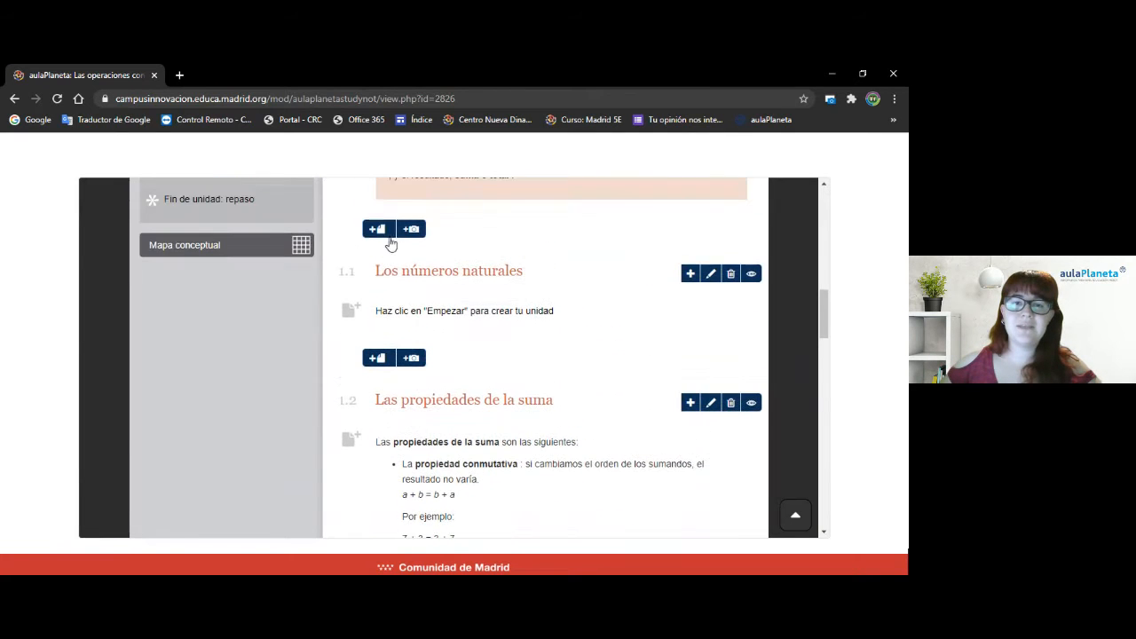
drag(376, 270, 535, 280)
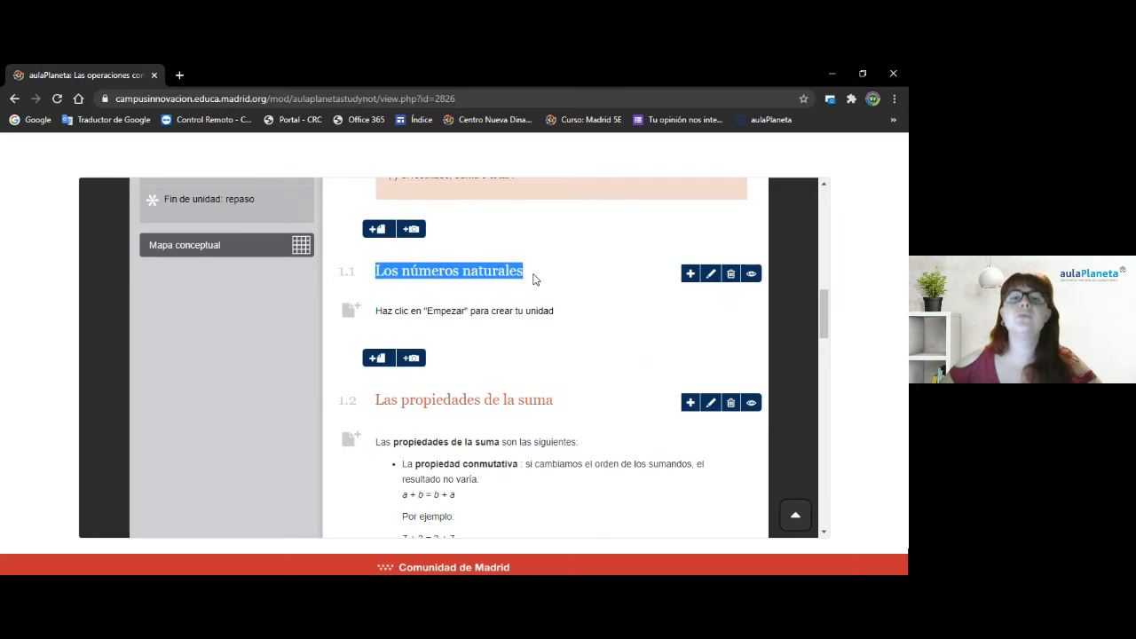
click(535, 280)
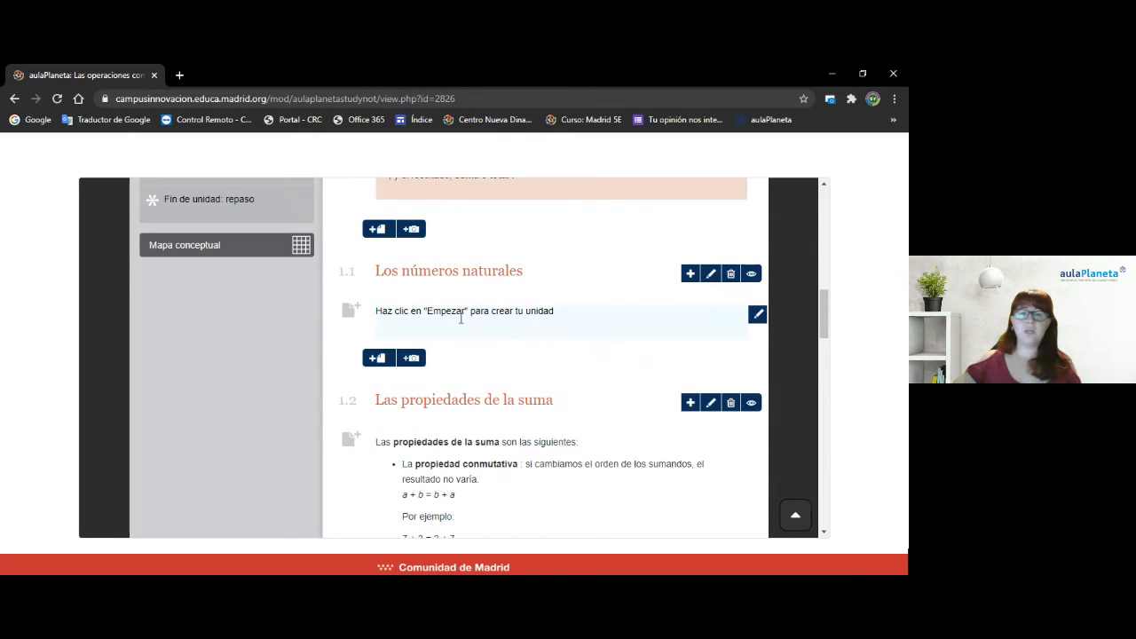
click(398, 314)
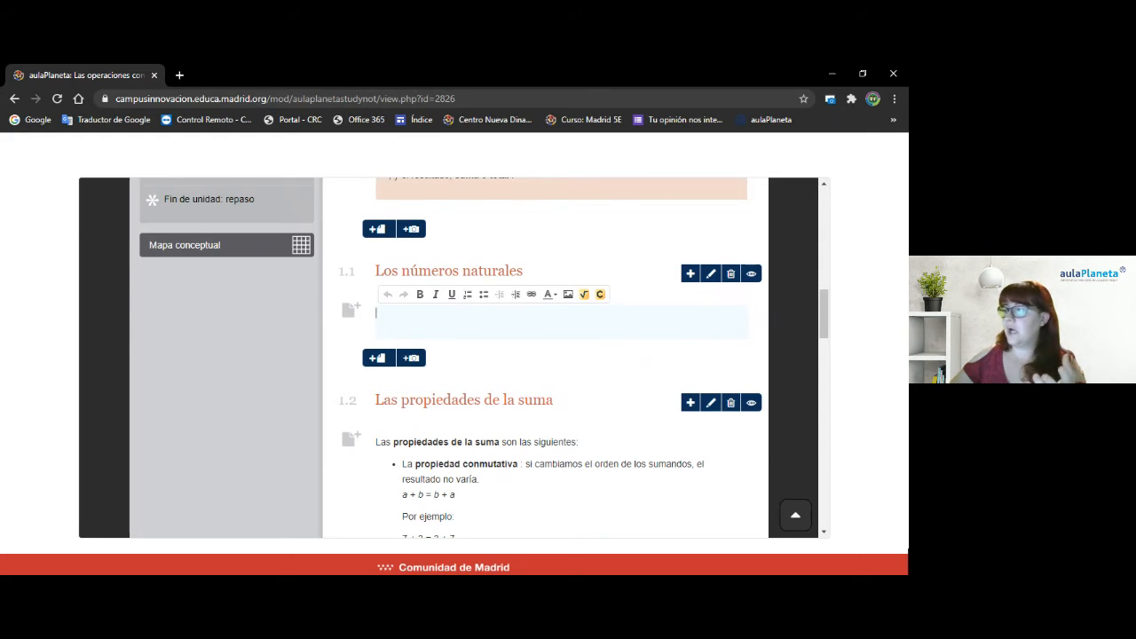
key(alt+Tab)
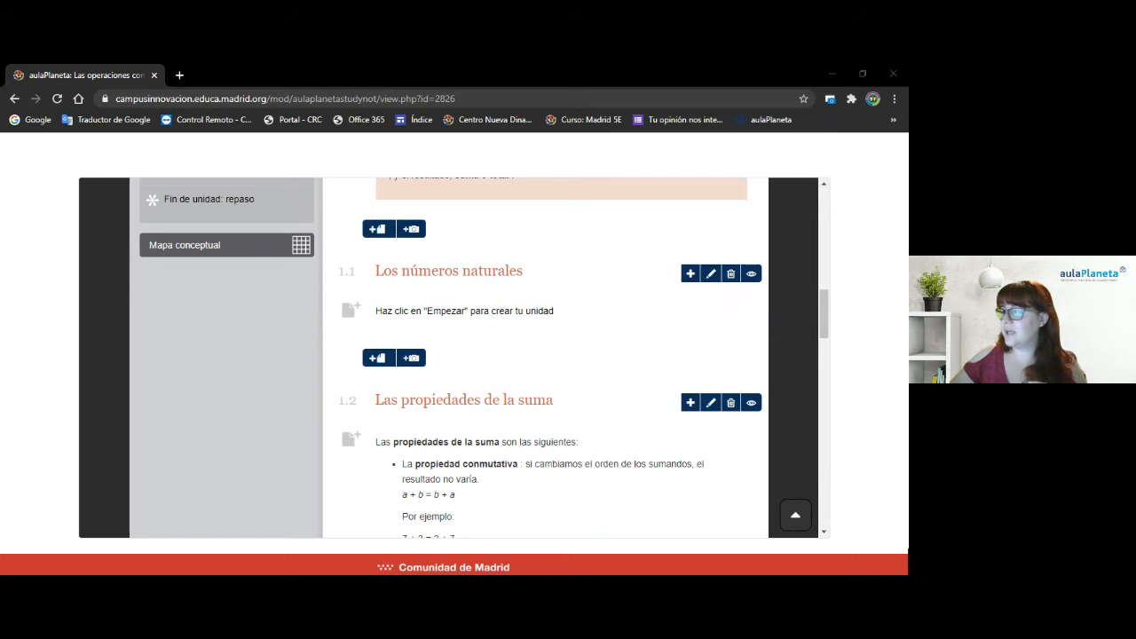
click(418, 317)
text(RECUERDA: Los números naturales son los que cualquier civilización o cualquier ser humano aprende en primer lugar y usa para contar. Su nombre proviene, precisamente, de esta naturalidad que parece presidir su uso. Se representan así)
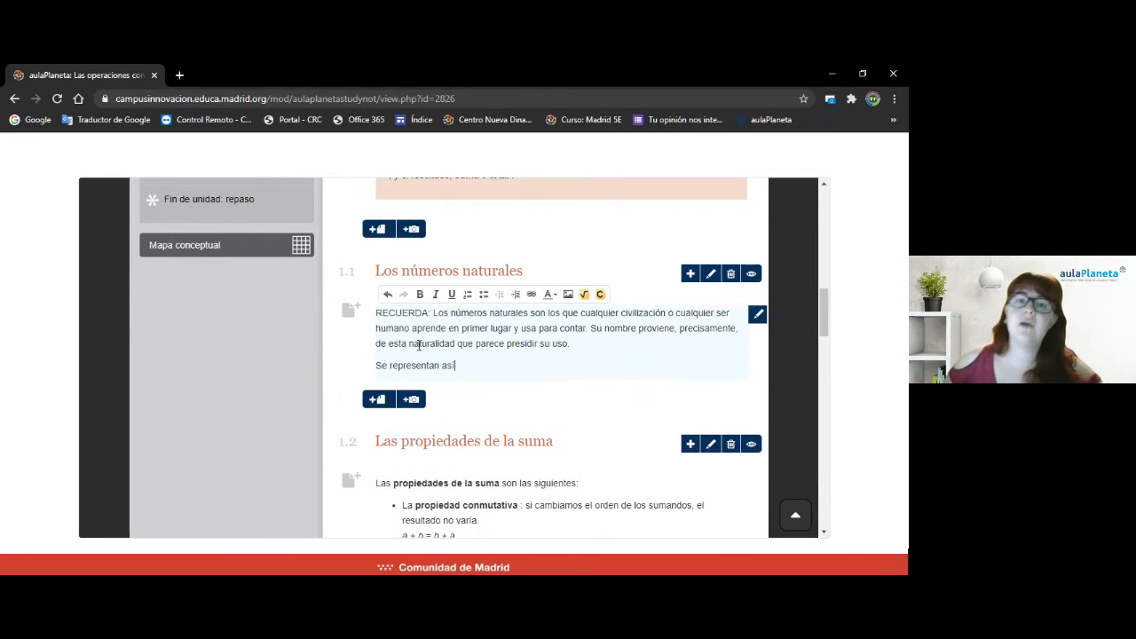
Format the word "RECUERDA" in subsection 1.1 as bold and red
drag(375, 313, 430, 313)
click(420, 294)
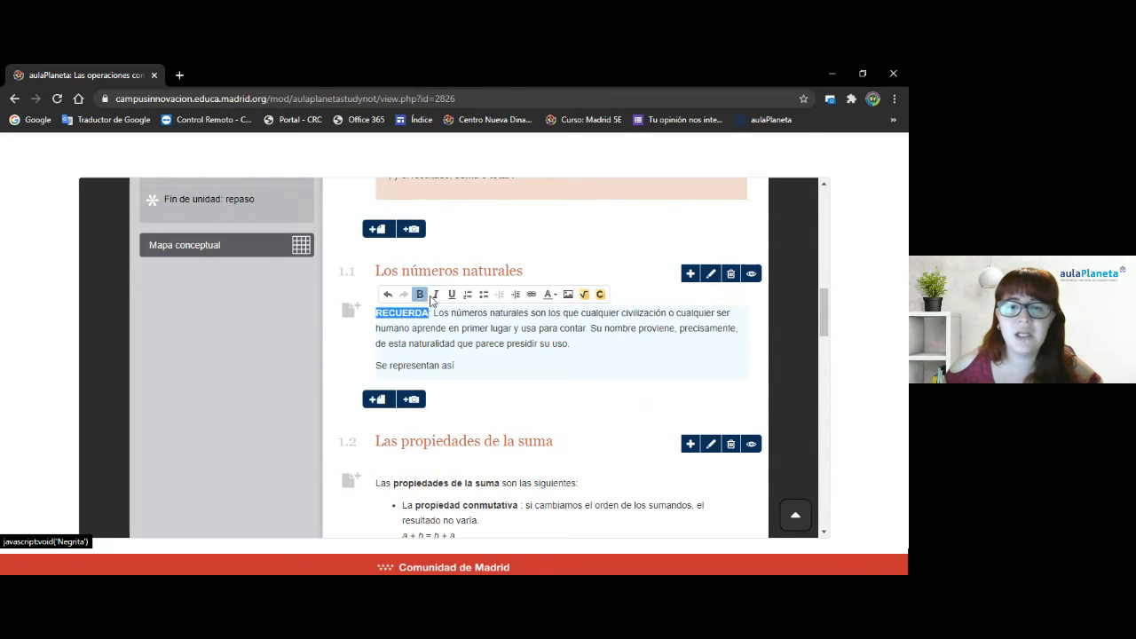
click(548, 300)
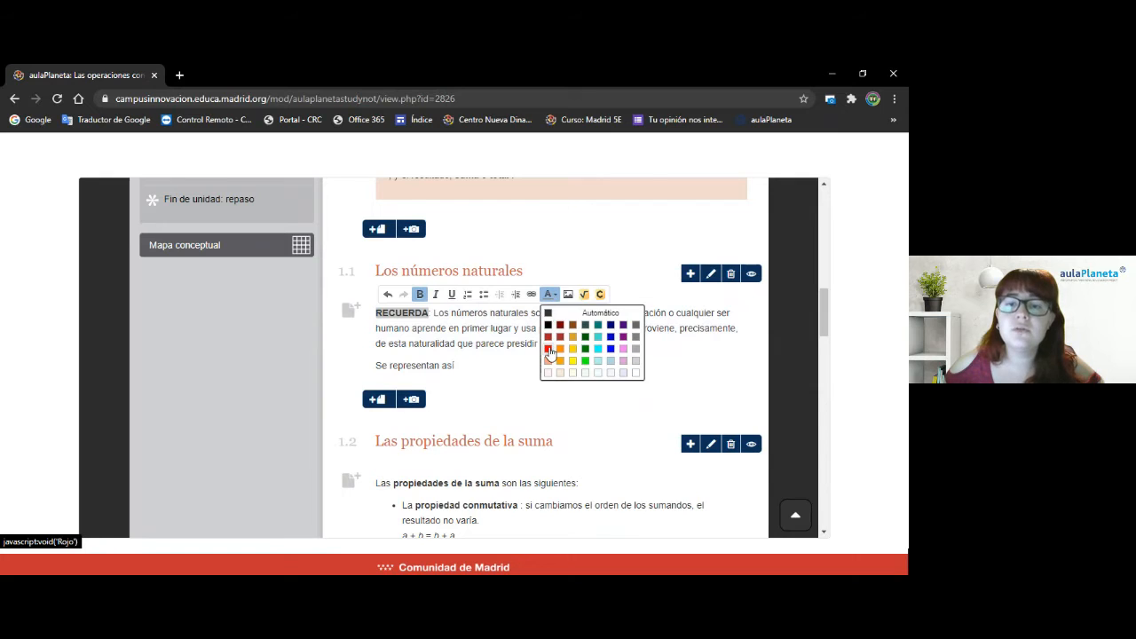
click(557, 342)
click(437, 344)
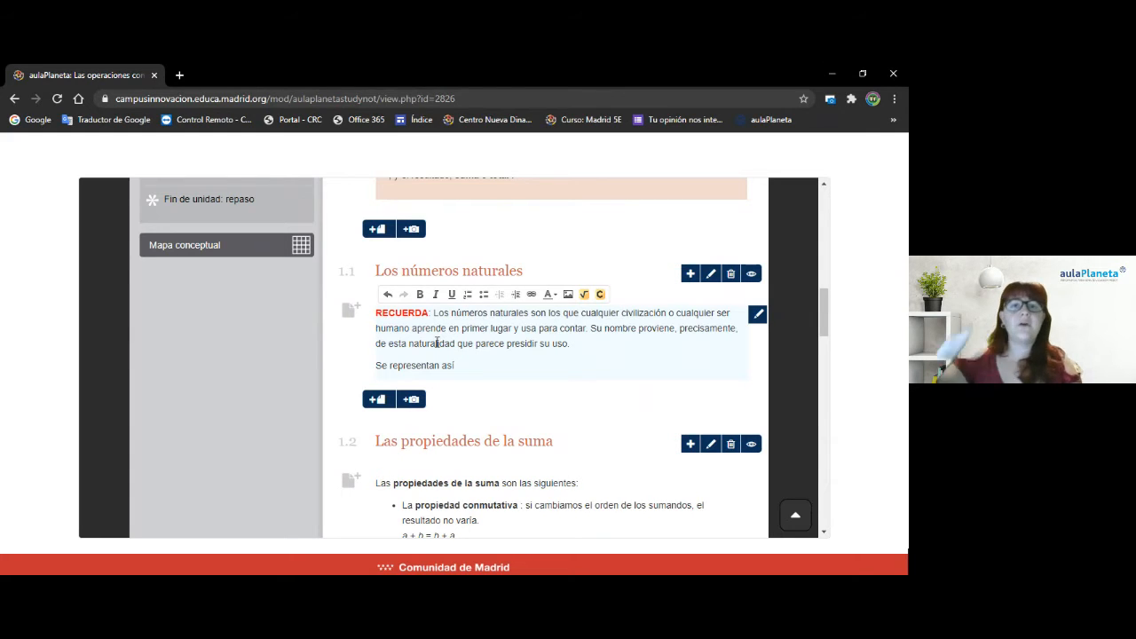
Add a colon and a space after "Se representan así" in the last line of subsection 1.1
drag(433, 313, 571, 346)
click(571, 345)
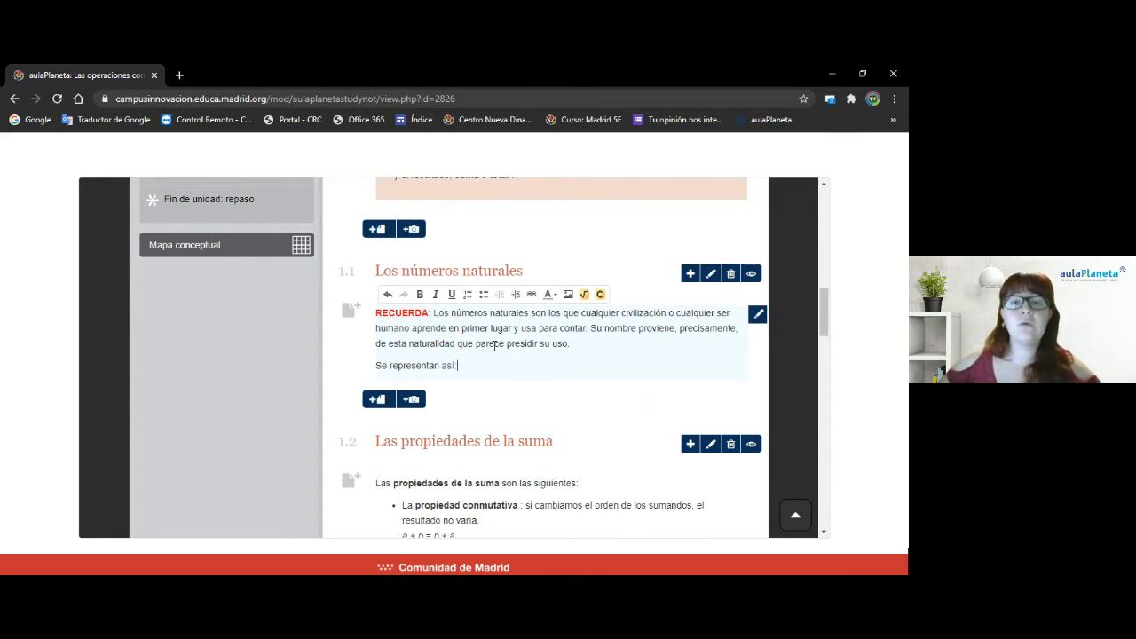
click(490, 372)
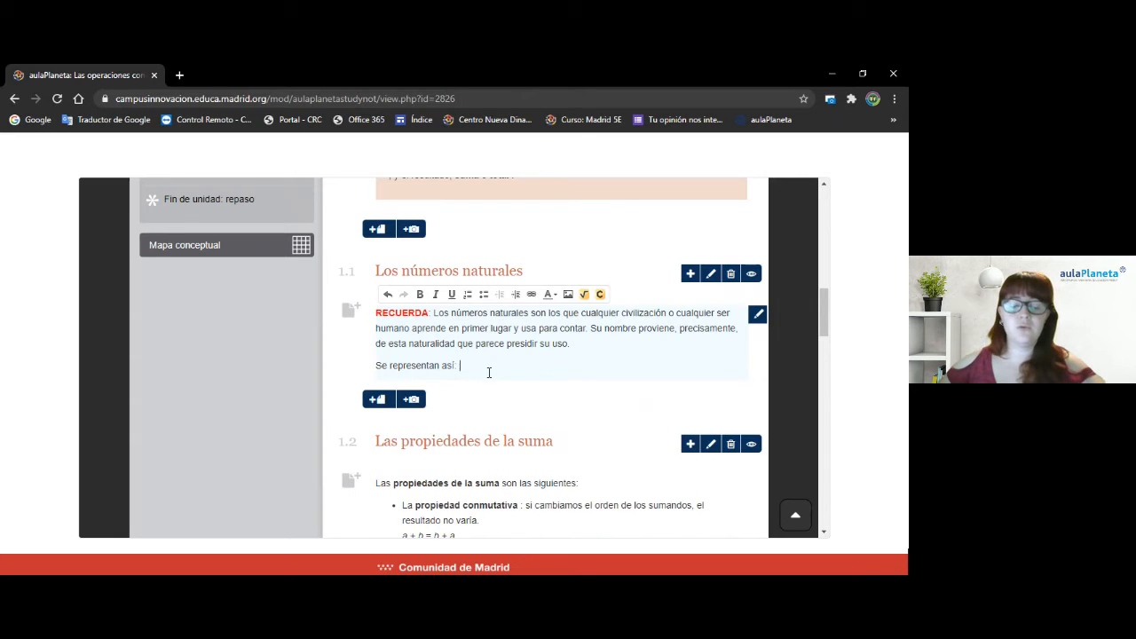
Start a WIRIS formula after "Se representan así:" and insert the natural numbers symbol ℕ
click(585, 297)
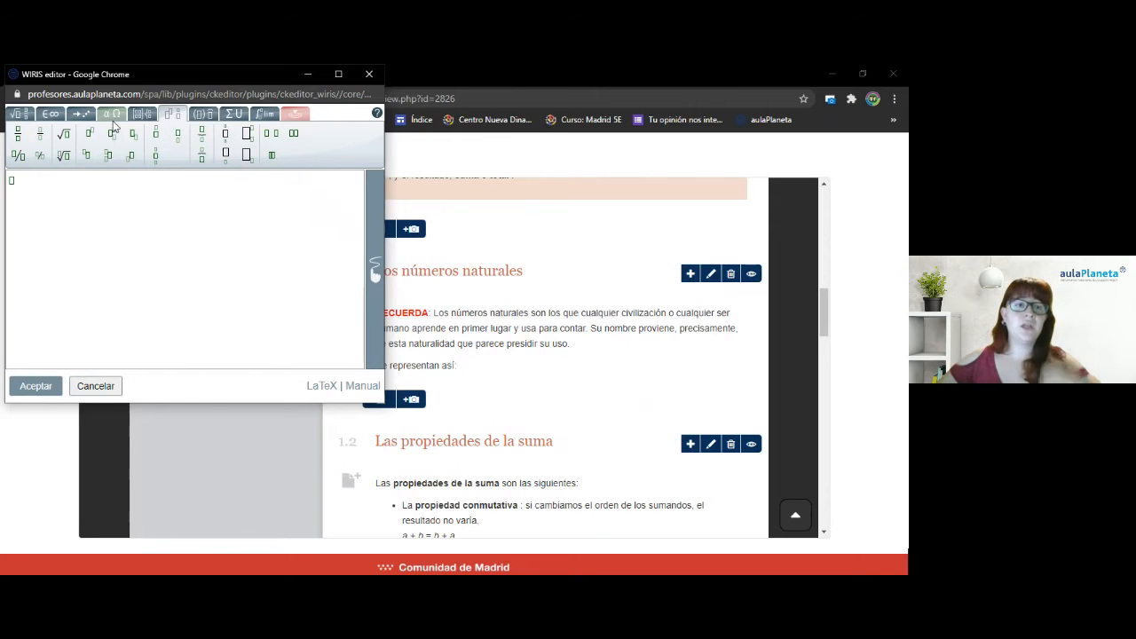
click(25, 122)
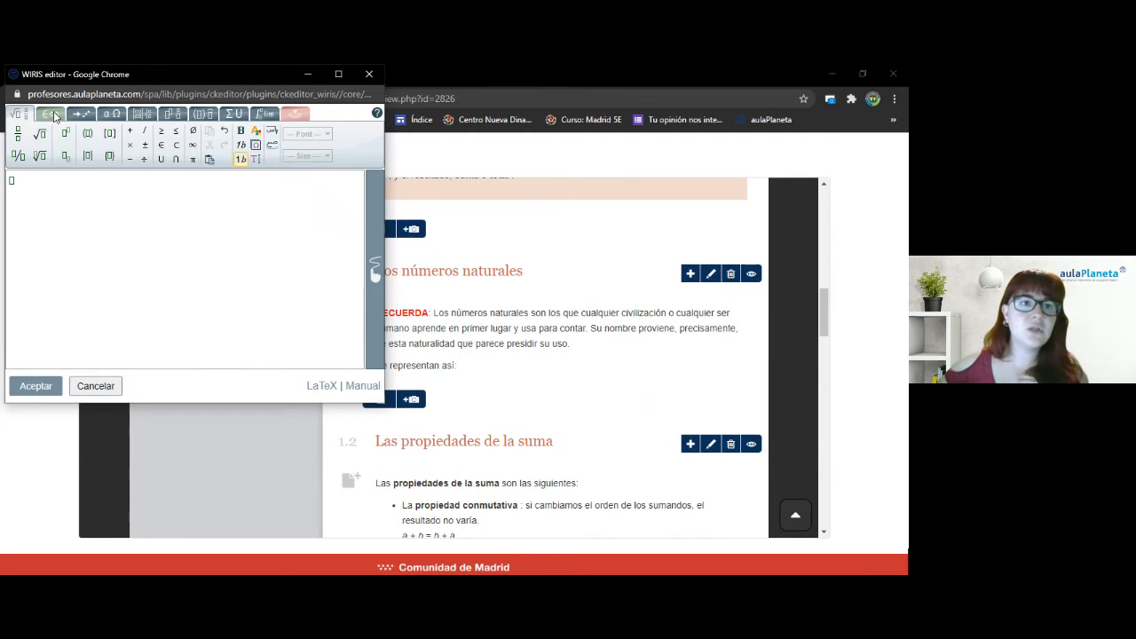
click(53, 116)
click(78, 116)
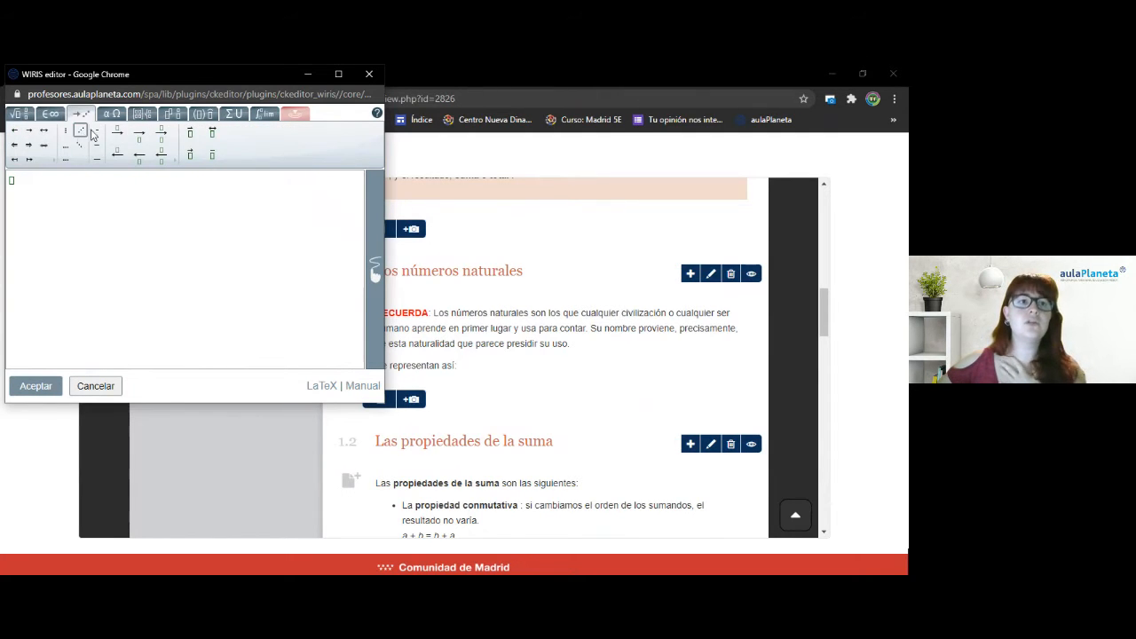
click(111, 113)
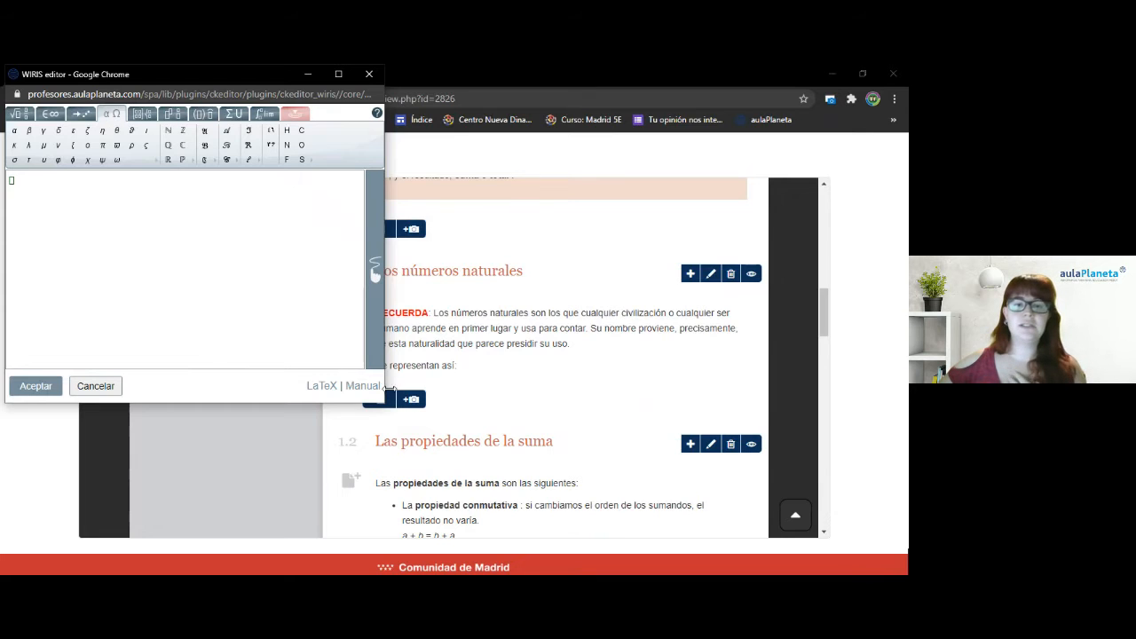
click(170, 133)
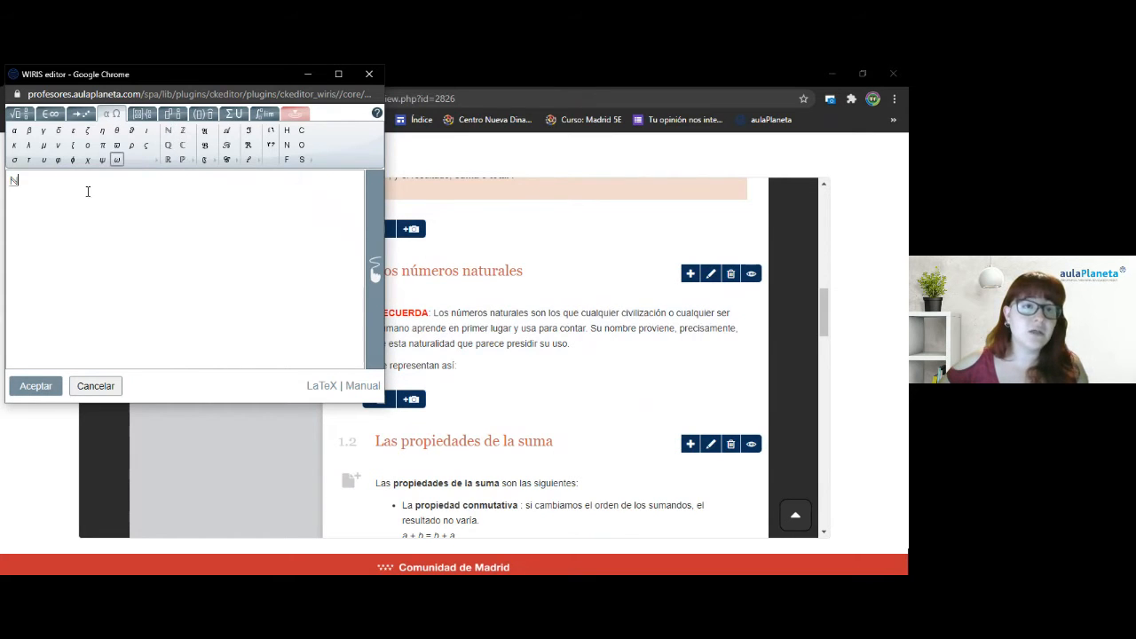
Add the set {1, 2, 3, 4, ...} in curly braces after the ℕ symbol and insert the finished formula into subsection 1.1
click(20, 114)
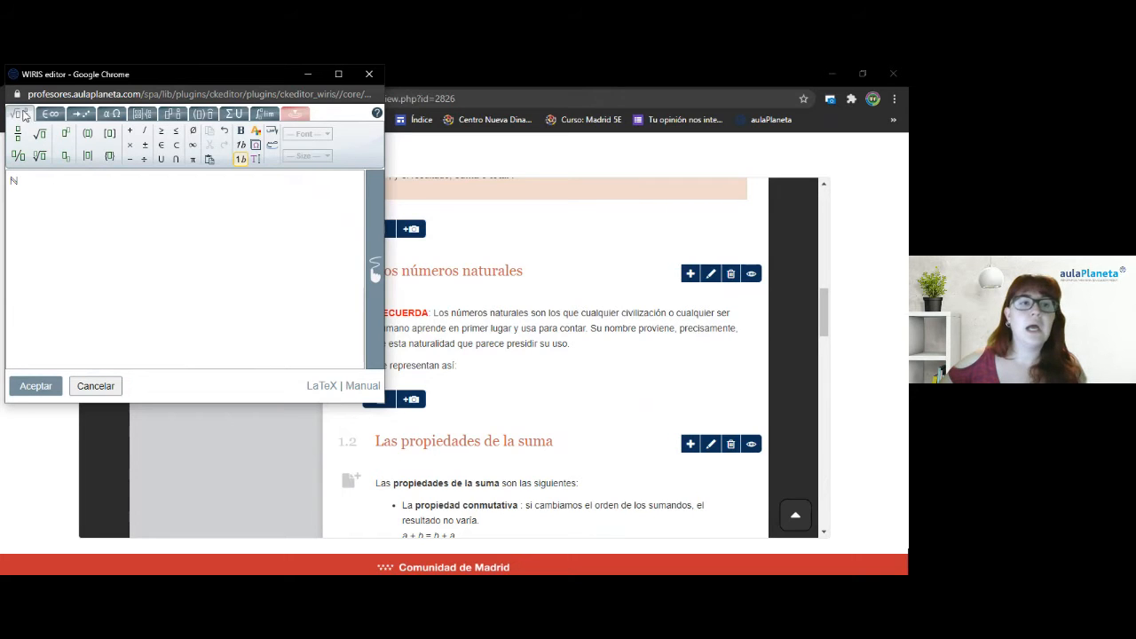
click(109, 157)
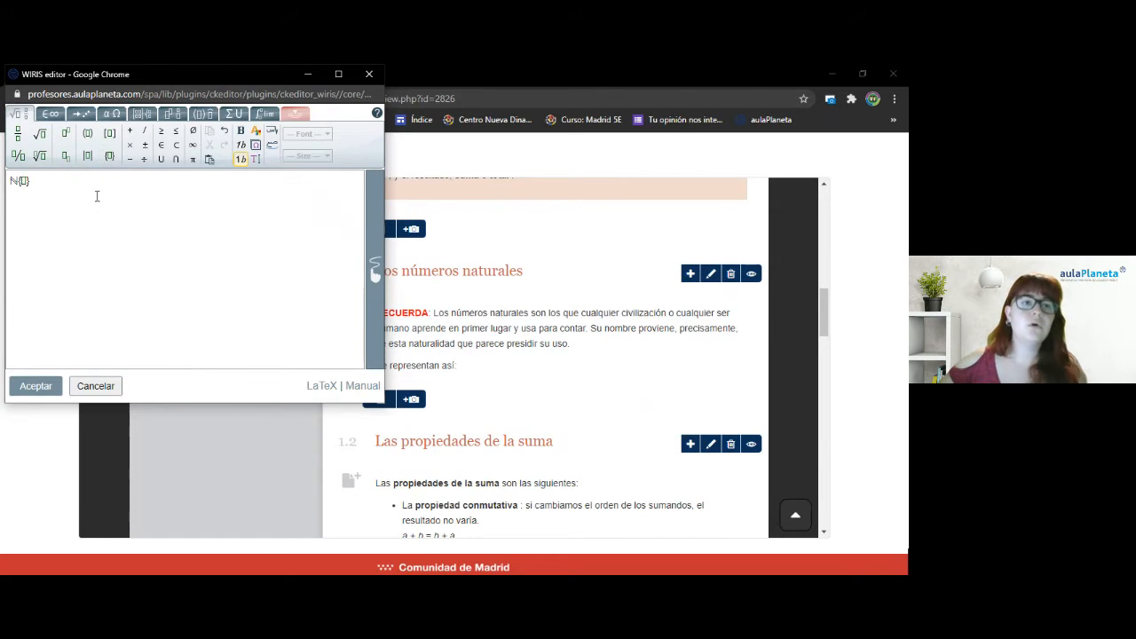
text(1, 2)
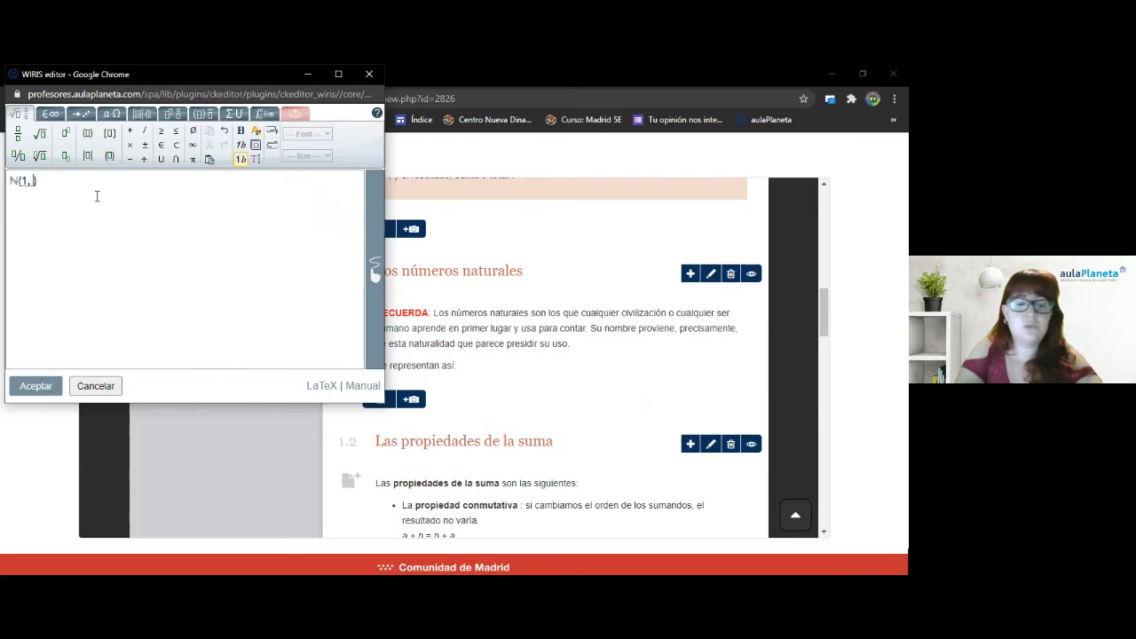
text(, 3, 4)
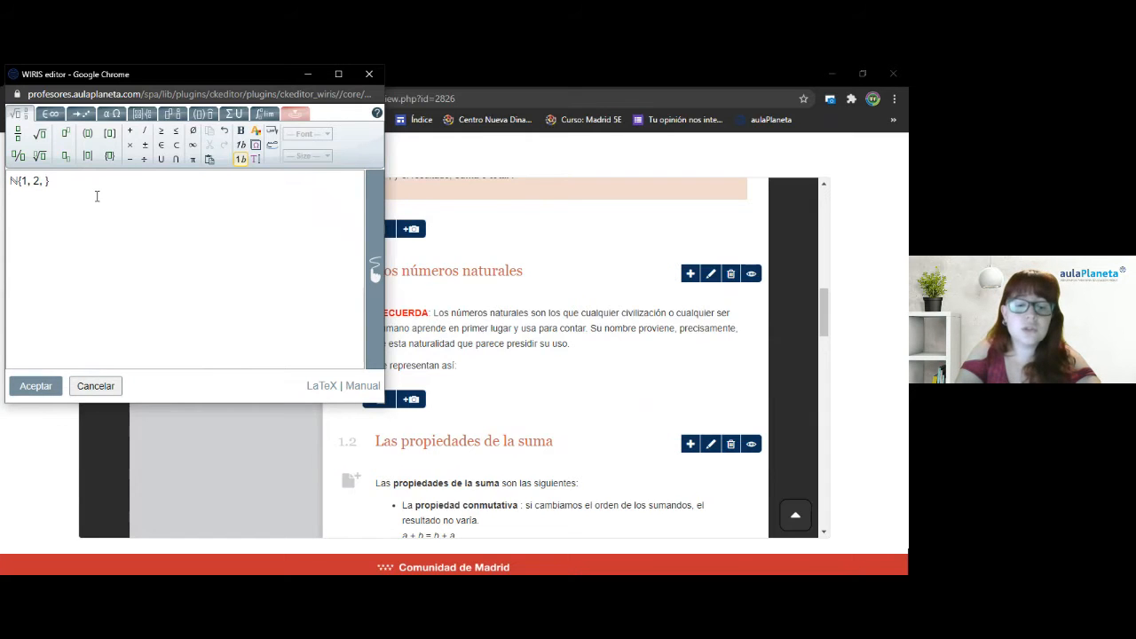
text(, ...)
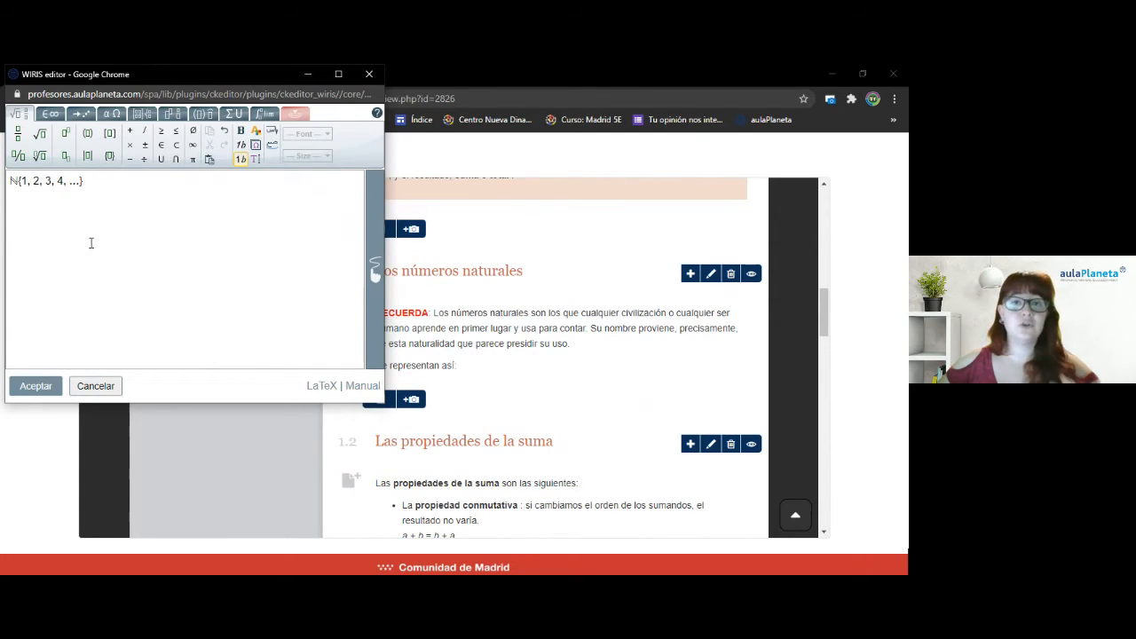
click(39, 389)
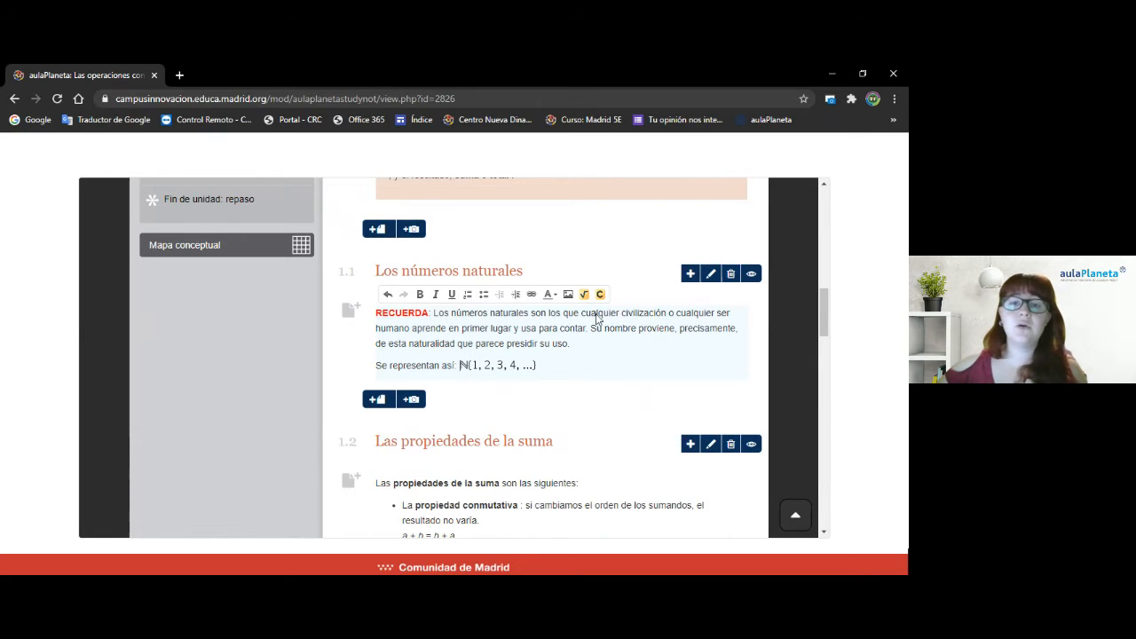
Delete section 1.2 "Las propiedades de la suma" from the notebook
scroll(522, 344, down, 1)
scroll(522, 344, down, 1)
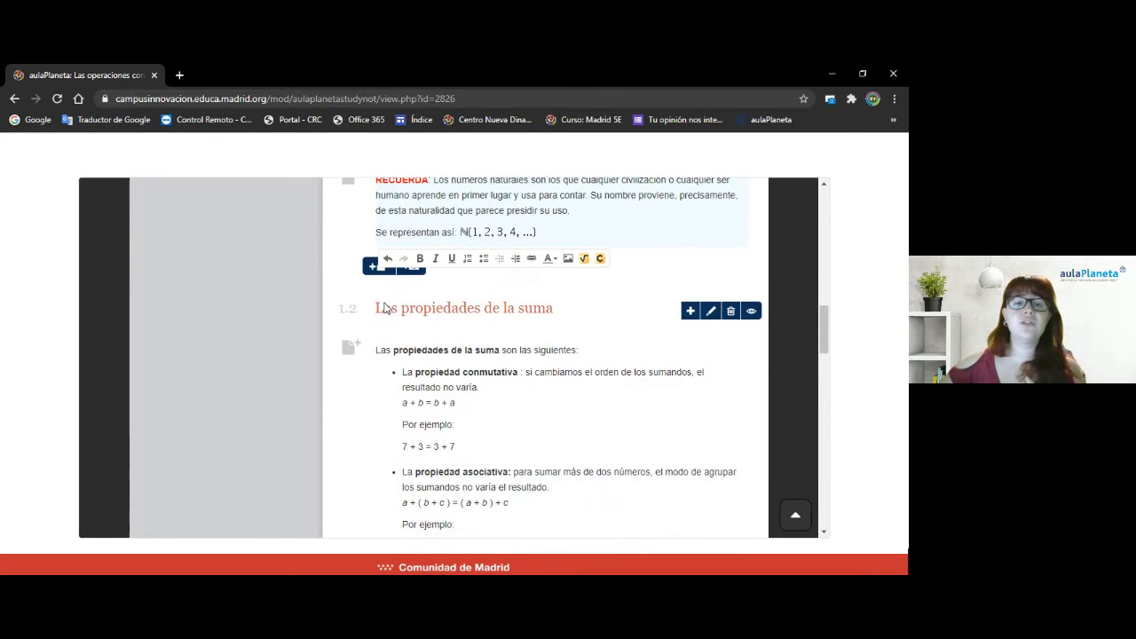
click(731, 312)
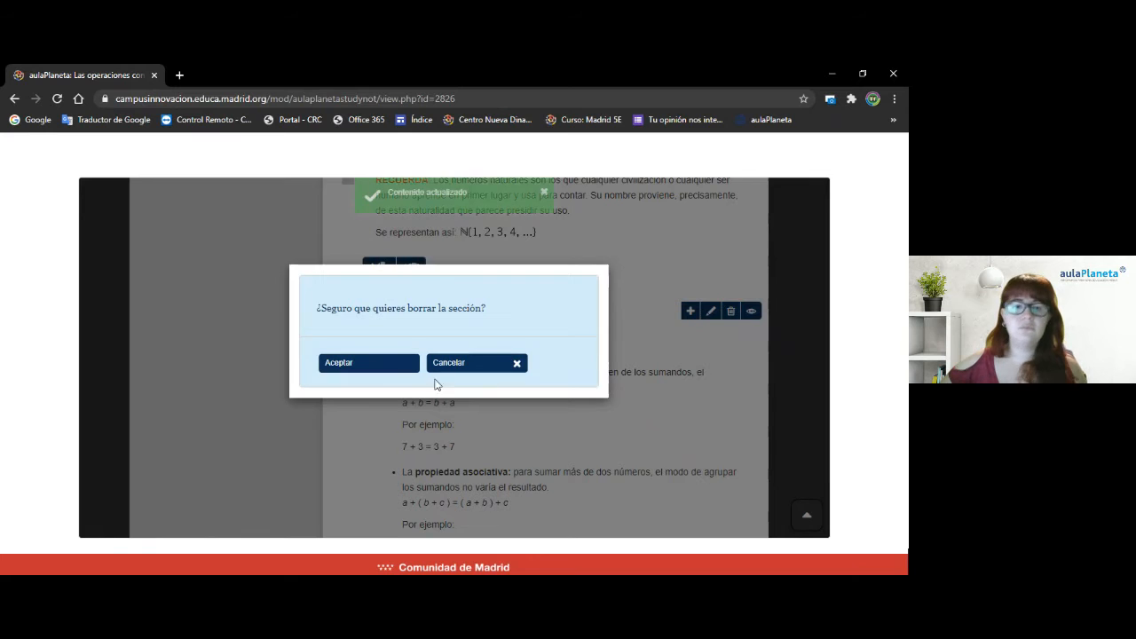
click(344, 372)
scroll(488, 358, up, 2)
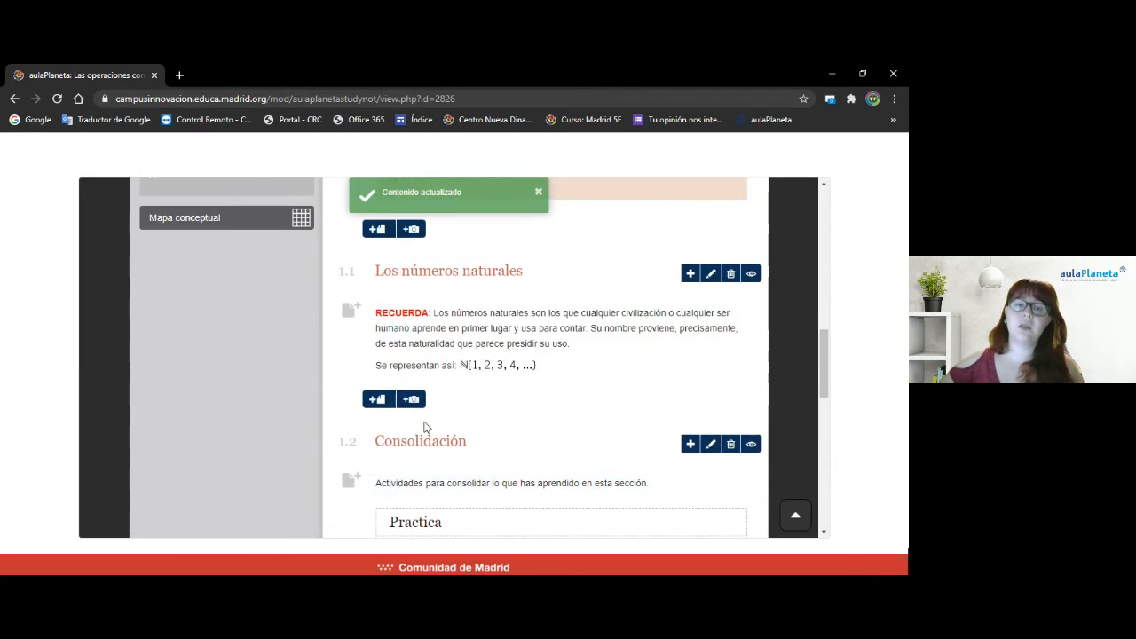
Add and save a personal note beside the "RECUERDA" text in subsection 1.1 reading "Importante para mi grupo de 1ºA"
scroll(424, 428, up, 1)
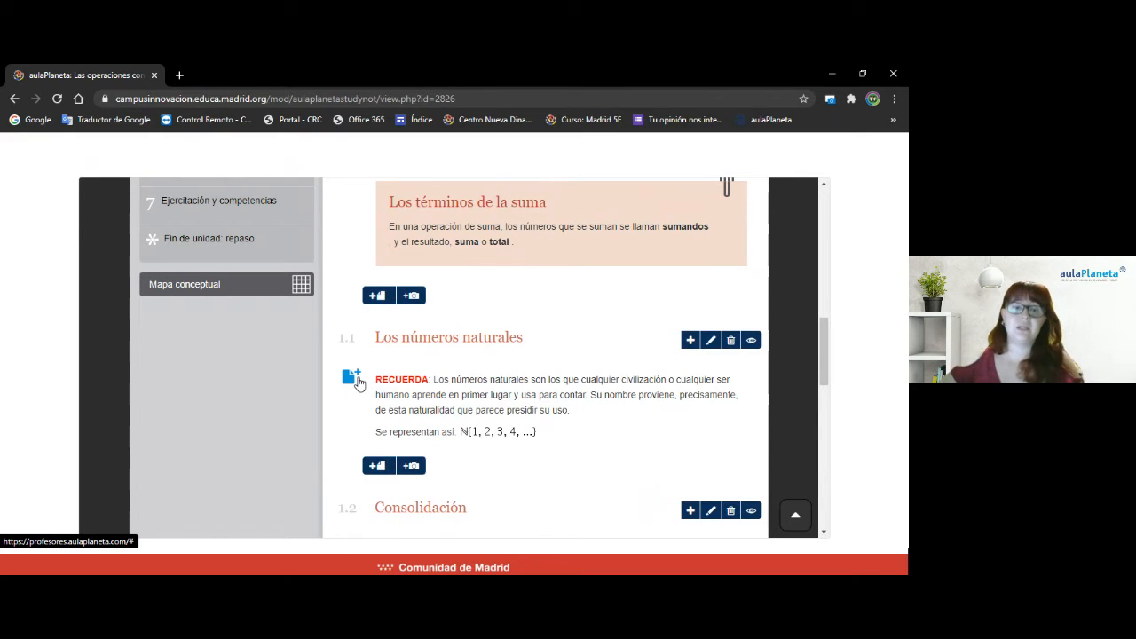
click(352, 378)
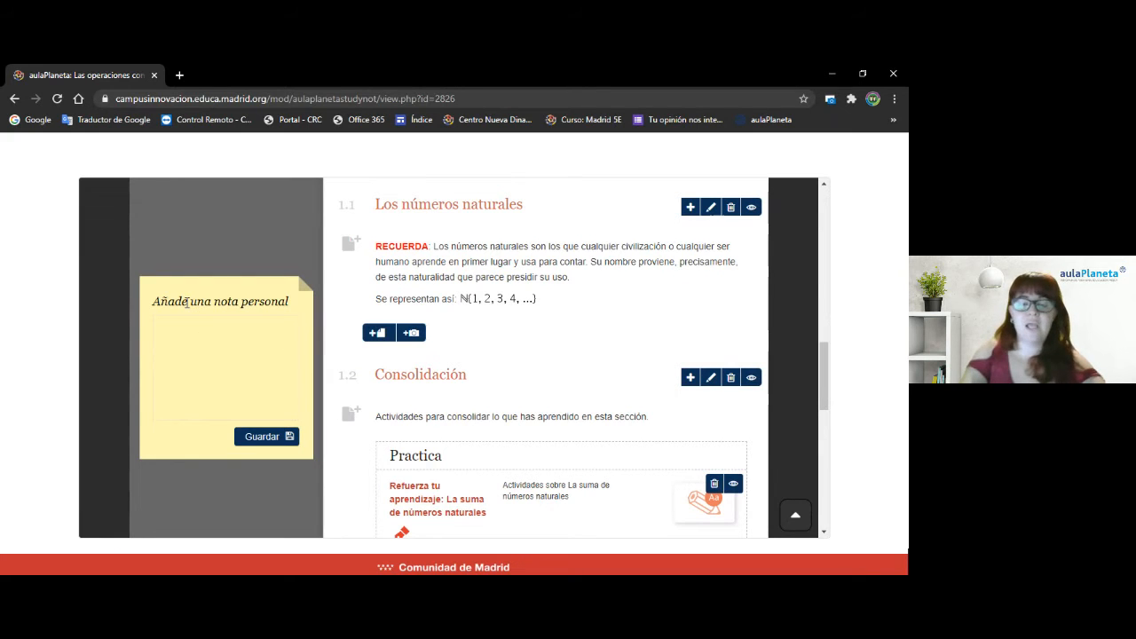
click(204, 347)
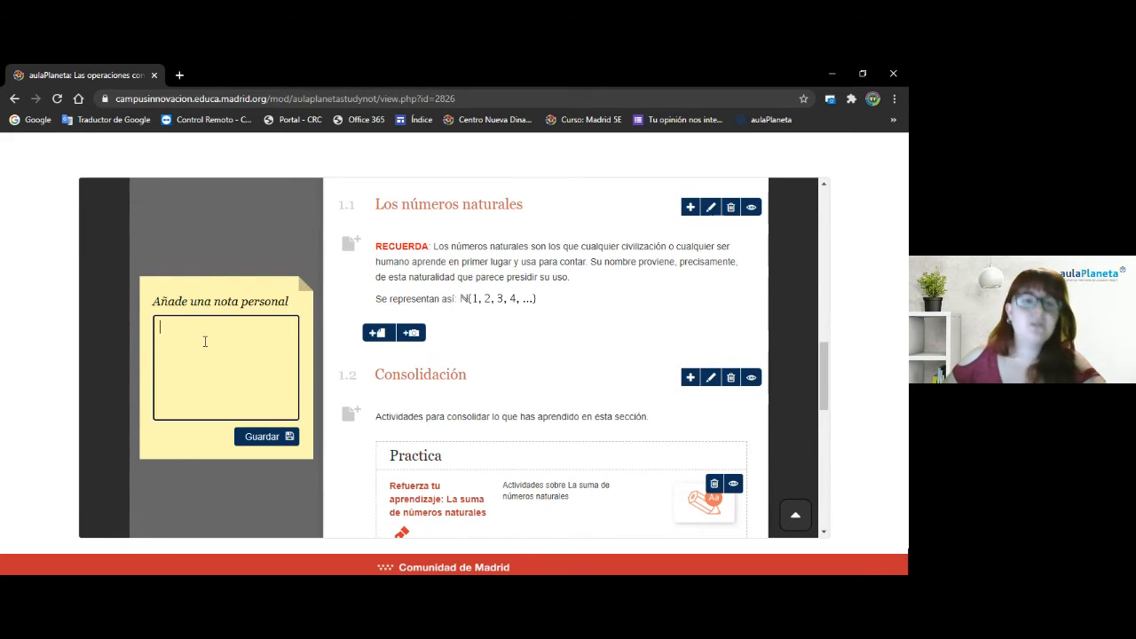
text(Impora)
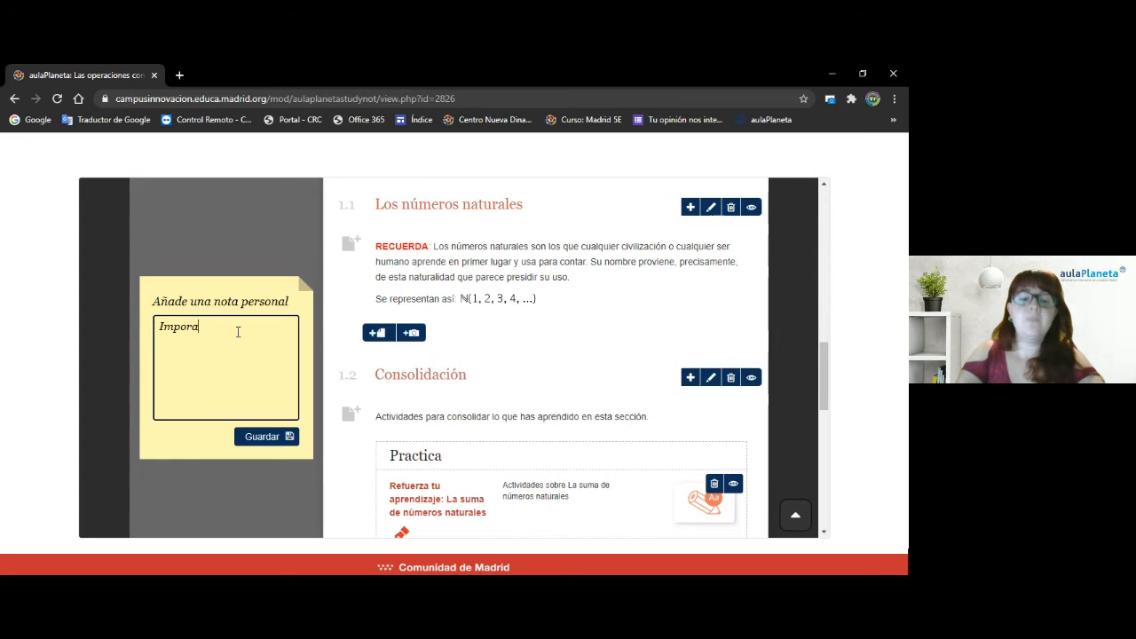
text(tnte para mi )
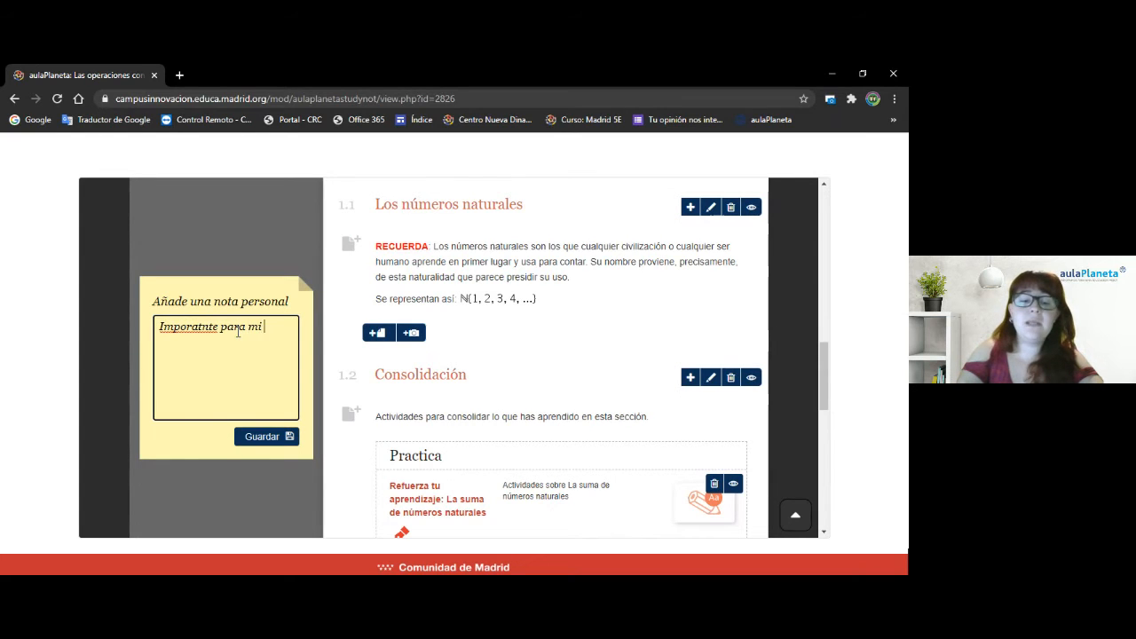
text(grupo de 1ºA)
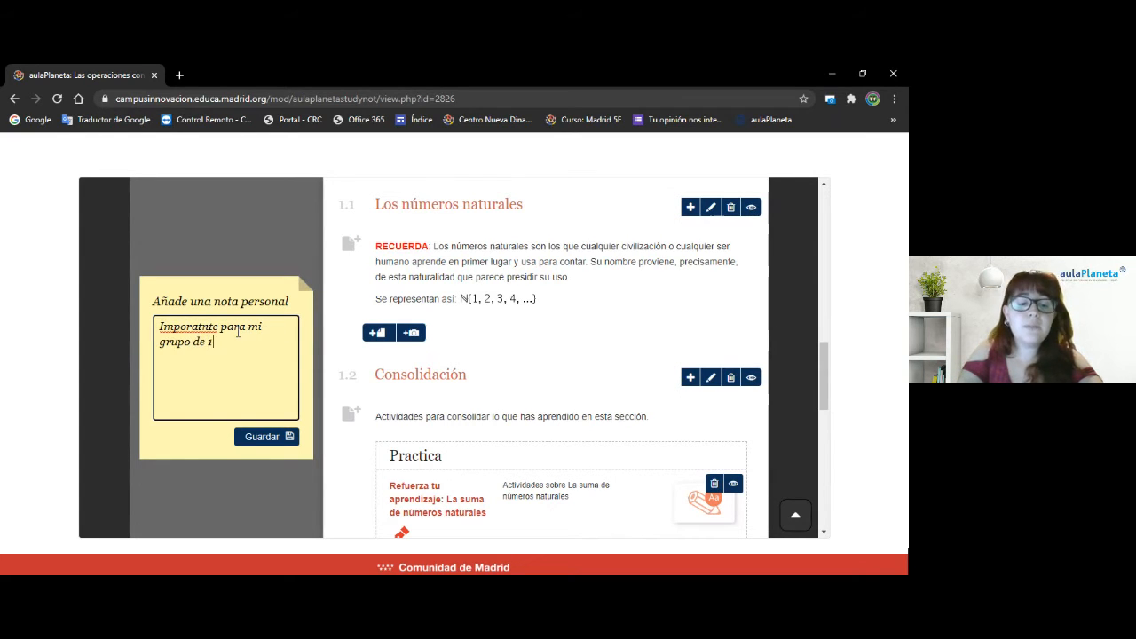
right_click(206, 336)
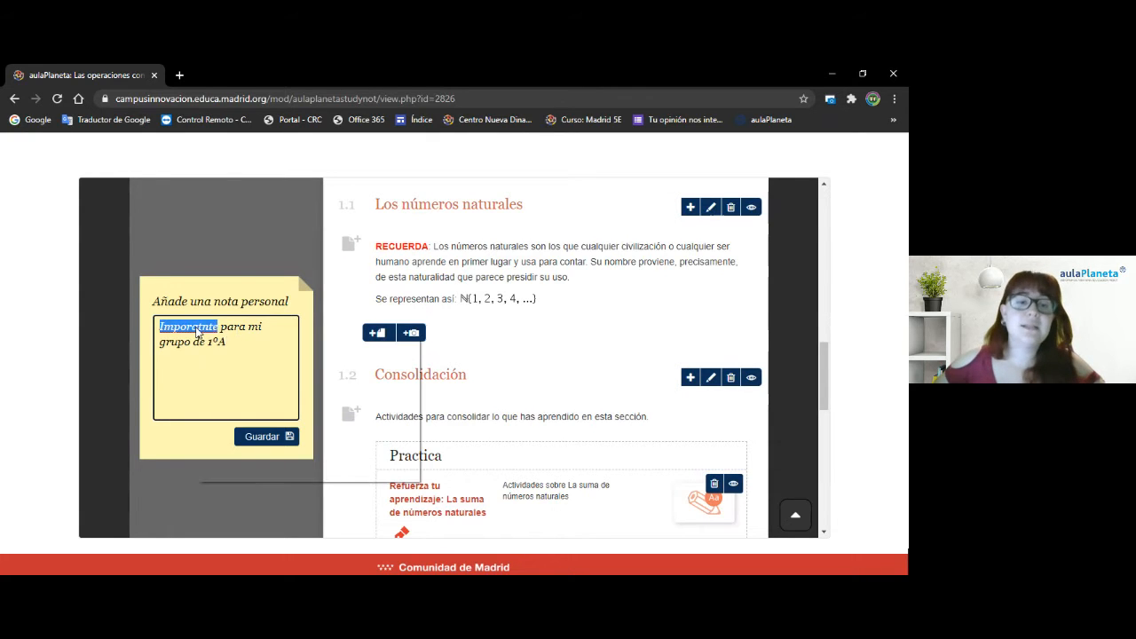
click(232, 358)
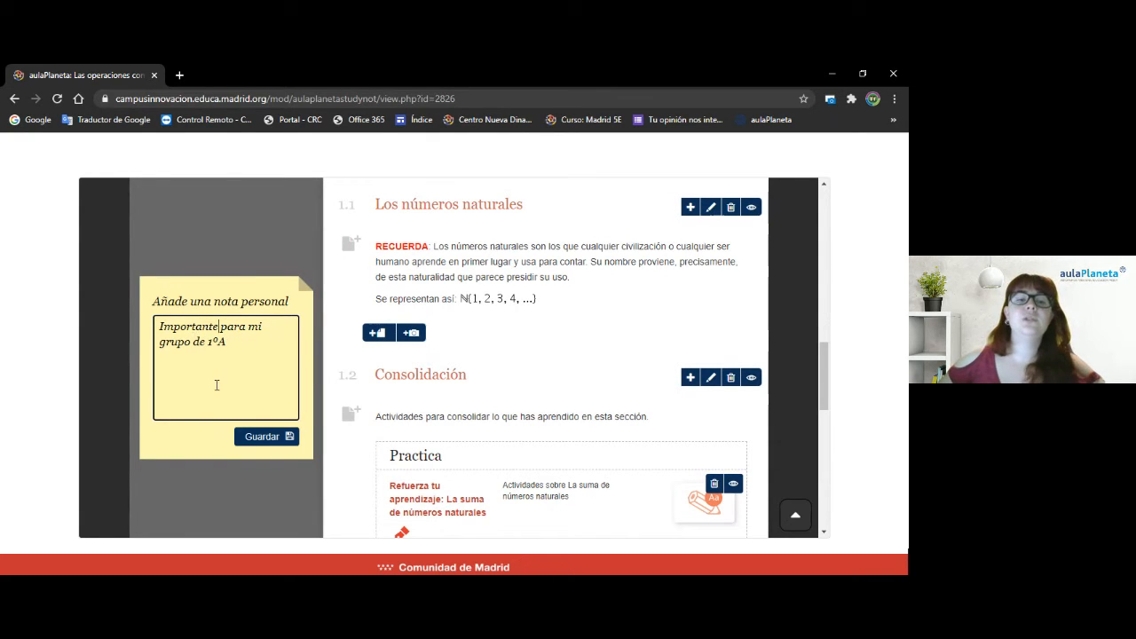
click(251, 438)
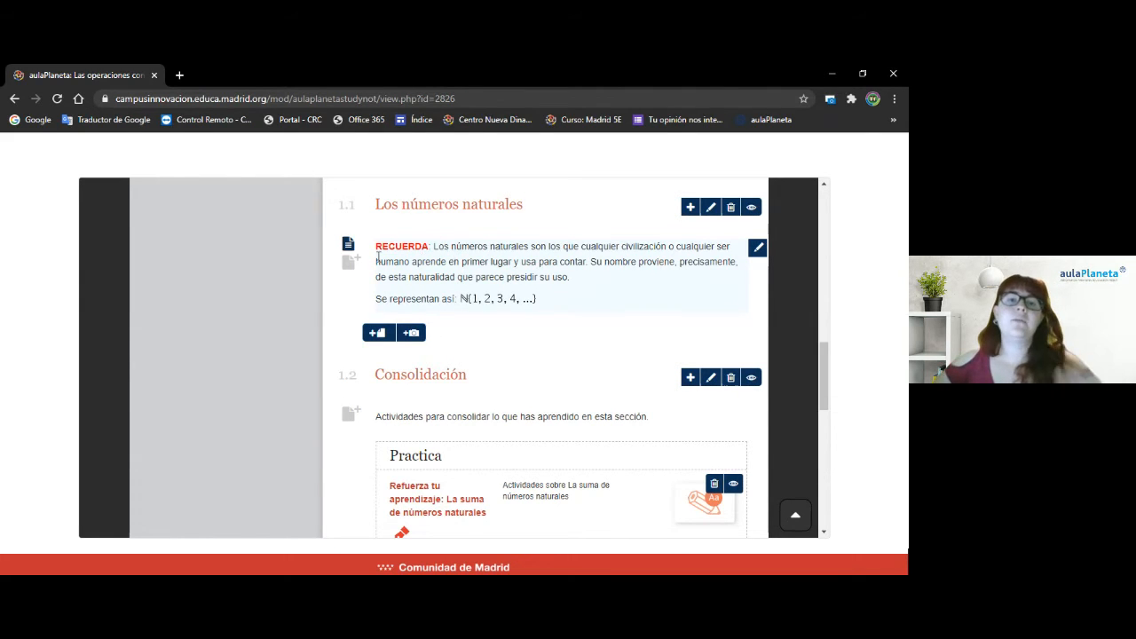
mouse_move(348, 249)
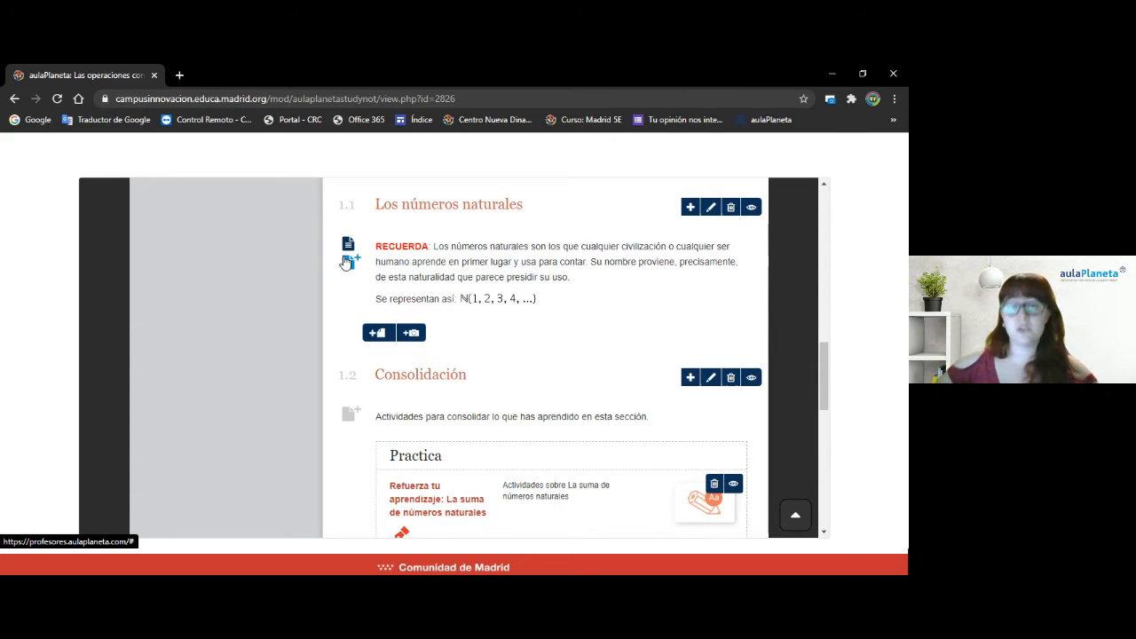
Start a student annotation below the text of subsection 1.1 with the title "Información de repaso - unidad anterior"
click(376, 334)
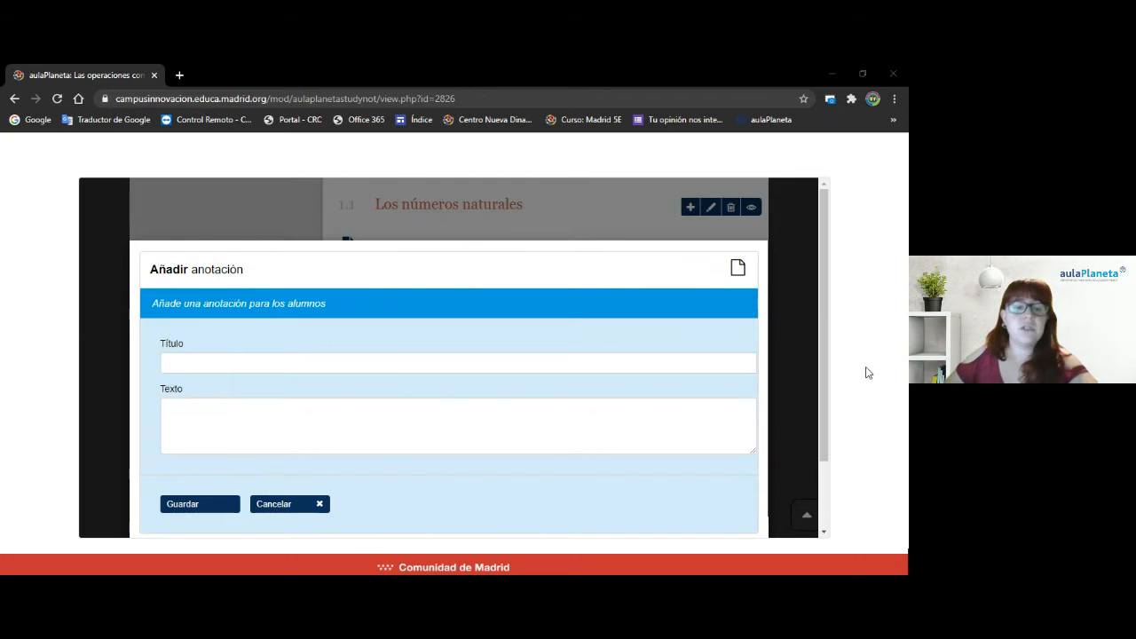
click(179, 362)
text(Información de repaso - unidad anterior)
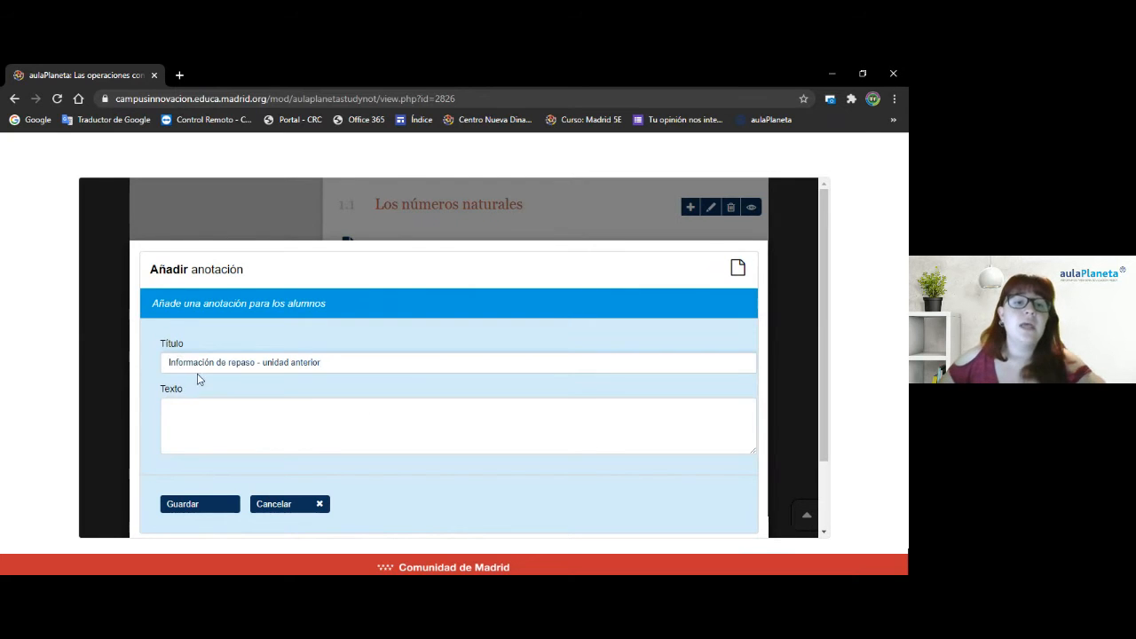
drag(168, 362, 325, 363)
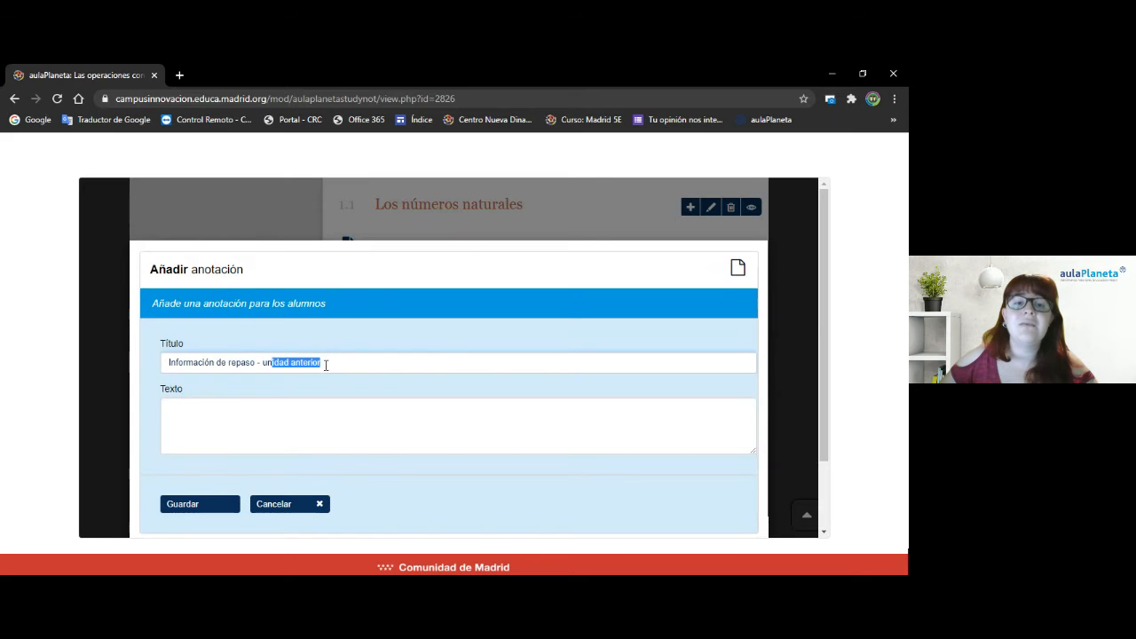
click(338, 394)
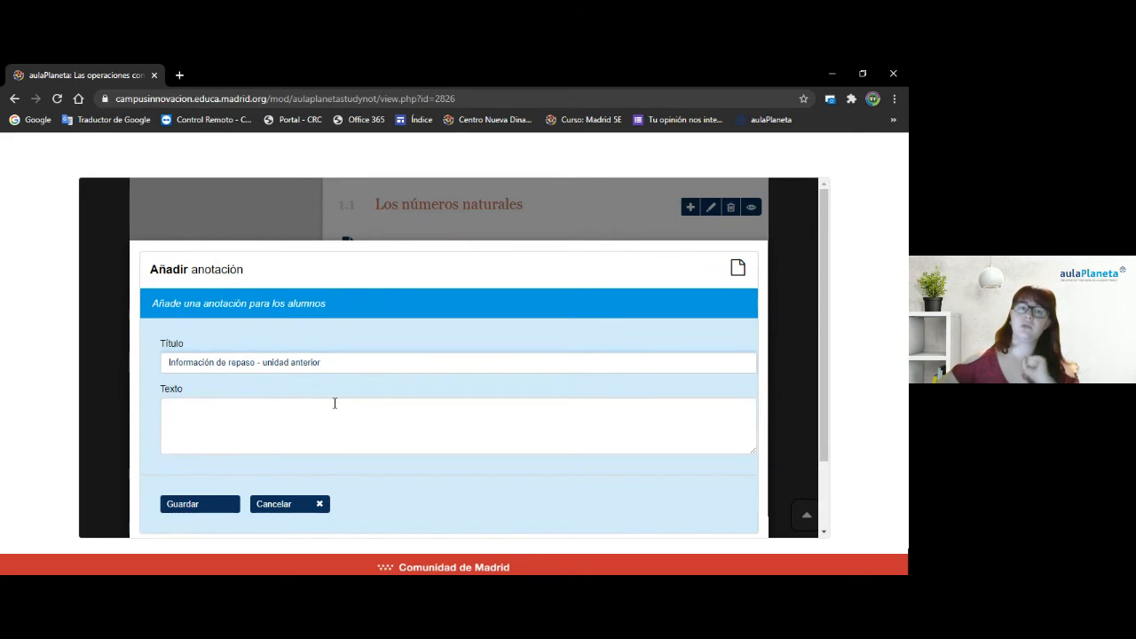
Fill the annotation with the prepared text from "En este apartado, encontraréis información de repaso" to "para poder empezar a operar con ellos." and save it
click(245, 413)
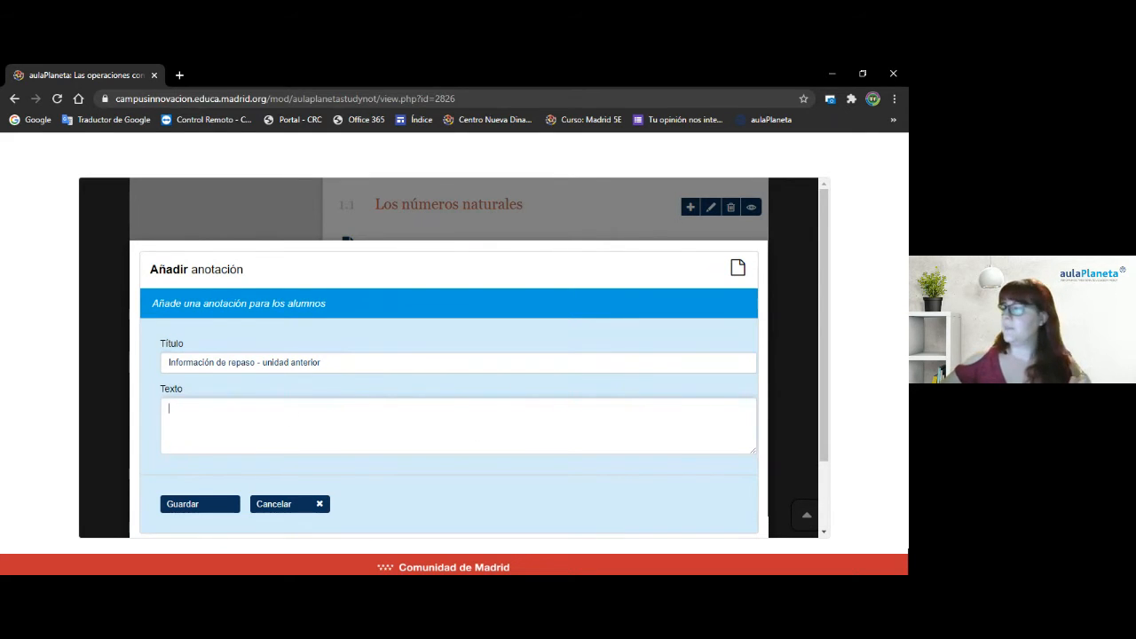
key(alt+Tab)
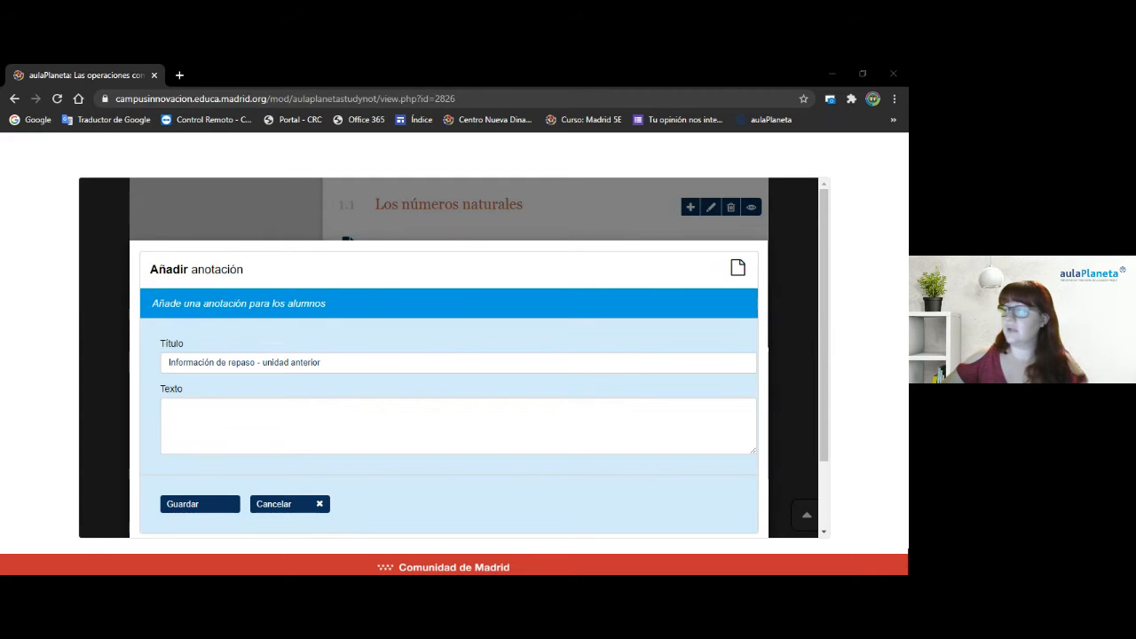
click(232, 410)
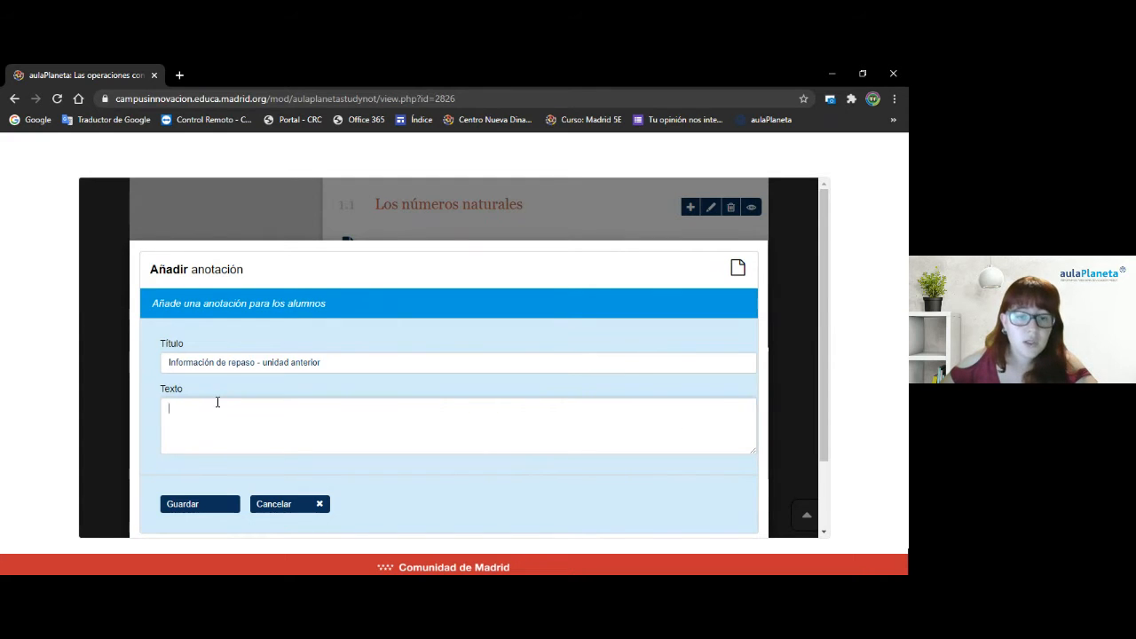
text(En este apartado, encontraréis información de repaso sobre la unidad "Números naturales". De esta forma, podréis recordar lo visto anteriormente para poder empezar a operar con ellos.)
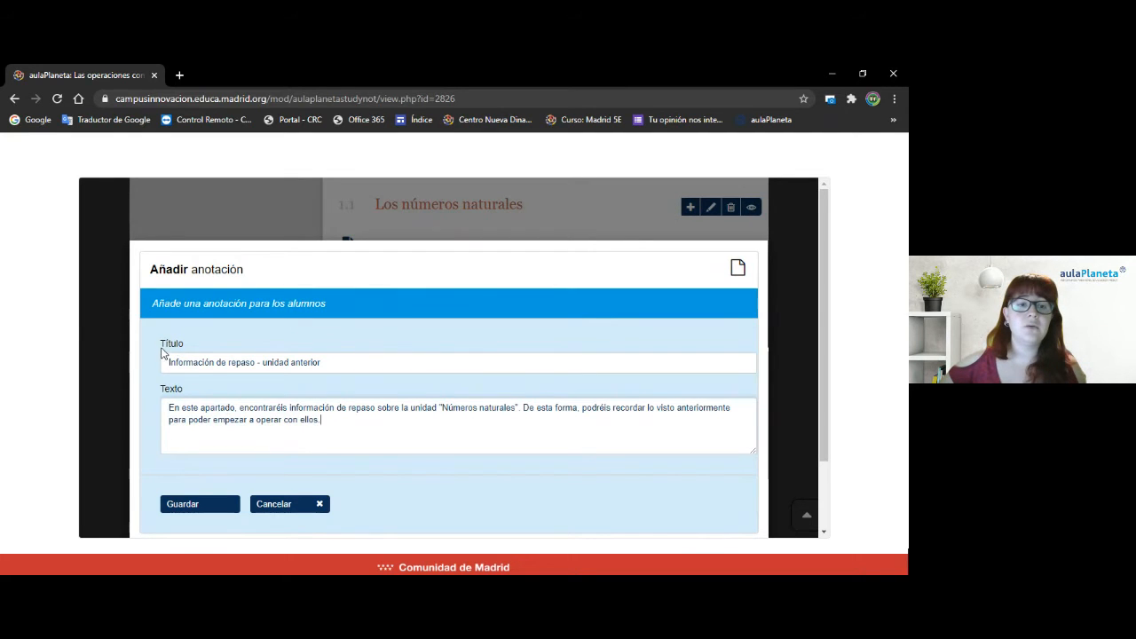
drag(164, 346, 183, 394)
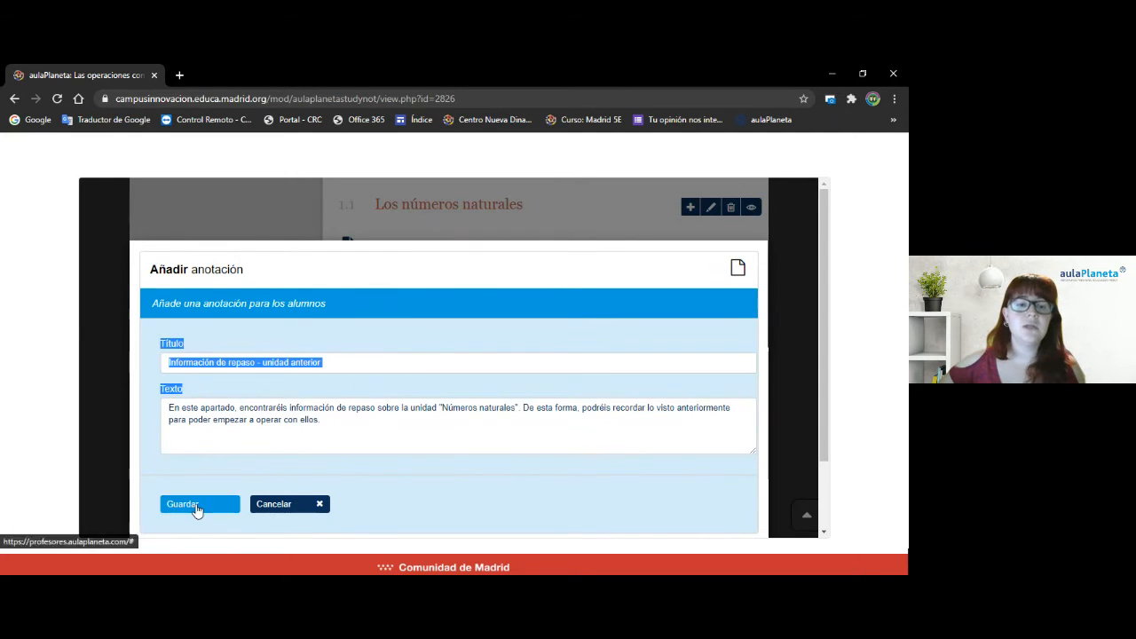
click(195, 506)
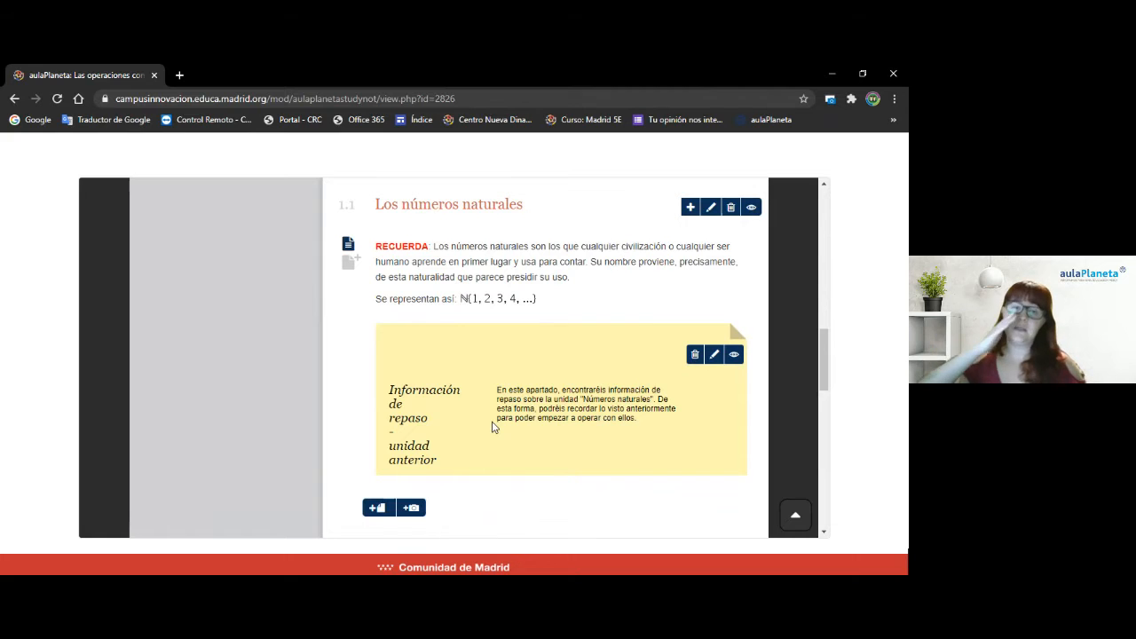
drag(340, 206, 370, 208)
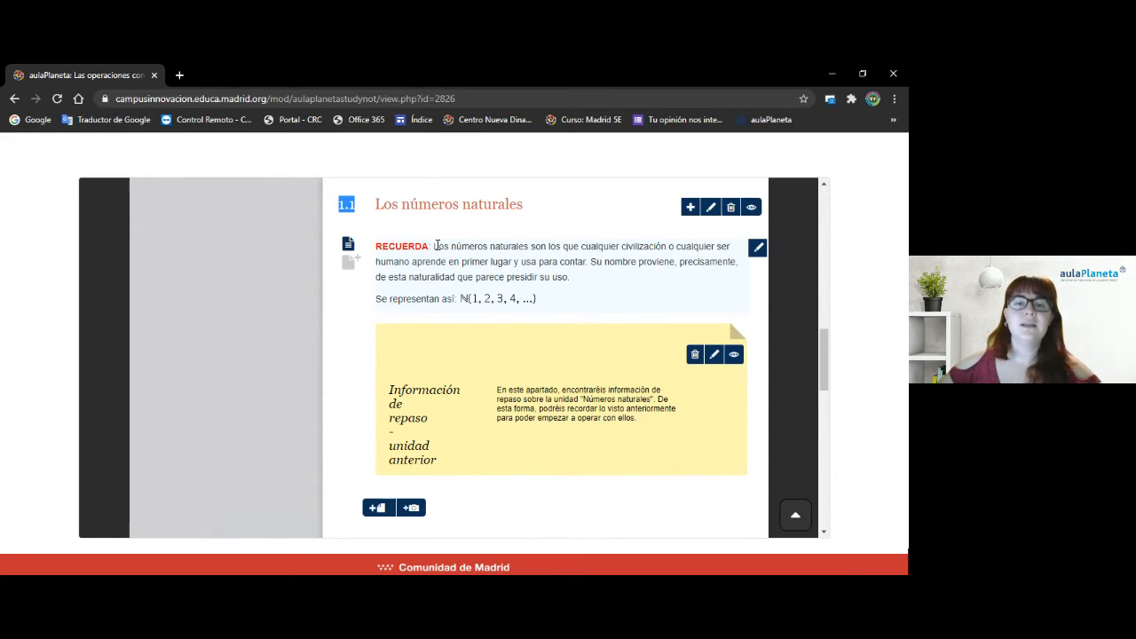
drag(437, 245, 537, 300)
scroll(553, 316, down, 1)
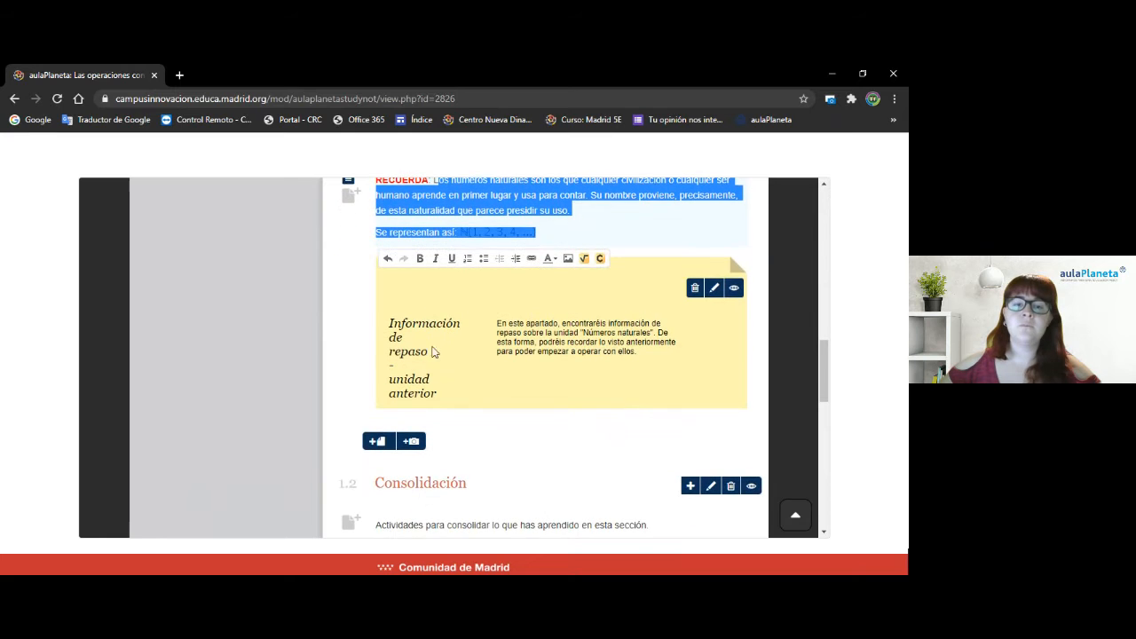
click(499, 434)
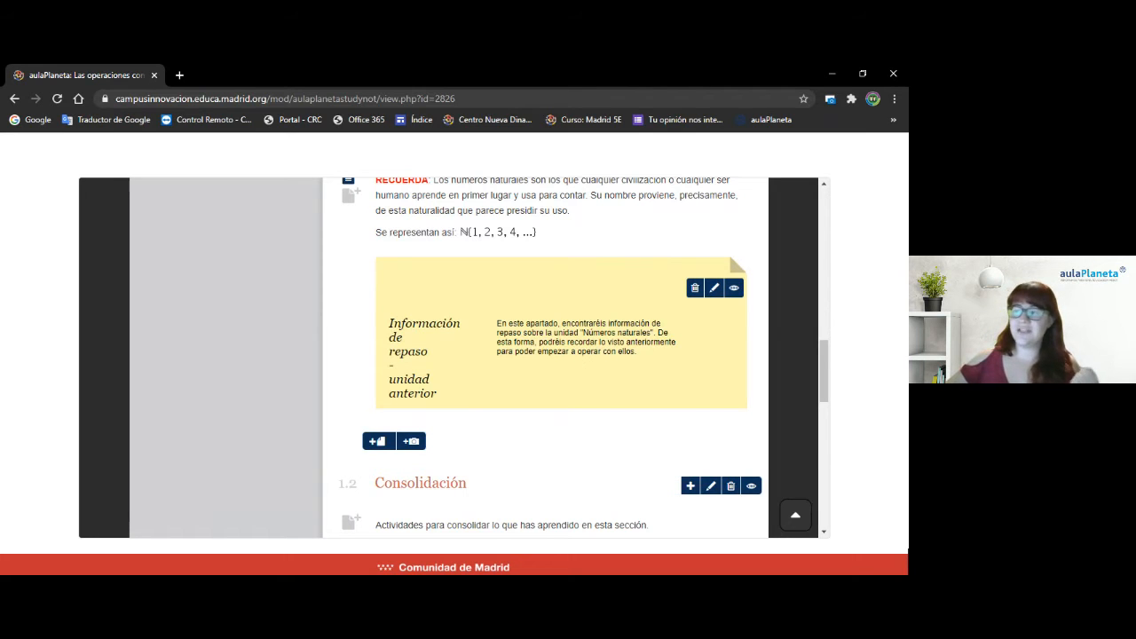
Open the options for adding a resource below the annotation and review the aulaPlaneta catalogue and own-content types
click(411, 442)
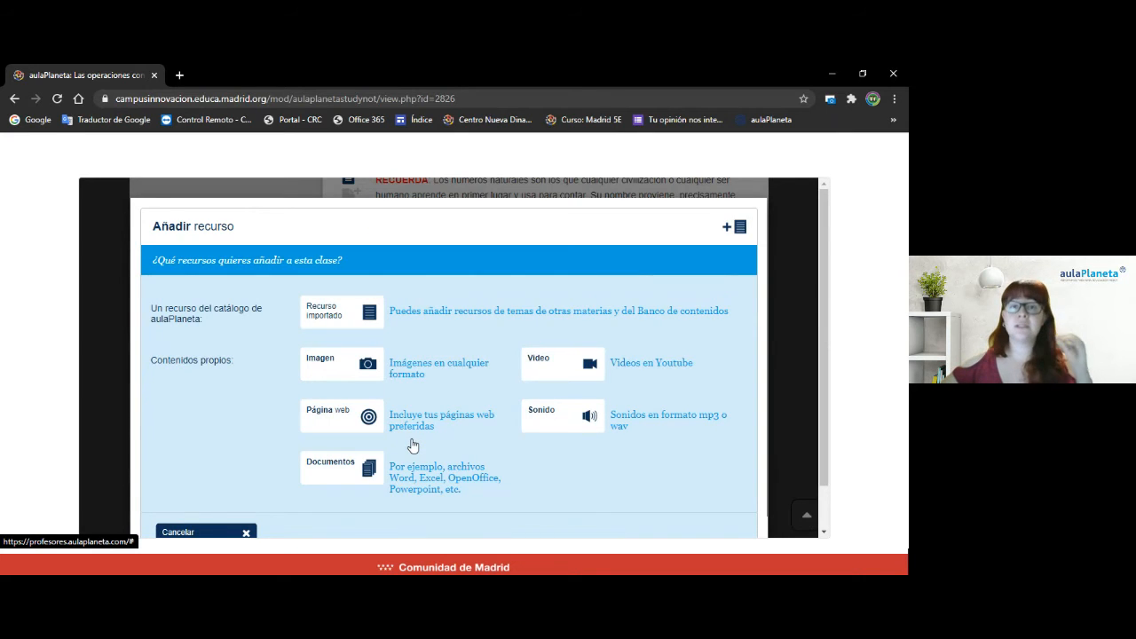
scroll(315, 343, down, 1)
scroll(315, 344, down, 1)
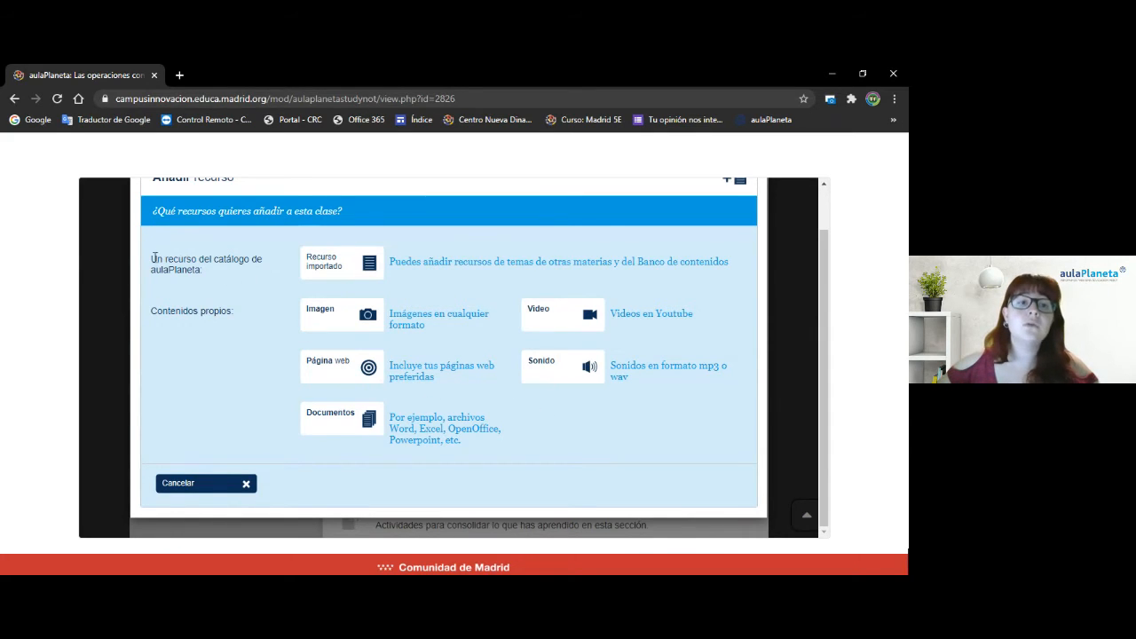
drag(151, 260, 241, 271)
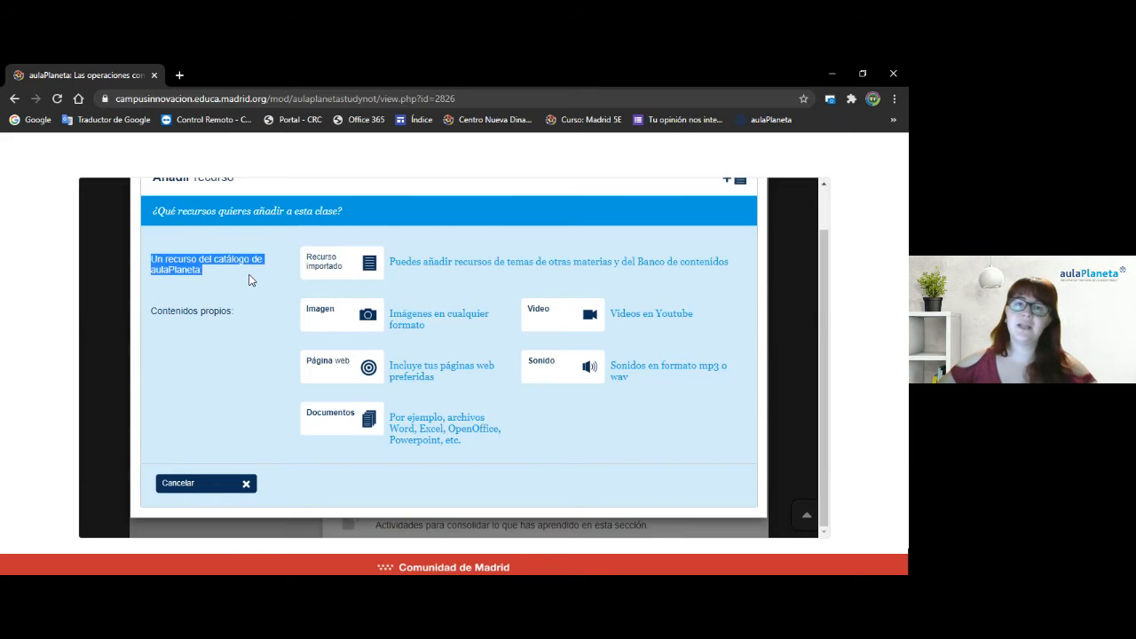
click(250, 280)
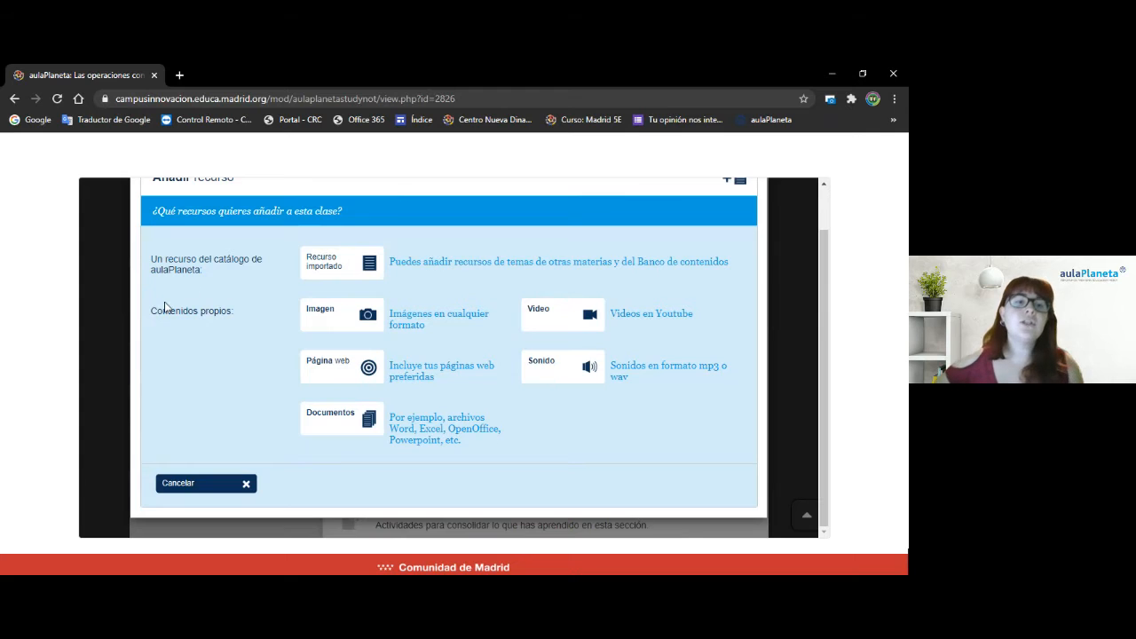
drag(151, 312, 240, 323)
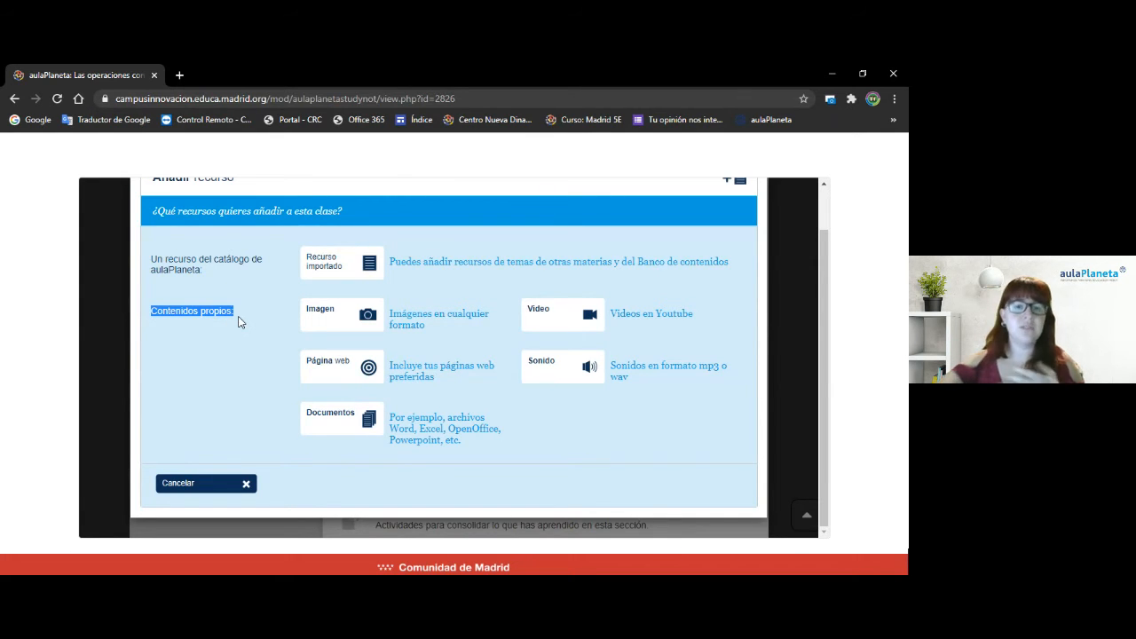
click(229, 314)
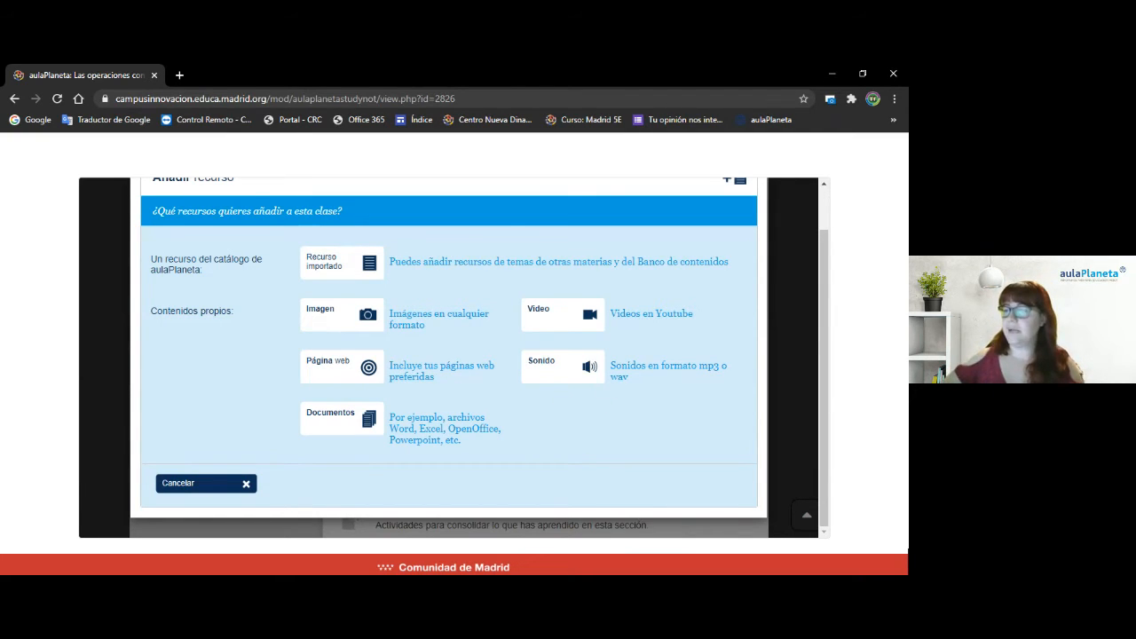
Start adding an image resource and load the file dados.jfif from the Imágenes folder
click(343, 318)
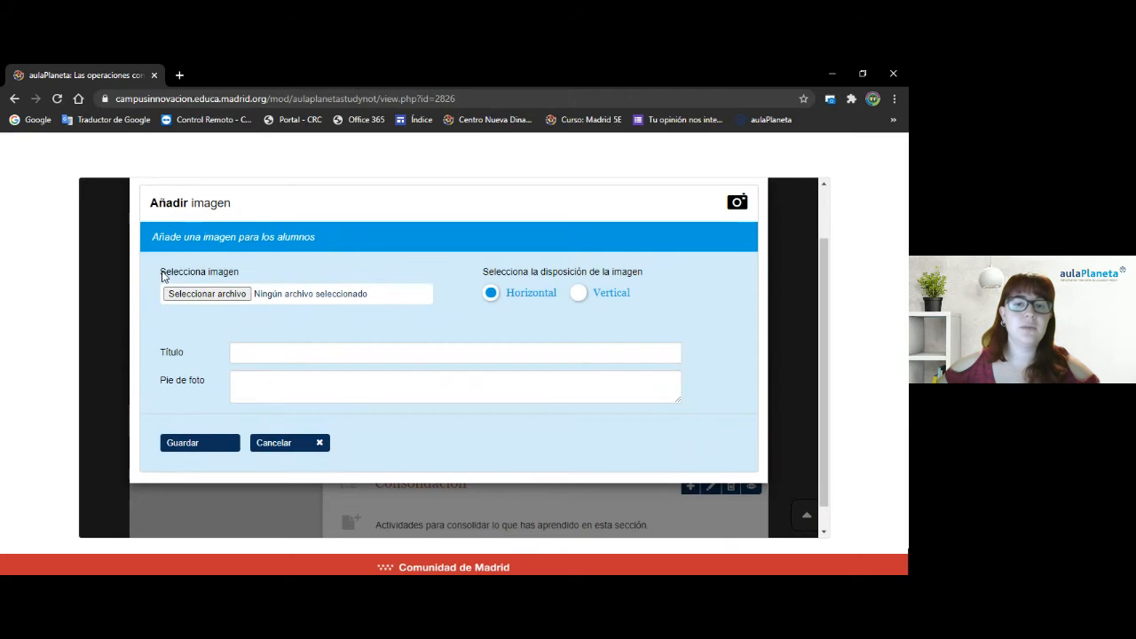
drag(163, 270, 249, 275)
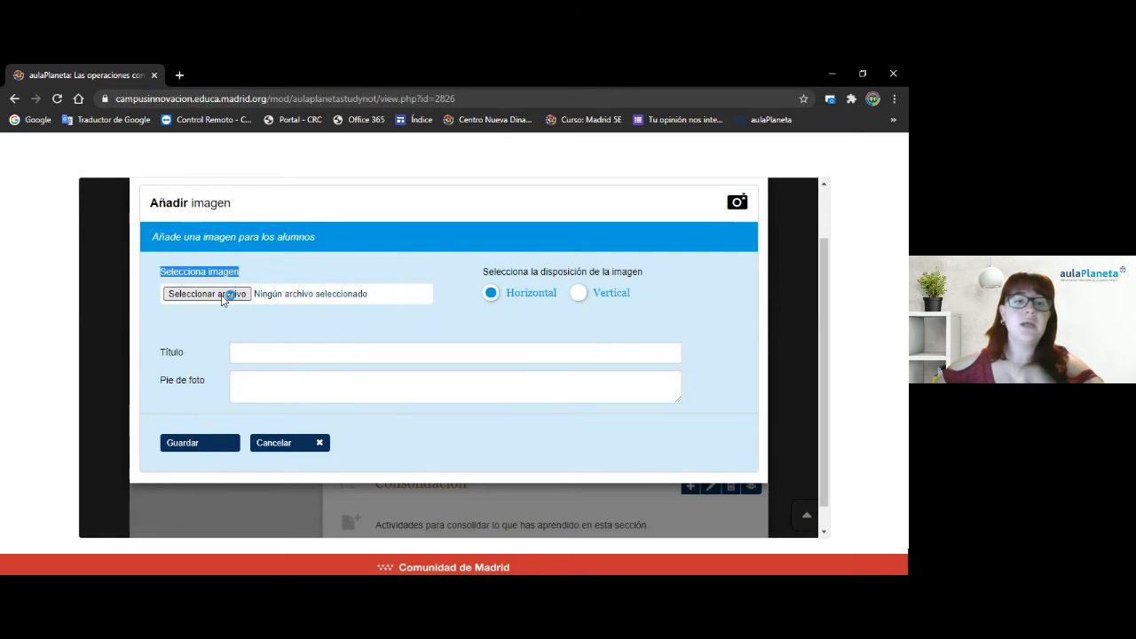
click(222, 294)
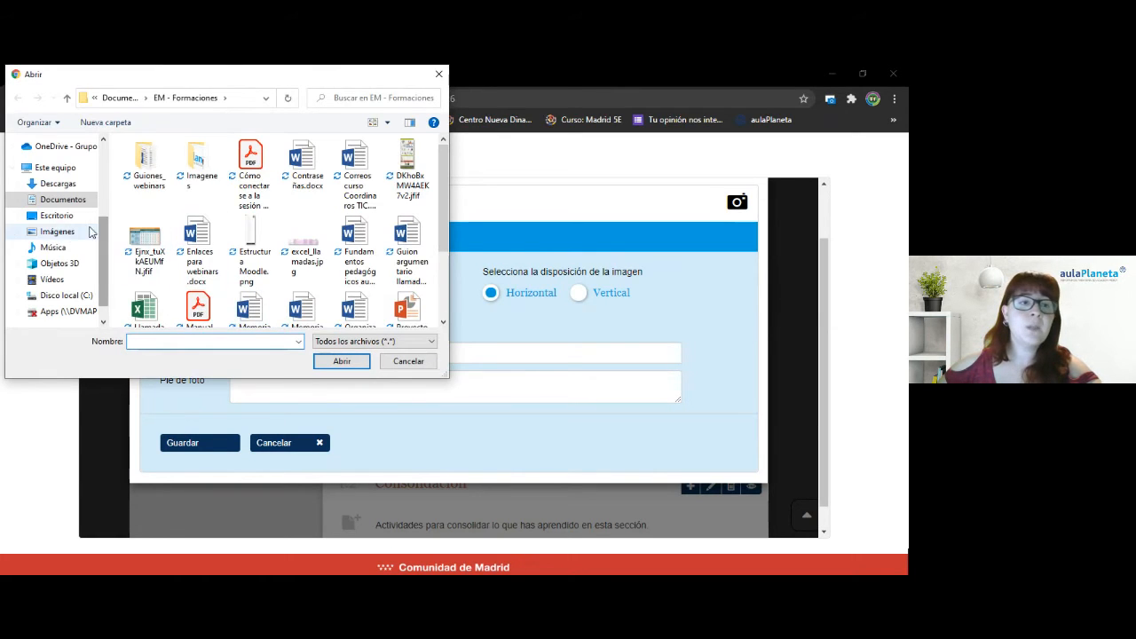
click(59, 231)
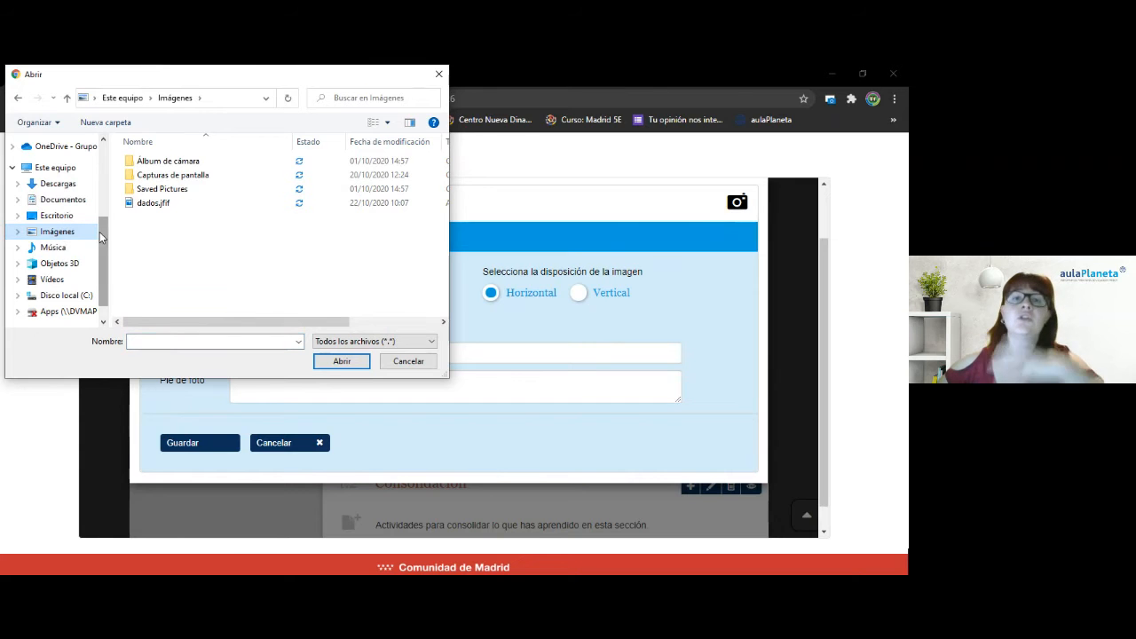
click(143, 206)
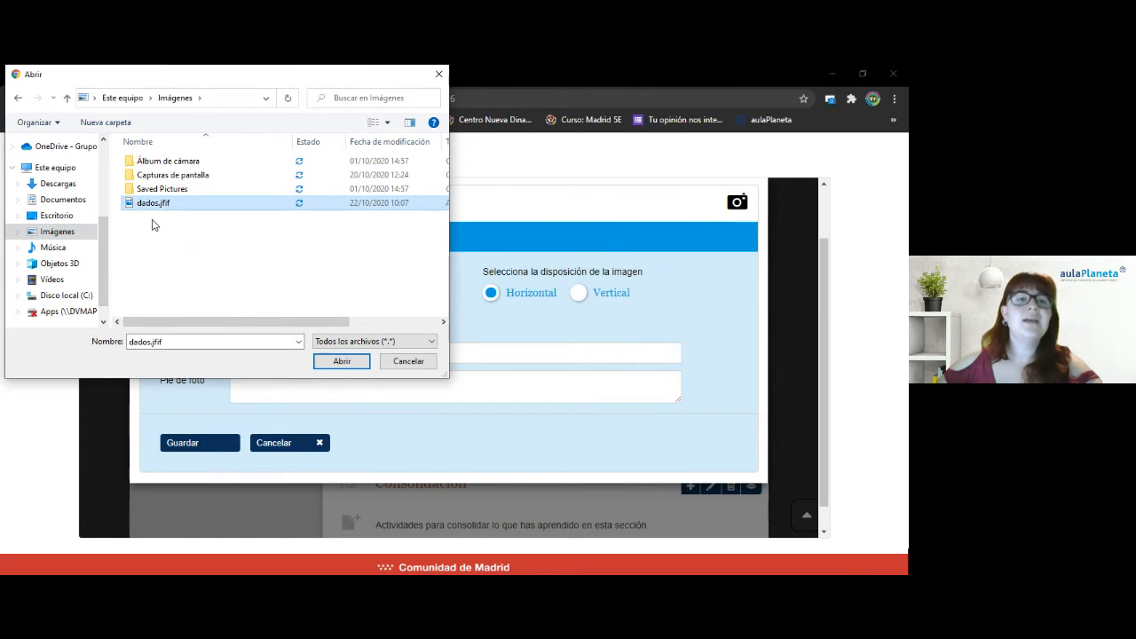
click(336, 365)
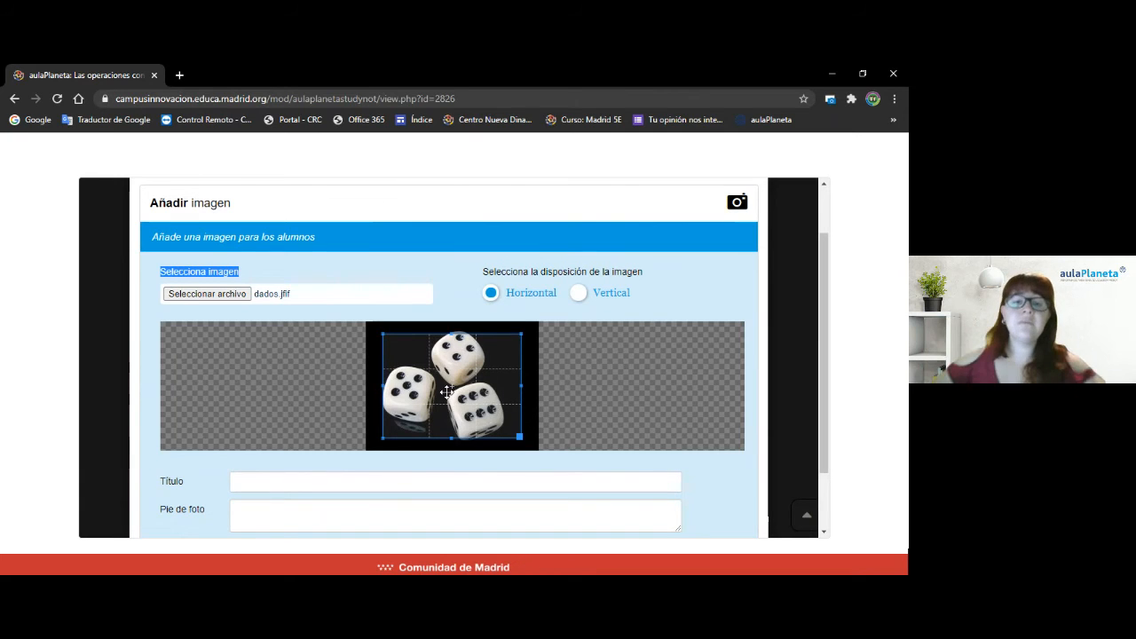
Try different zoom levels and the Vertical layout on the dice image, and return the layout to Horizontal
scroll(456, 391, up, 1)
scroll(456, 392, down, 2)
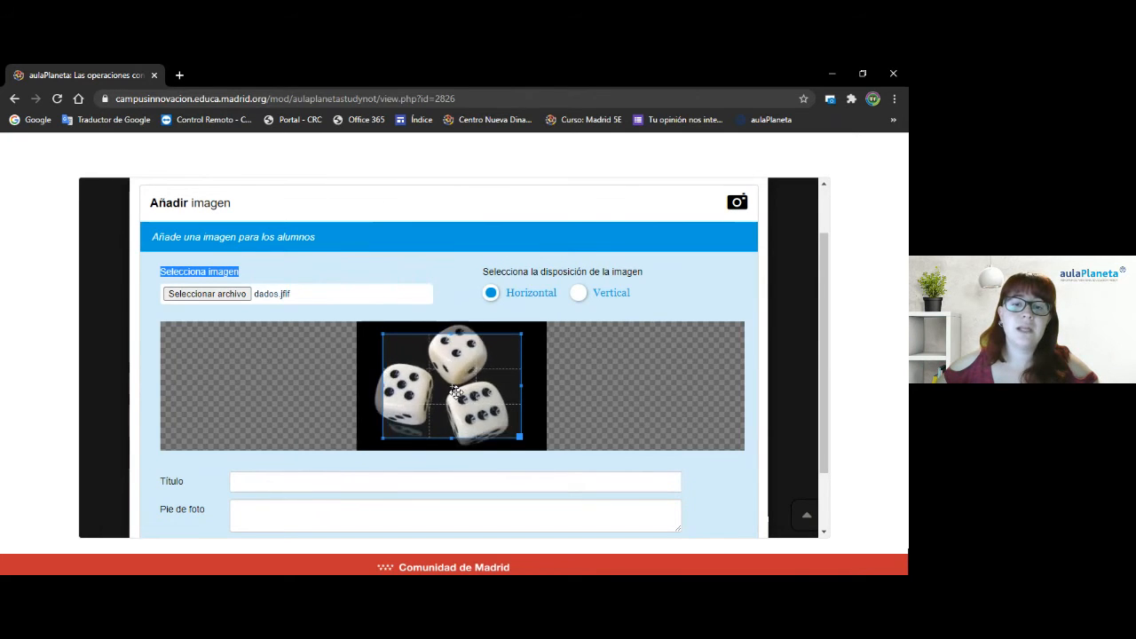
scroll(455, 392, up, 2)
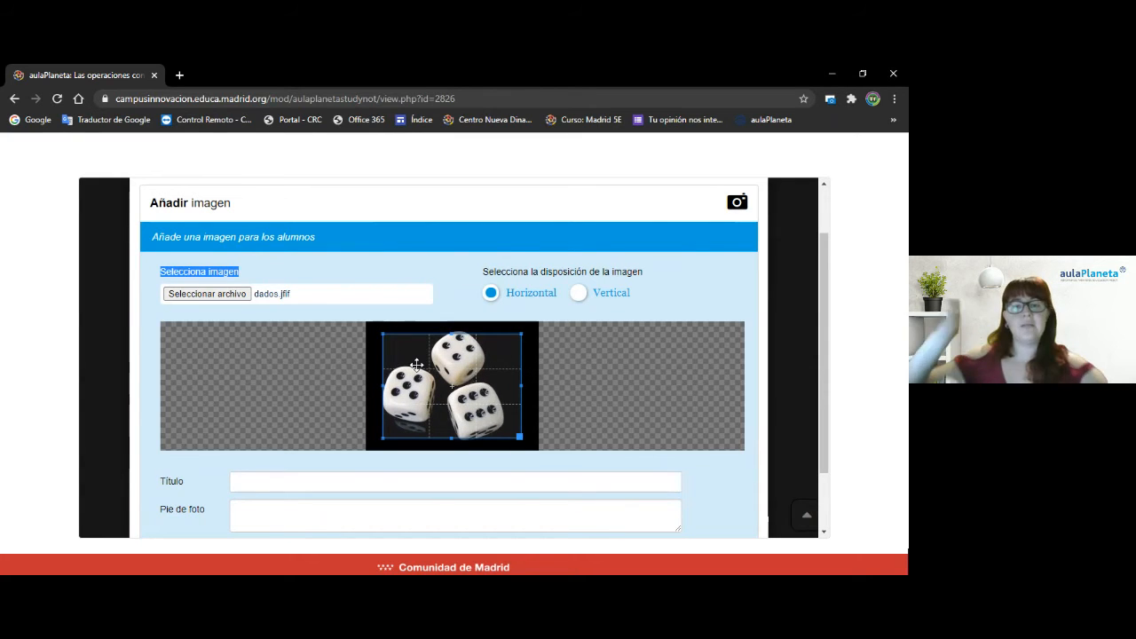
click(579, 294)
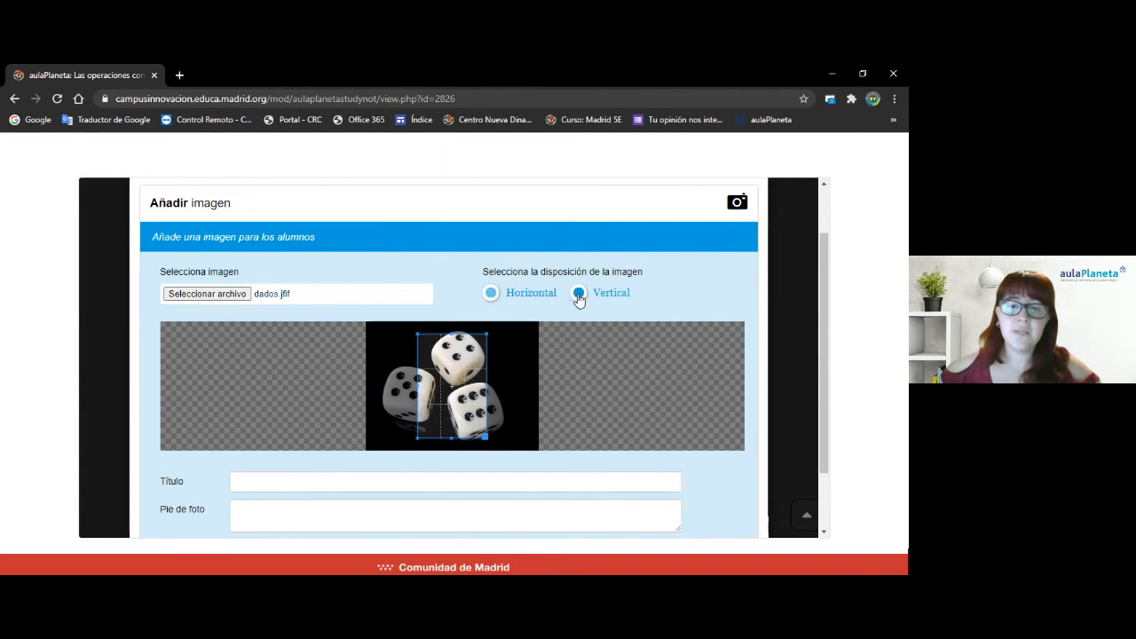
click(492, 294)
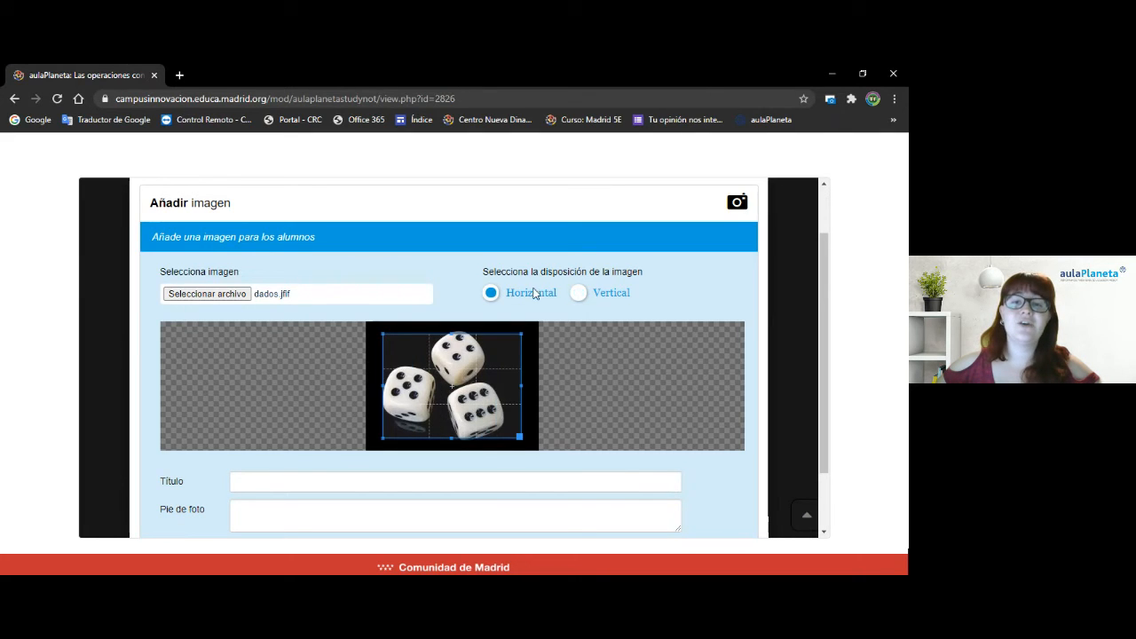
click(579, 293)
click(491, 294)
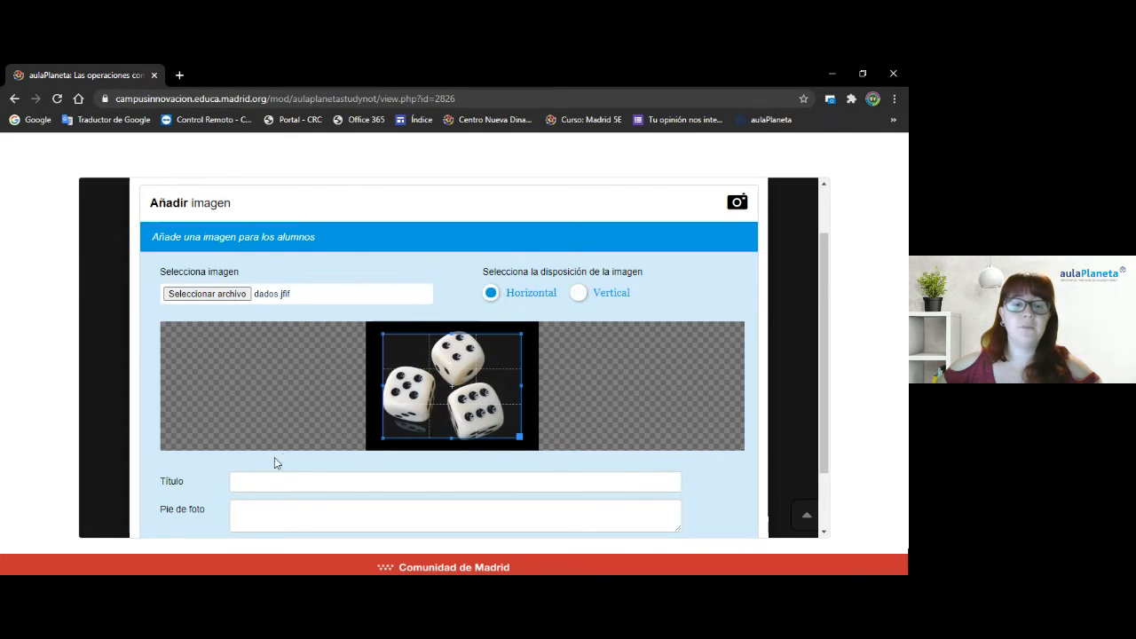
Give the dice image the title "Números naturales" and the caption "Los dados siempre operan a través de números naturales.", and save it
scroll(271, 452, down, 1)
click(244, 419)
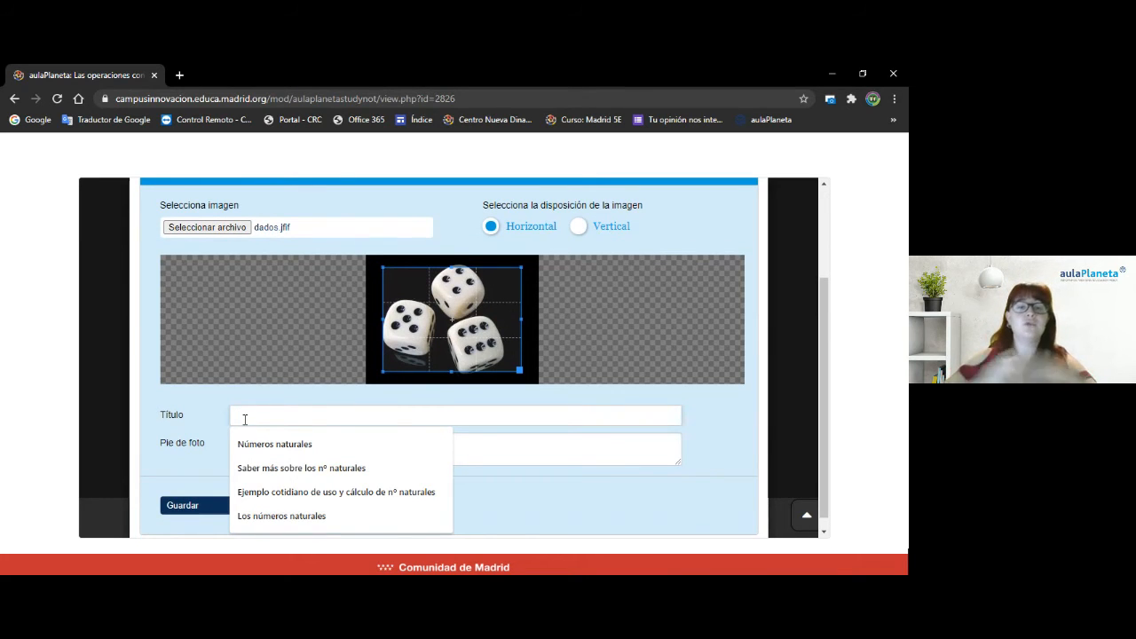
click(259, 446)
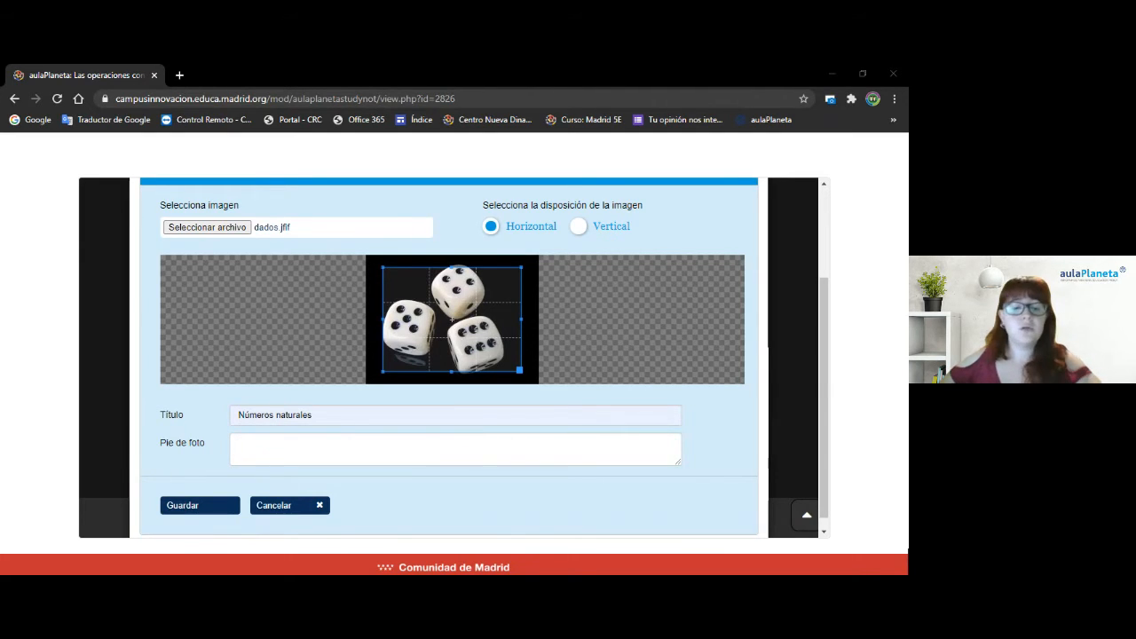
text(Los dados siempre operan a través de números naturales.)
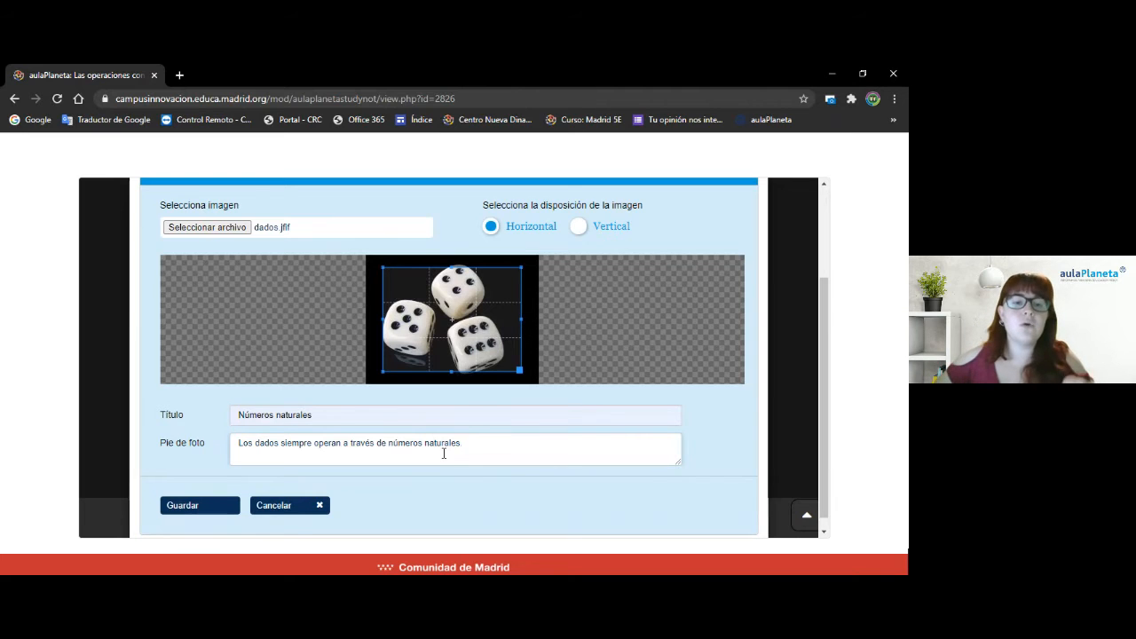
click(179, 505)
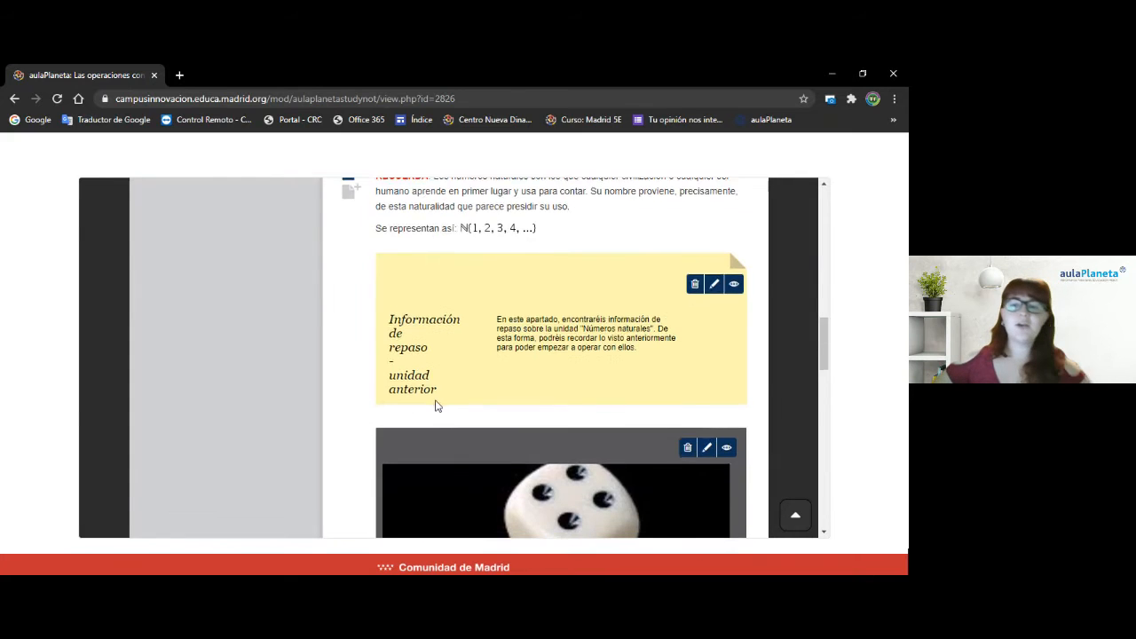
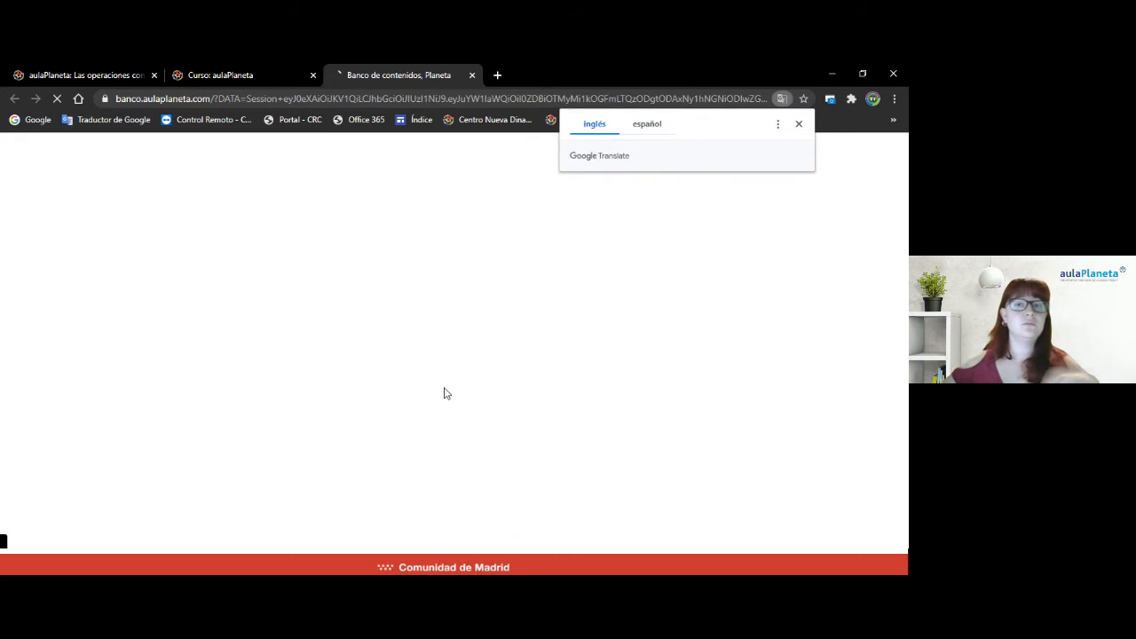
Search the Banco de contenidos for "numeros natura" and open the suggested entry "naturales, números"
click(799, 122)
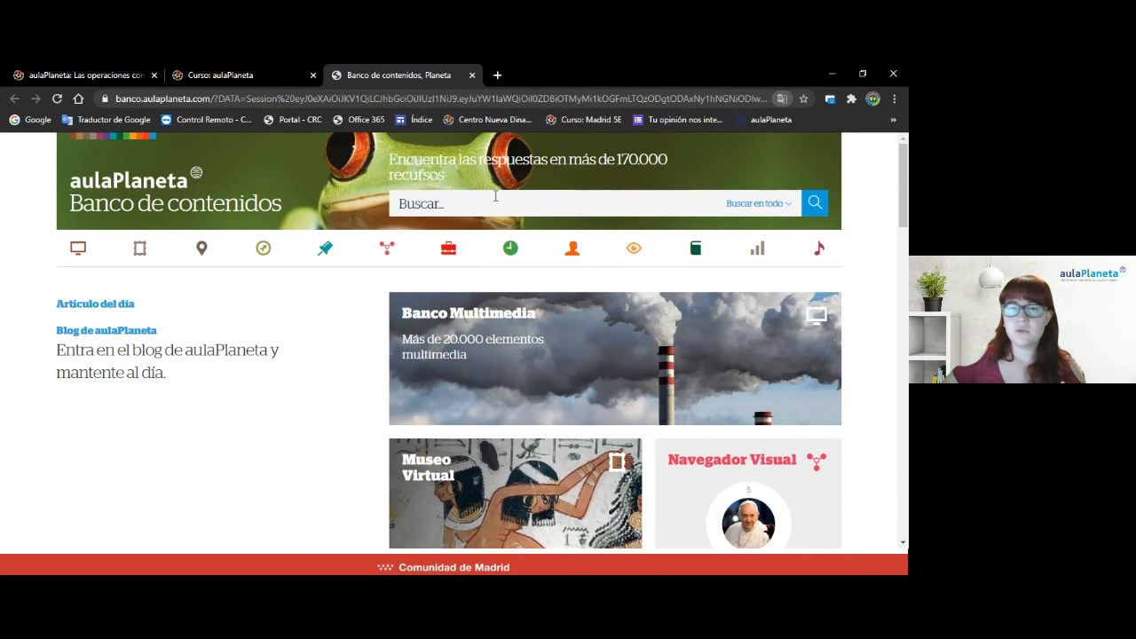
click(446, 204)
text(numeros natura)
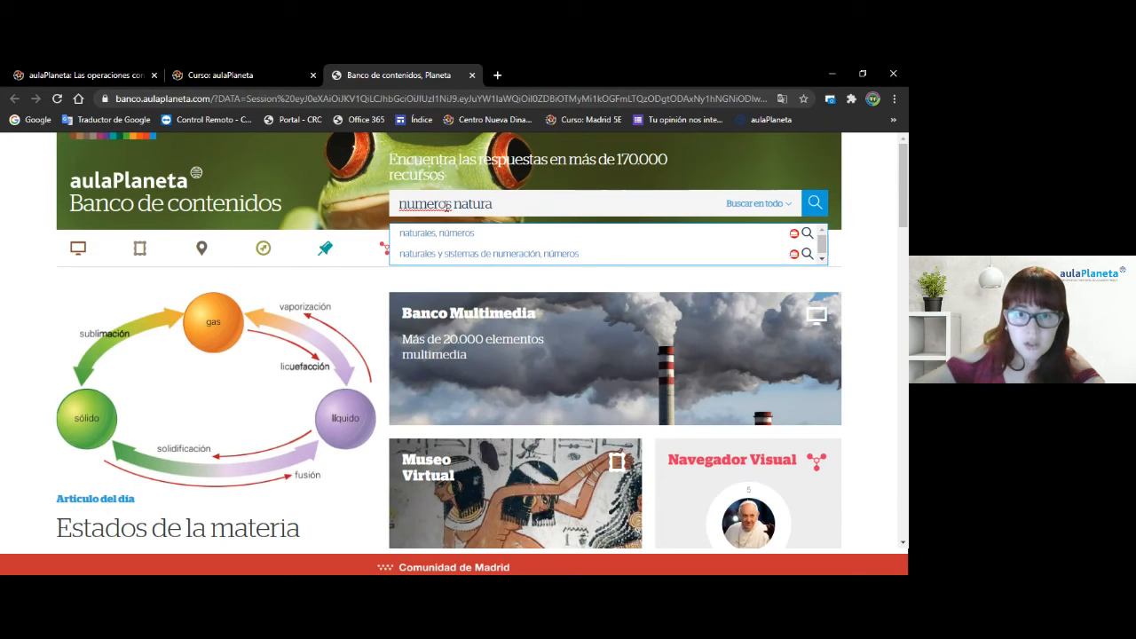
key(Down)
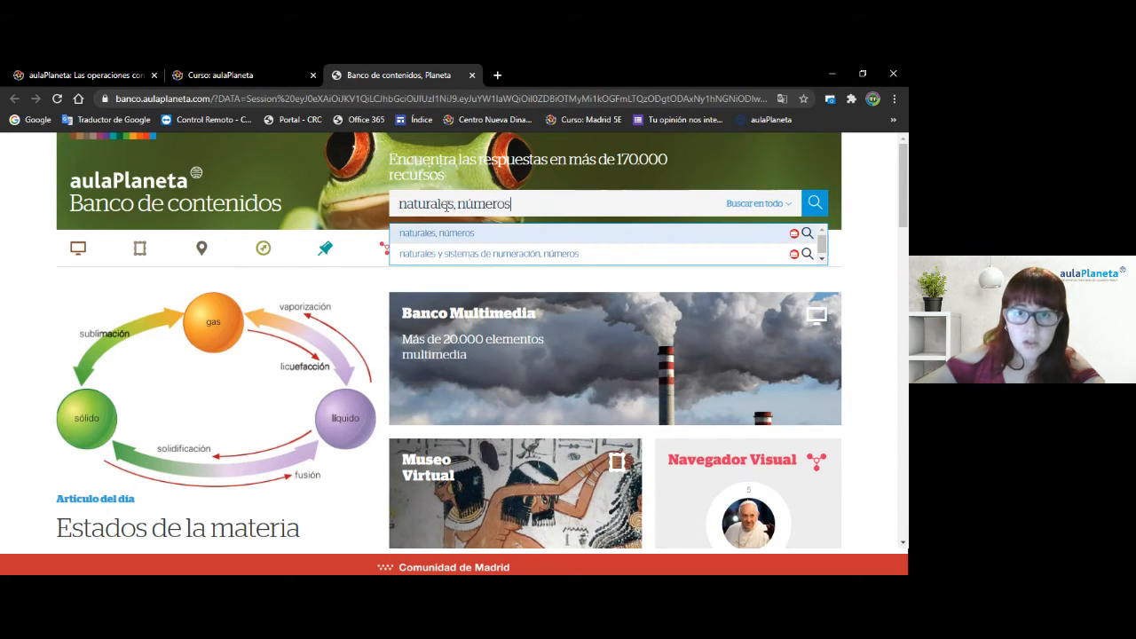
key(Return)
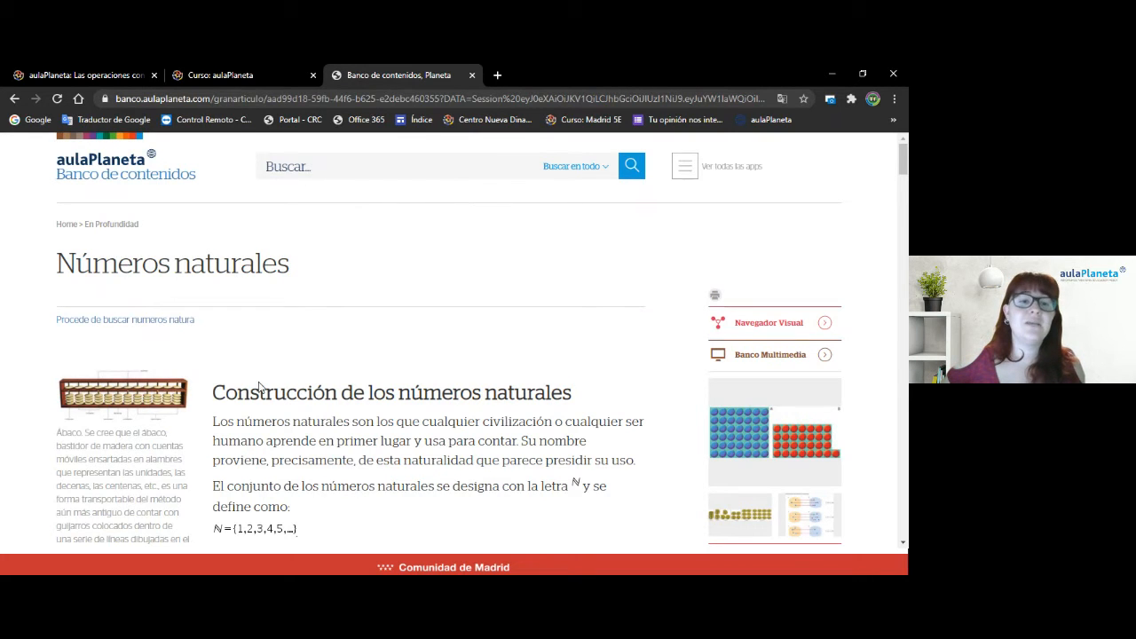
Examine the article's section "Construcción de los números naturales" and its definition of natural numbers
scroll(250, 373, down, 1)
drag(213, 325, 573, 326)
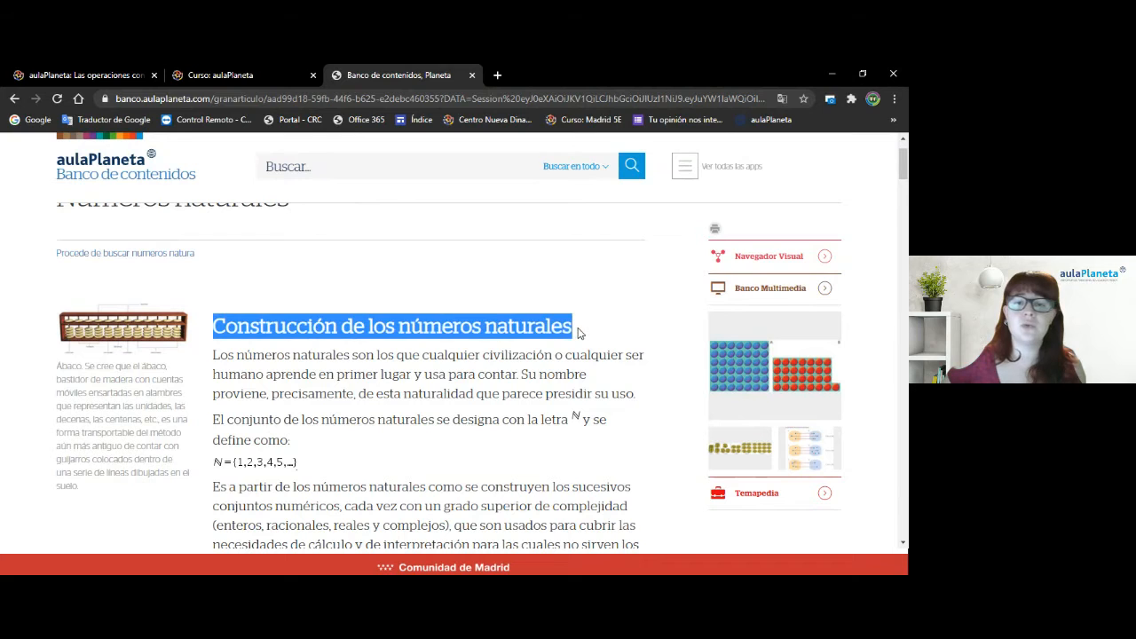
click(484, 371)
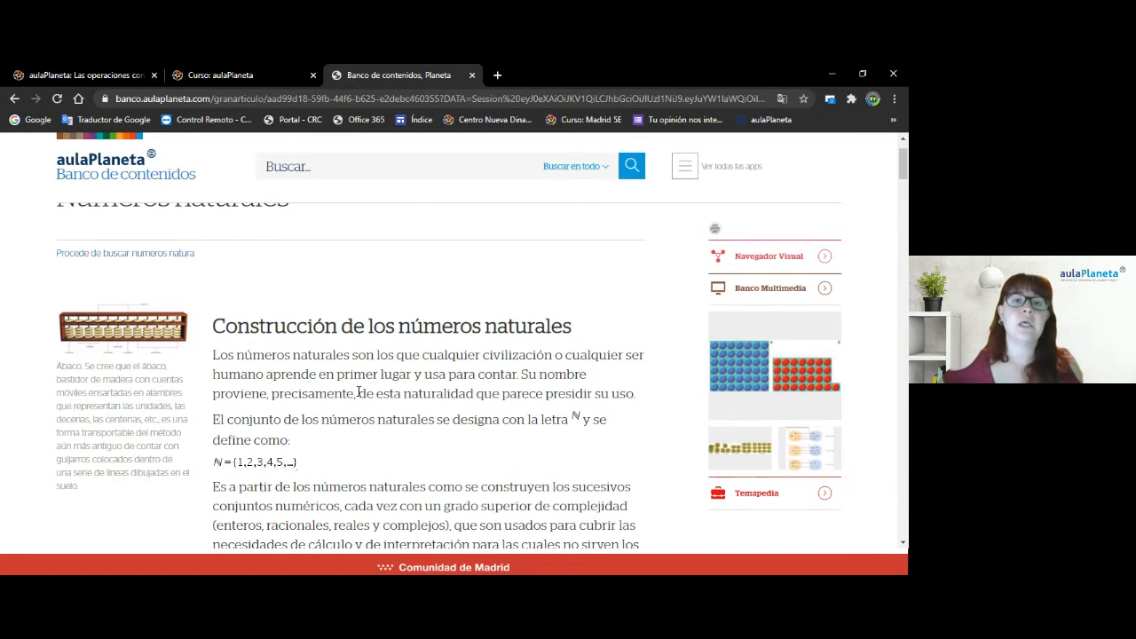
drag(222, 354, 312, 467)
click(312, 468)
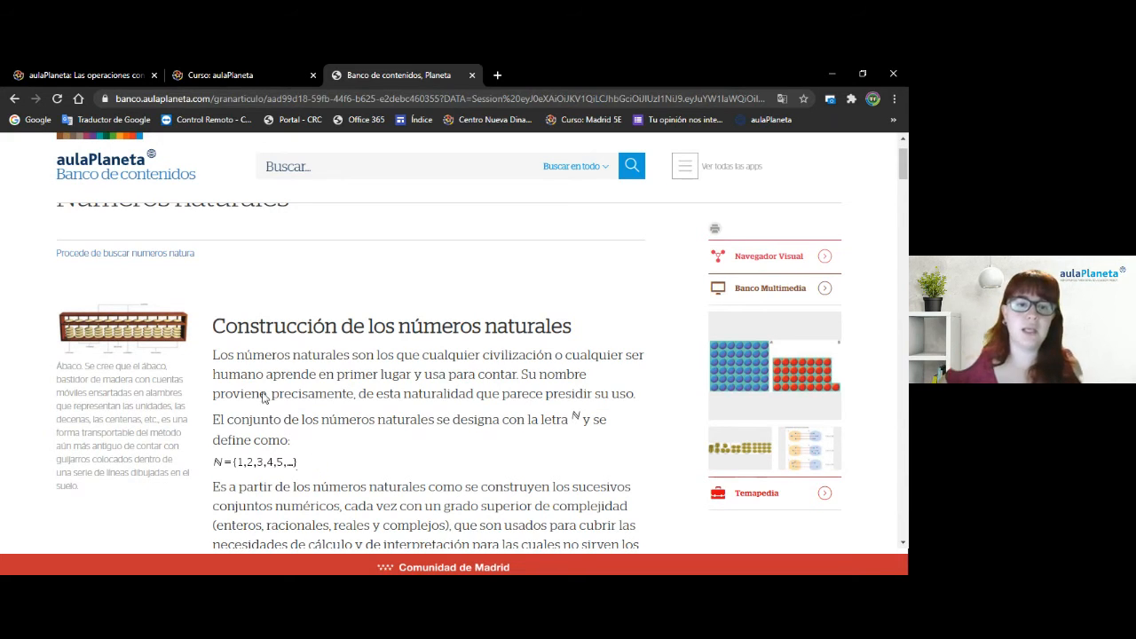
scroll(362, 438, down, 3)
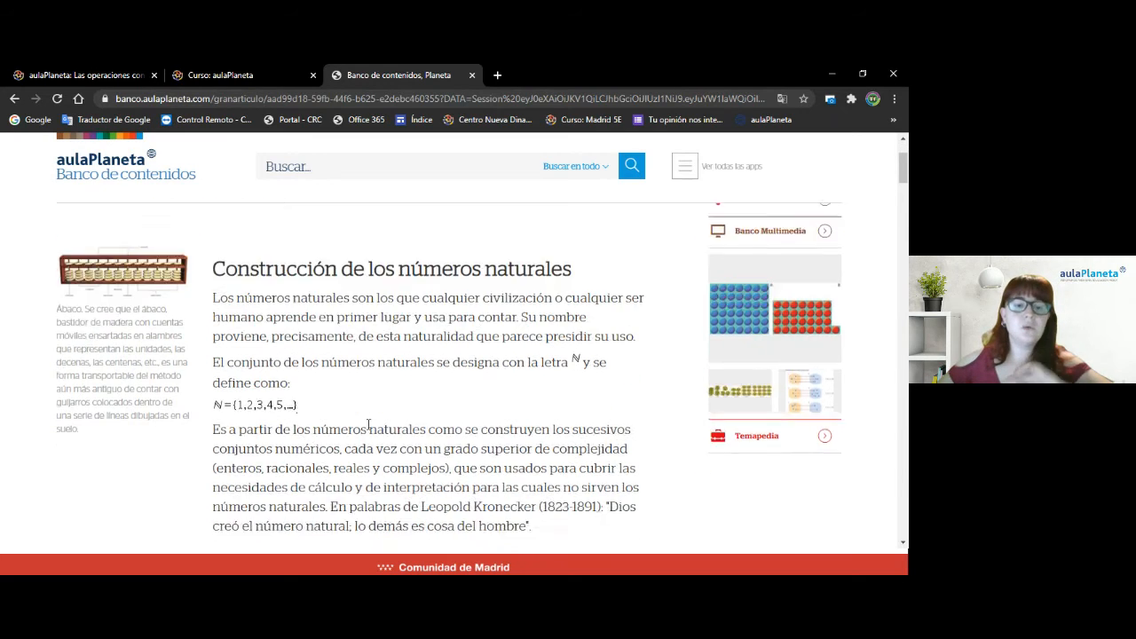
scroll(364, 428, up, 5)
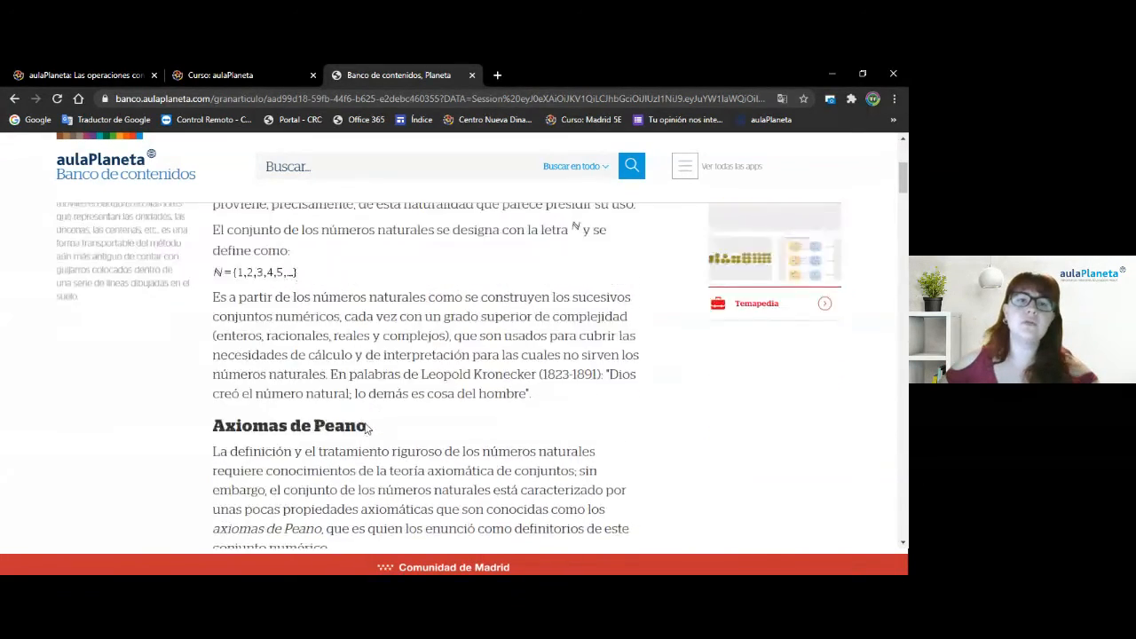
Start a web page resource in the notebook and title it "Construcción de los números naturales", copied from the article's heading
click(116, 79)
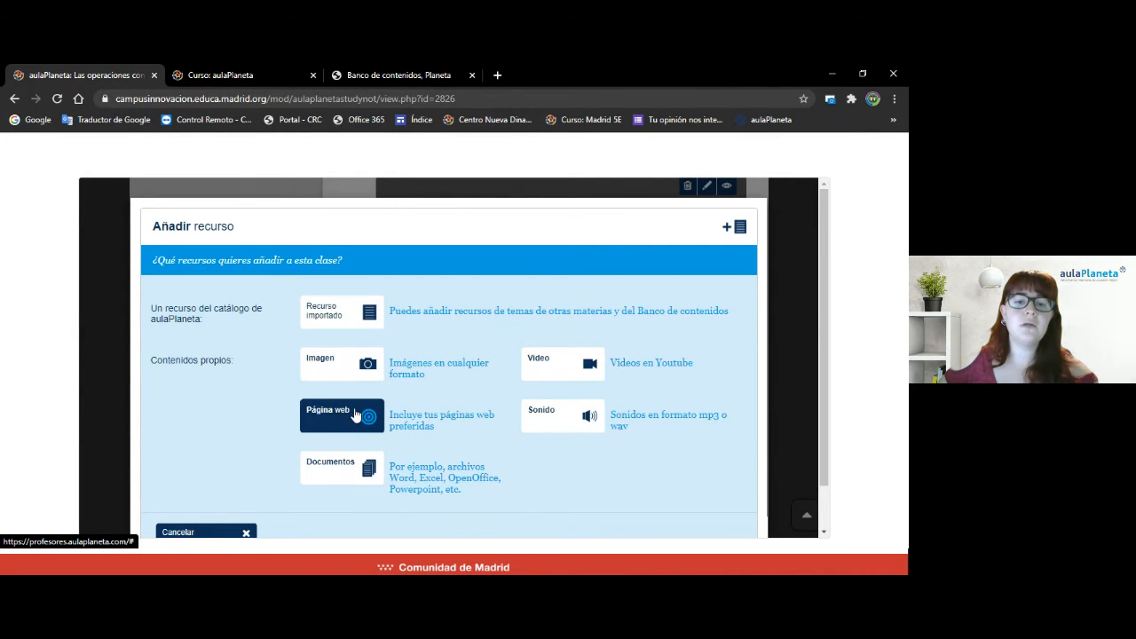
click(357, 416)
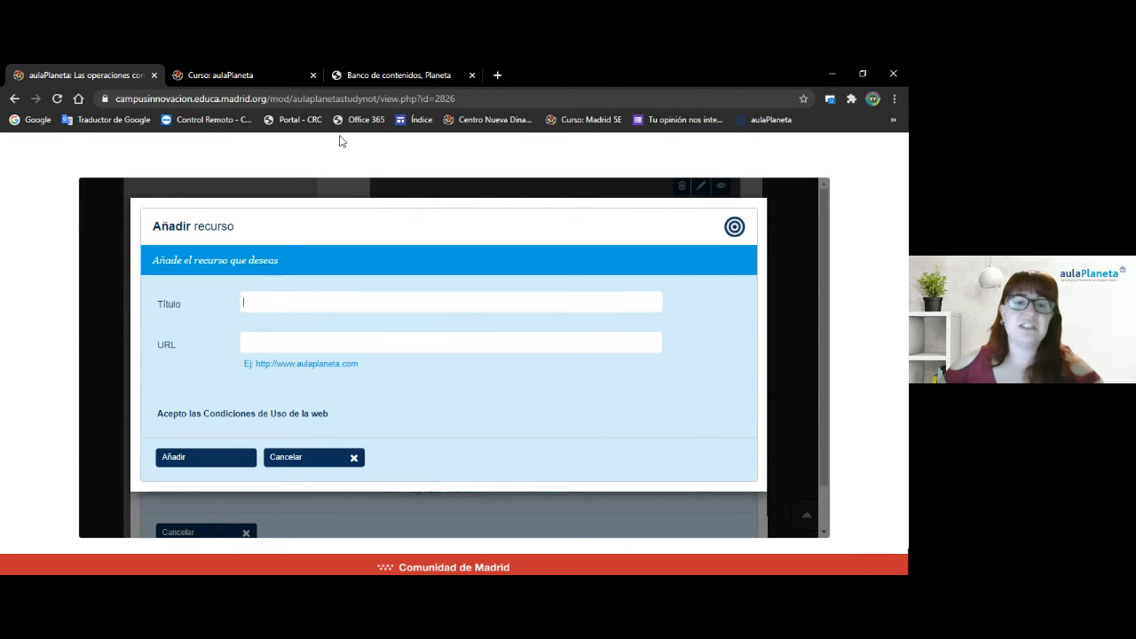
click(365, 77)
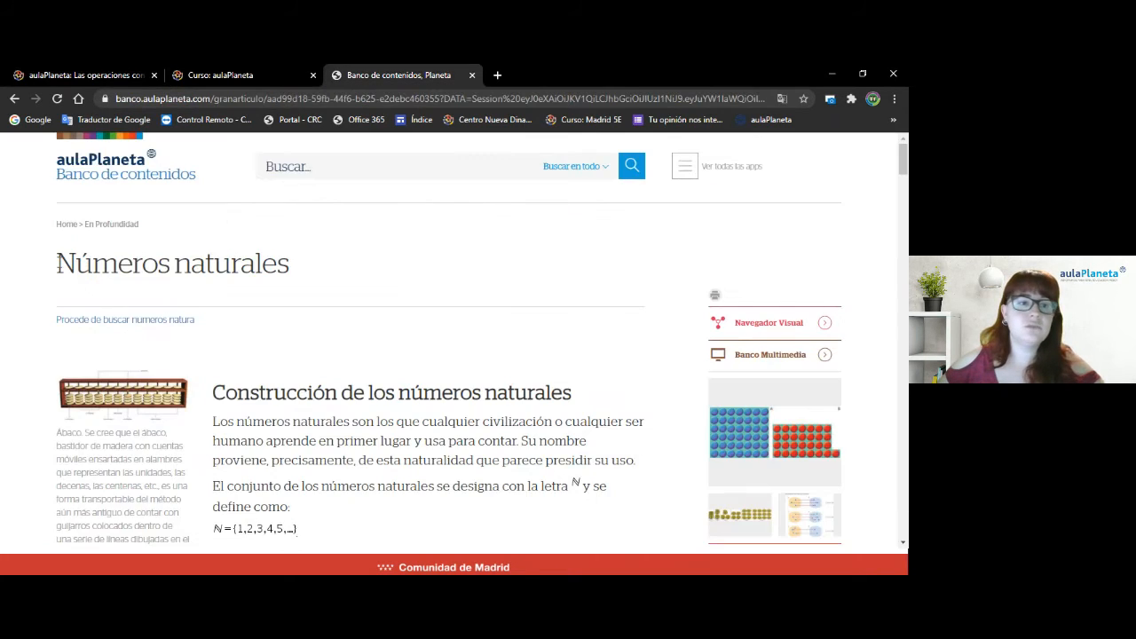
drag(213, 394, 579, 402)
key(ctrl+c)
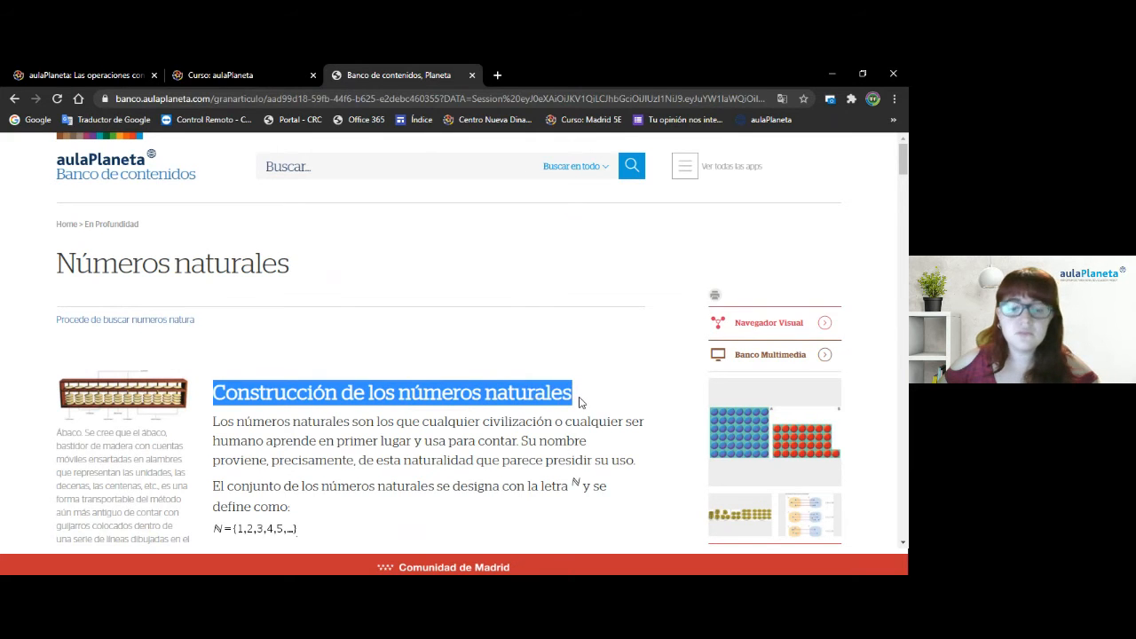
click(96, 84)
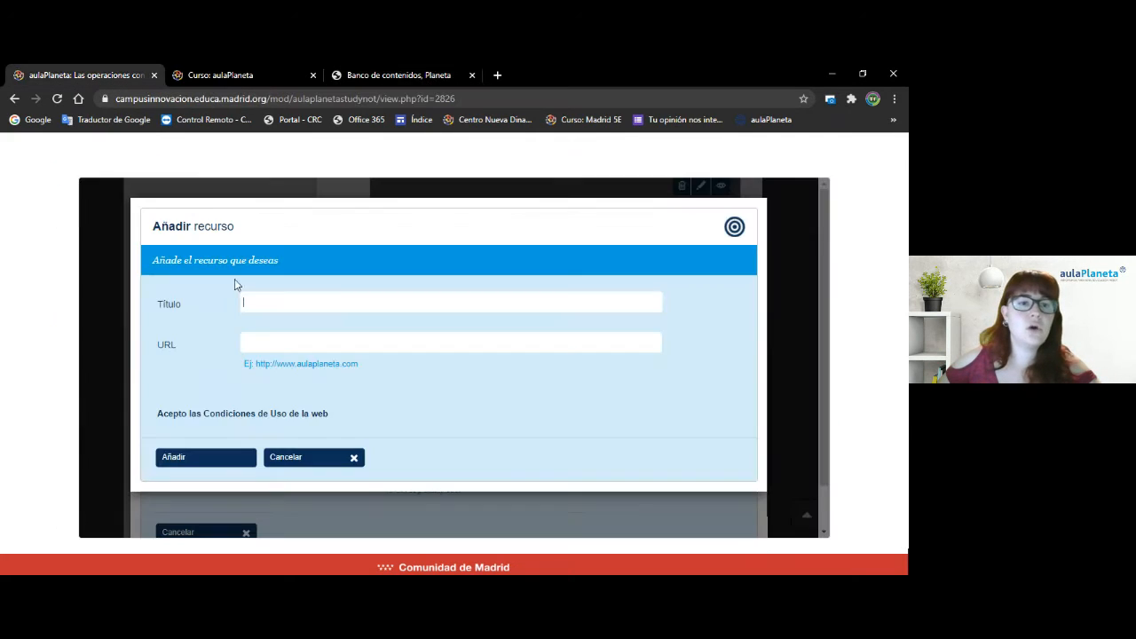
right_click(263, 307)
click(298, 424)
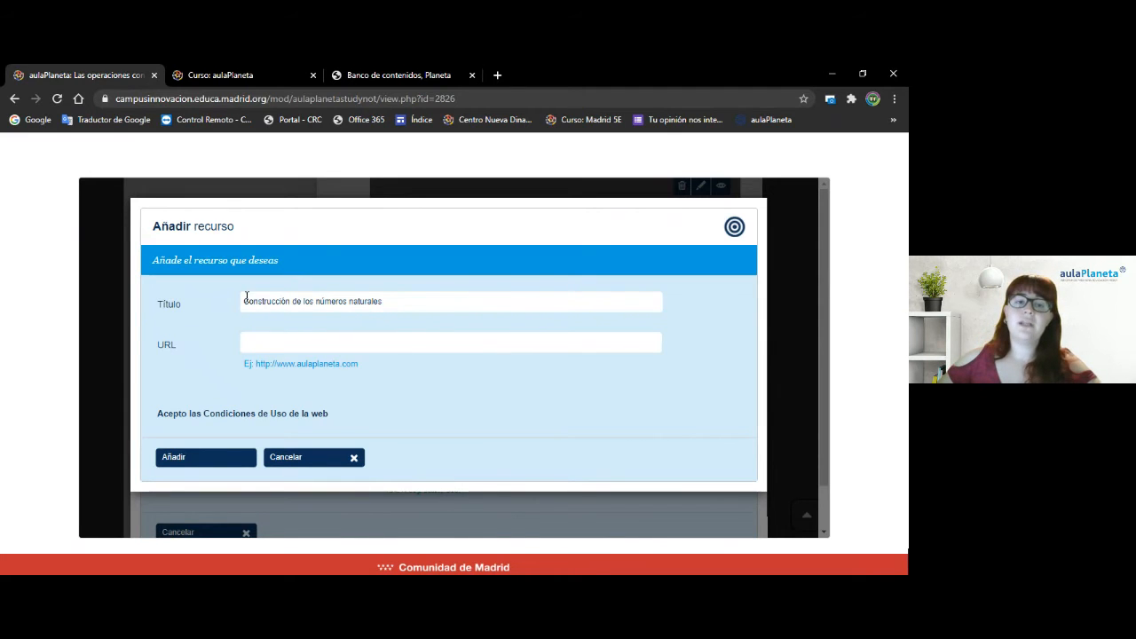
Try to add the web page resource using the article's full URL, including its session token
drag(158, 348, 176, 349)
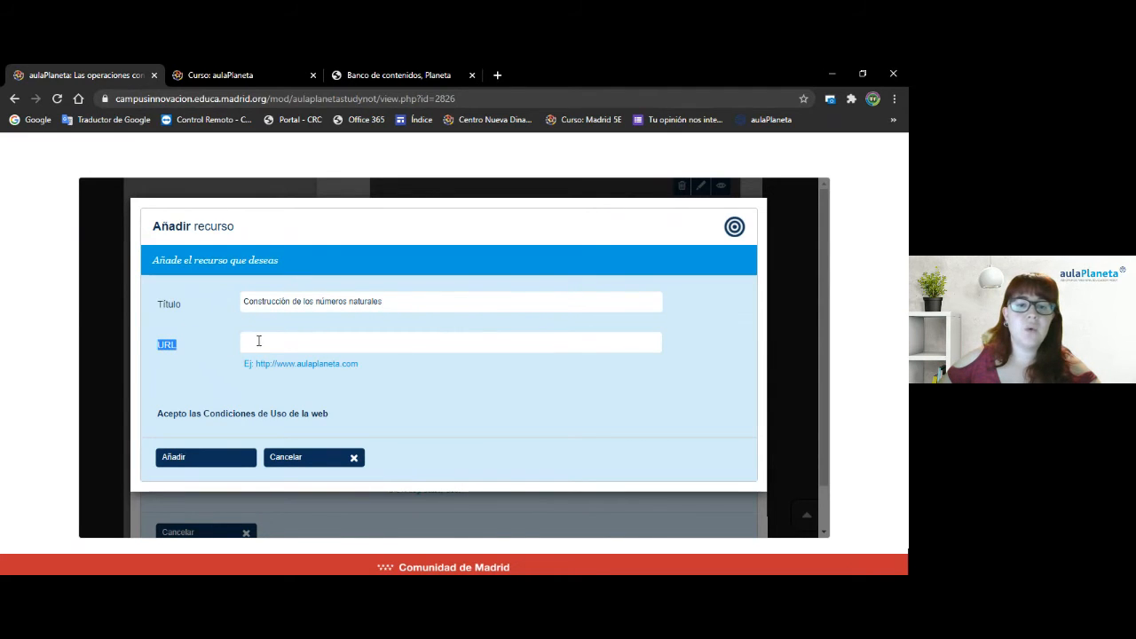
click(259, 341)
click(371, 75)
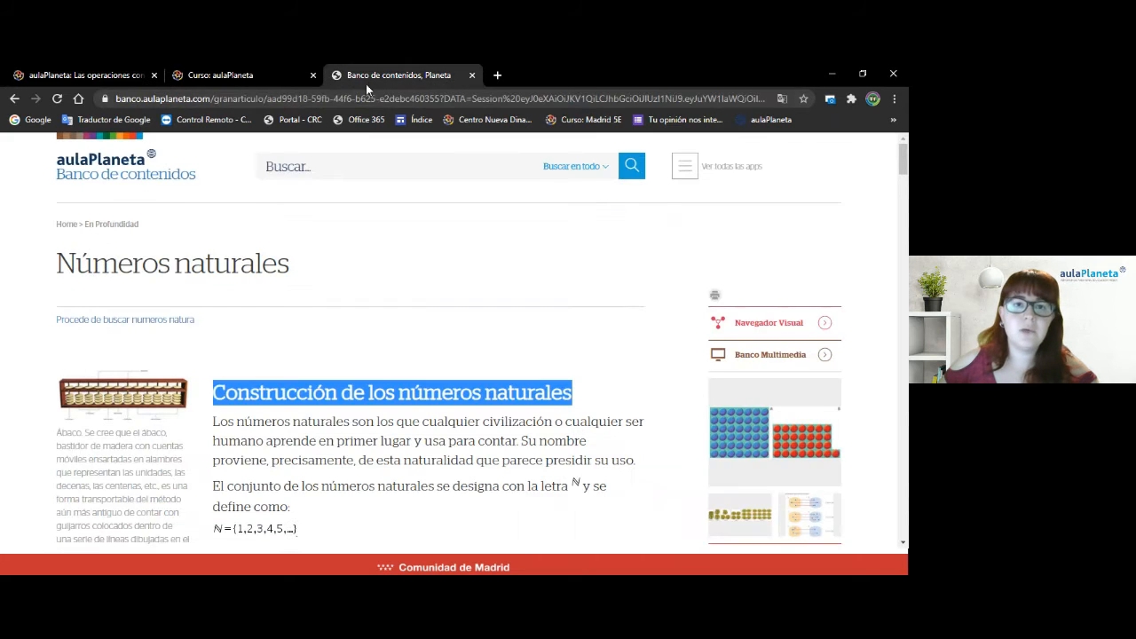
click(366, 99)
right_click(366, 100)
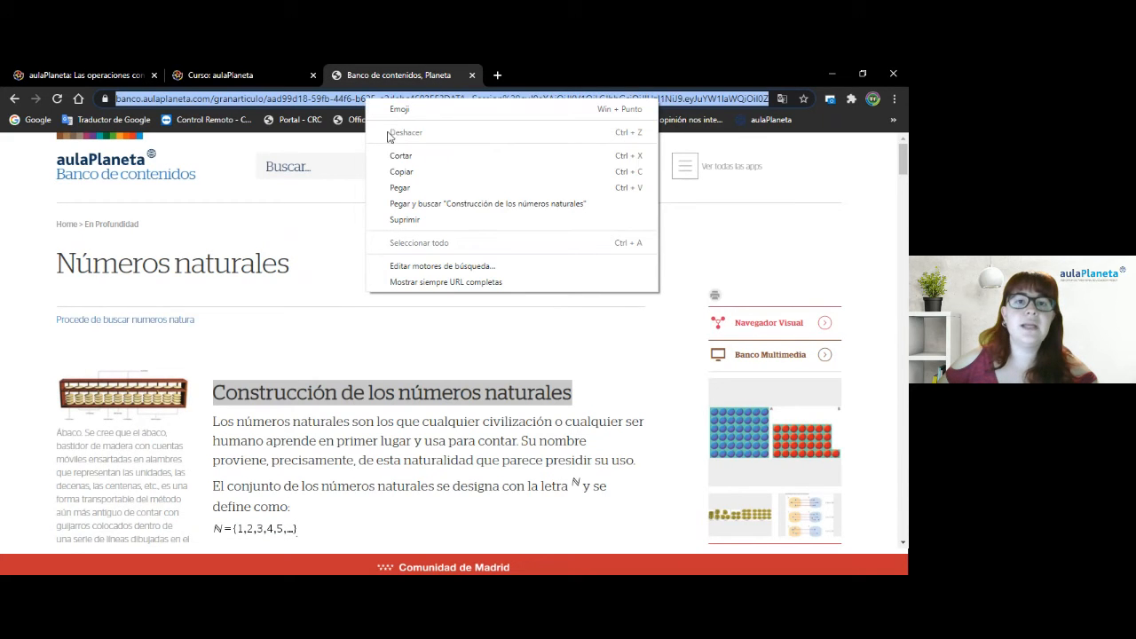
click(407, 172)
click(93, 78)
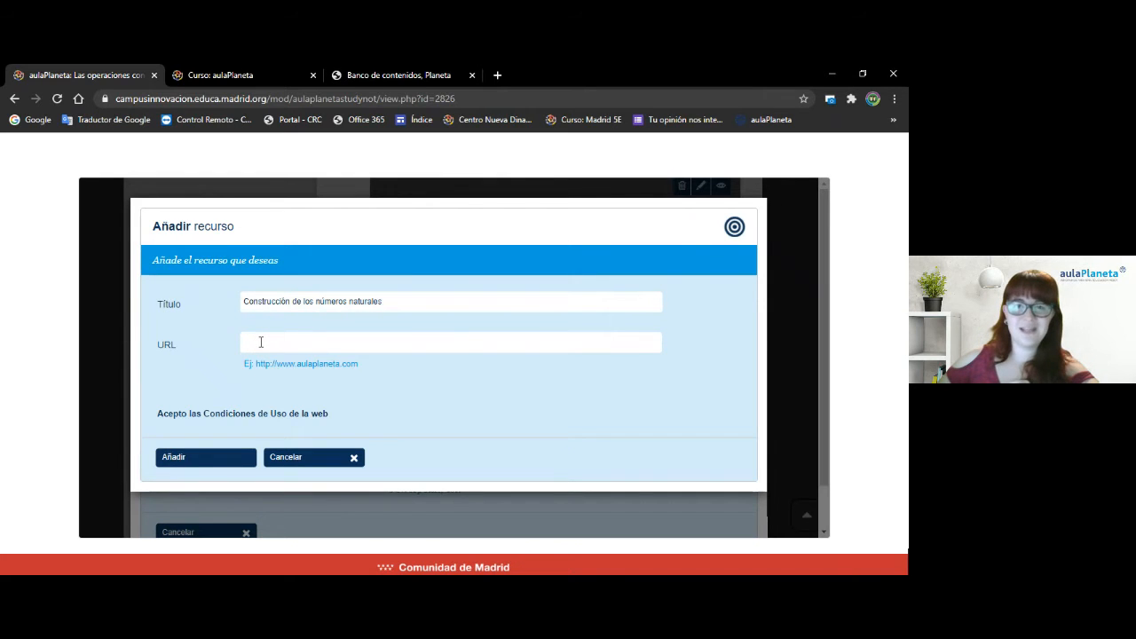
right_click(261, 342)
click(299, 237)
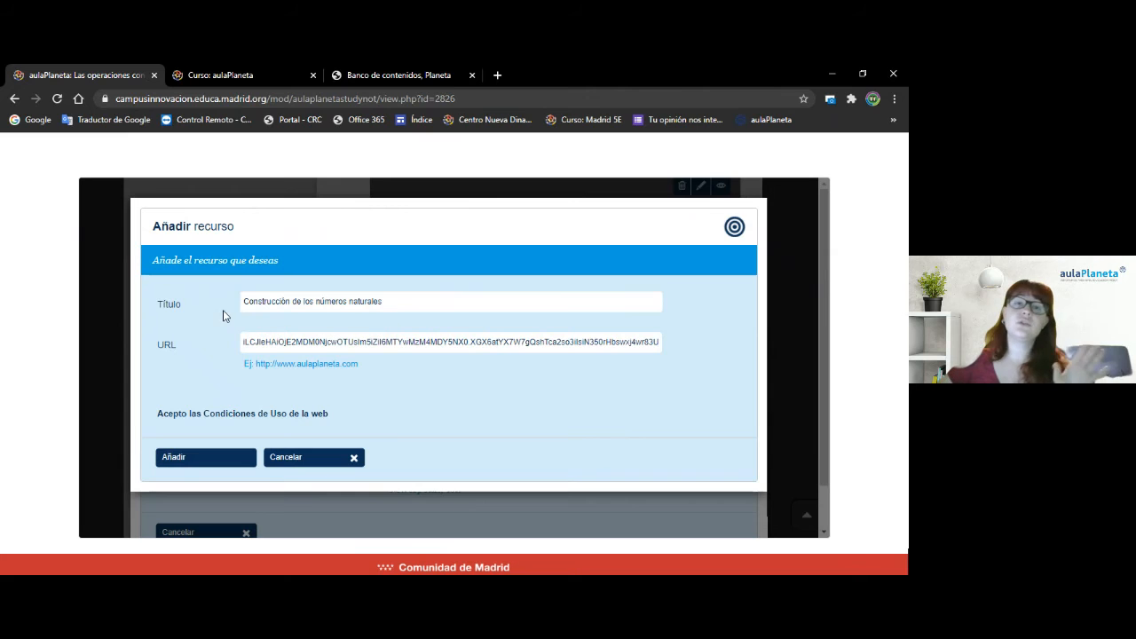
click(178, 459)
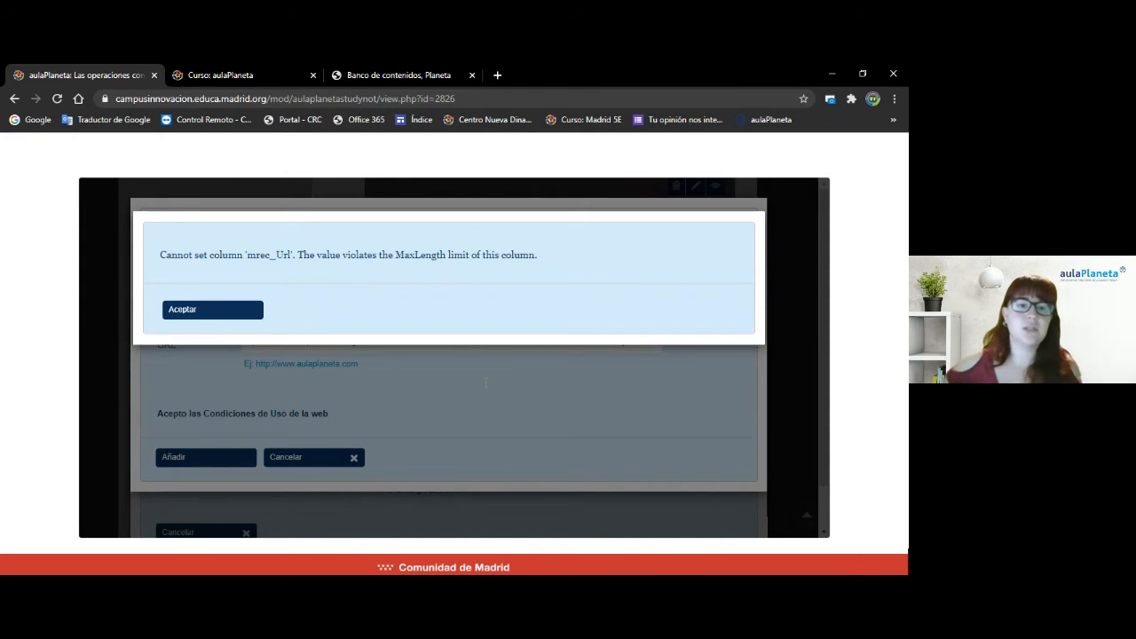
click(223, 310)
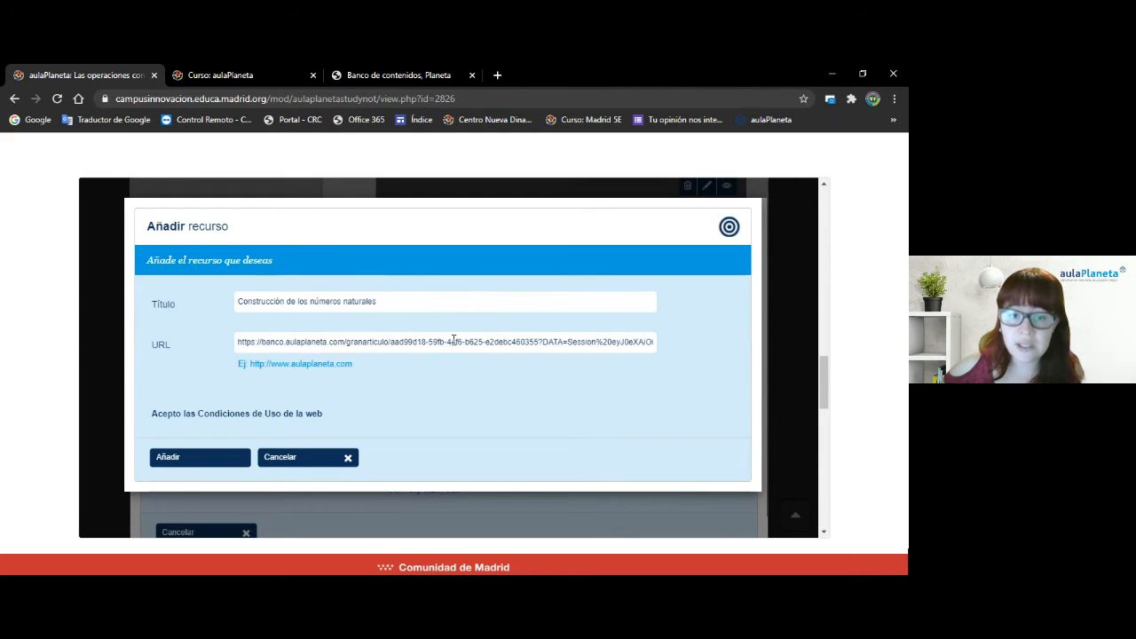
Search the Banco de contenidos for "numeros na", reopen the entry "naturales, números", and open its illustration of blue and red circles
click(389, 76)
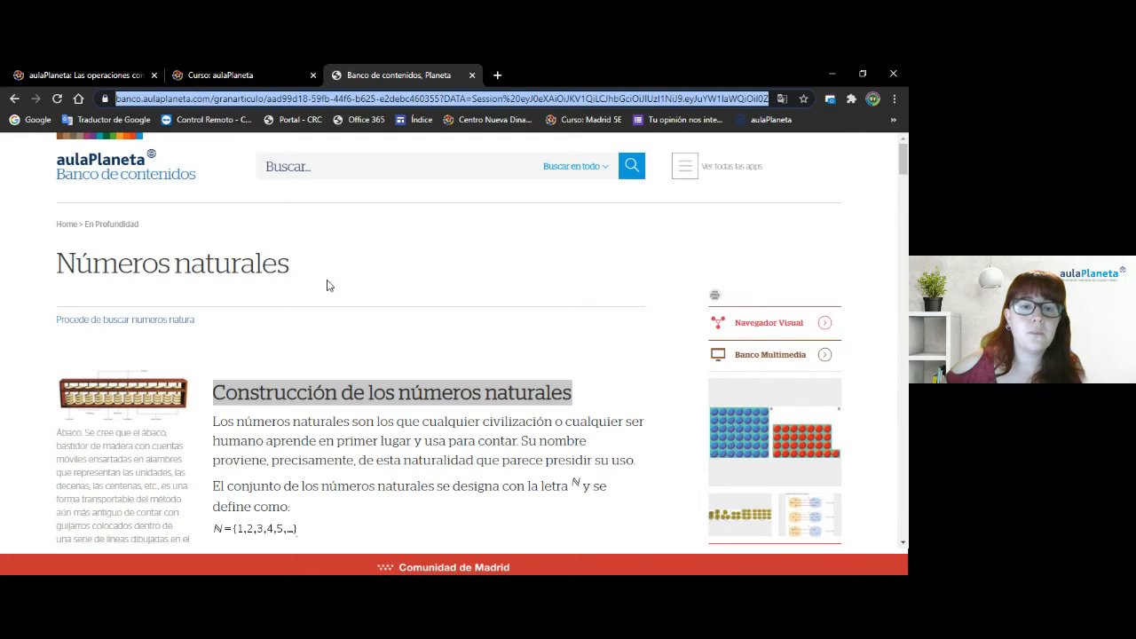
click(297, 164)
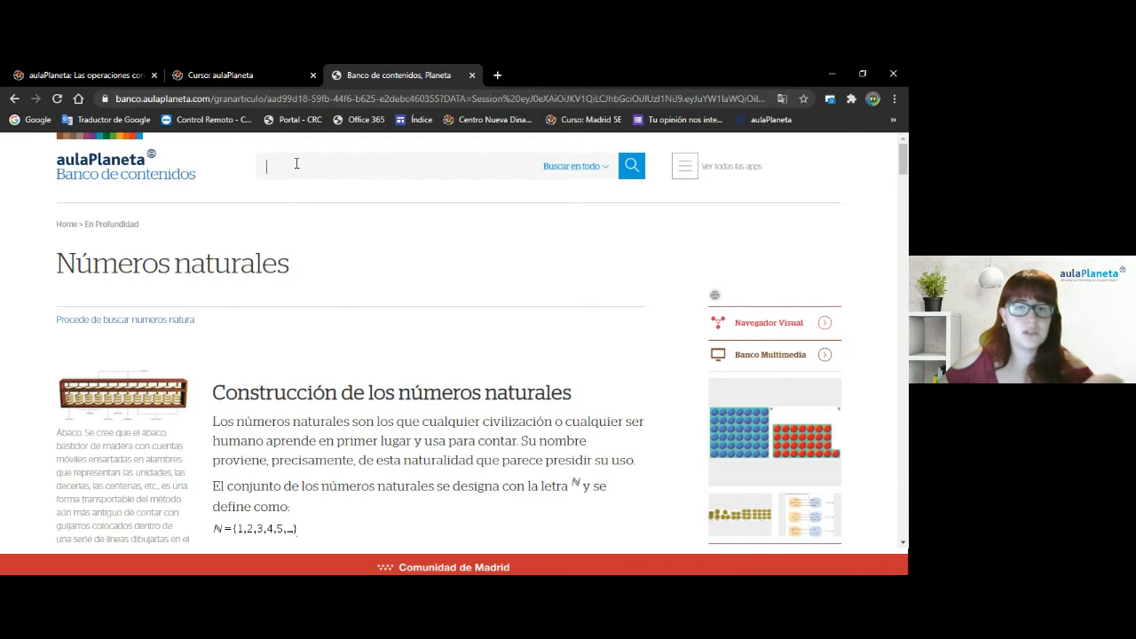
text(numeros na)
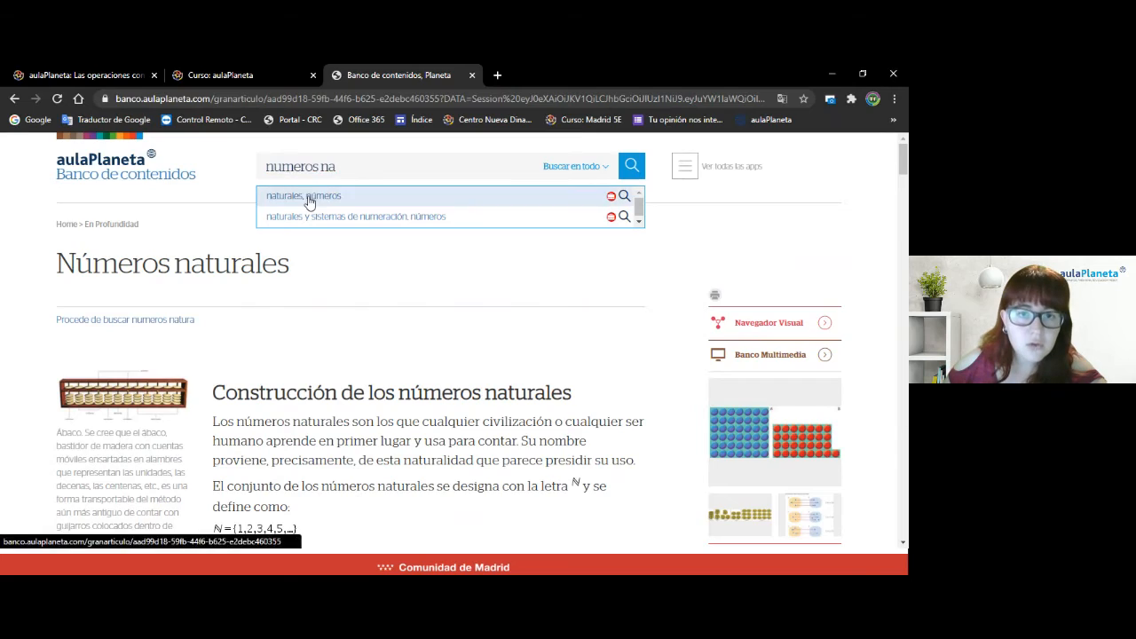
click(307, 197)
scroll(275, 318, down, 8)
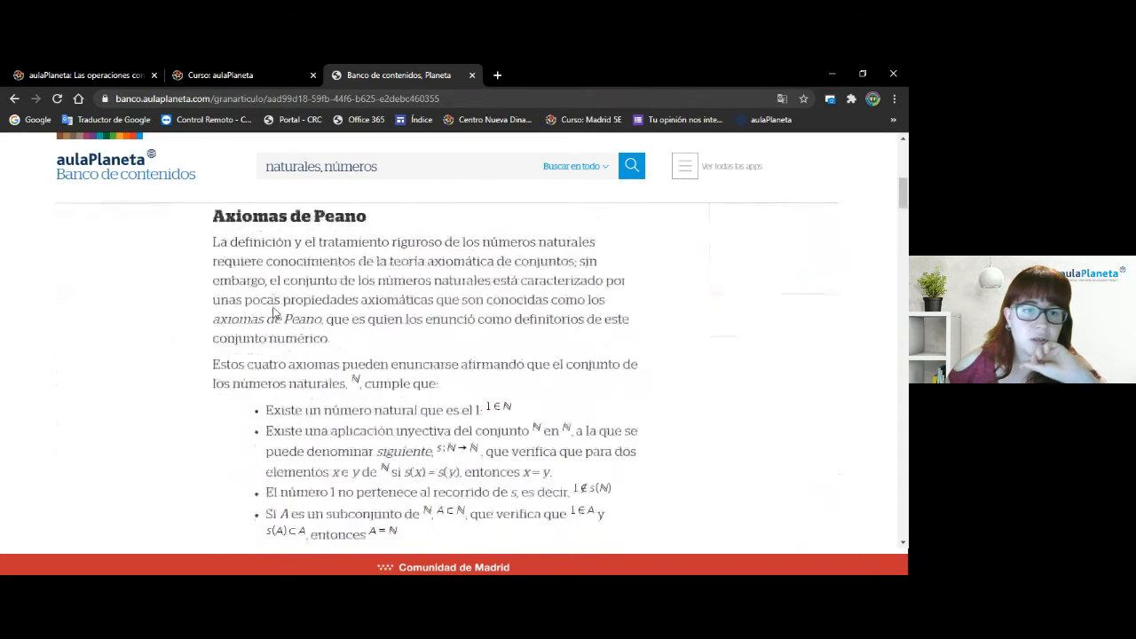
scroll(397, 303, up, 5)
scroll(397, 303, up, 3)
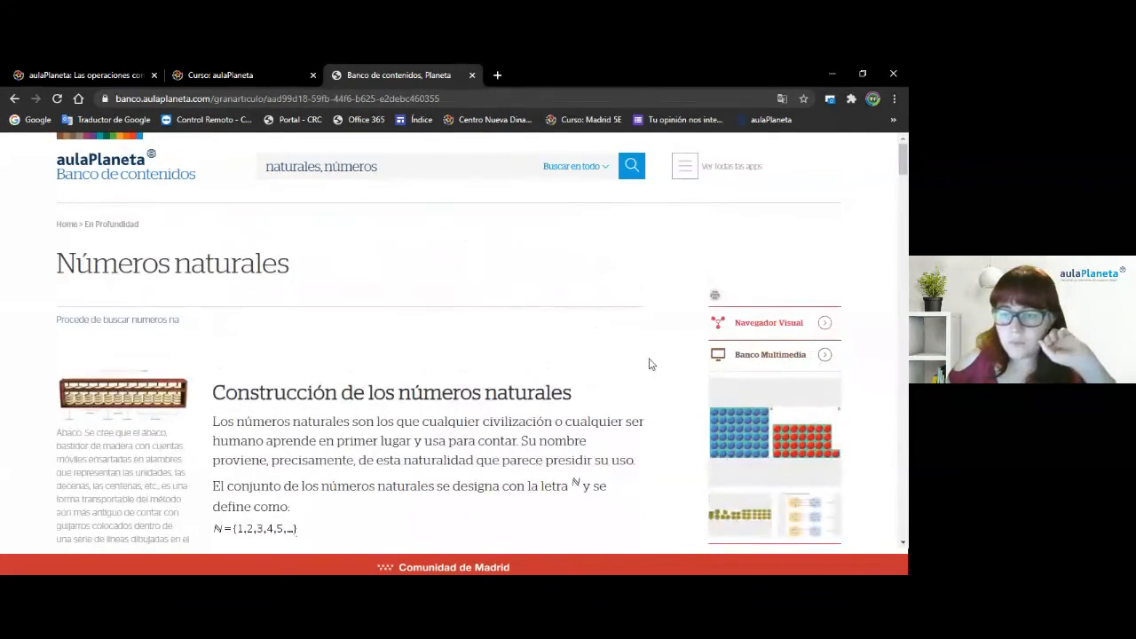
click(715, 430)
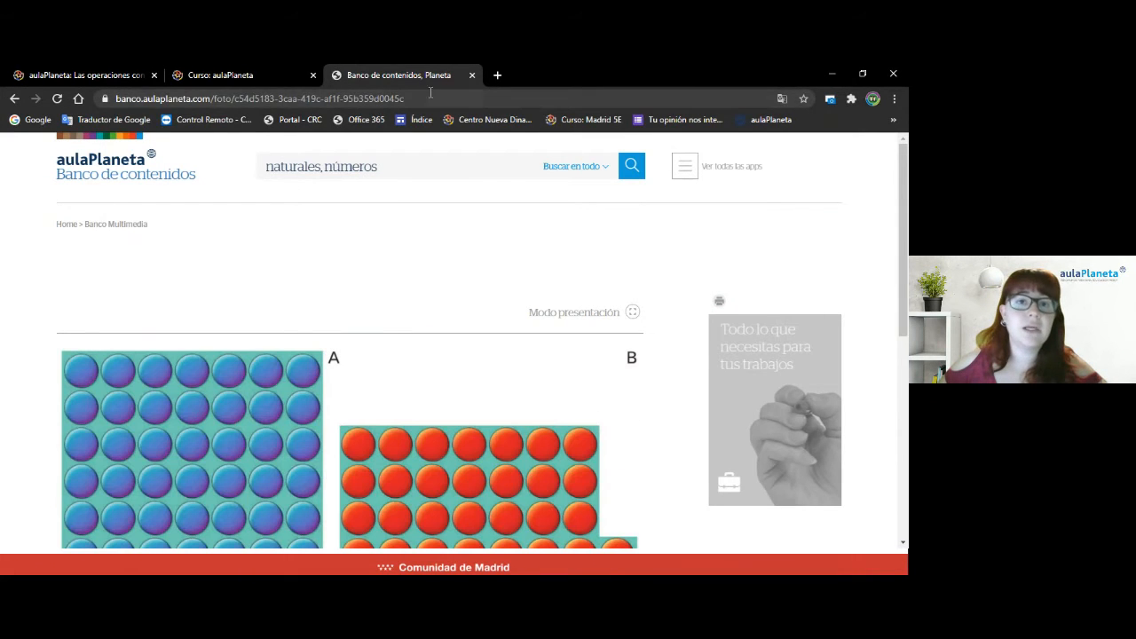
click(422, 100)
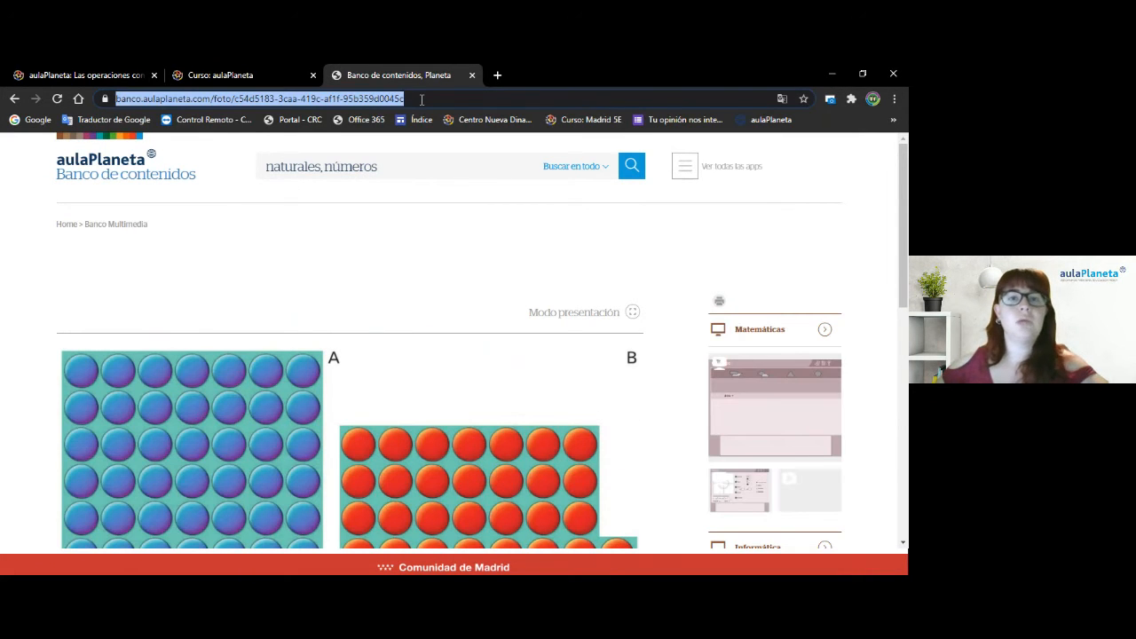
click(109, 77)
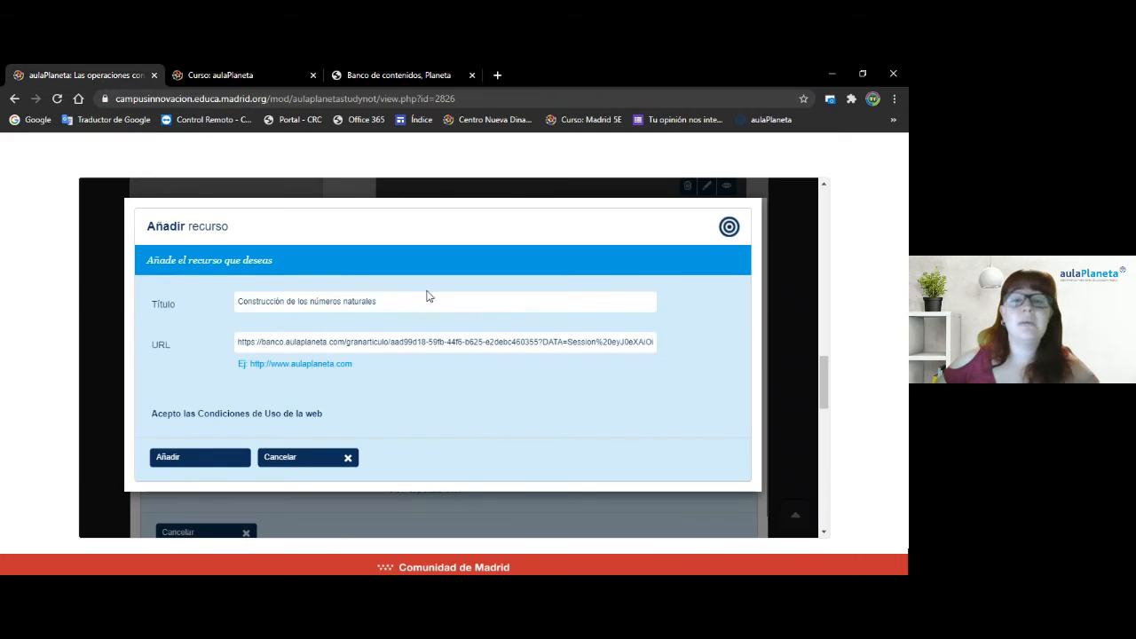
drag(238, 344, 733, 348)
key(BackSpace)
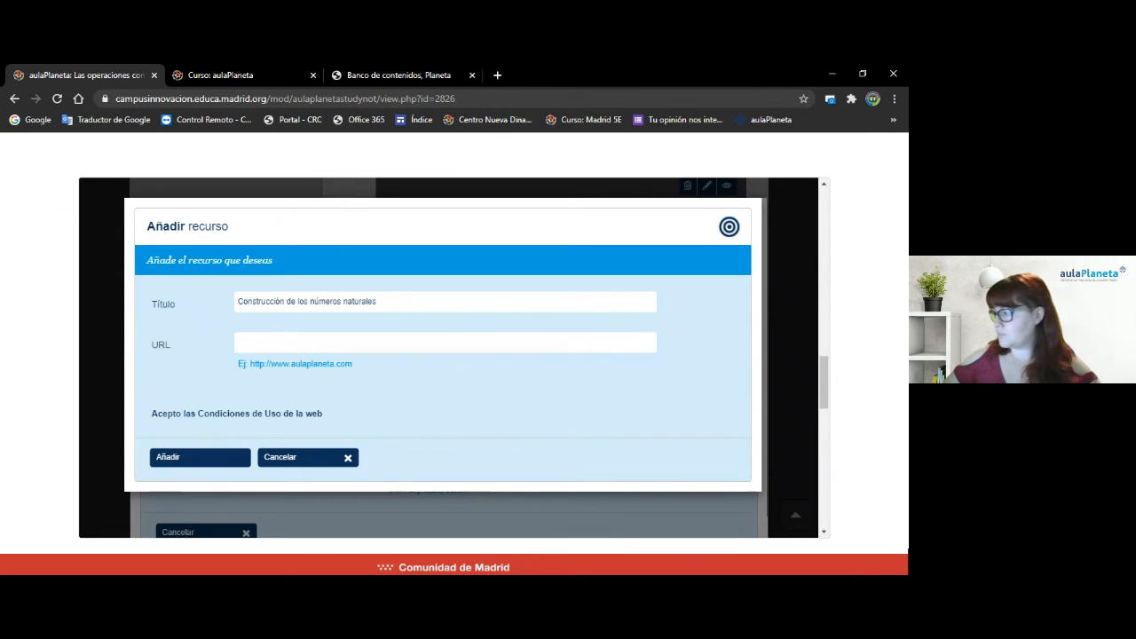
key(alt+Tab)
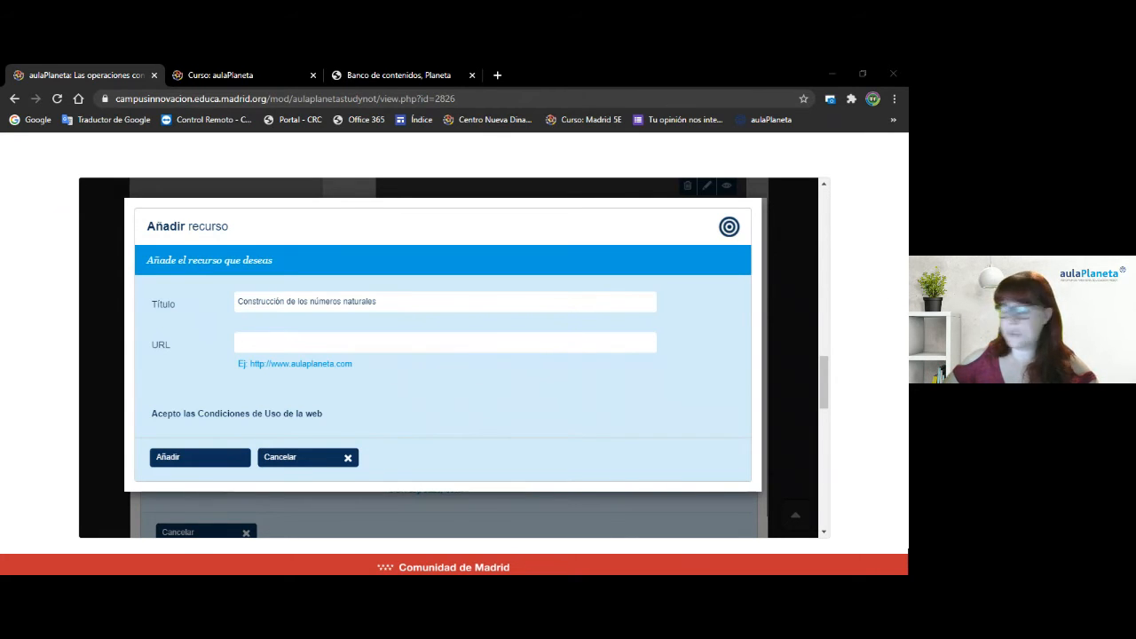
text(https://banco.aulaplaneta.com/granarticulo/aad09d18-59fb-44f6-b625-e2debc460355)
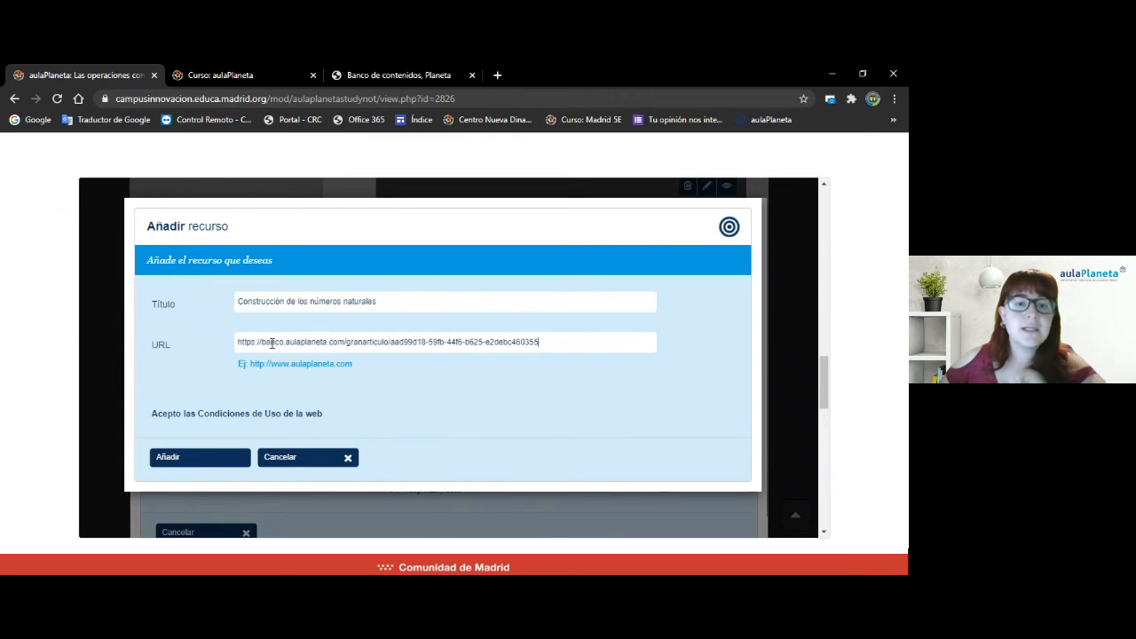
click(197, 460)
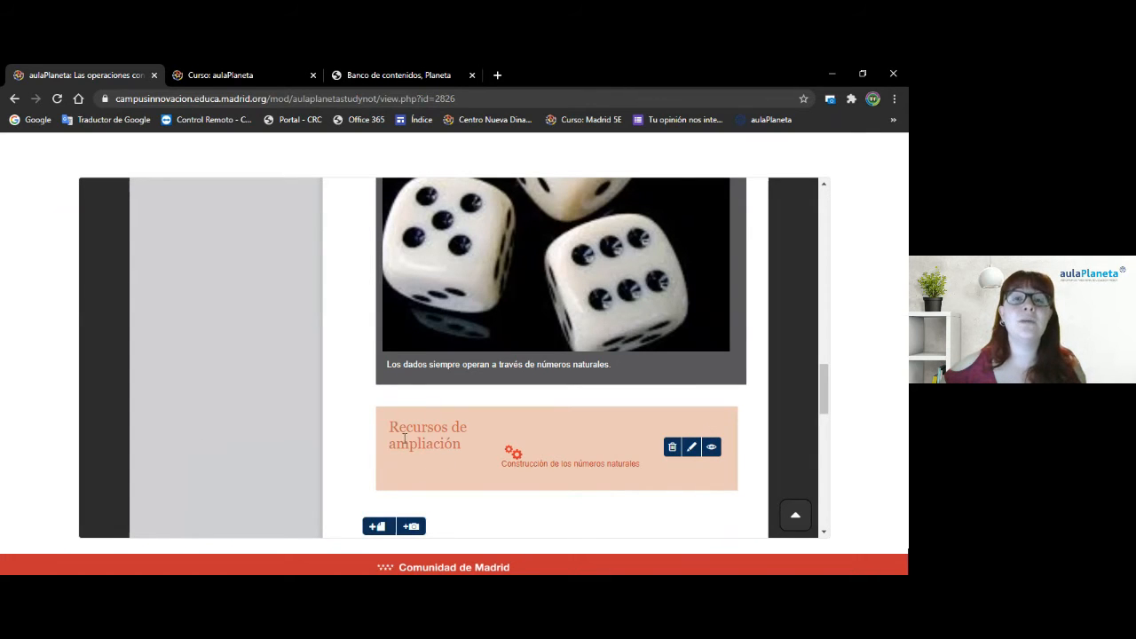
View the "Construcción de los números naturales" resource under Recursos de ampliación, follow its content link, and return to the unit
drag(392, 427, 462, 445)
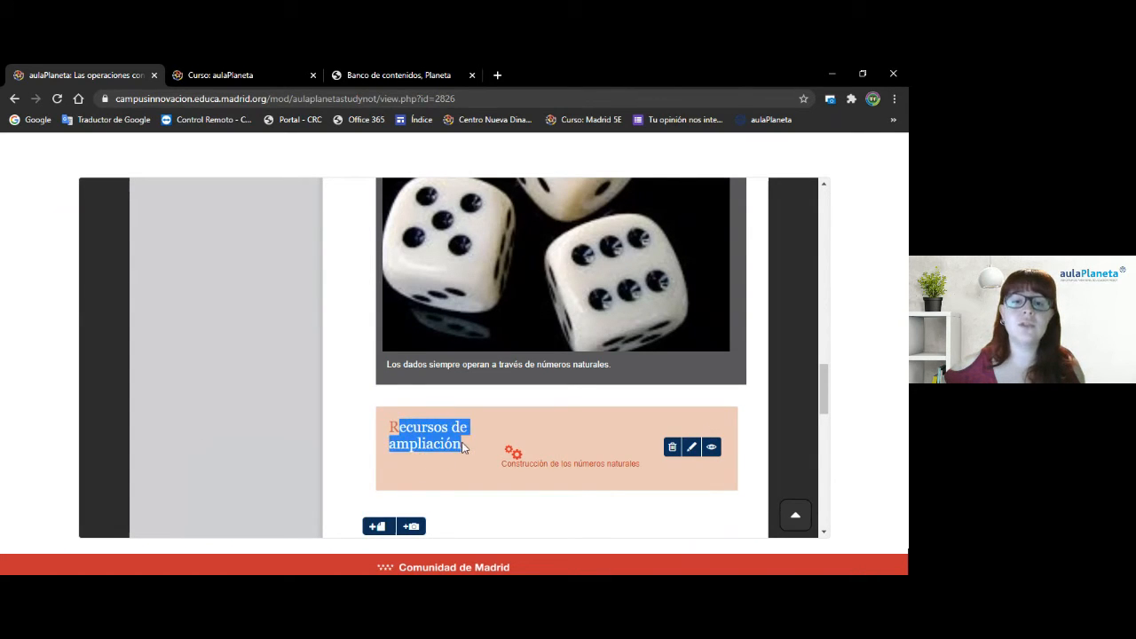
click(462, 444)
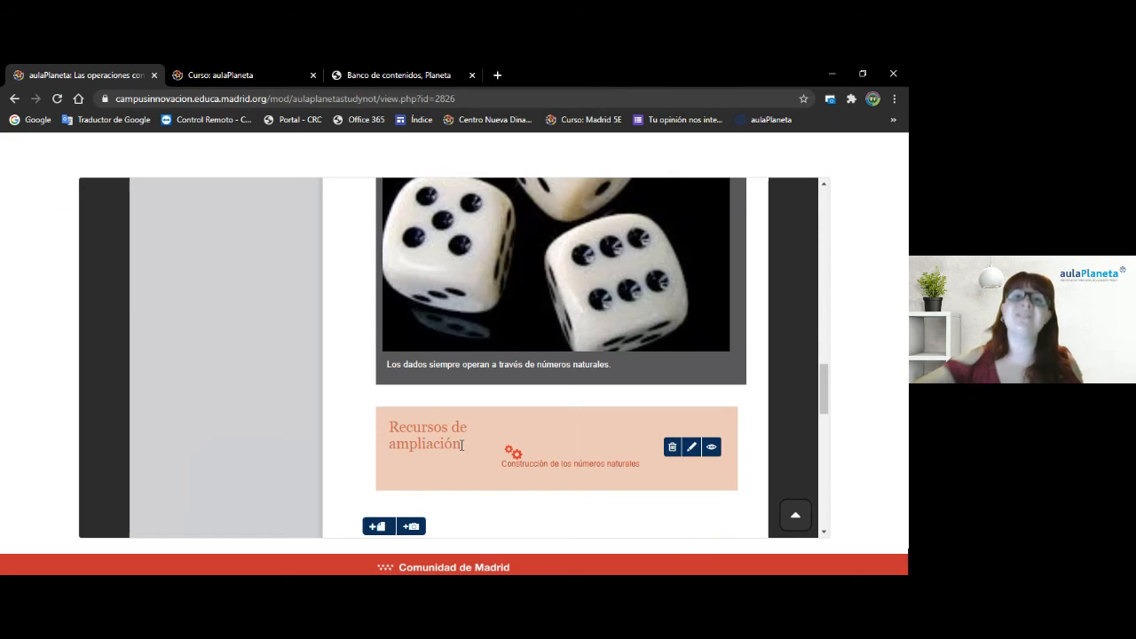
scroll(462, 444, down, 2)
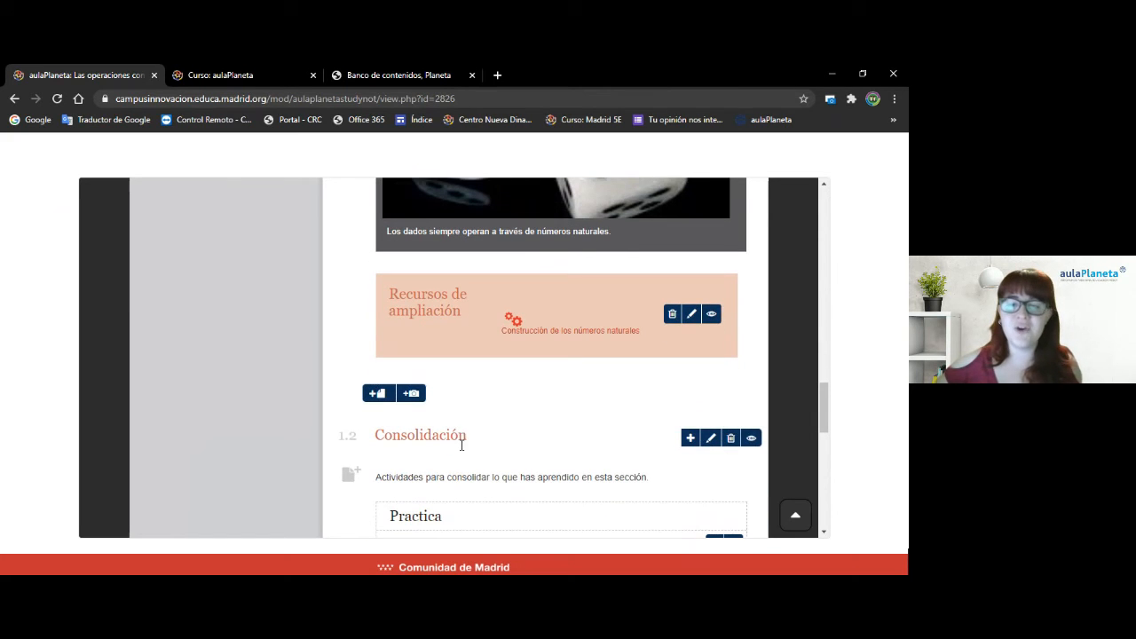
click(529, 331)
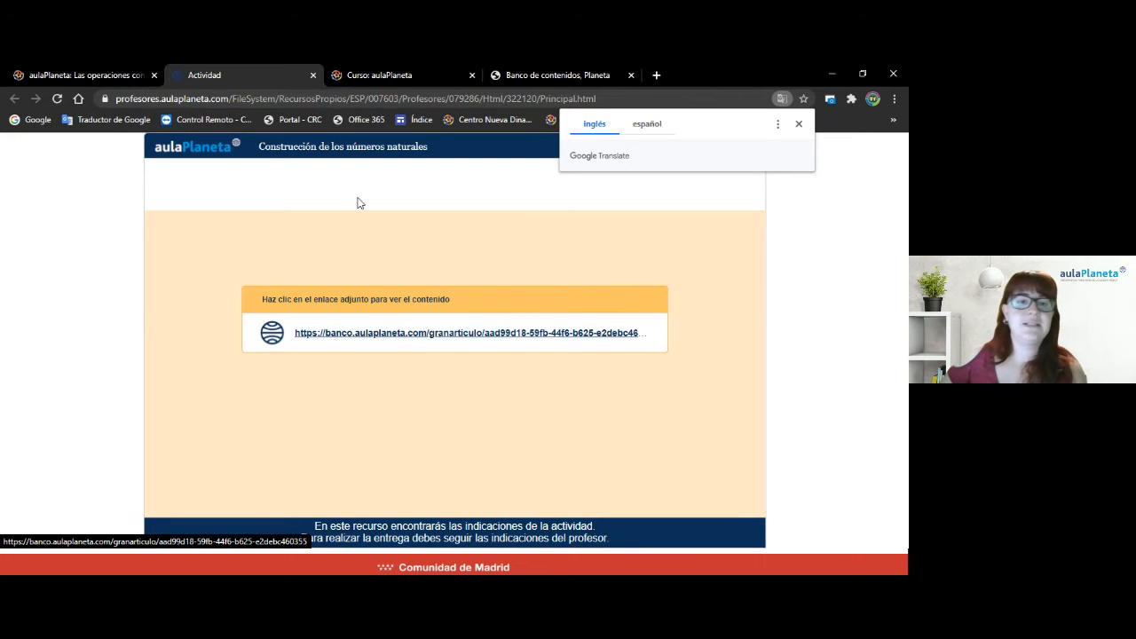
click(799, 124)
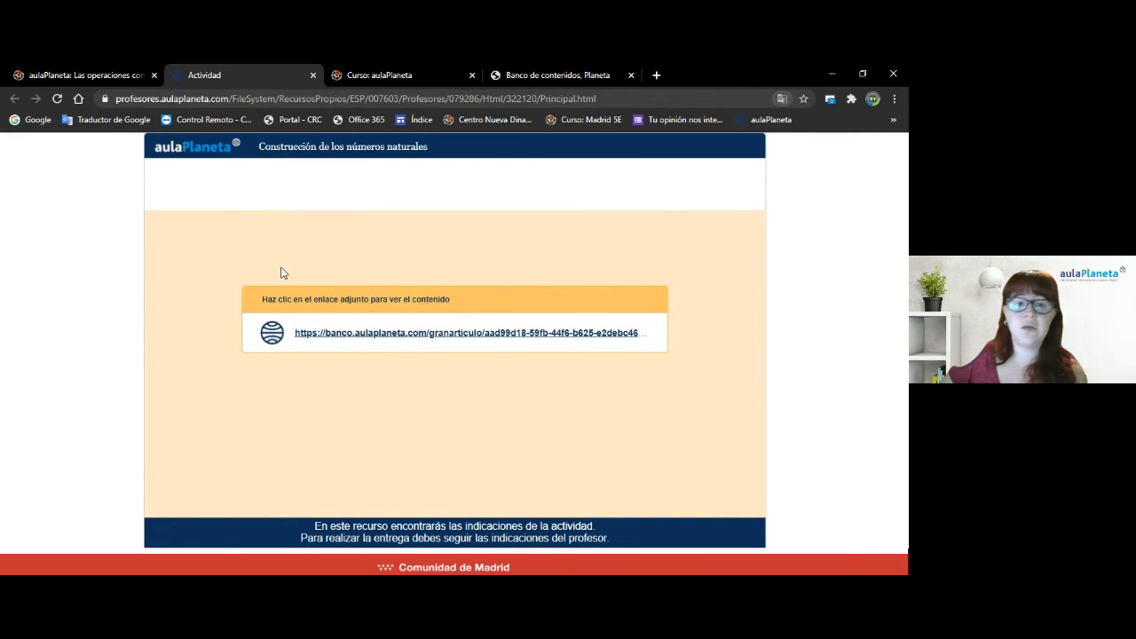
click(325, 336)
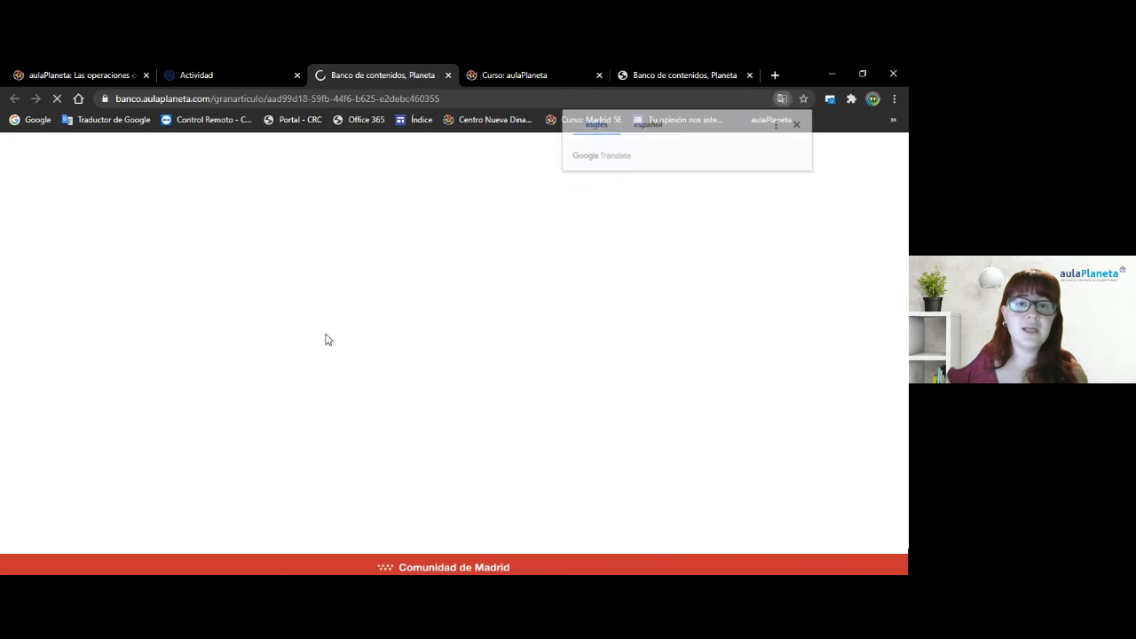
click(449, 75)
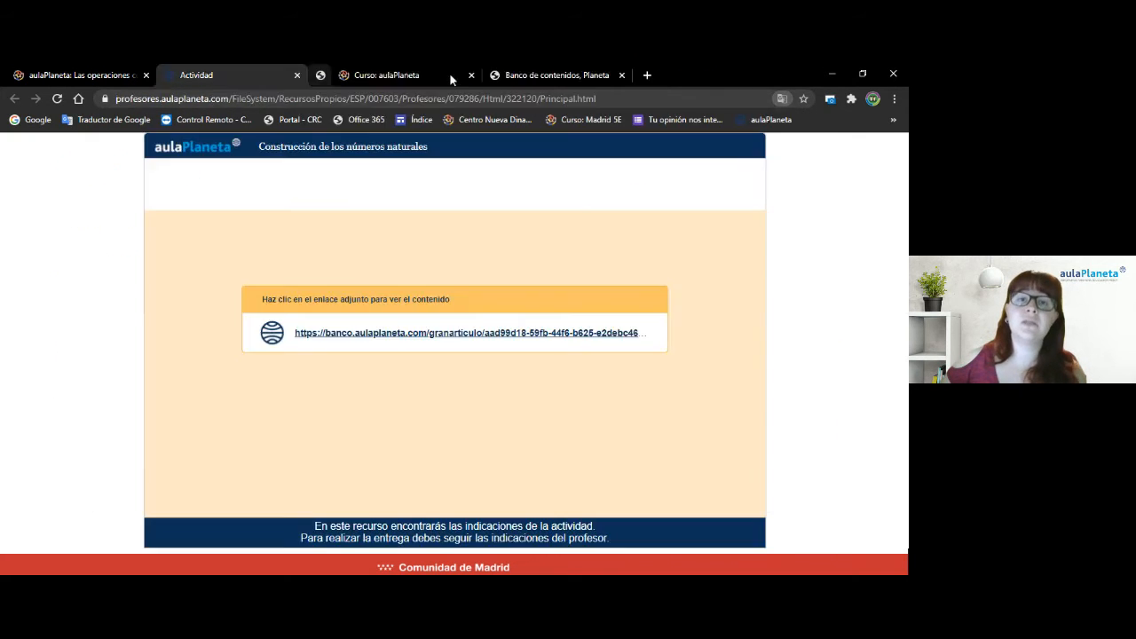
click(449, 75)
click(100, 82)
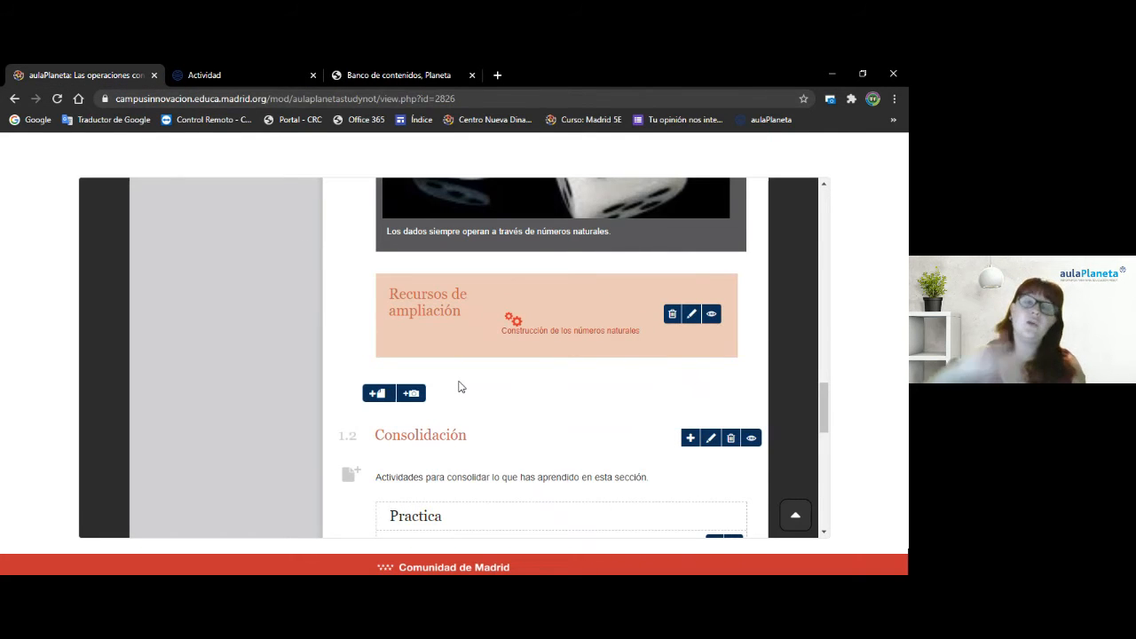
Start adding a YouTube video resource titled "Números naturales" just before section 1.2 Consolidación
click(421, 395)
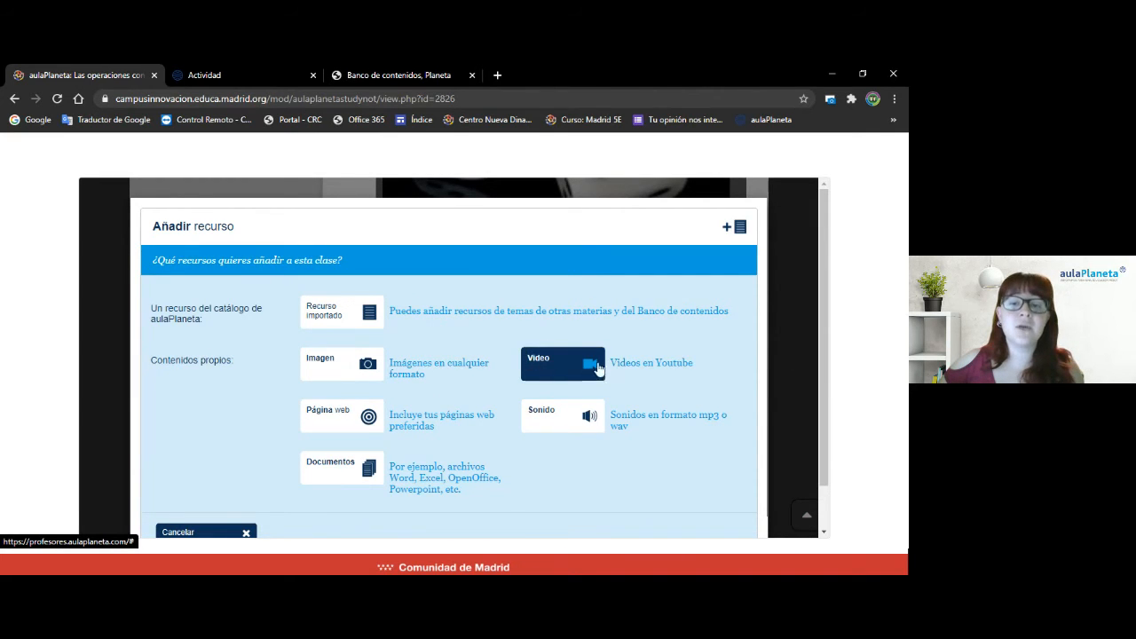
scroll(487, 395, down, 1)
scroll(486, 395, down, 1)
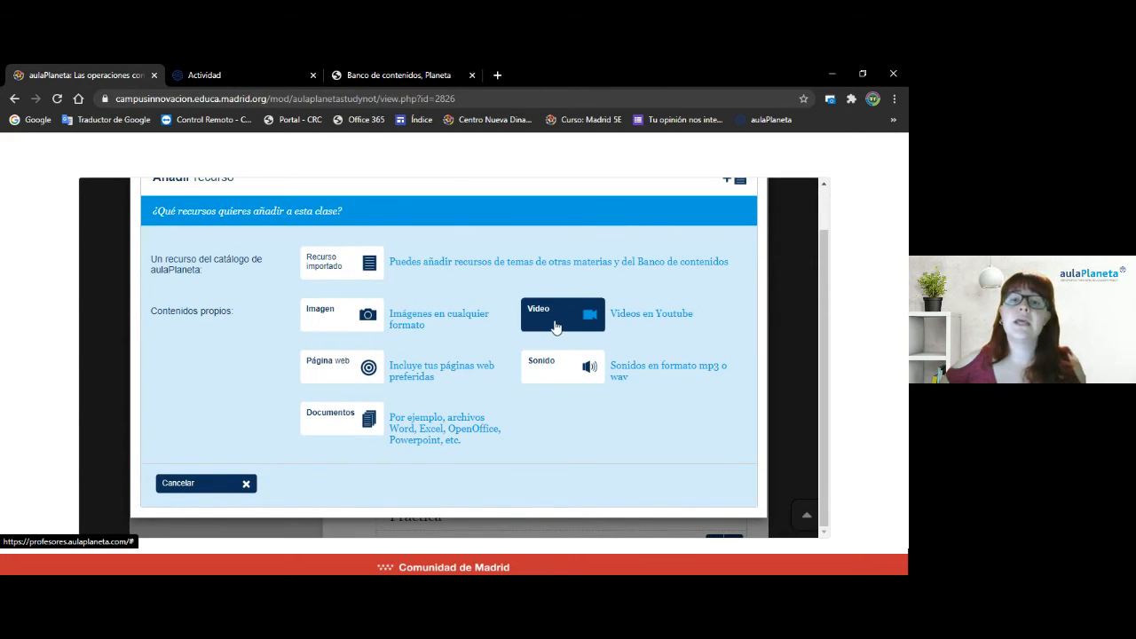
click(551, 320)
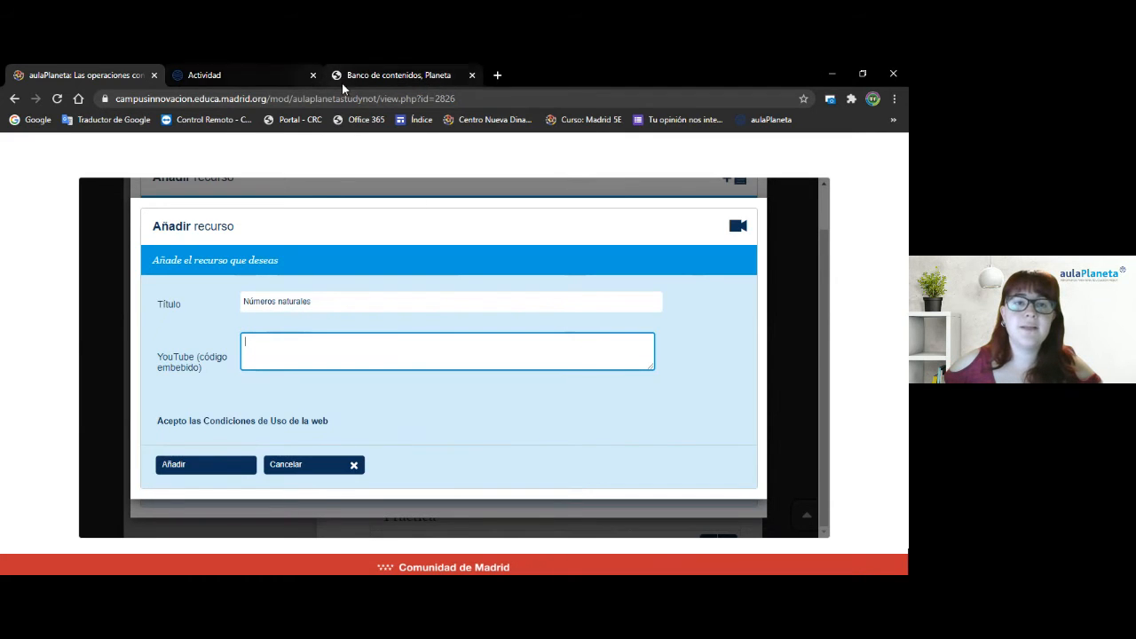
Open the aulaPlaneta YouTube channel in a new browser tab
click(498, 75)
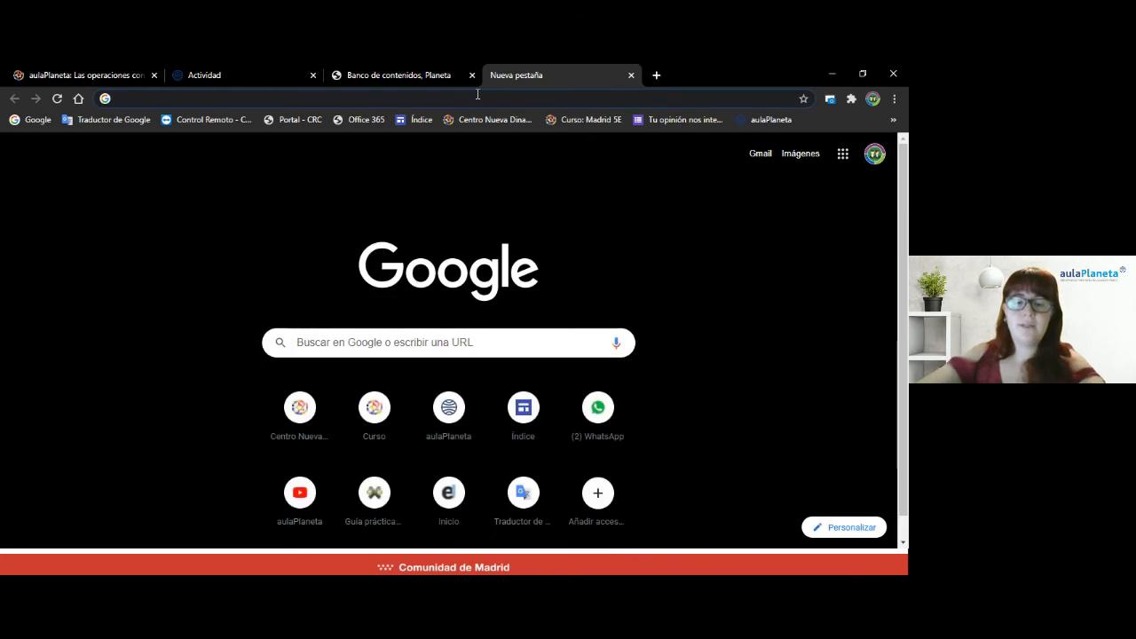
text(youtube)
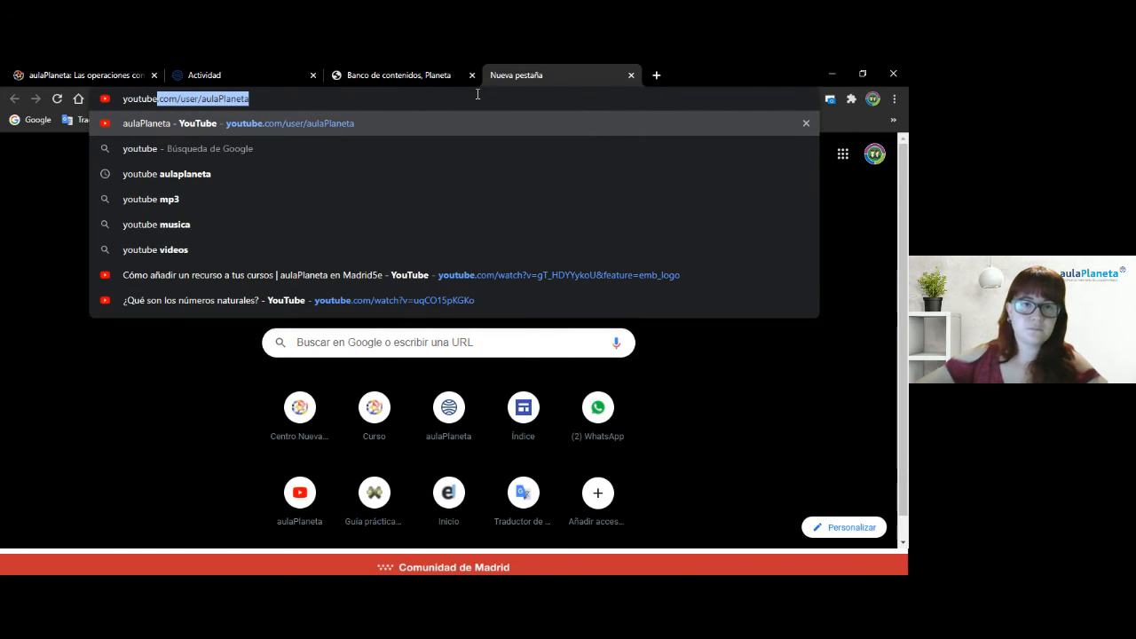
key(Return)
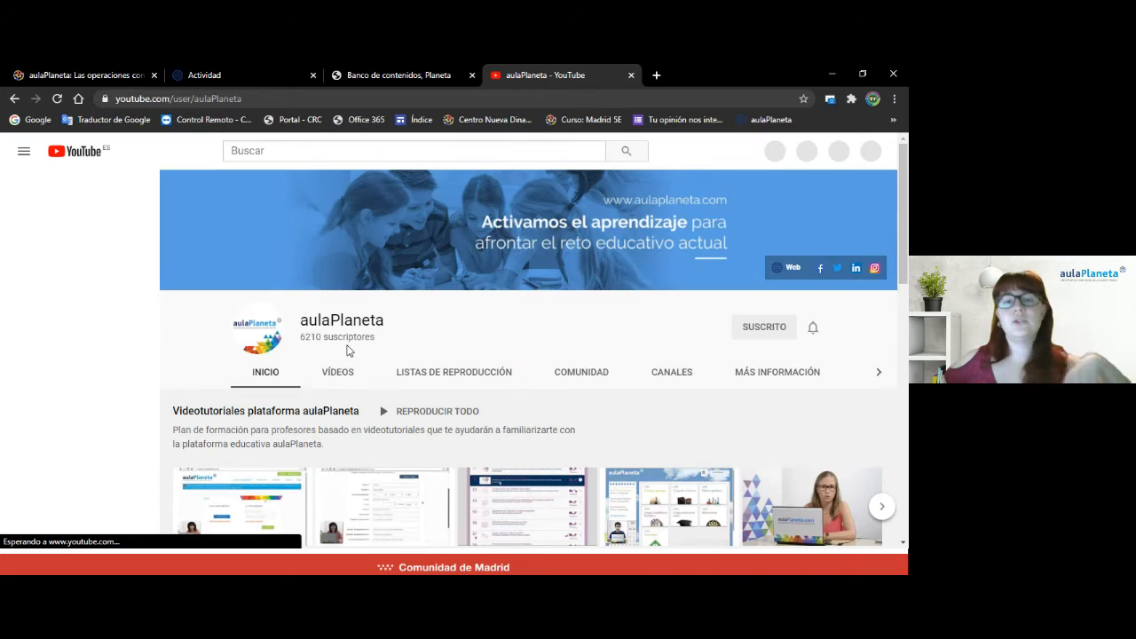
Open the "Cuaderno del profesor y profesora" video from the channel's platform tutorials and pause it
scroll(353, 382, down, 2)
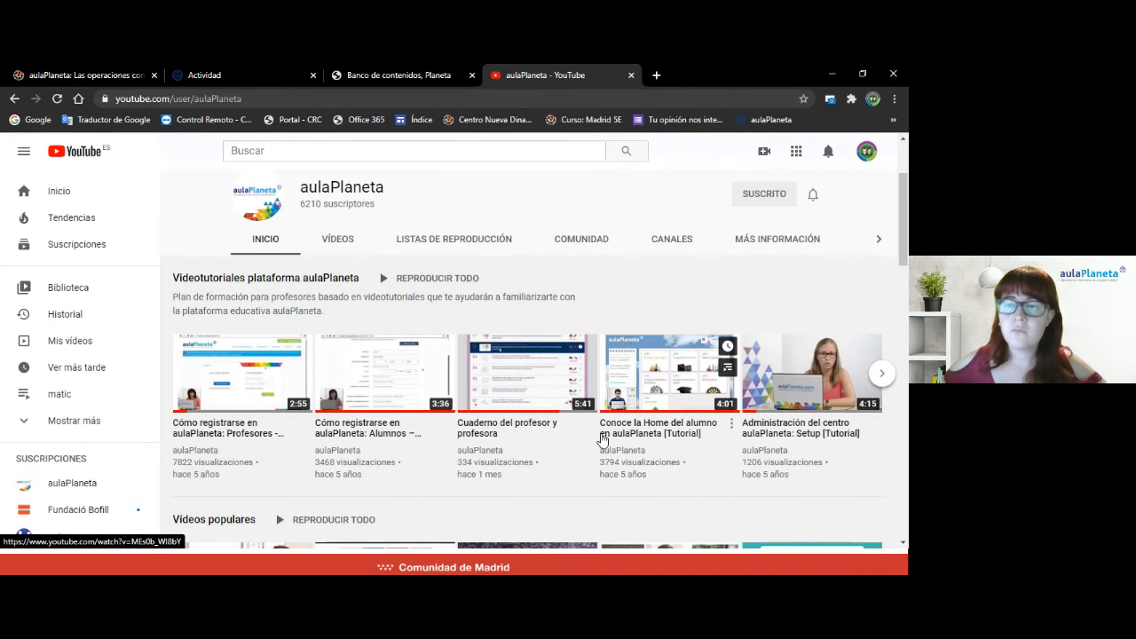
scroll(664, 431, down, 1)
click(522, 311)
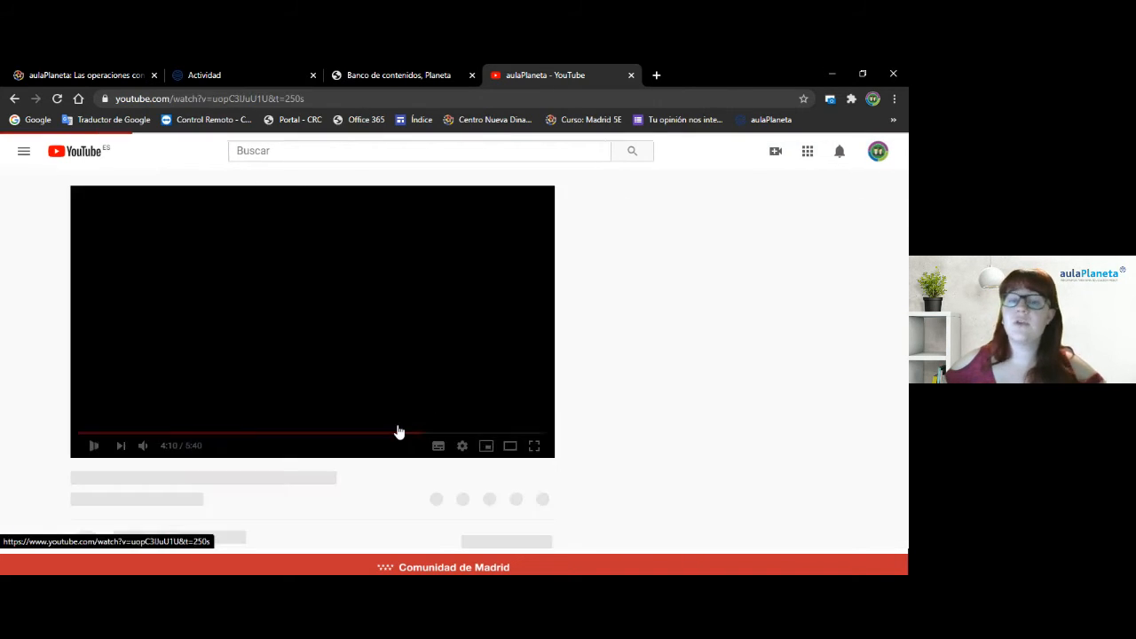
click(89, 445)
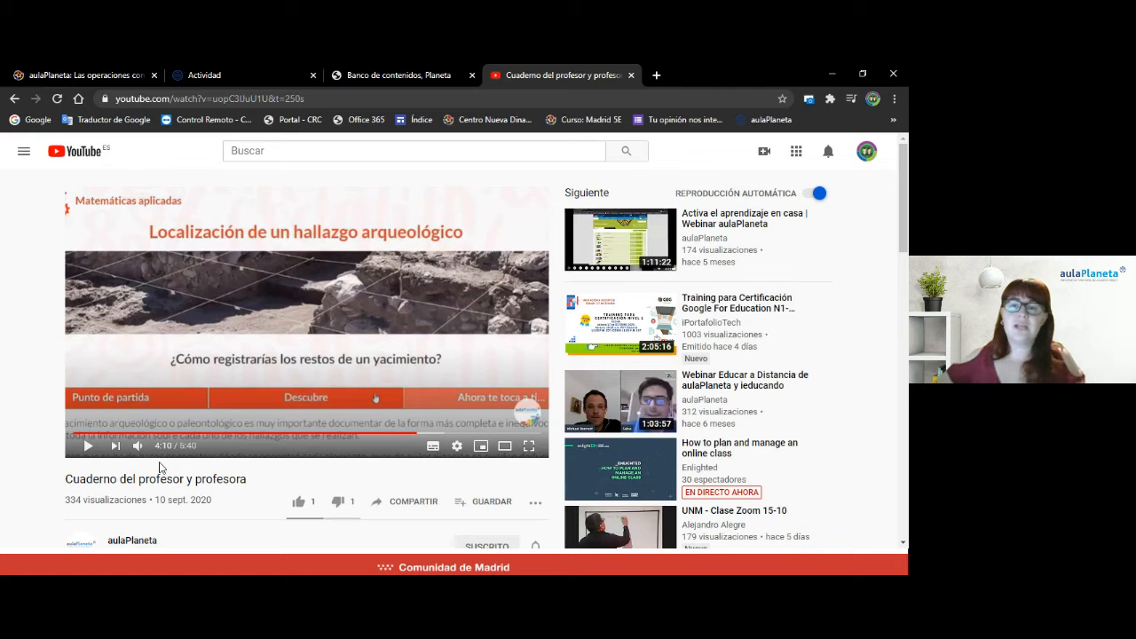
Search YouTube for "numeros naturales", open the Aprendópolis video "¿Qué son los números naturales?", and pause playback
click(245, 152)
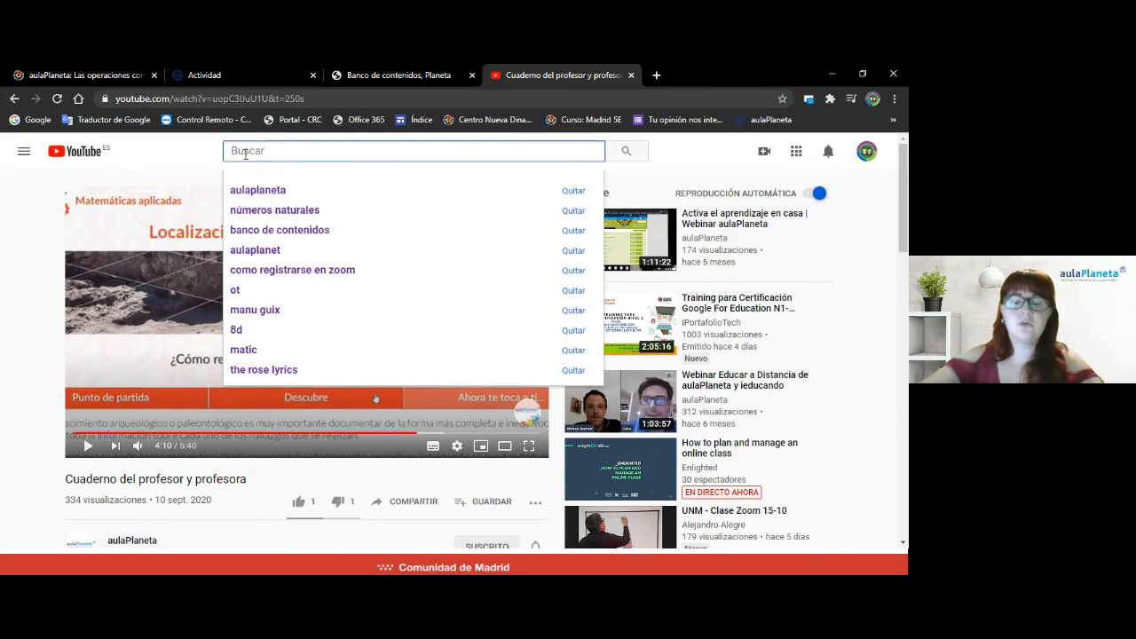
text(numeros na)
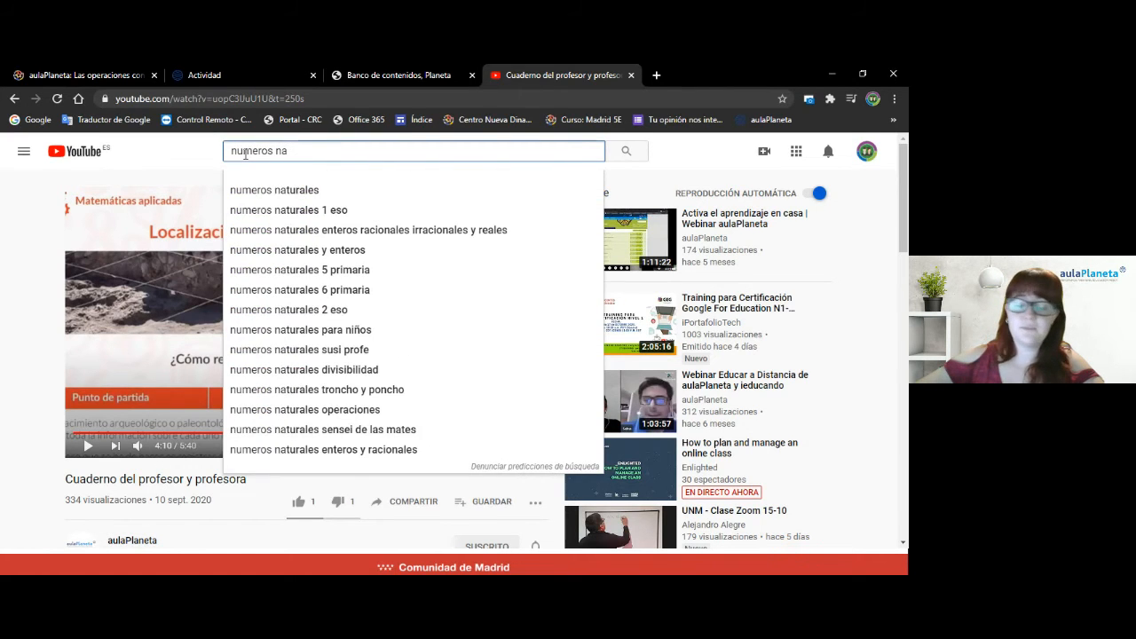
key(Down)
key(Return)
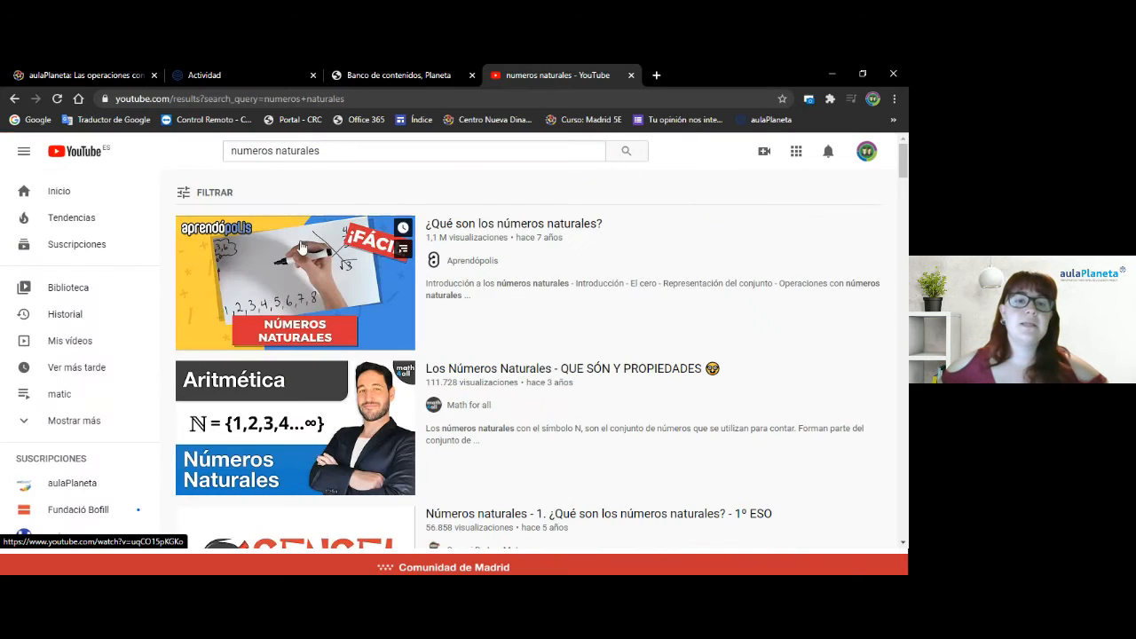
click(300, 320)
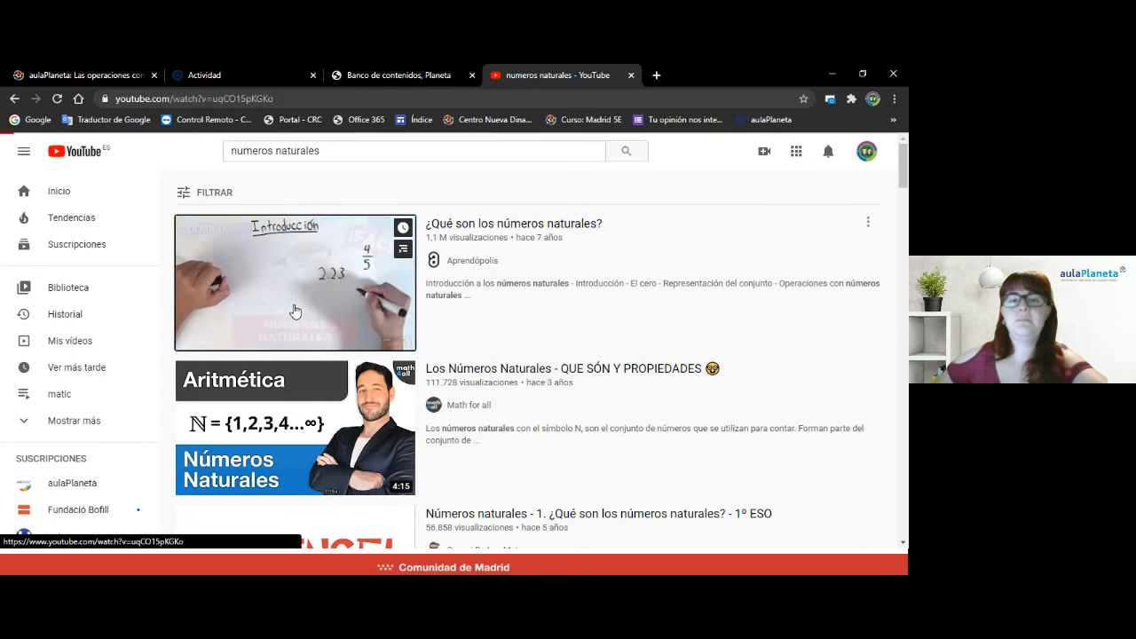
click(94, 449)
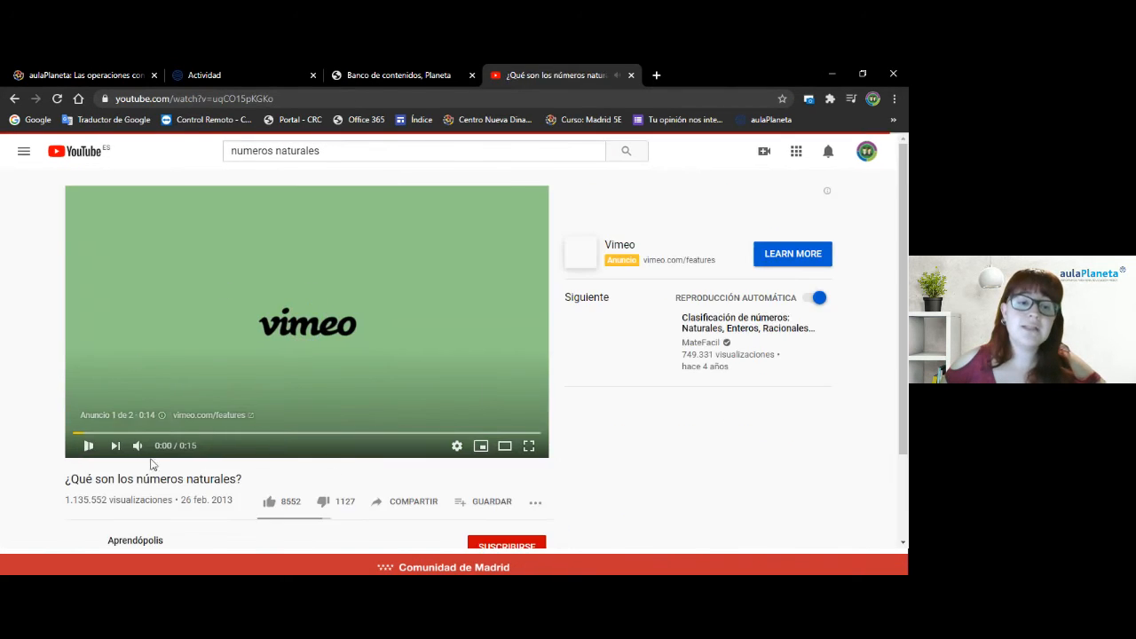
Copy the full iframe embed code of the "¿Qué son los números naturales?" video from its sharing options
scroll(266, 437, down, 1)
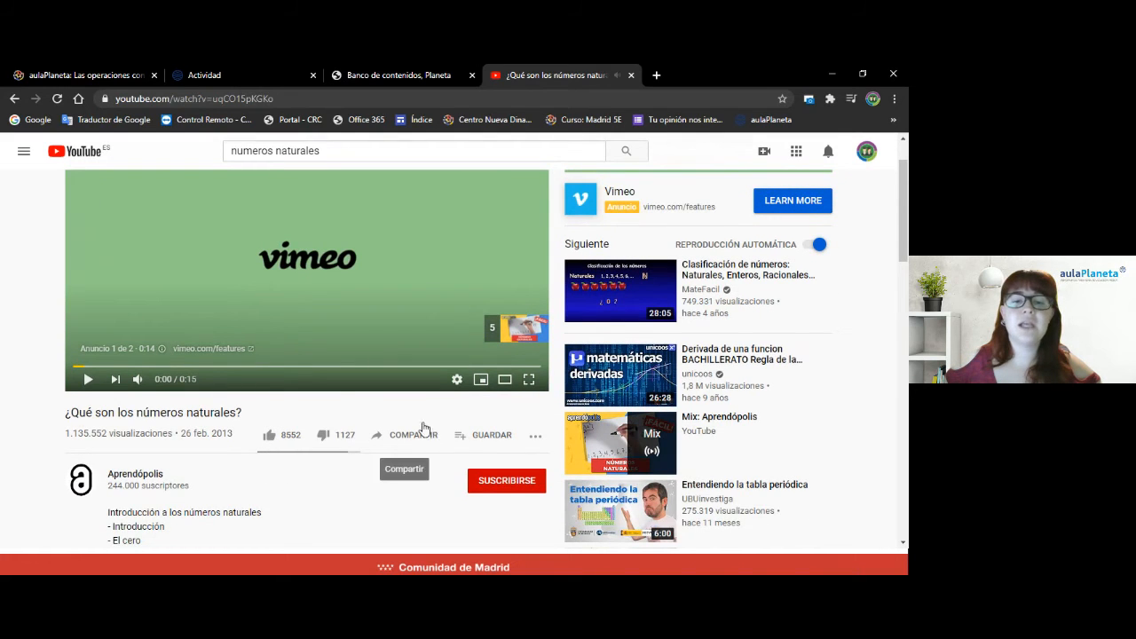
click(395, 438)
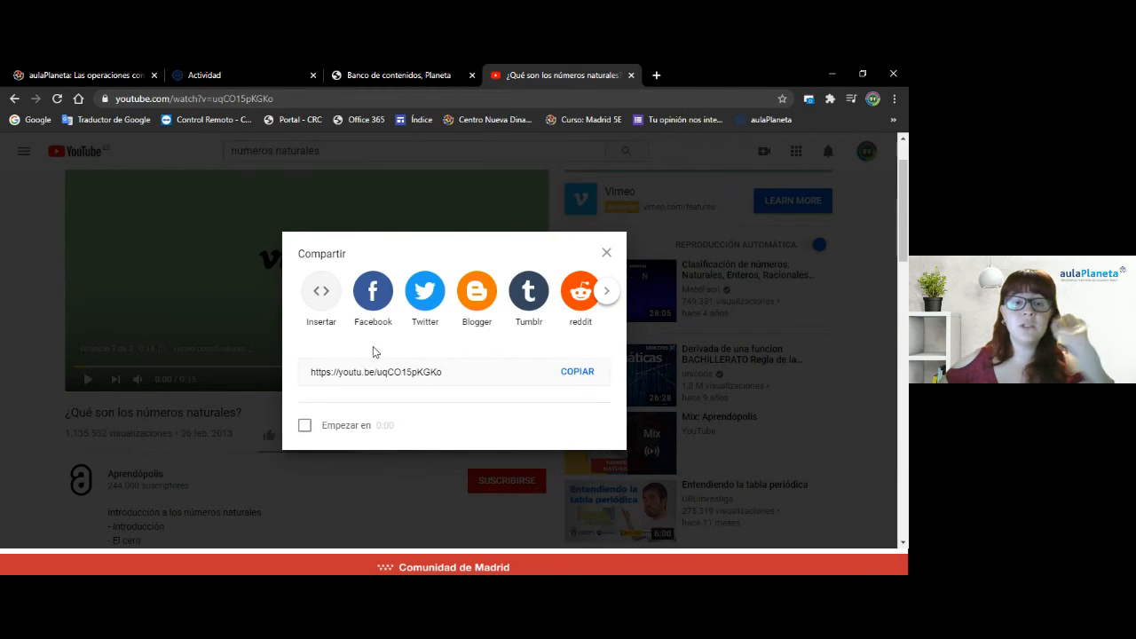
click(66, 75)
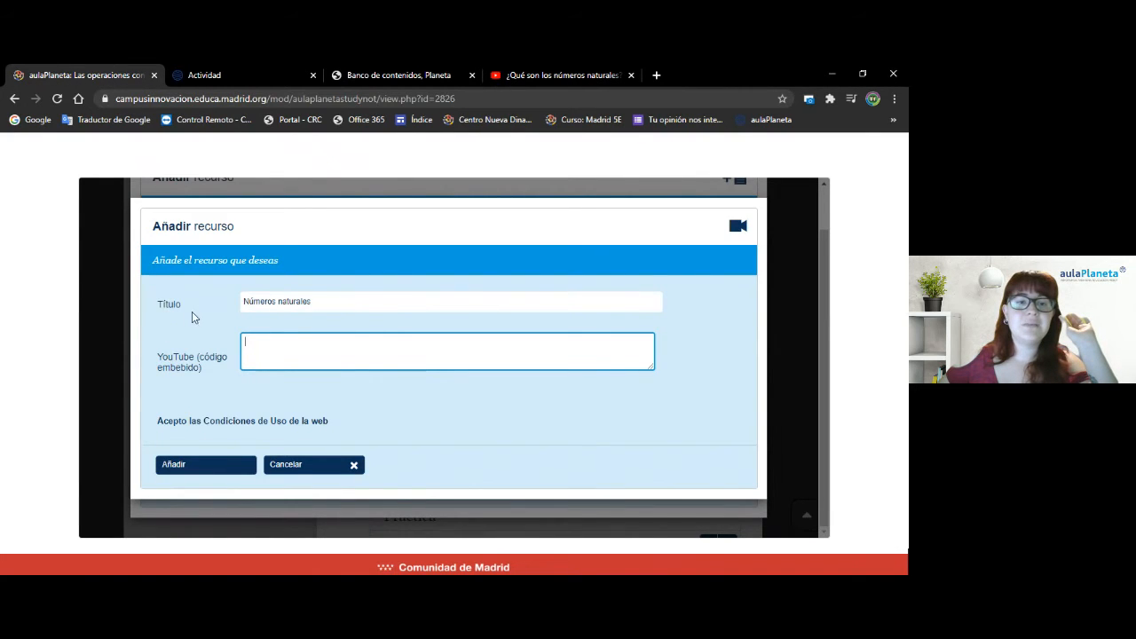
drag(158, 355, 200, 376)
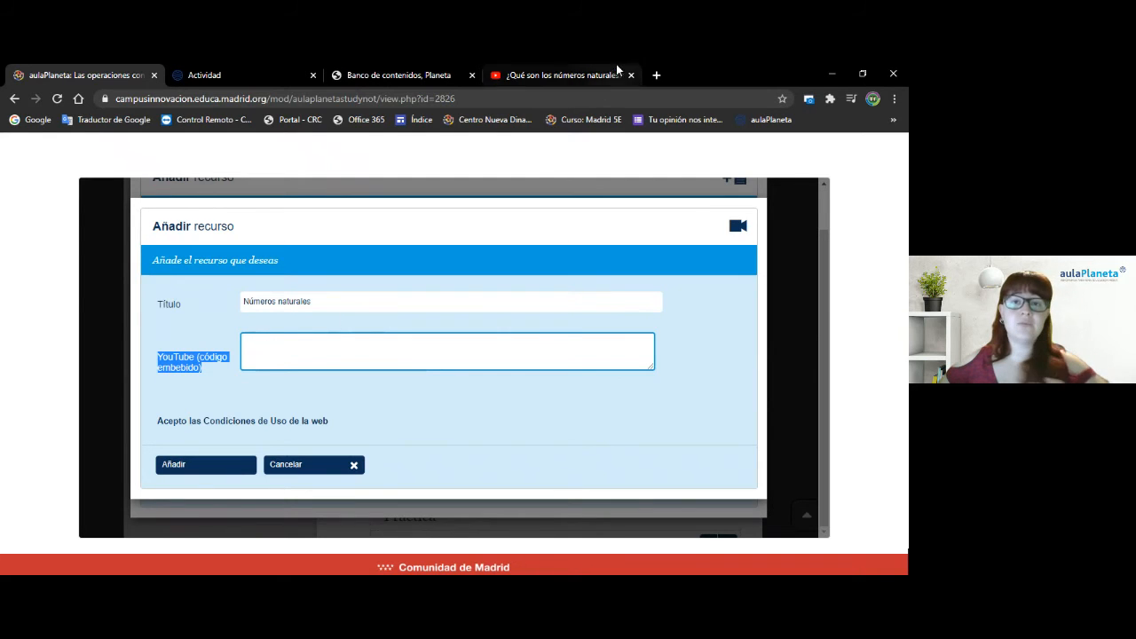
click(547, 78)
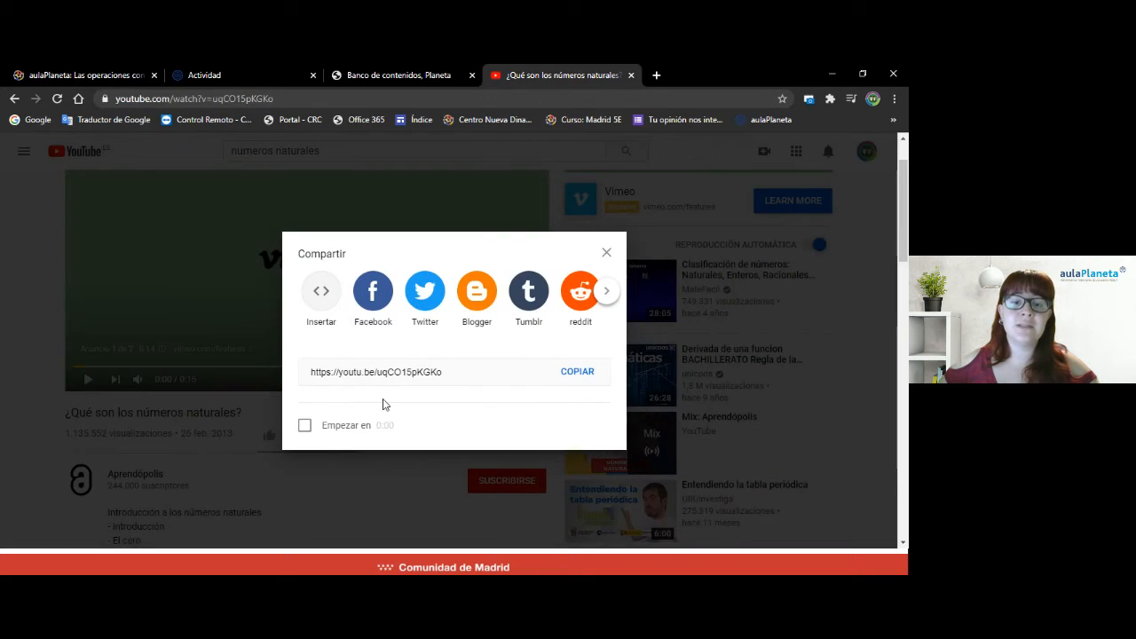
click(320, 297)
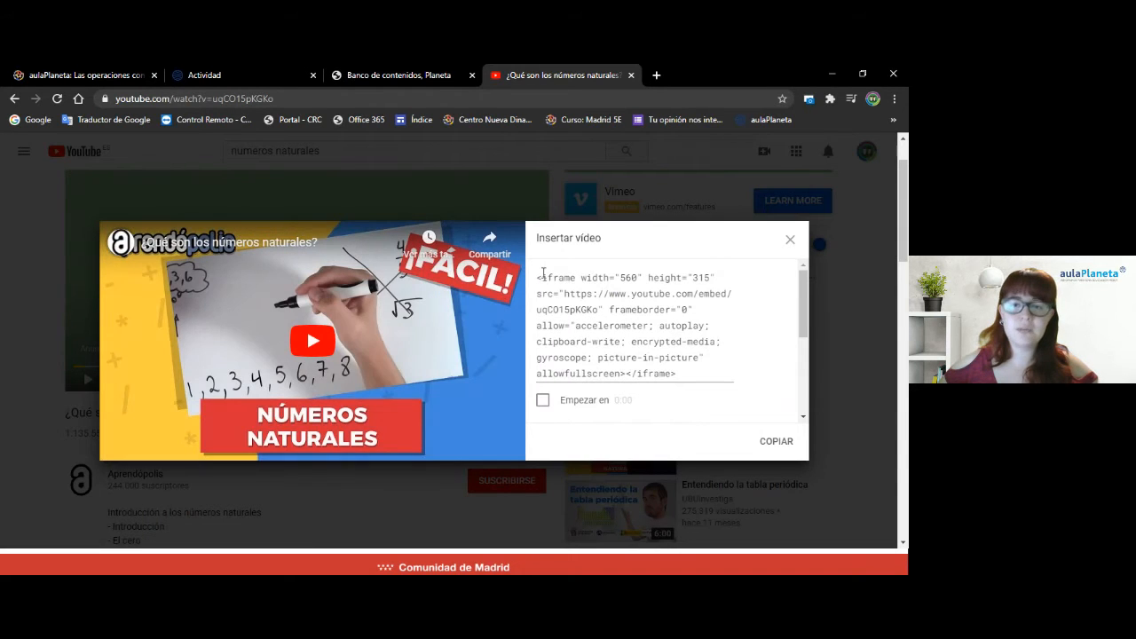
drag(538, 278, 690, 380)
key(ctrl+c)
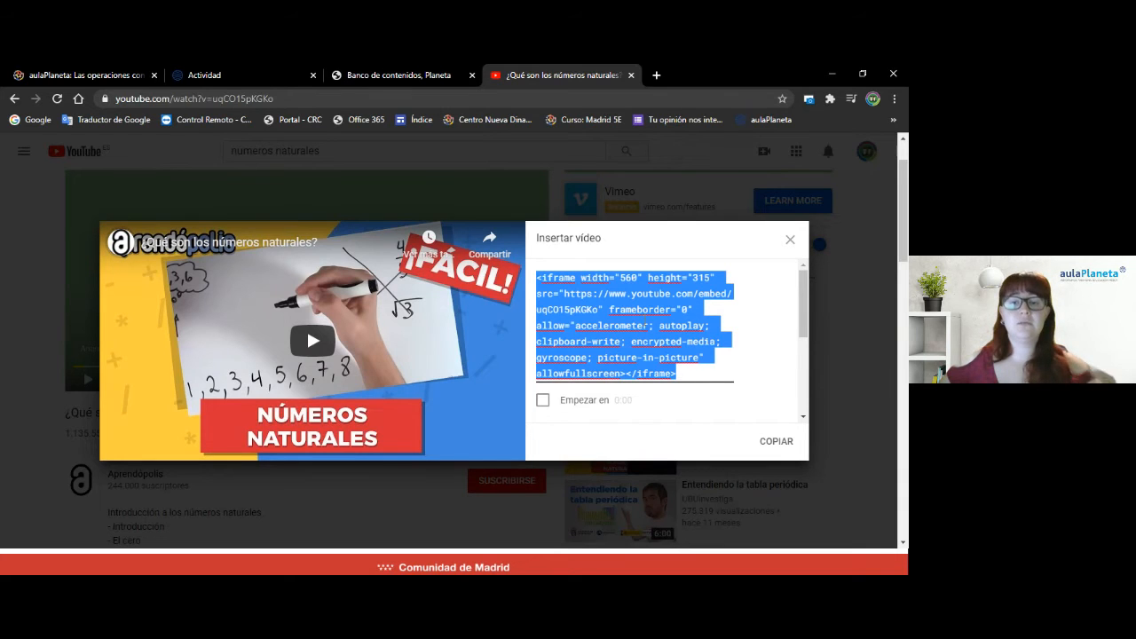
click(775, 443)
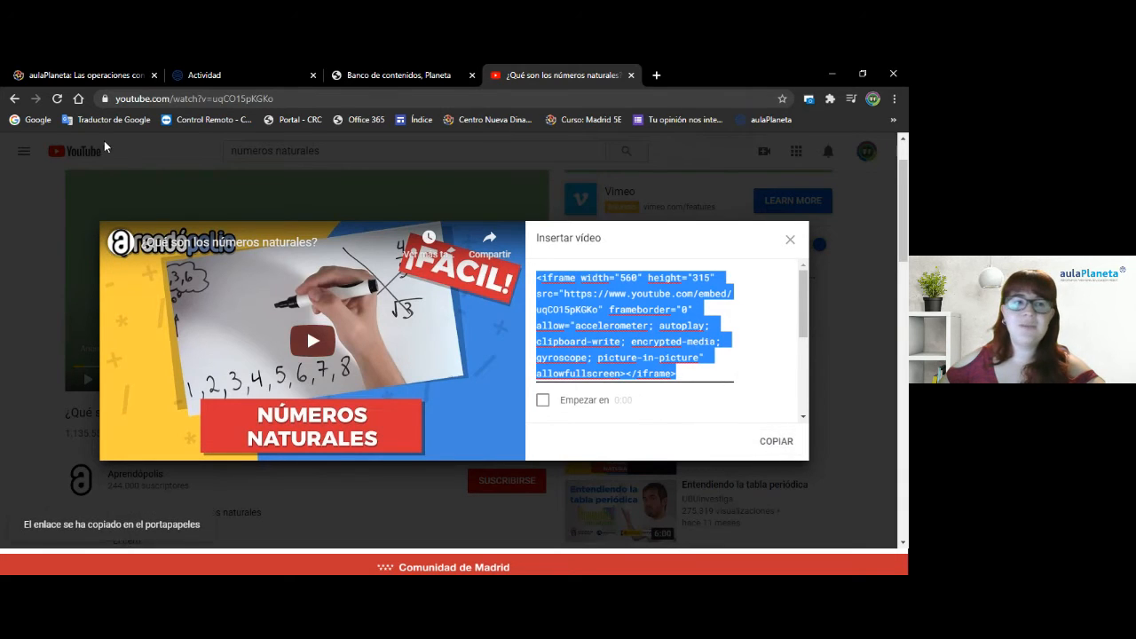
Paste the embed code into the aulaPlaneta video resource form, add the resource, and open the new "Números naturales" video
click(68, 76)
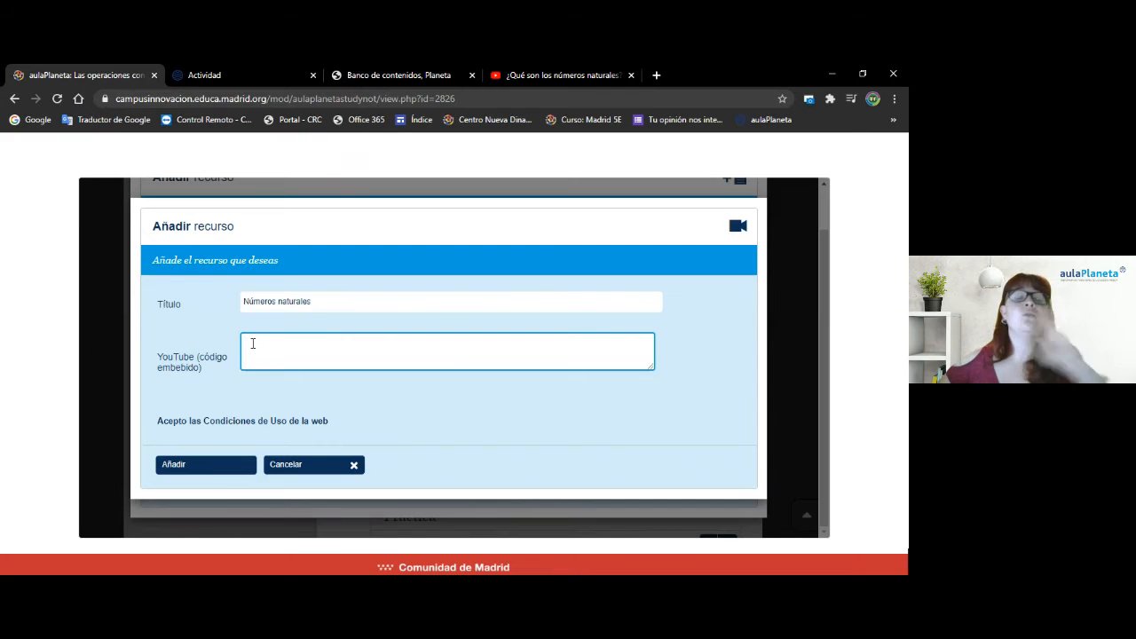
right_click(252, 348)
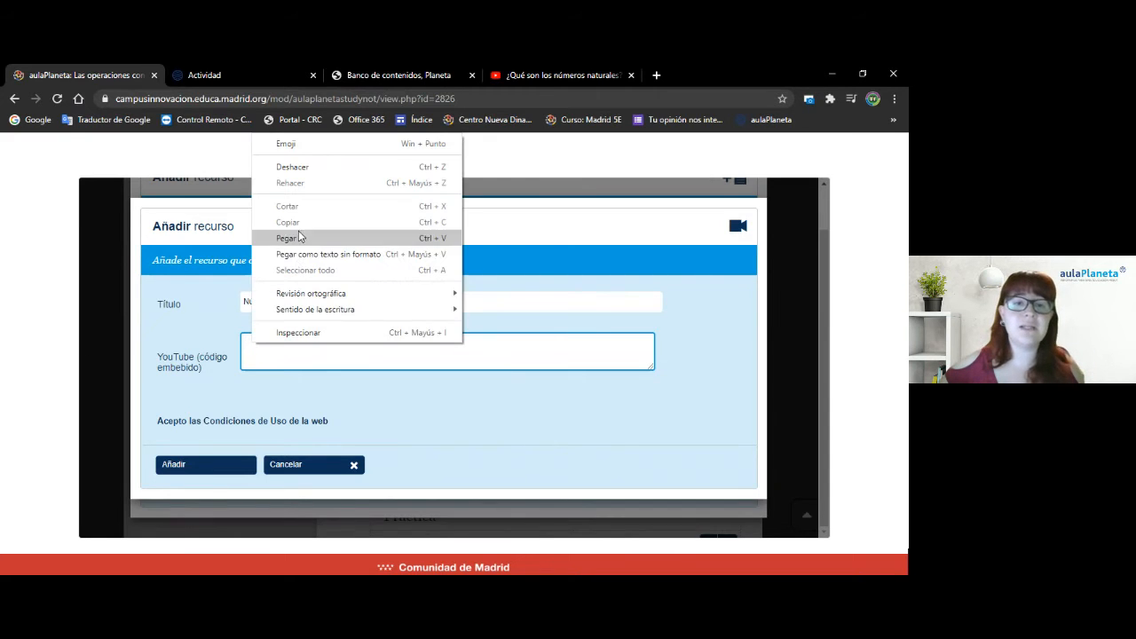
click(299, 237)
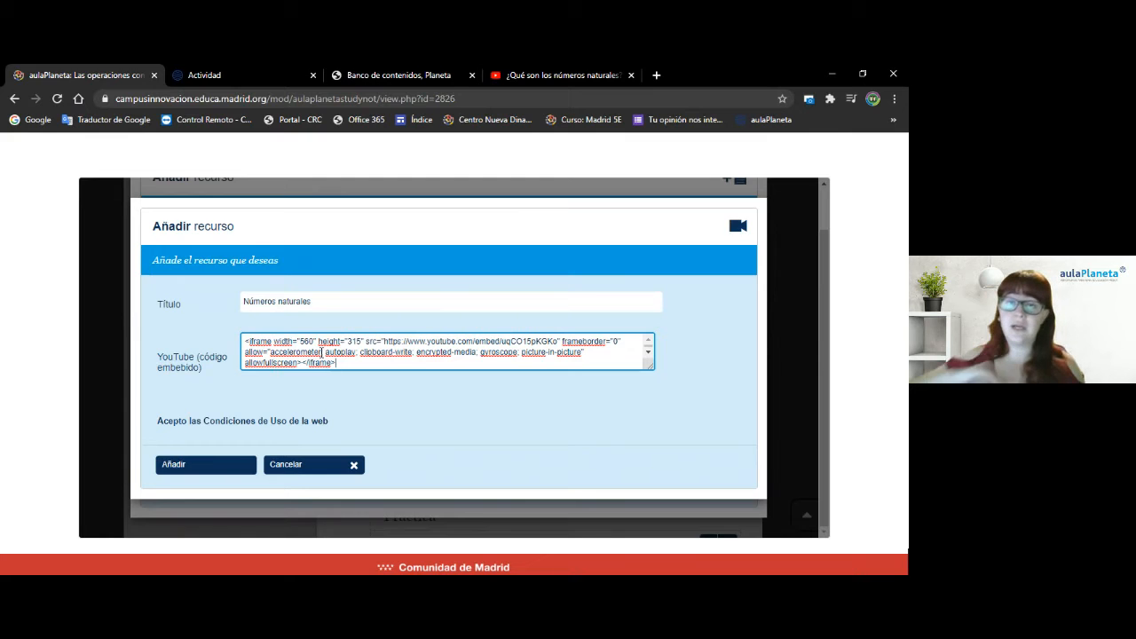
click(198, 464)
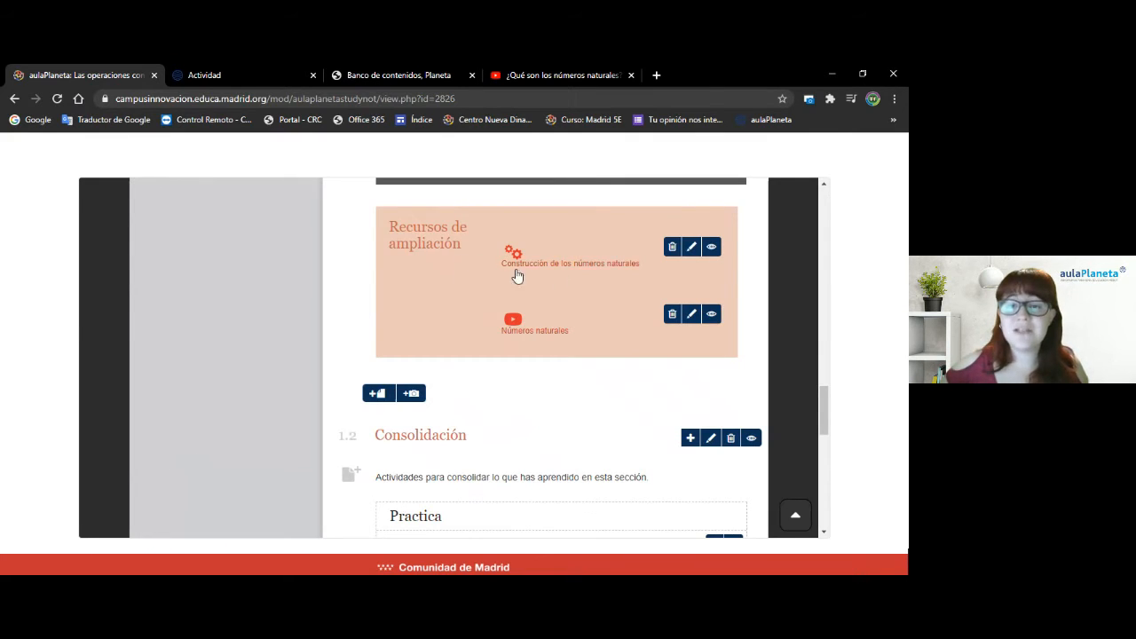
click(515, 327)
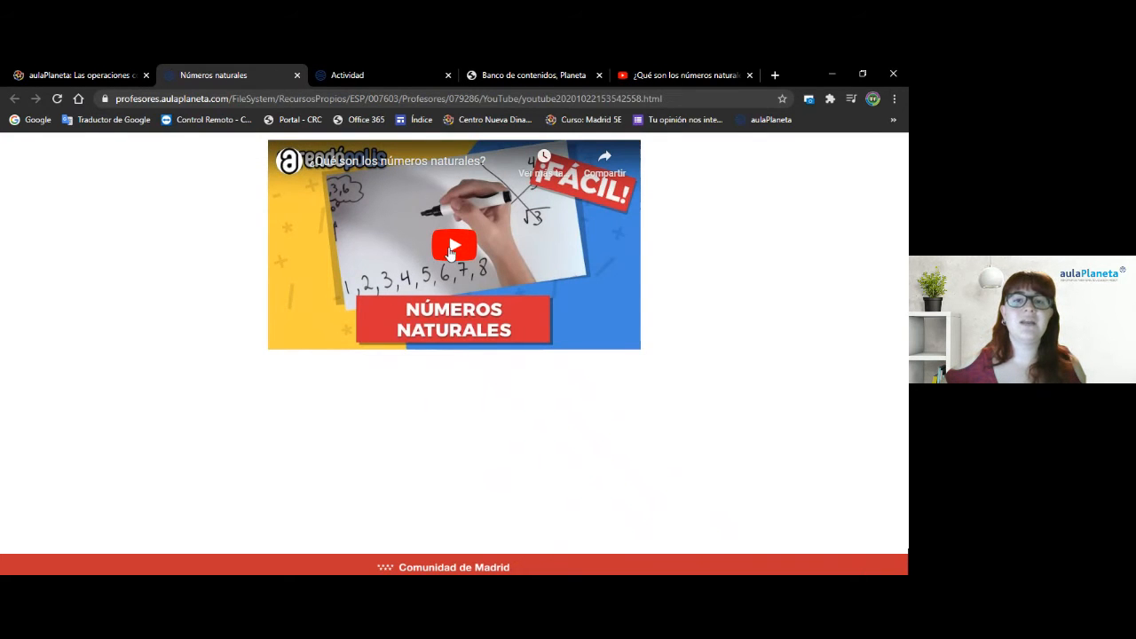
Play a few seconds of the embedded natural numbers video, pause it, and close the video and "Actividad" pages
click(452, 246)
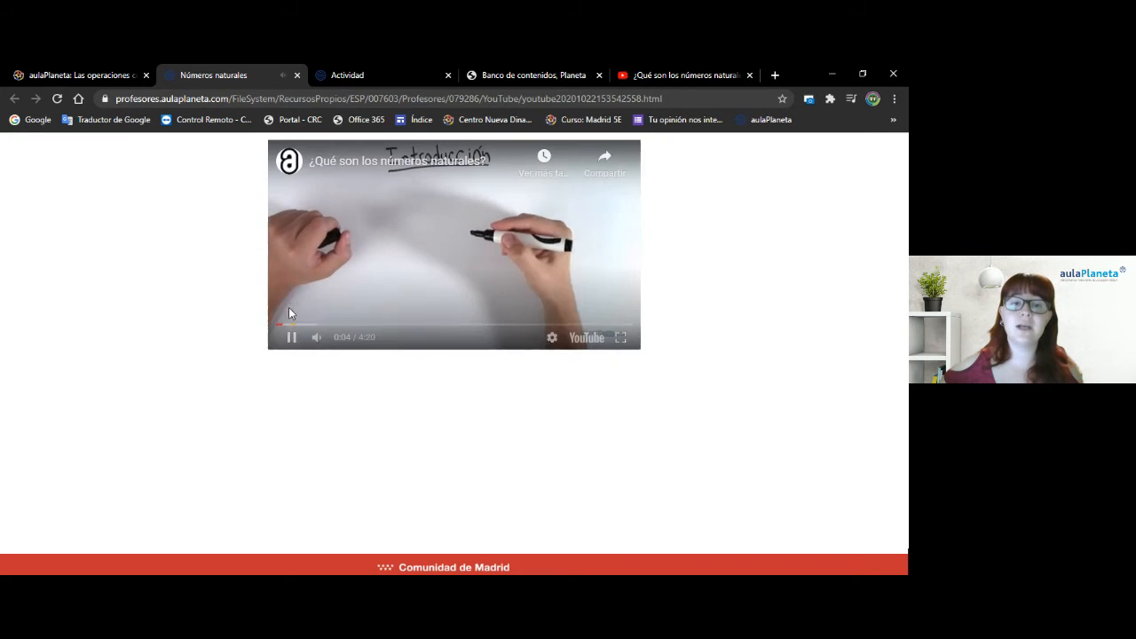
click(292, 338)
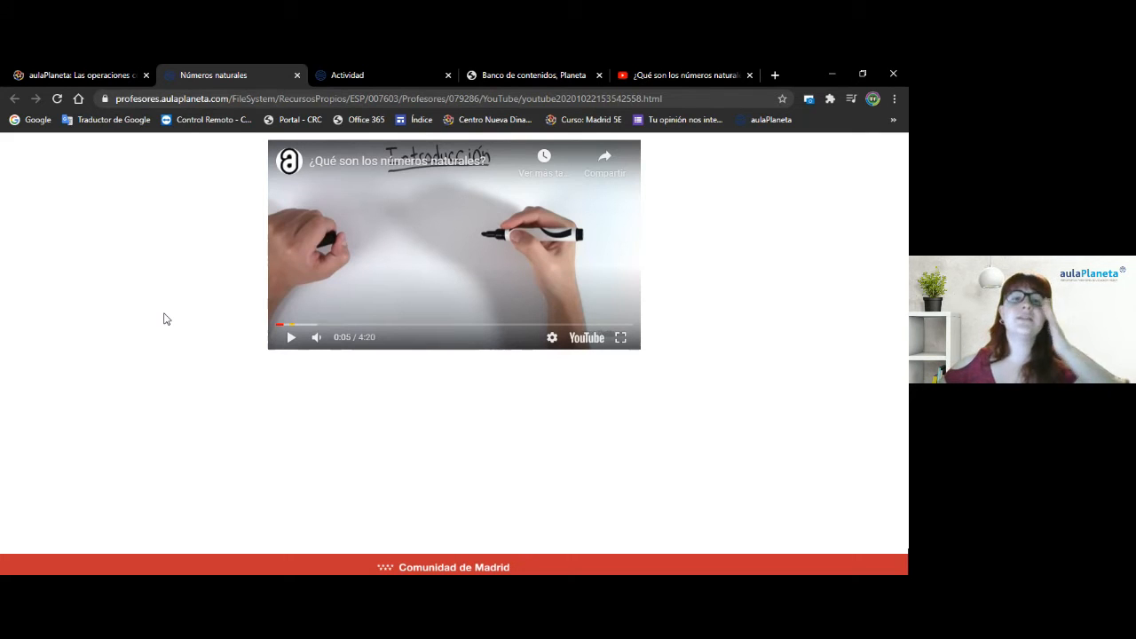
click(297, 78)
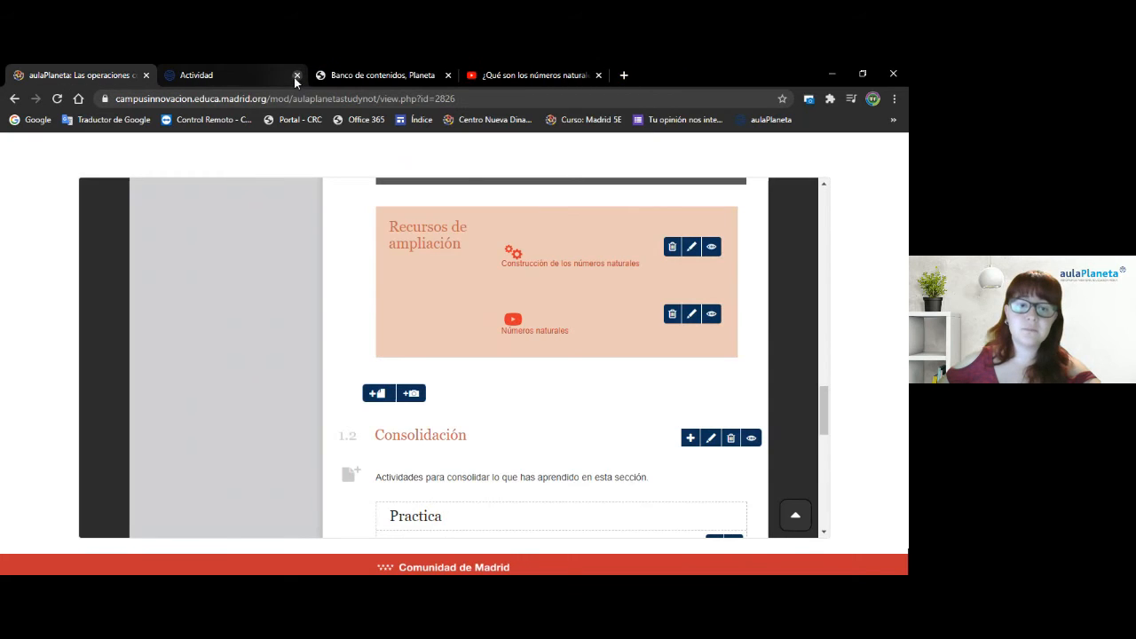
click(294, 77)
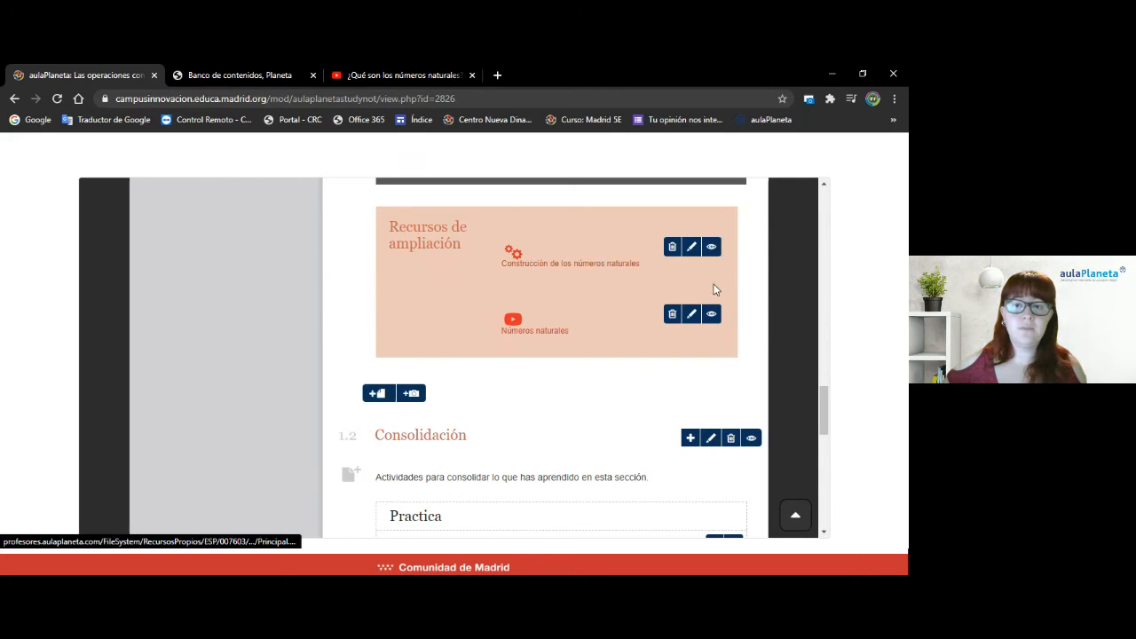
Open the title form of the extension resource "Construcción de los números naturales" and close it without changes
click(714, 250)
click(714, 251)
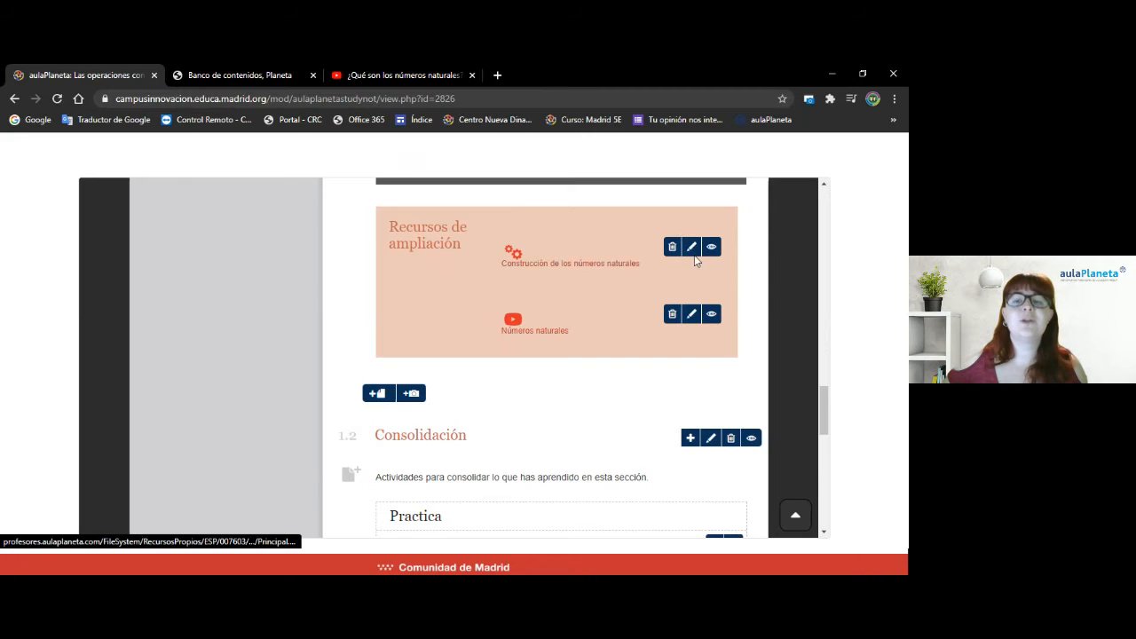
click(693, 251)
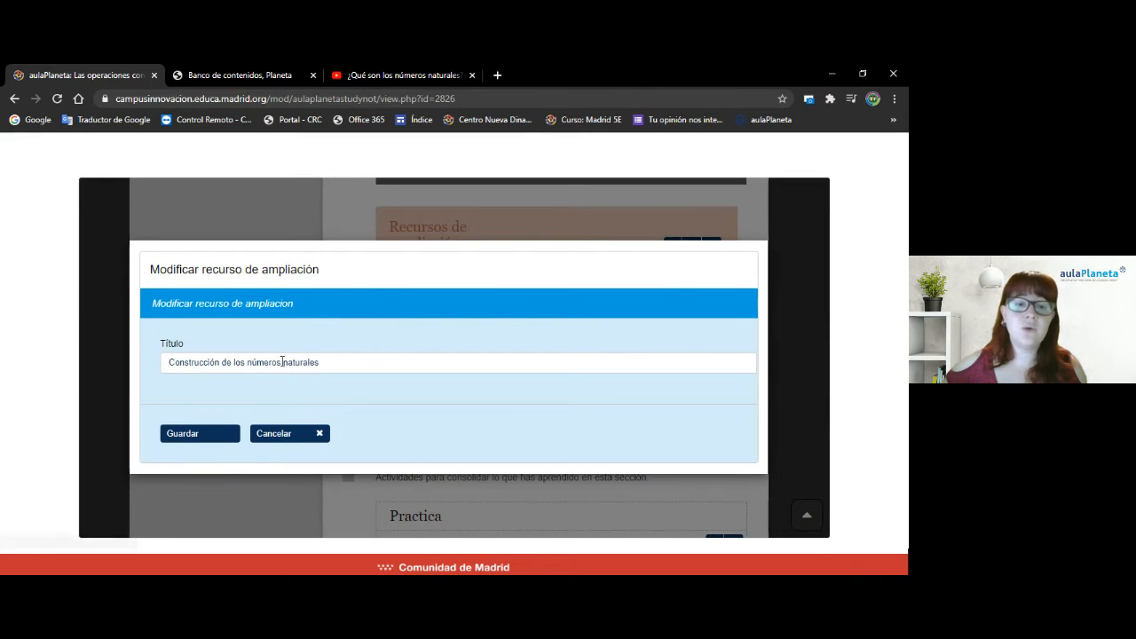
click(271, 435)
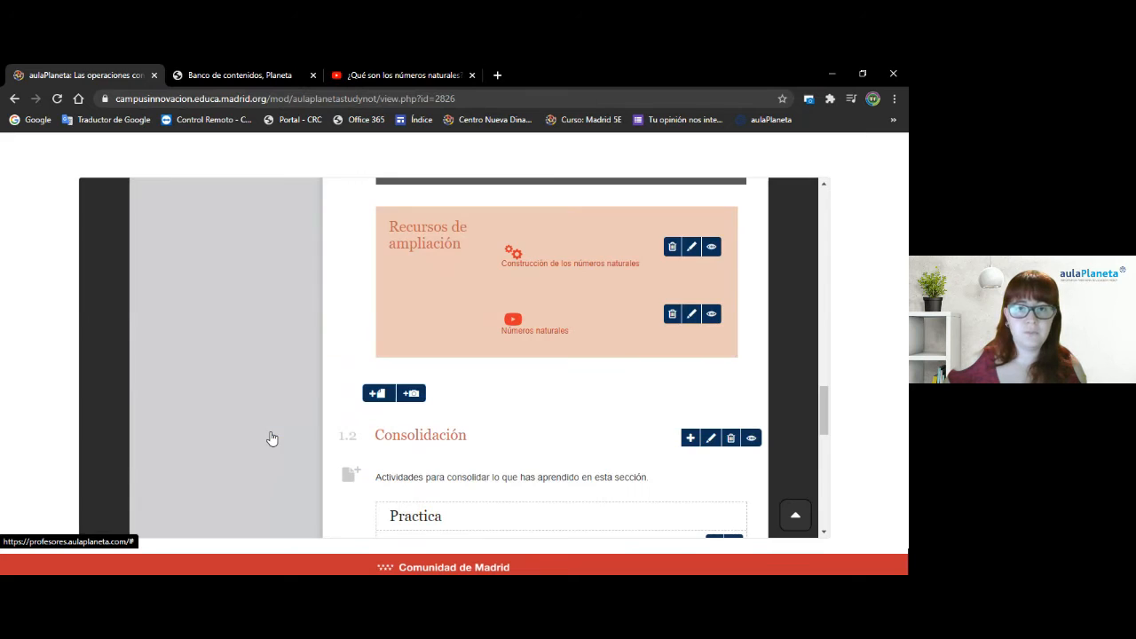
click(417, 396)
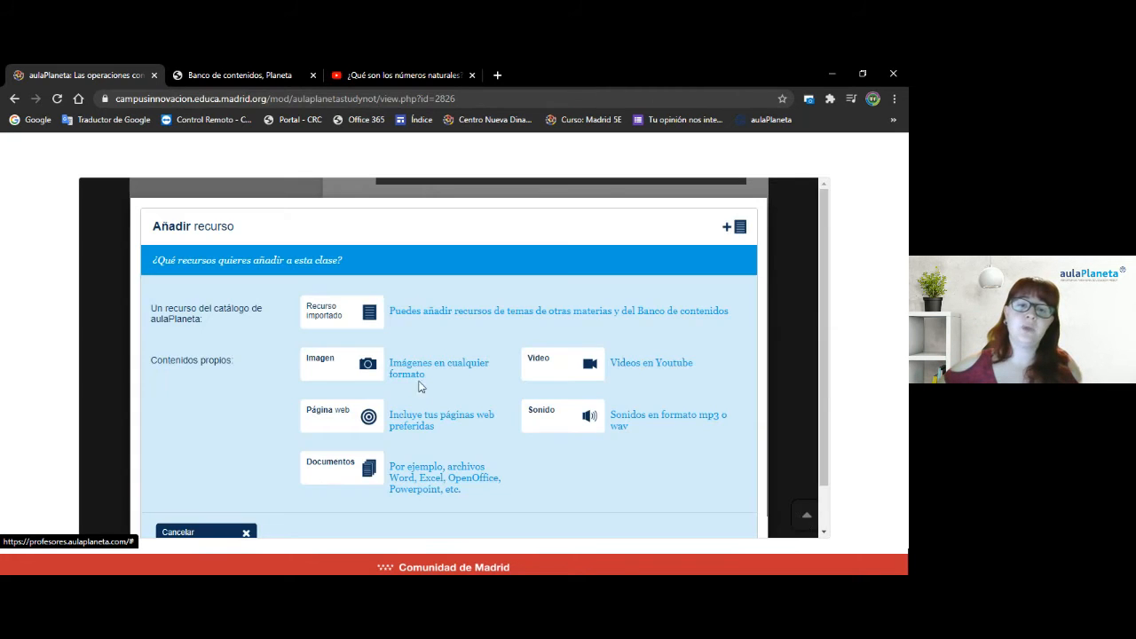
click(357, 318)
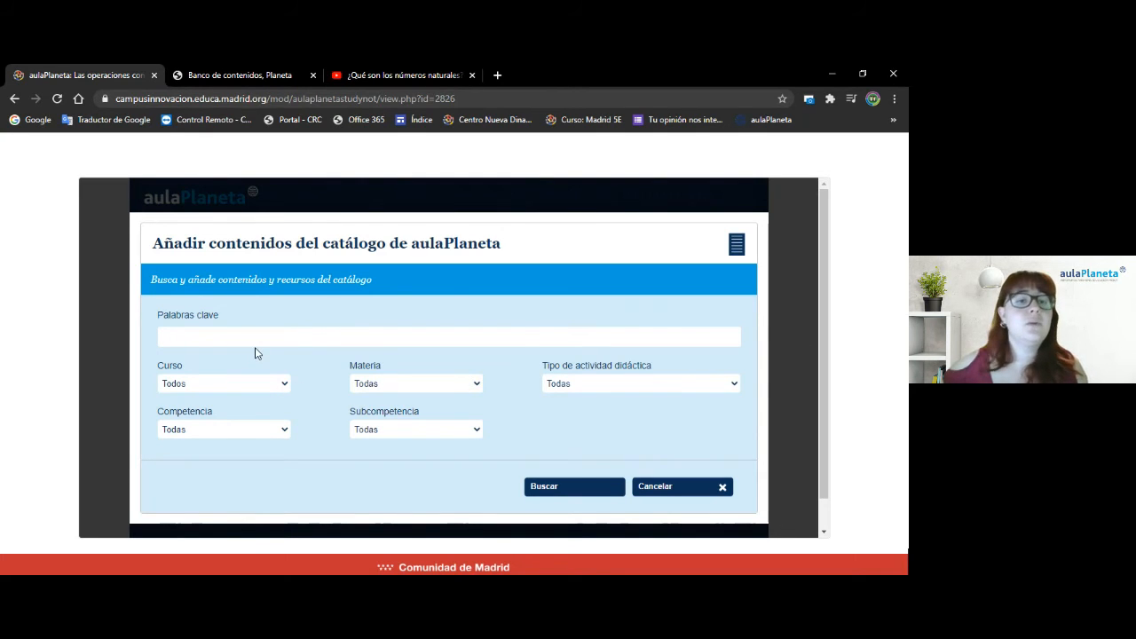
click(662, 490)
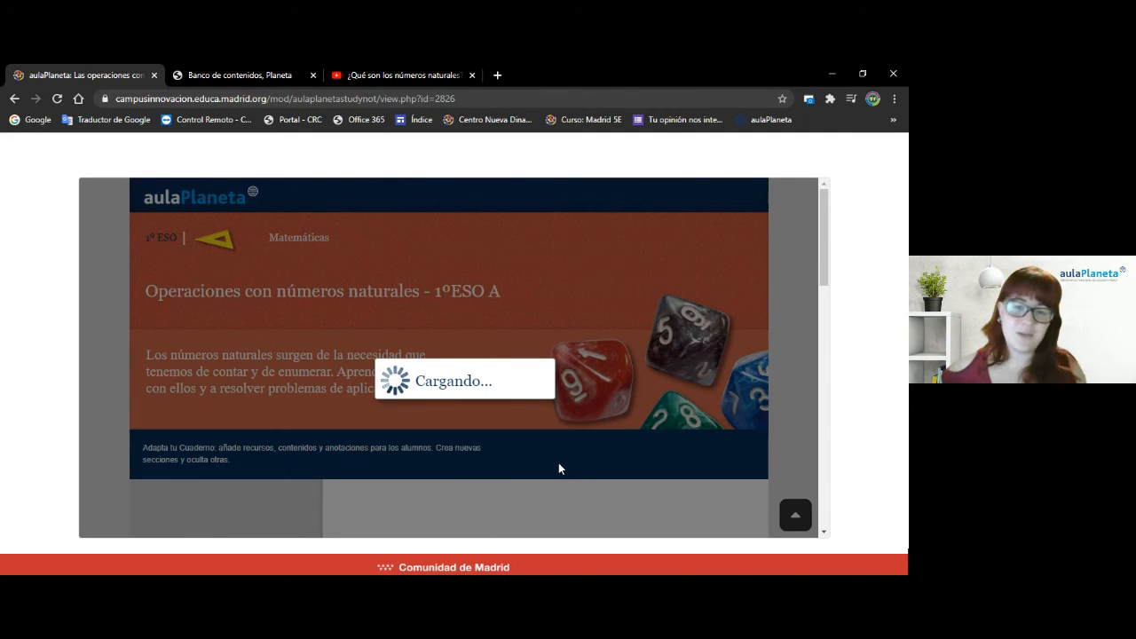
Return to "La suma de números naturales" and start adding an imported catalogue resource below the extension resources of "Los números naturales"
scroll(552, 461, down, 10)
scroll(549, 460, up, 4)
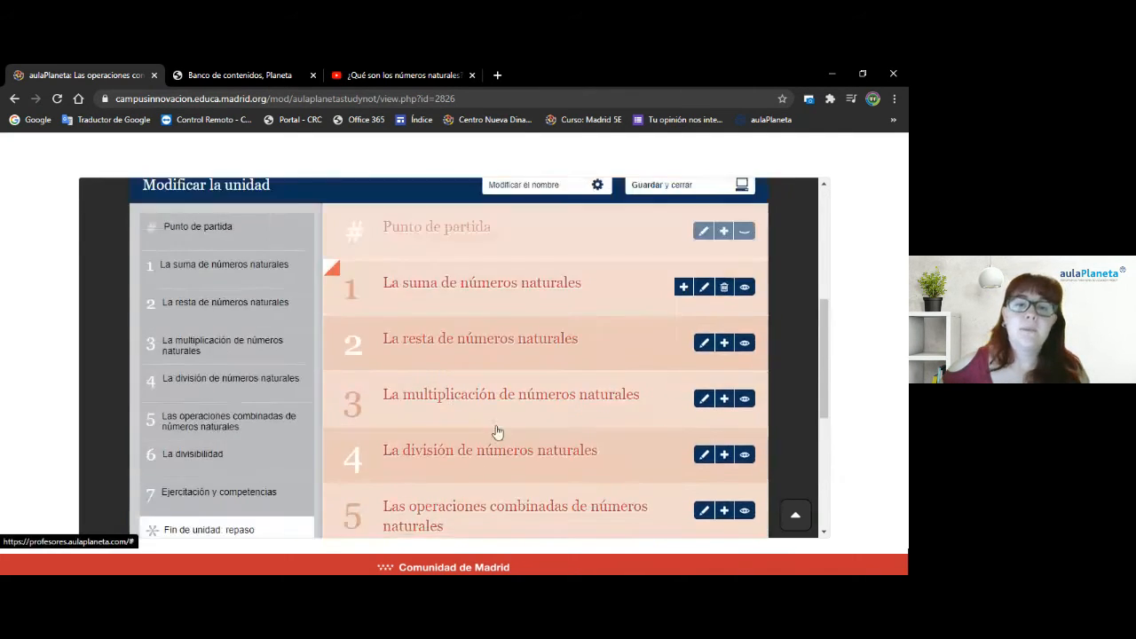
click(359, 286)
scroll(382, 306, down, 3)
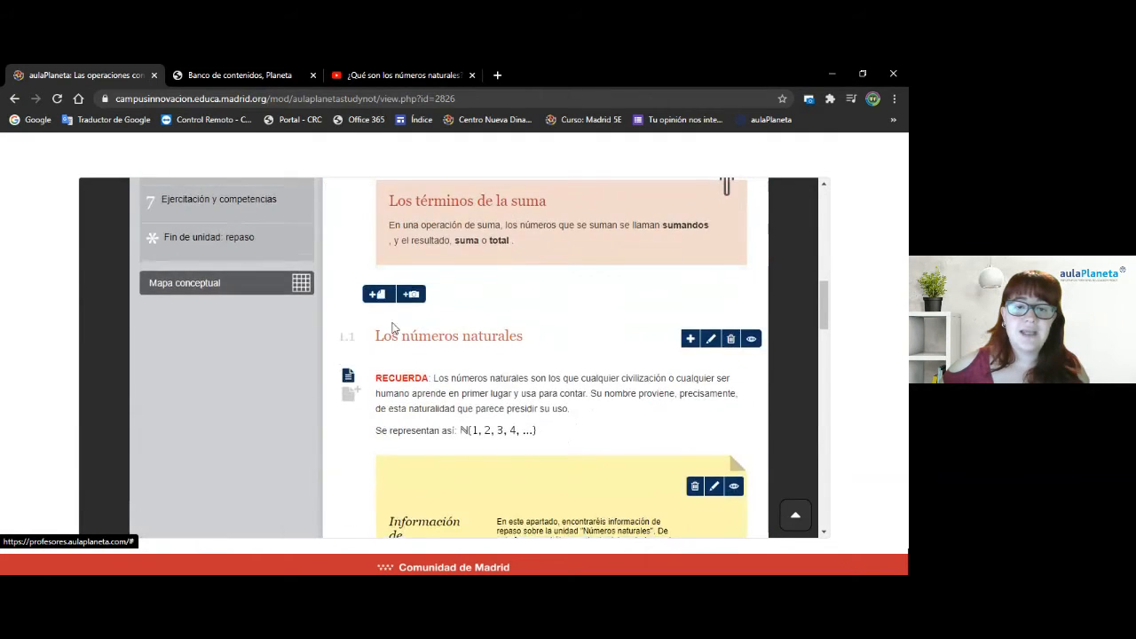
scroll(394, 328, down, 8)
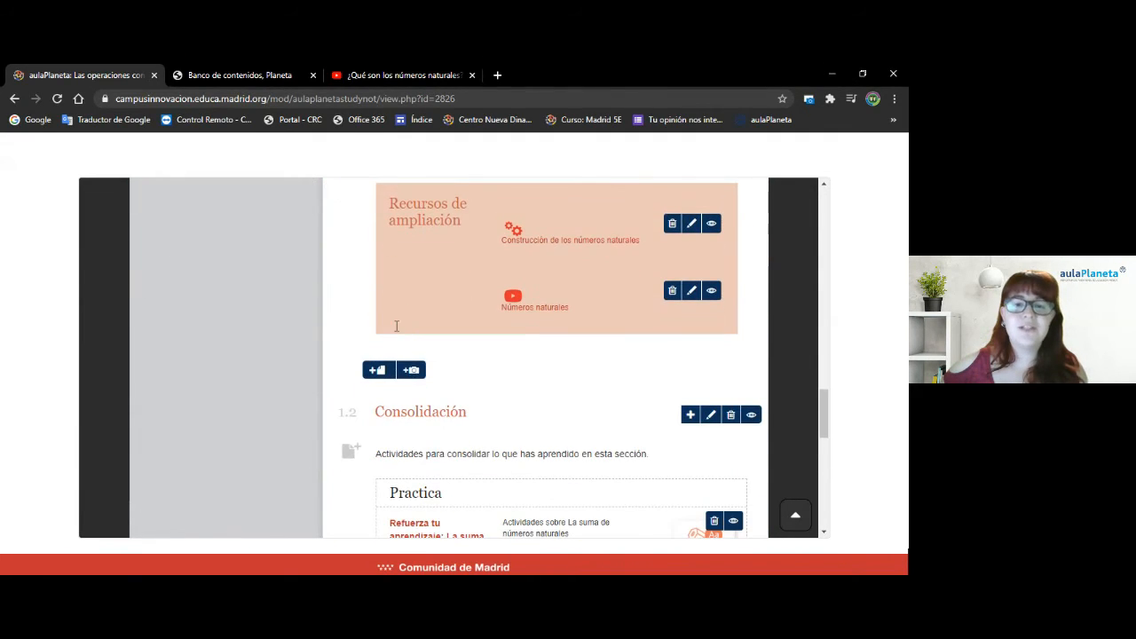
click(411, 371)
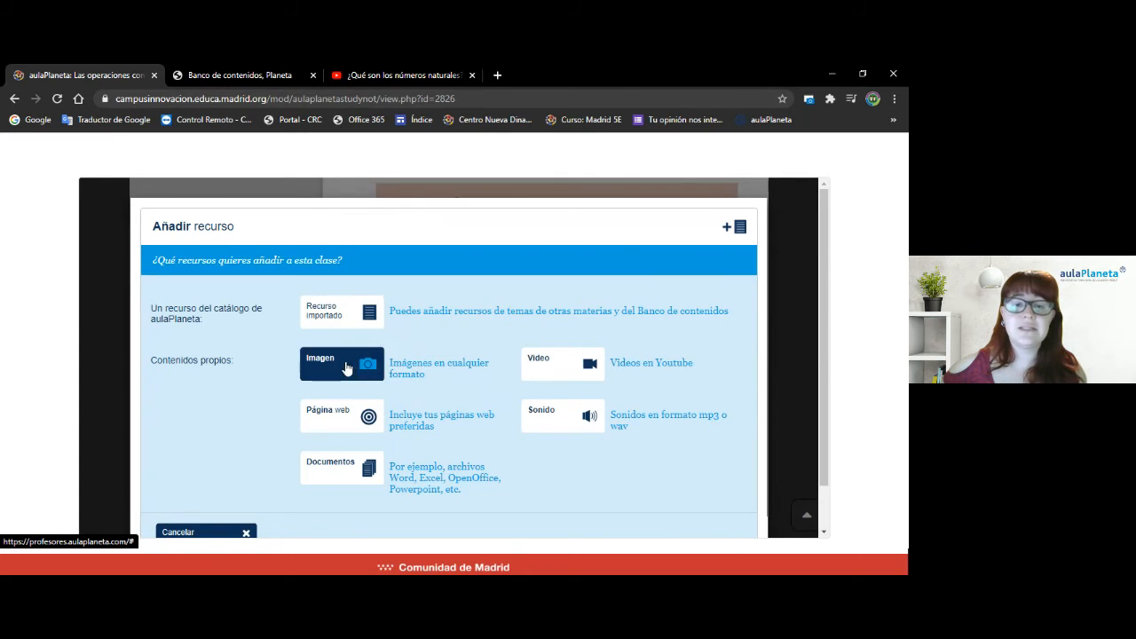
drag(152, 311, 255, 323)
click(218, 322)
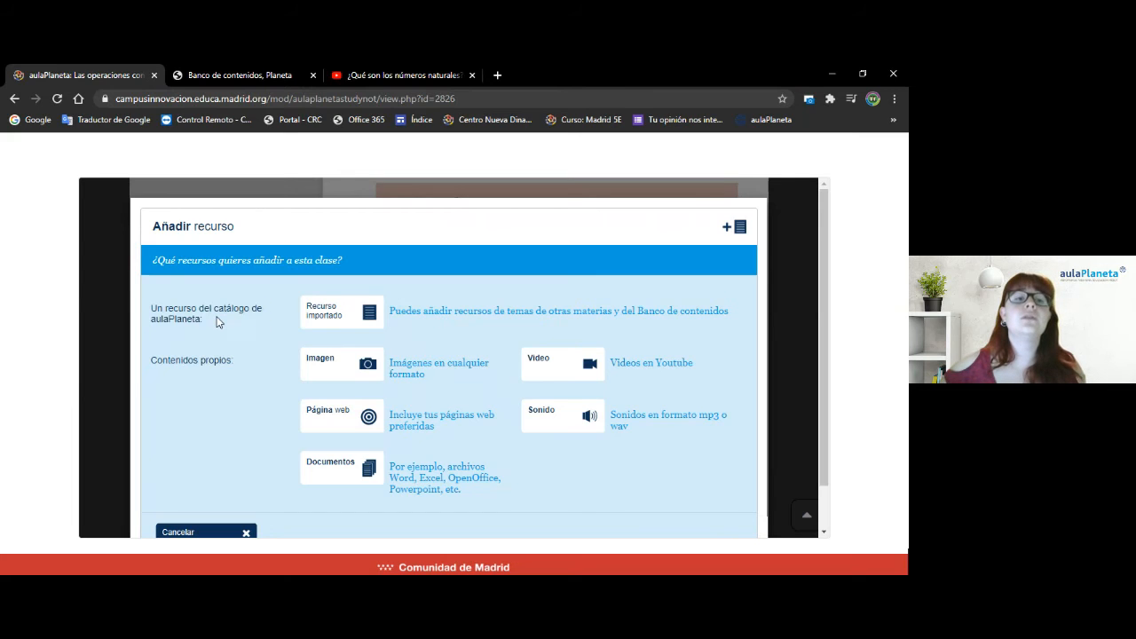
click(333, 316)
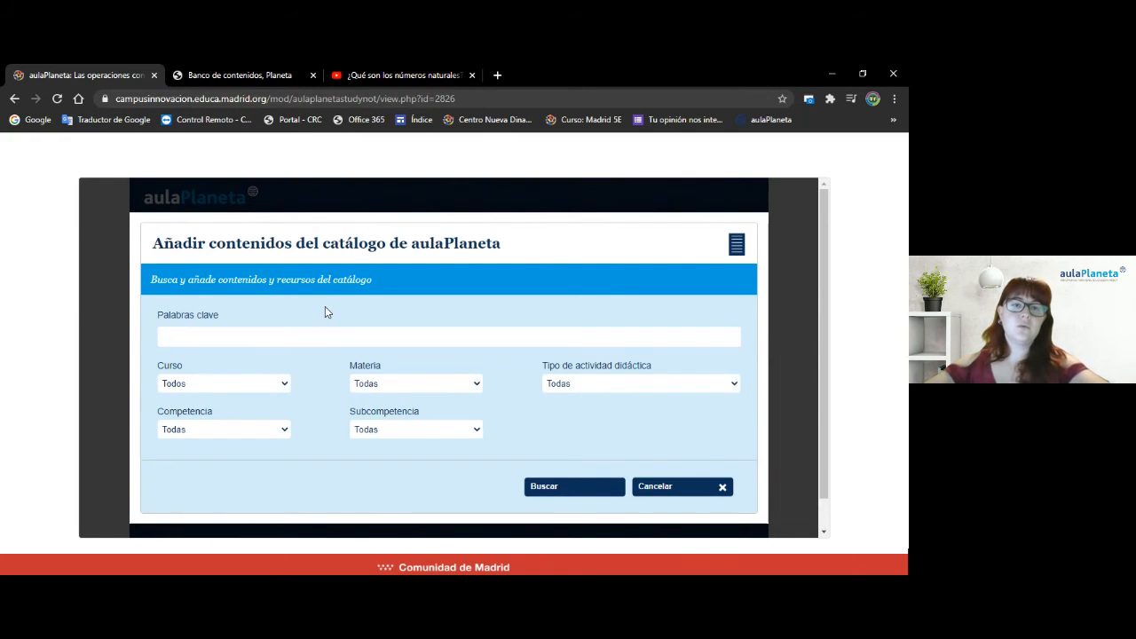
Search the aulaPlaneta catalogue for "números naturales", filtering by course 1º ESO and subject Matemáticas
click(189, 336)
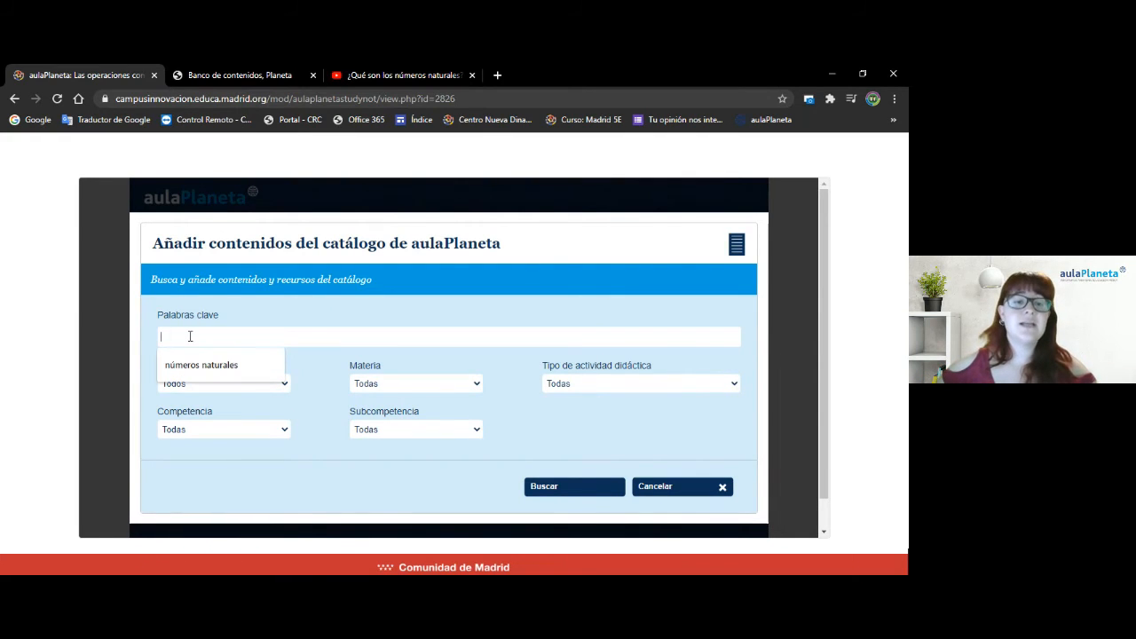
click(191, 369)
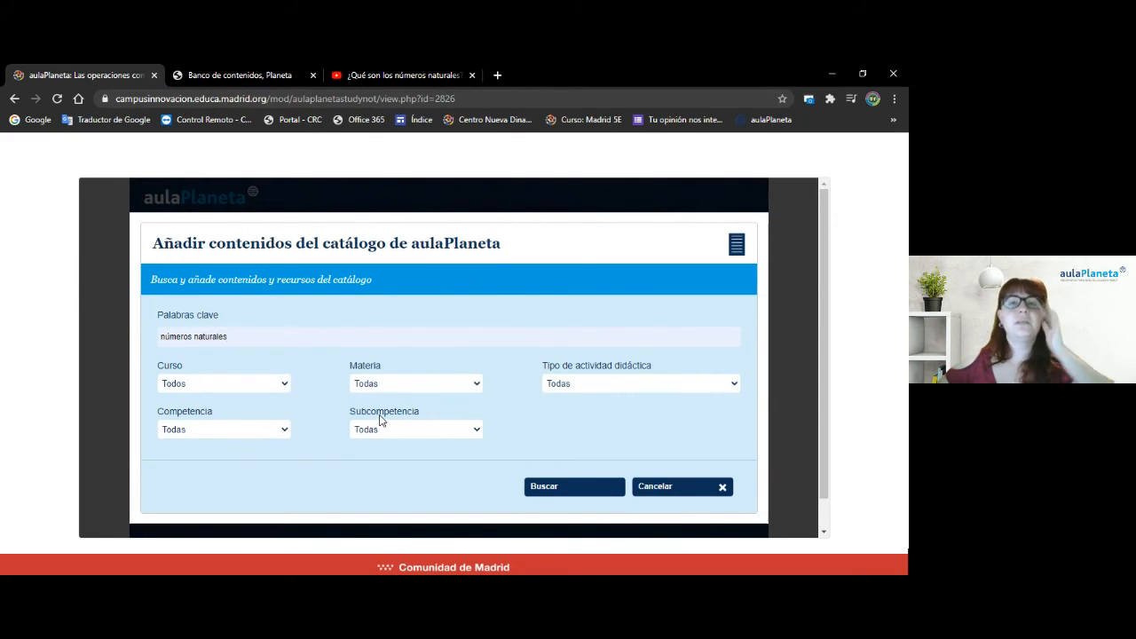
click(283, 386)
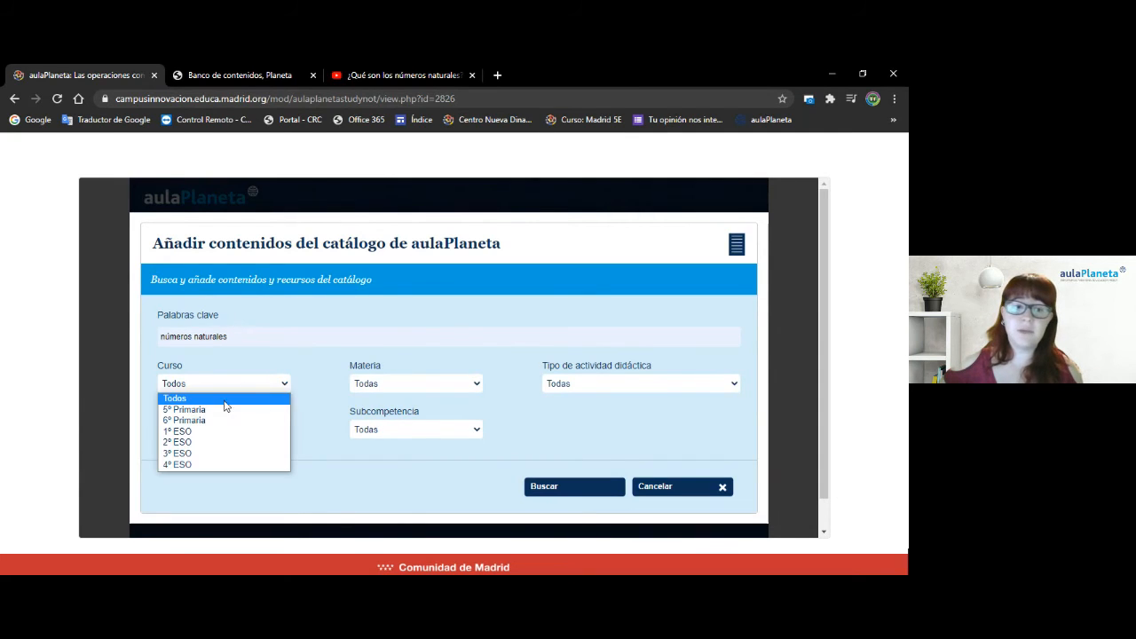
click(188, 432)
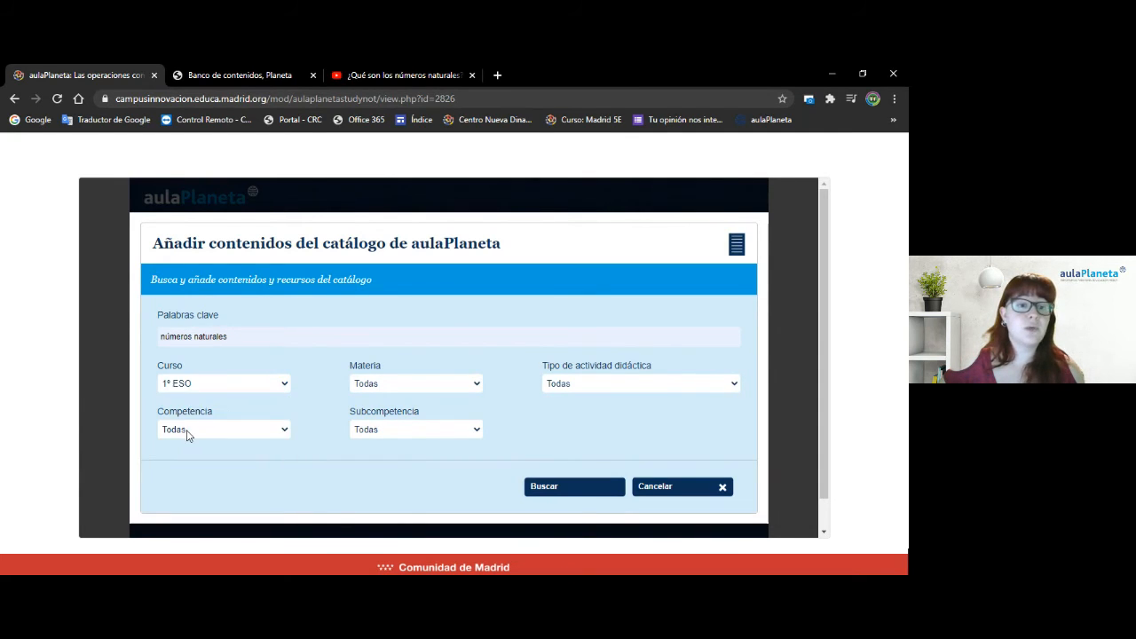
click(471, 386)
click(373, 491)
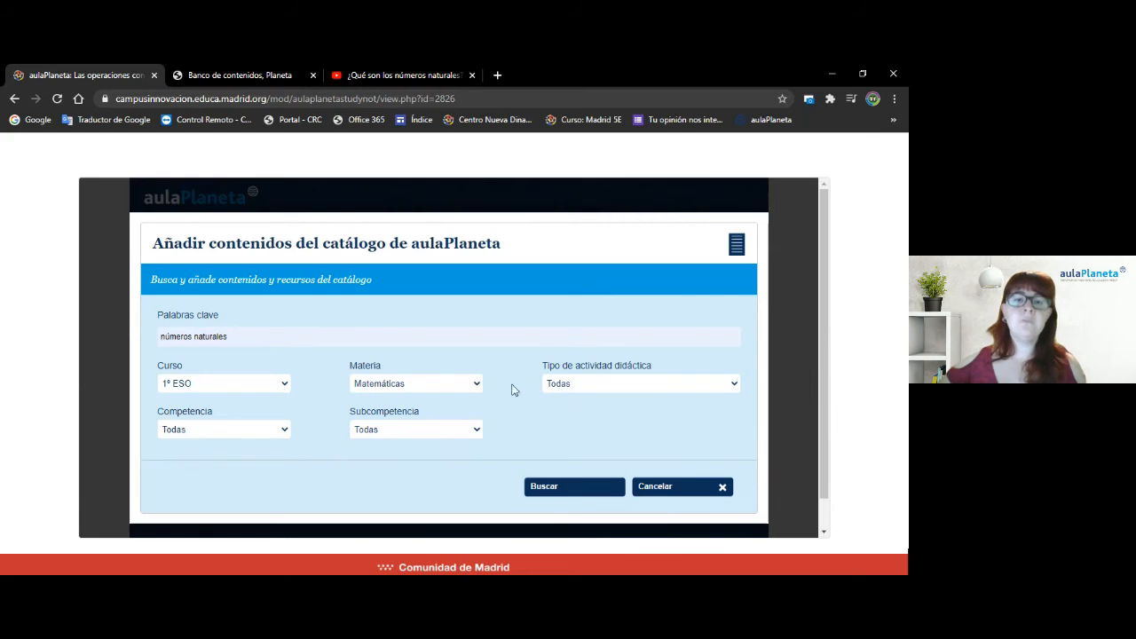
click(567, 491)
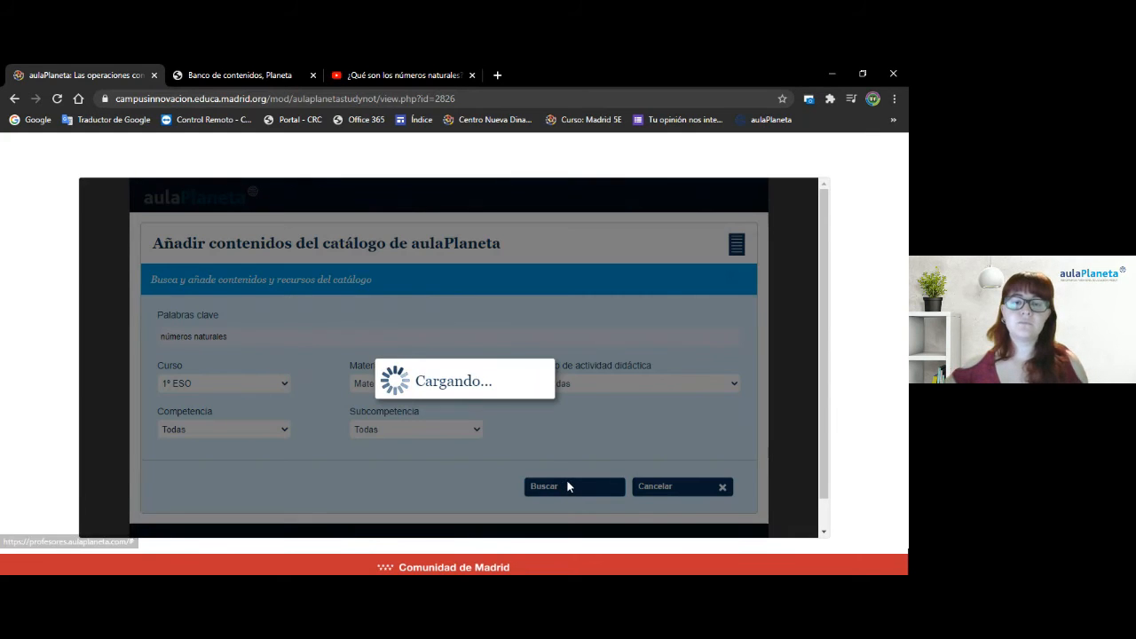
Examine the first page of catalogue results, comparing the available resources, their type icons, difficulty levels and durations
scroll(497, 443, down, 2)
scroll(496, 446, down, 1)
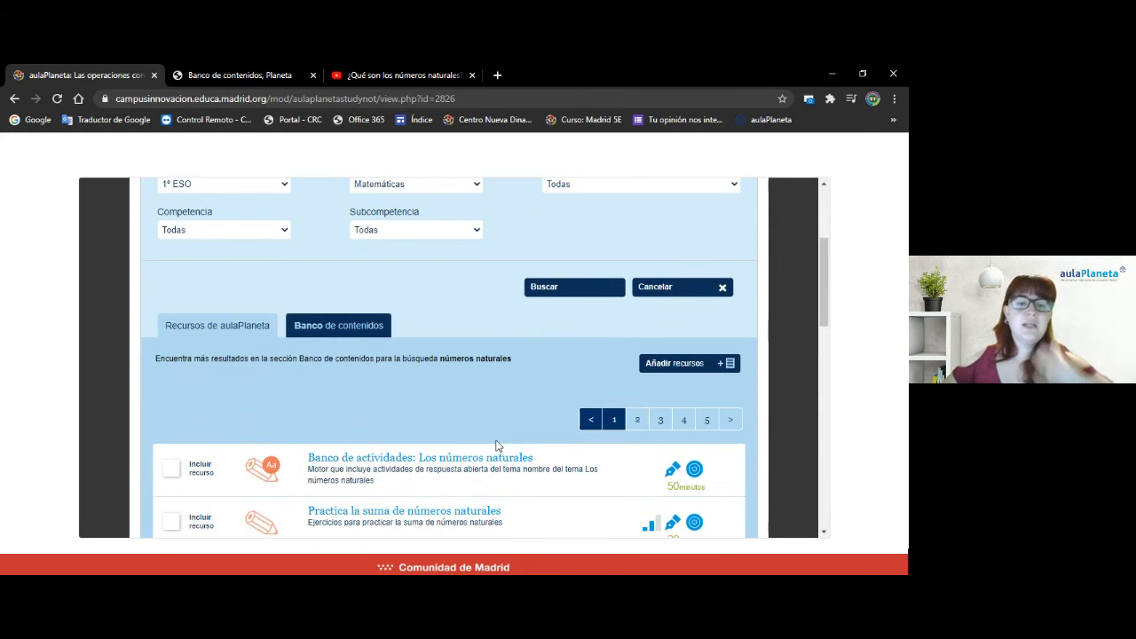
scroll(296, 407, down, 2)
scroll(295, 406, down, 4)
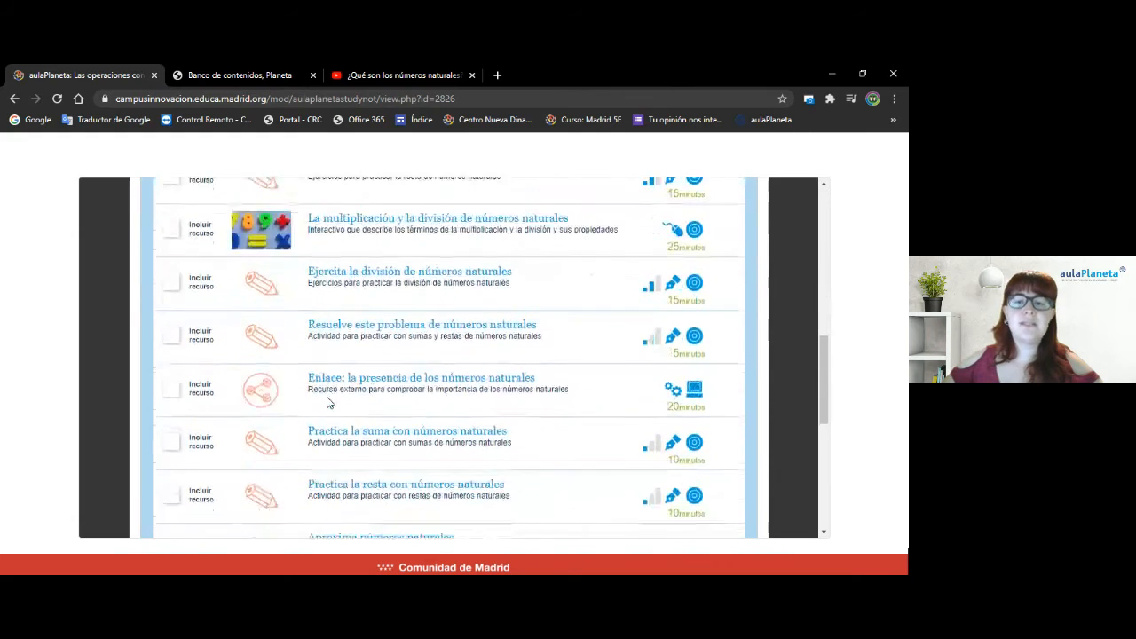
scroll(327, 403, up, 5)
scroll(327, 403, up, 2)
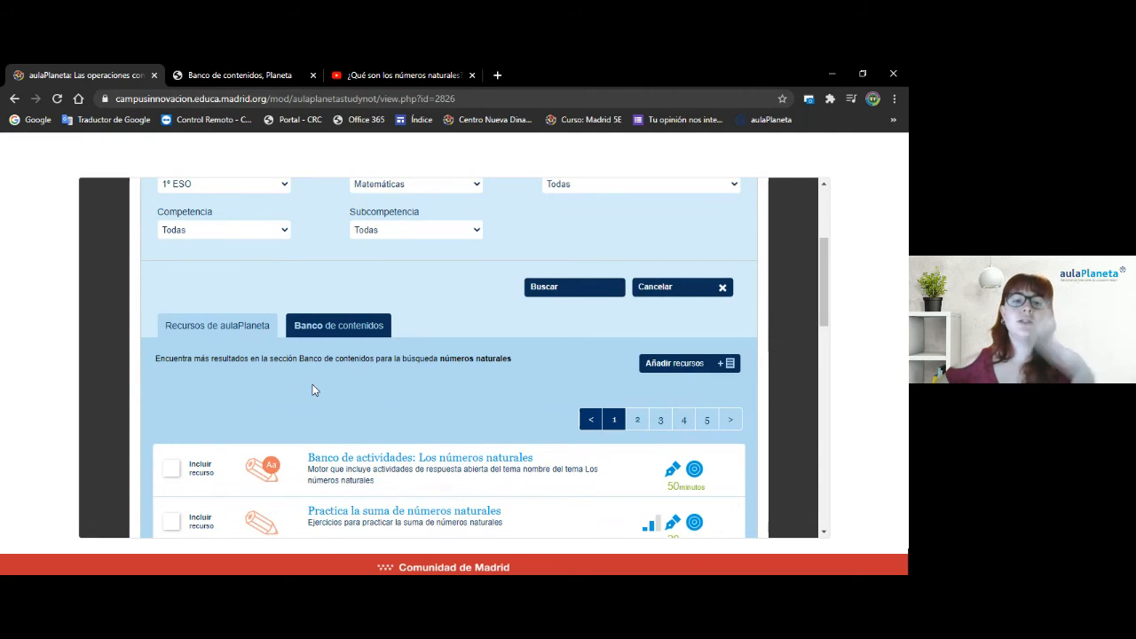
scroll(310, 383, down, 1)
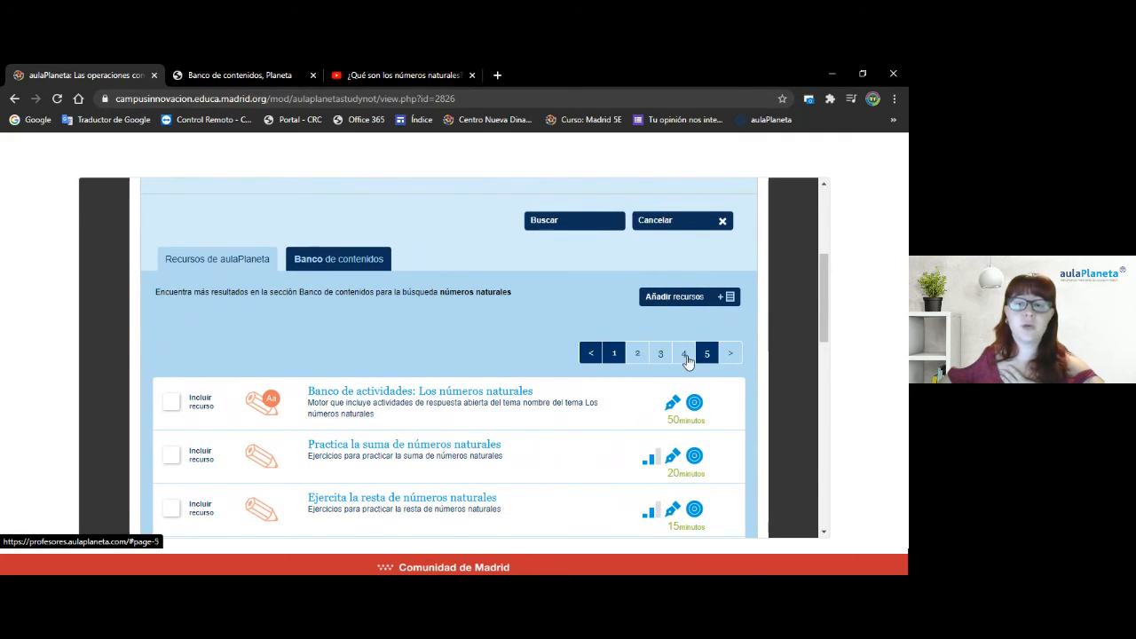
scroll(521, 361, down, 1)
scroll(520, 361, down, 5)
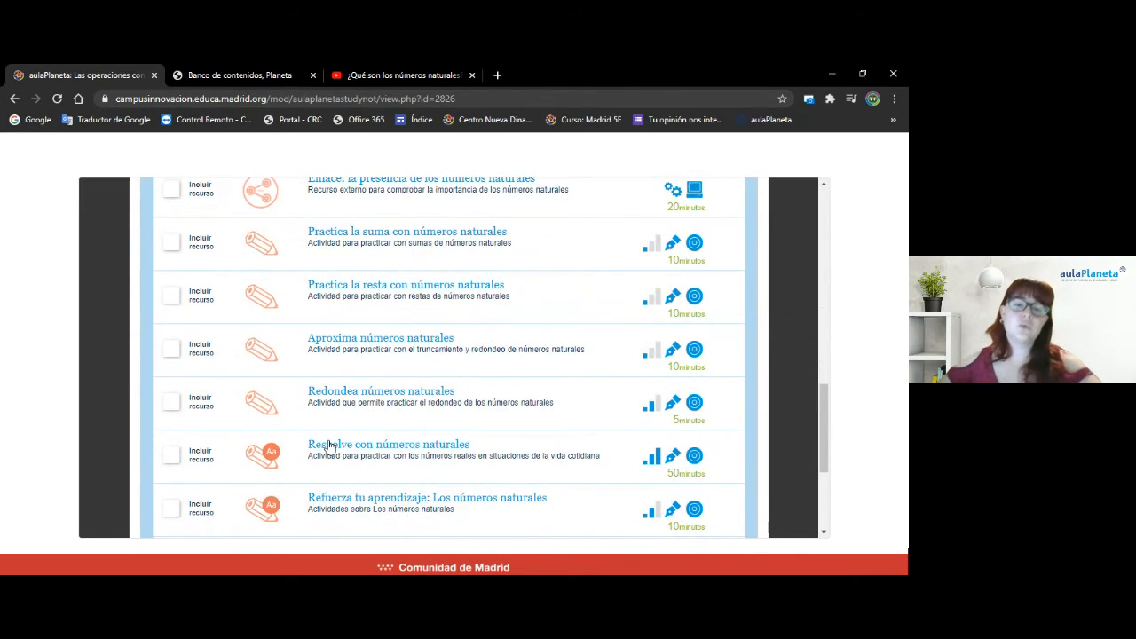
scroll(329, 447, down, 2)
scroll(370, 432, up, 7)
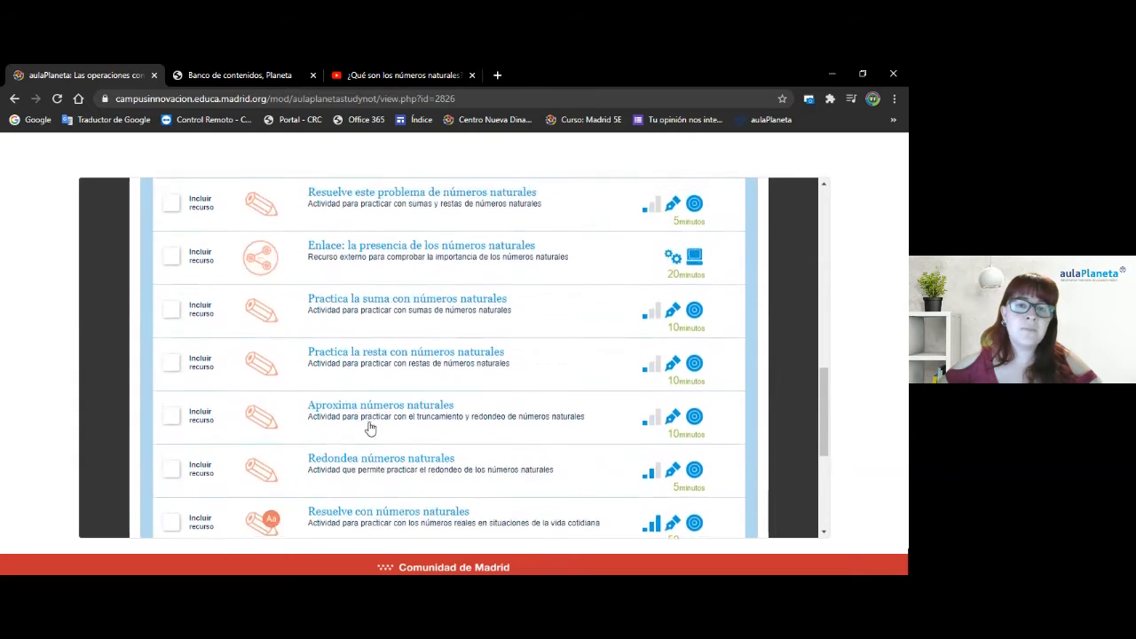
scroll(370, 429, up, 3)
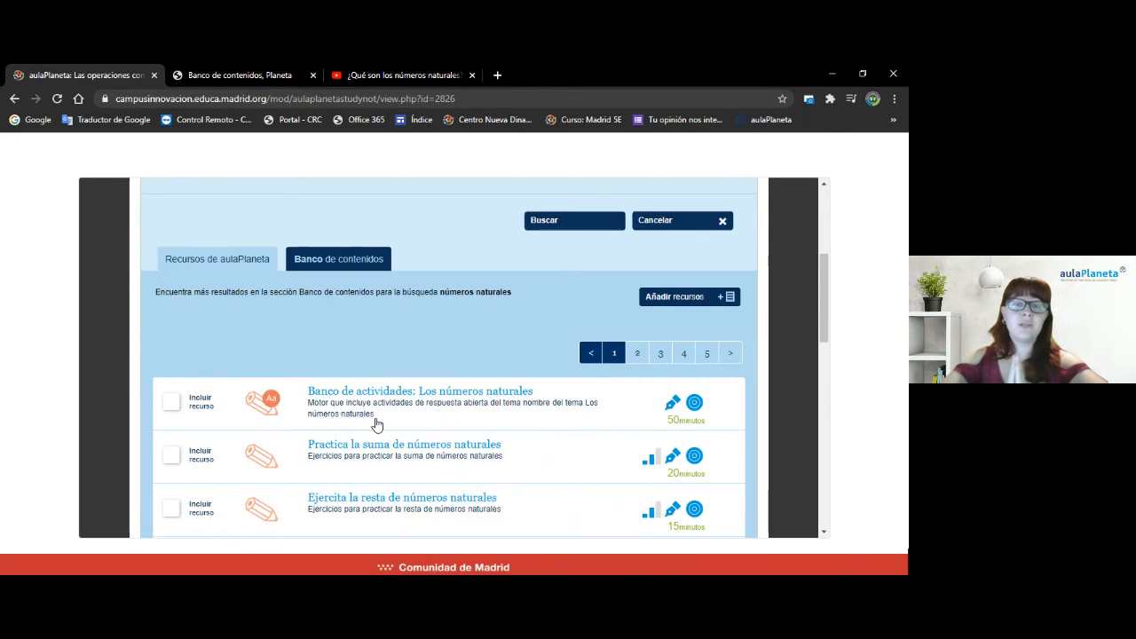
scroll(377, 425, down, 1)
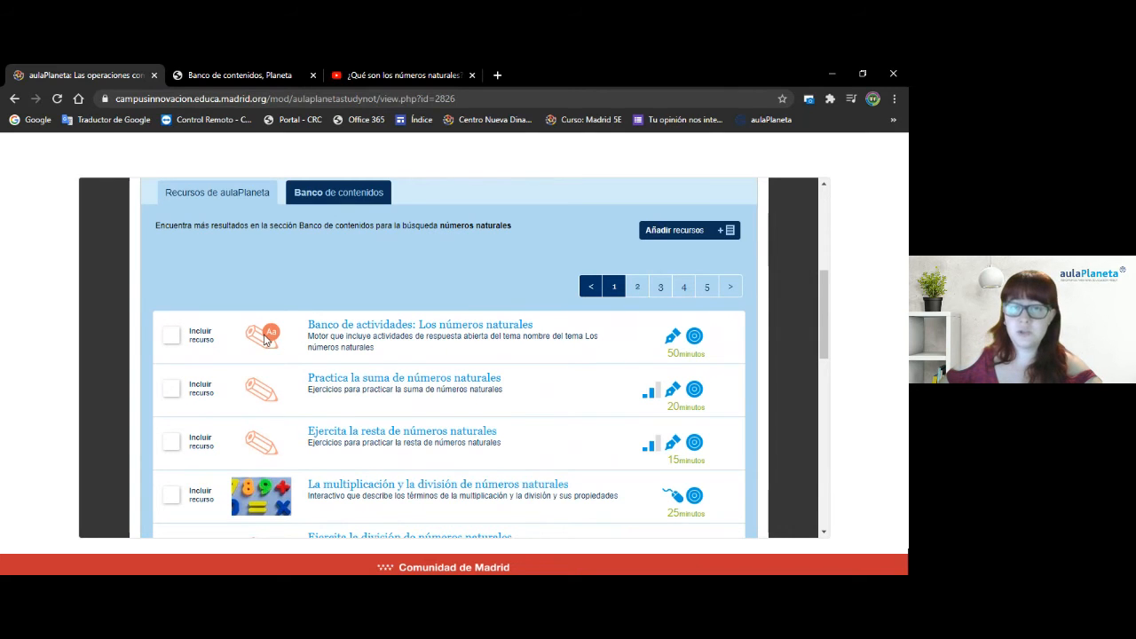
scroll(264, 340, down, 1)
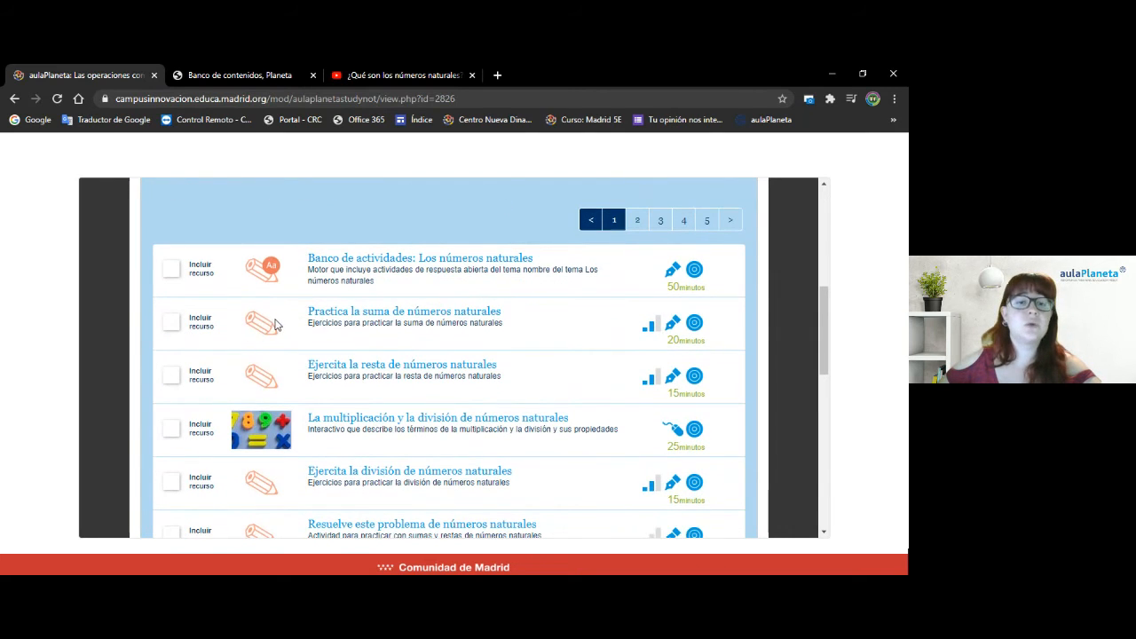
scroll(275, 325, down, 1)
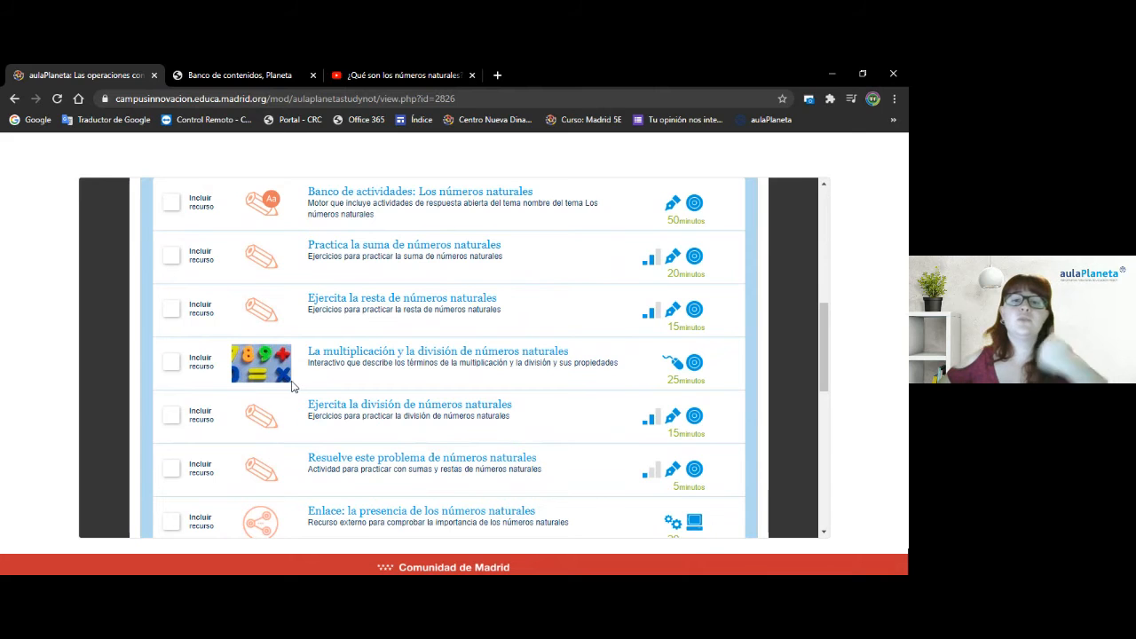
scroll(295, 385, down, 1)
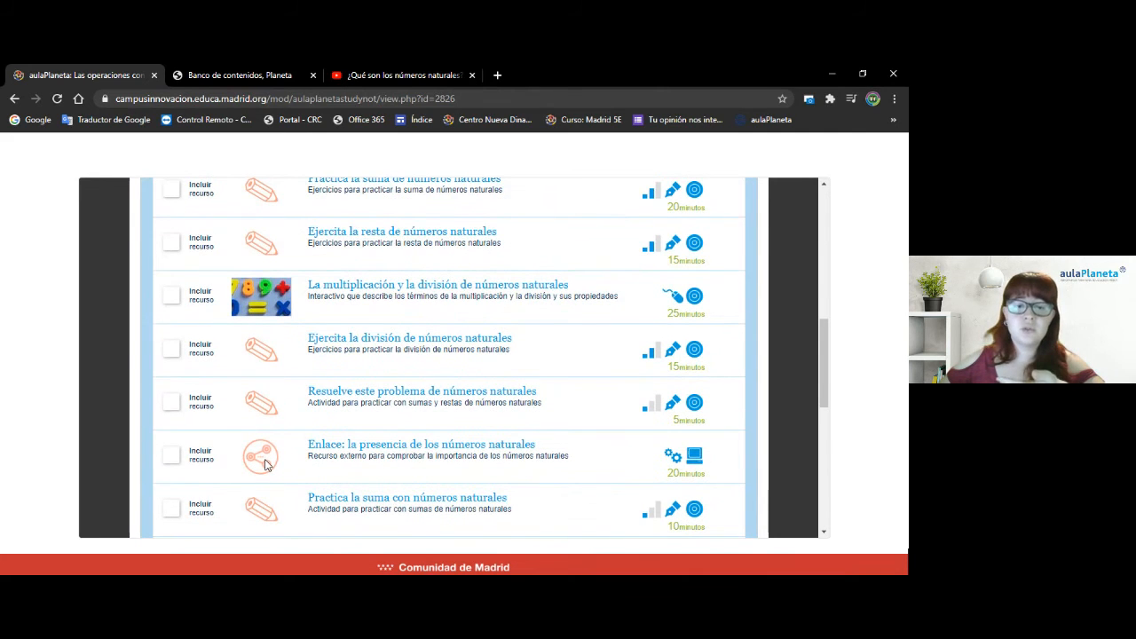
scroll(266, 463, down, 6)
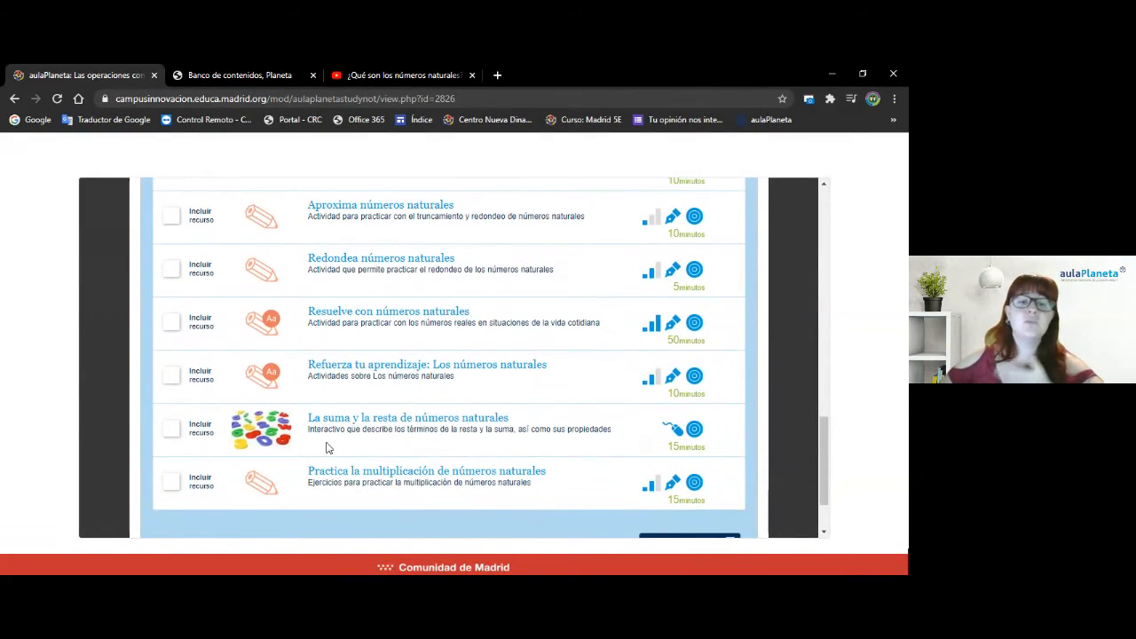
scroll(333, 438, up, 10)
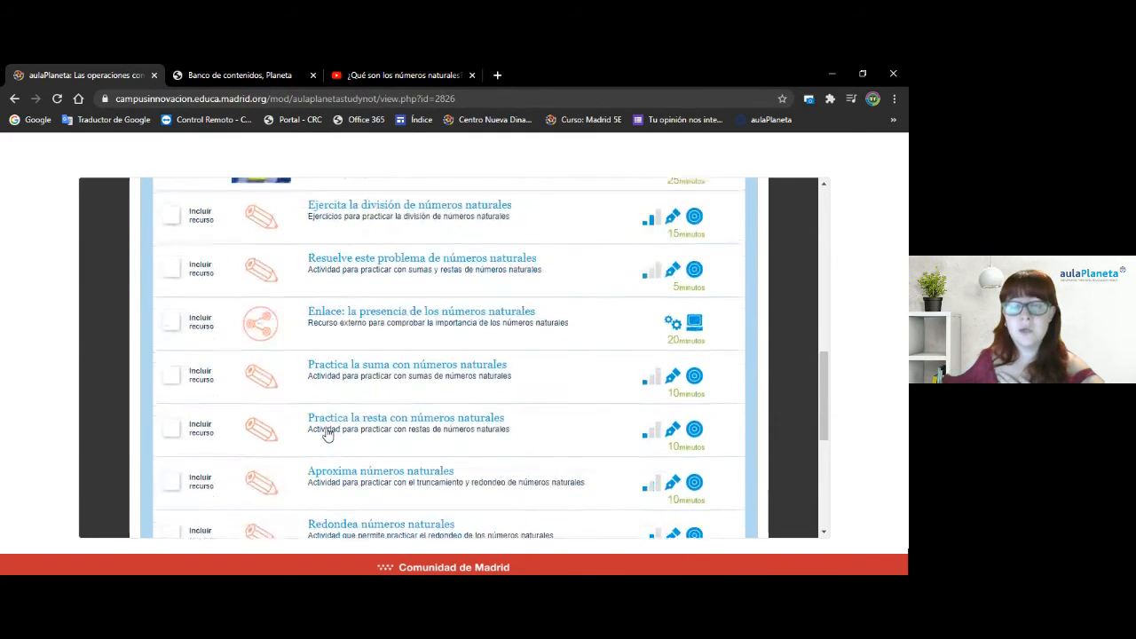
Mark the resource "Practica la suma de números naturales" for inclusion in the catalogue results
scroll(327, 433, up, 1)
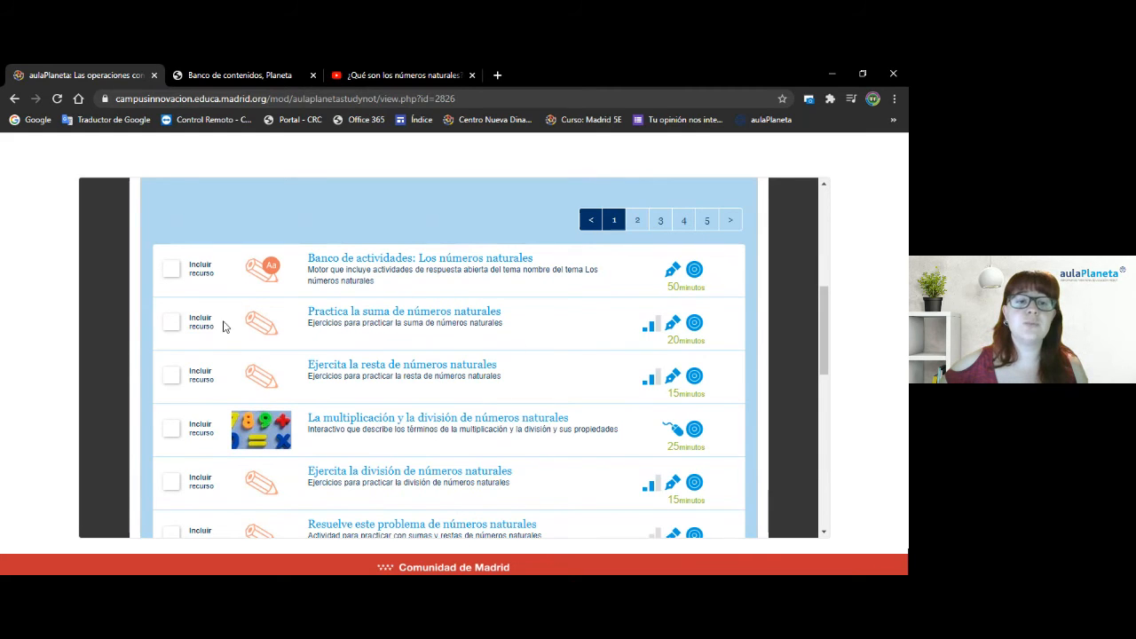
click(171, 321)
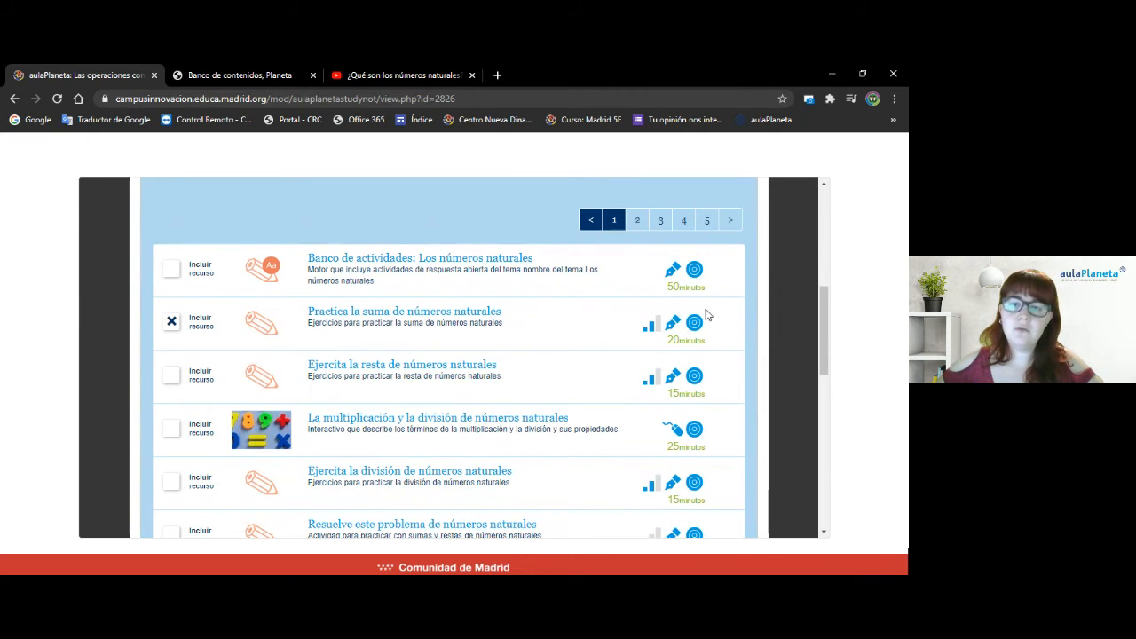
Examine the difficulty, activity type and duration indicators of "Practica la suma de números naturales" and the neighbouring catalogue results
mouse_move(686, 319)
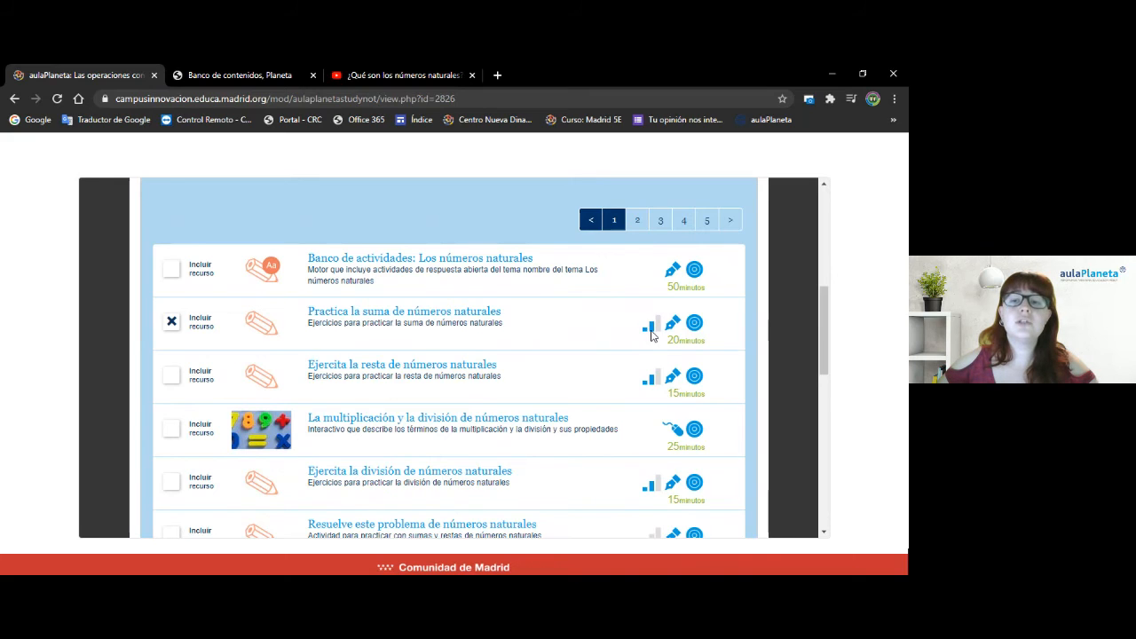
mouse_move(653, 332)
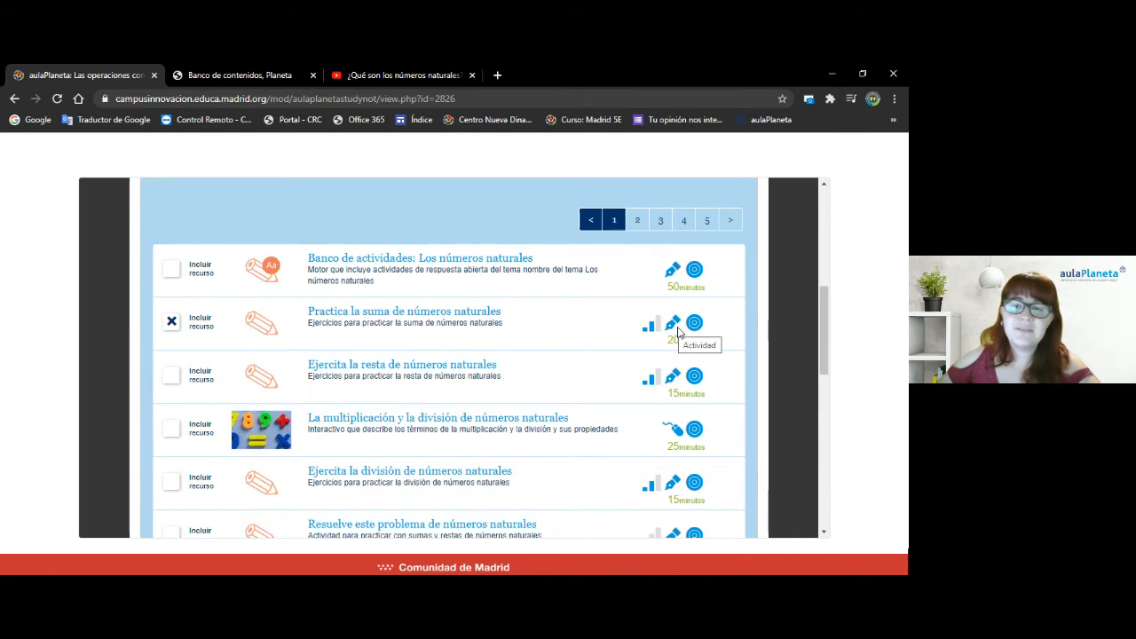
scroll(677, 330, down, 2)
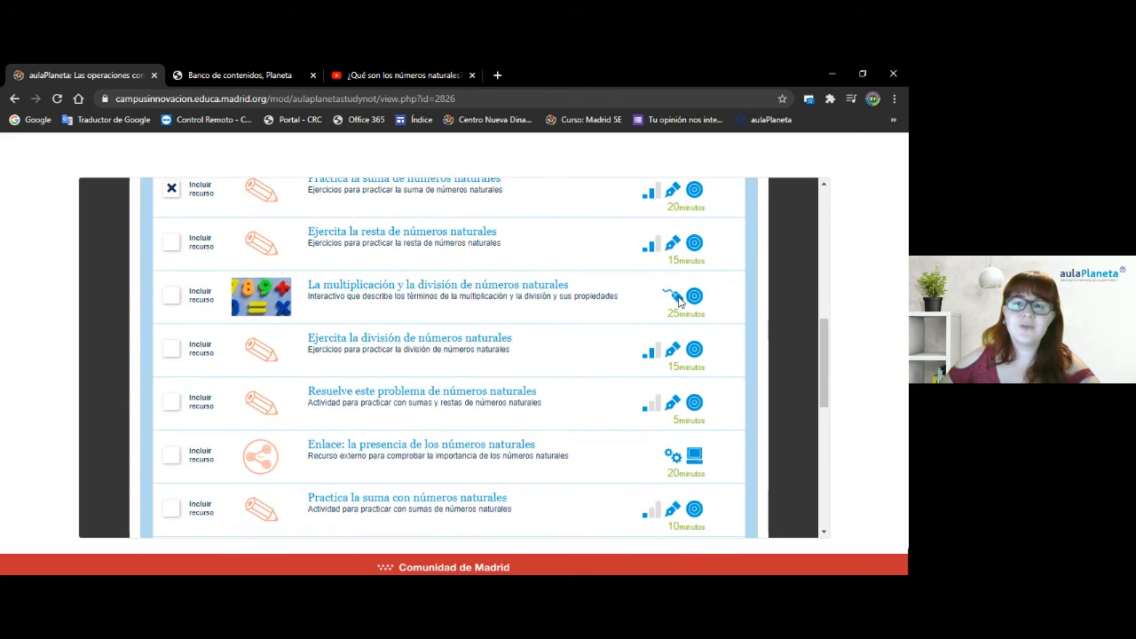
scroll(678, 303, down, 2)
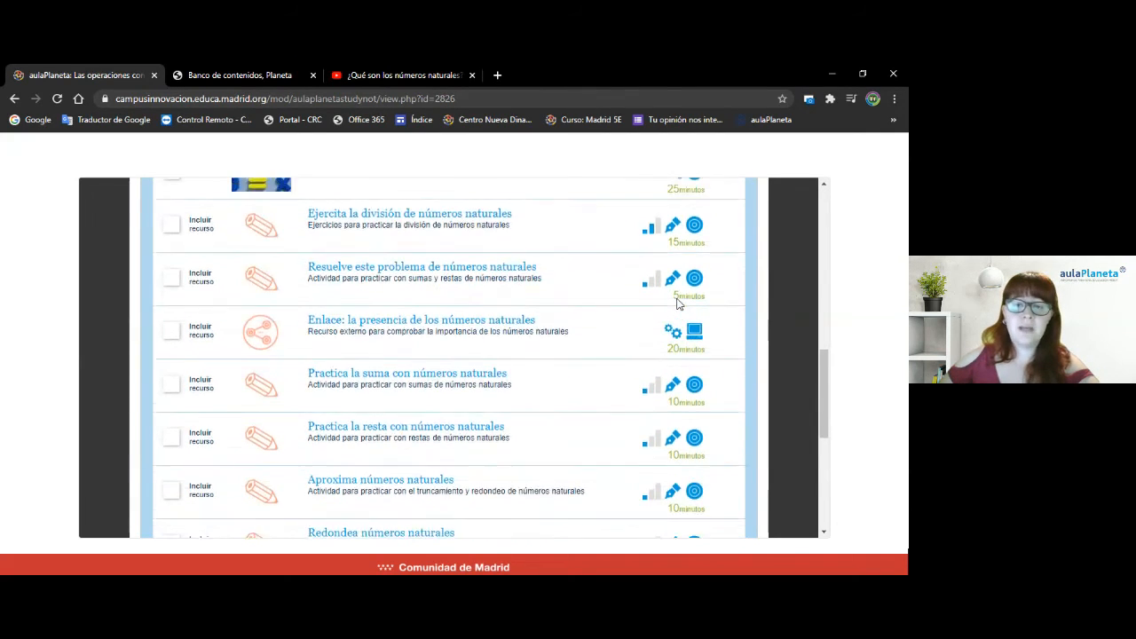
scroll(677, 304, up, 5)
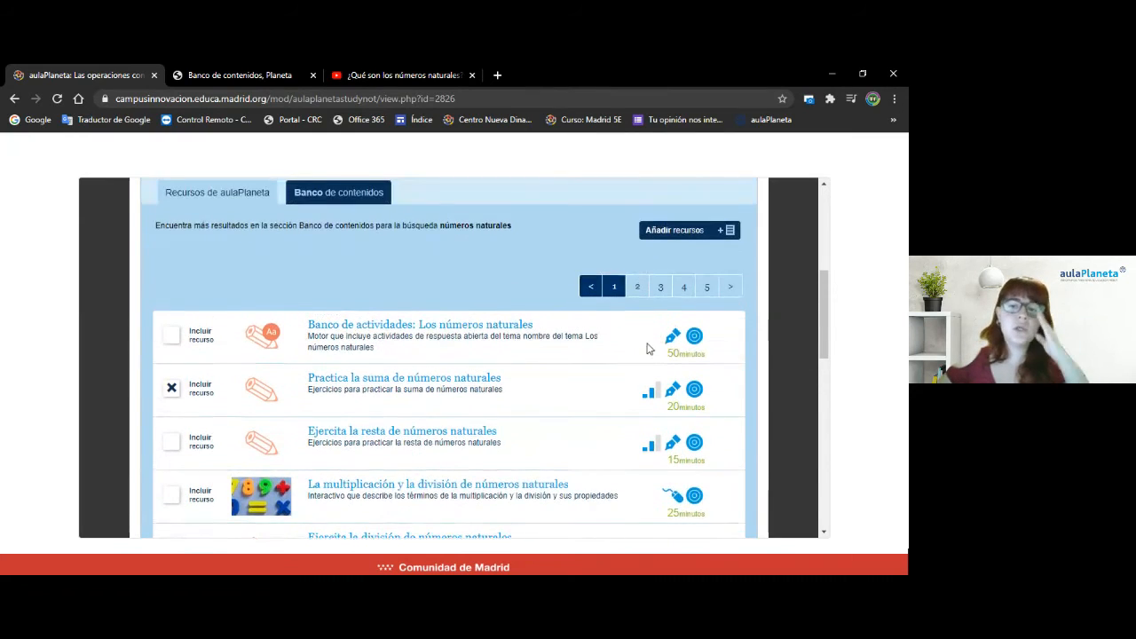
scroll(637, 382, down, 1)
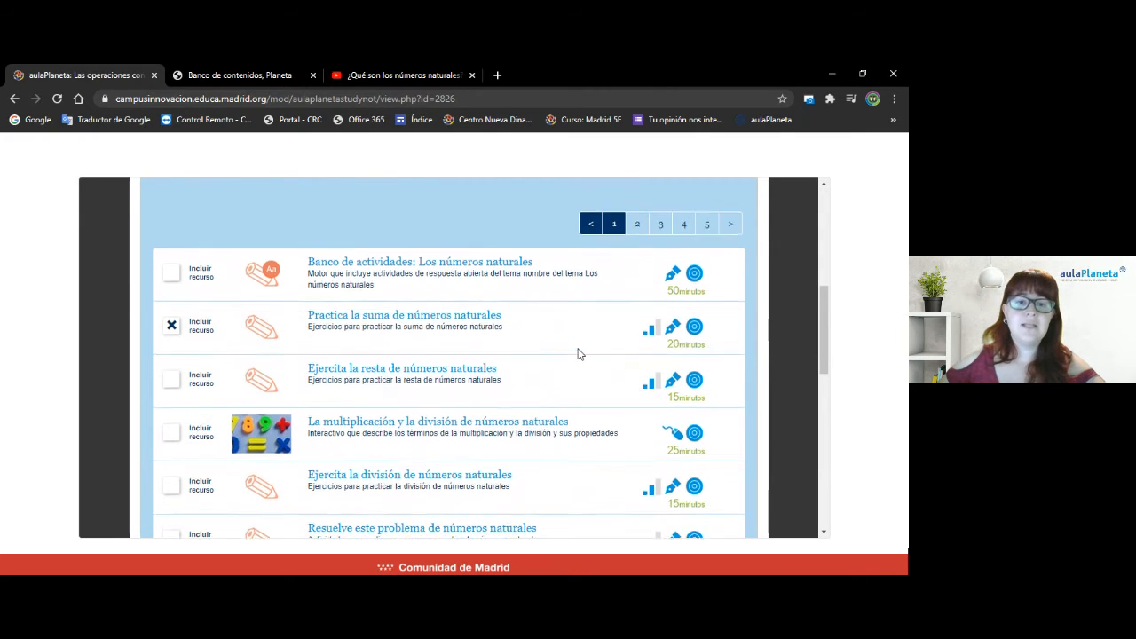
scroll(577, 355, up, 1)
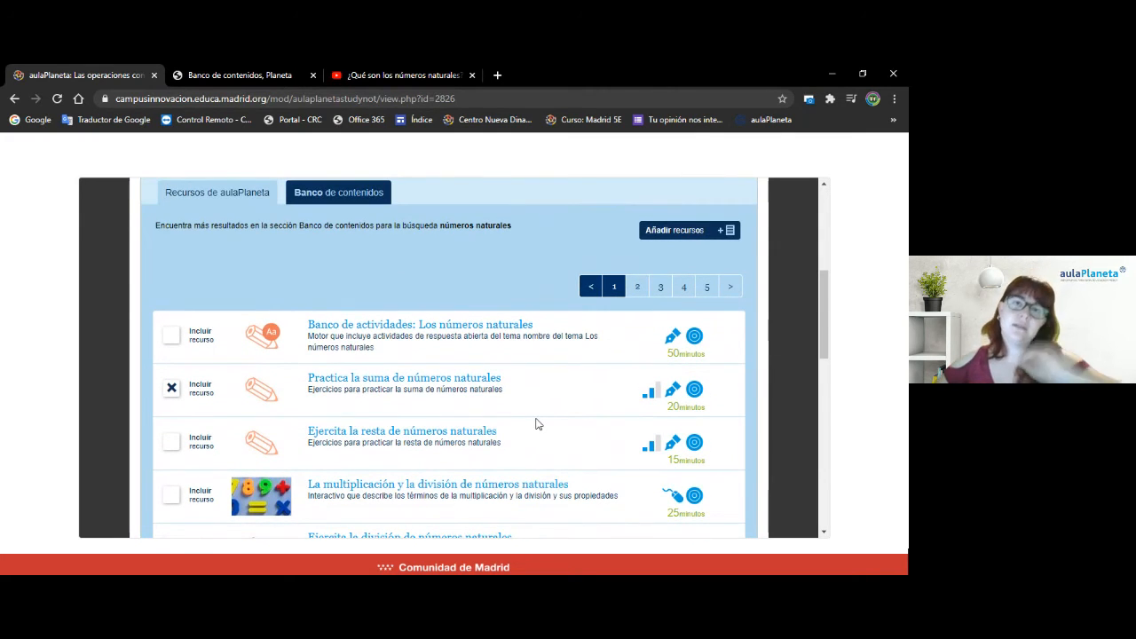
scroll(536, 424, down, 2)
scroll(507, 406, up, 1)
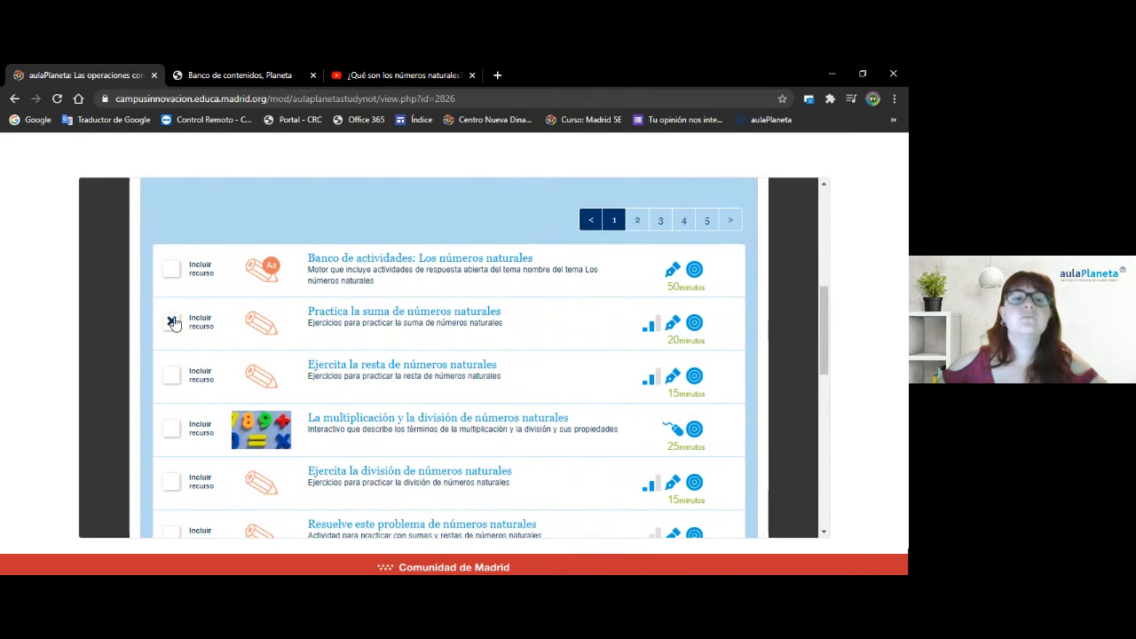
Preview the resource "Practica la suma de números naturales" and look through its exercises up to number 10
click(336, 313)
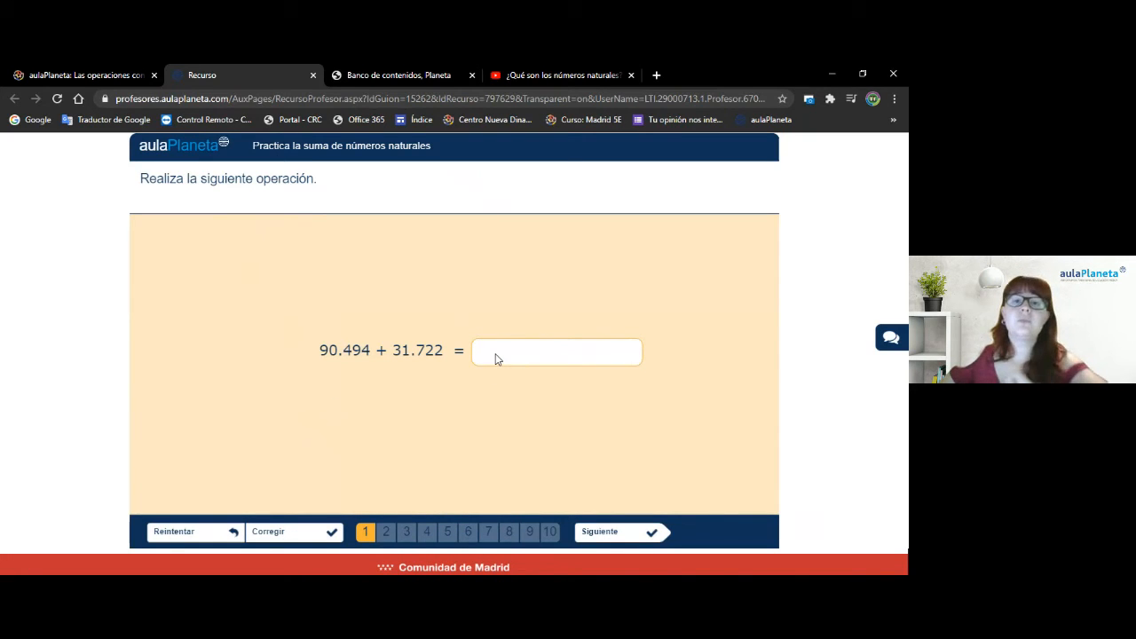
click(427, 531)
click(447, 530)
click(468, 531)
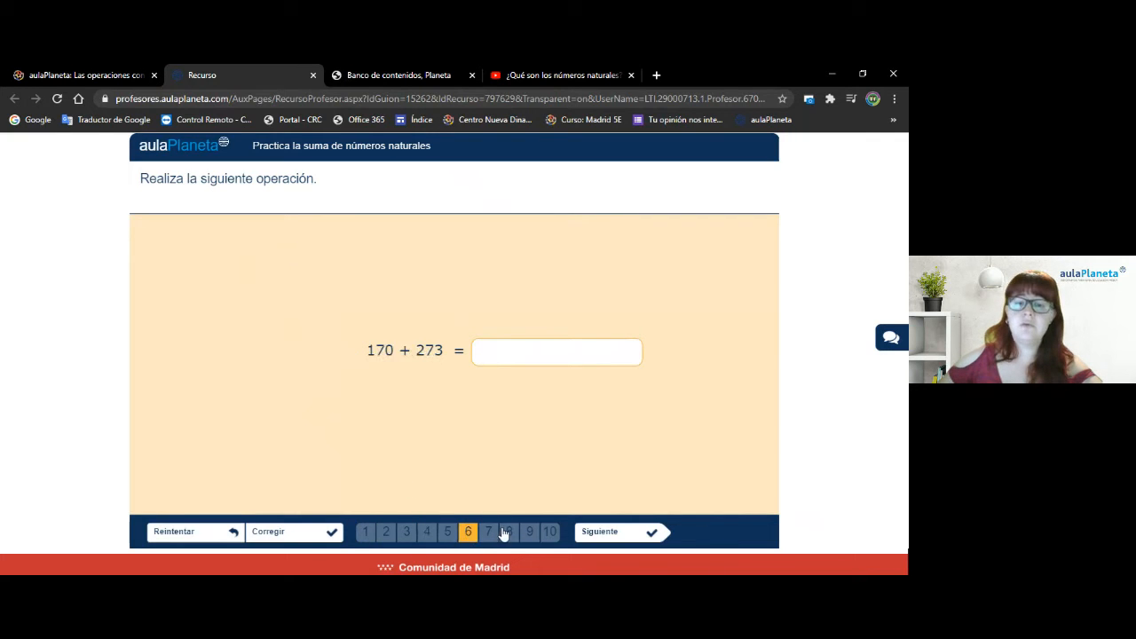
click(509, 531)
click(529, 532)
click(550, 532)
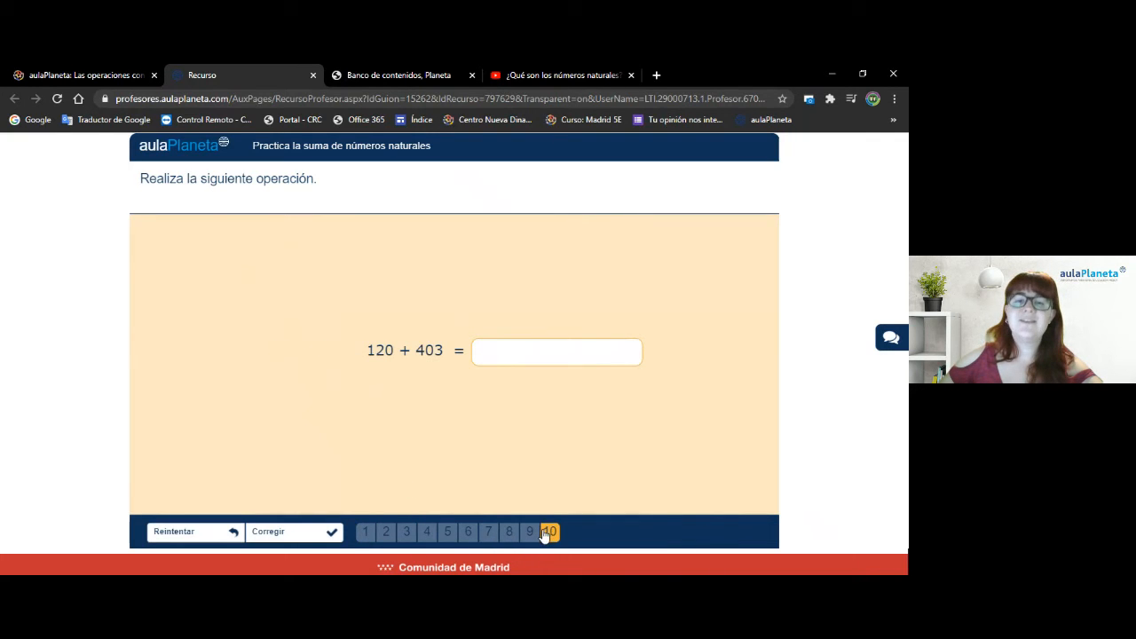
Go back to exercise 6, have the activity corrected without entering any answer, and accept the score
click(468, 531)
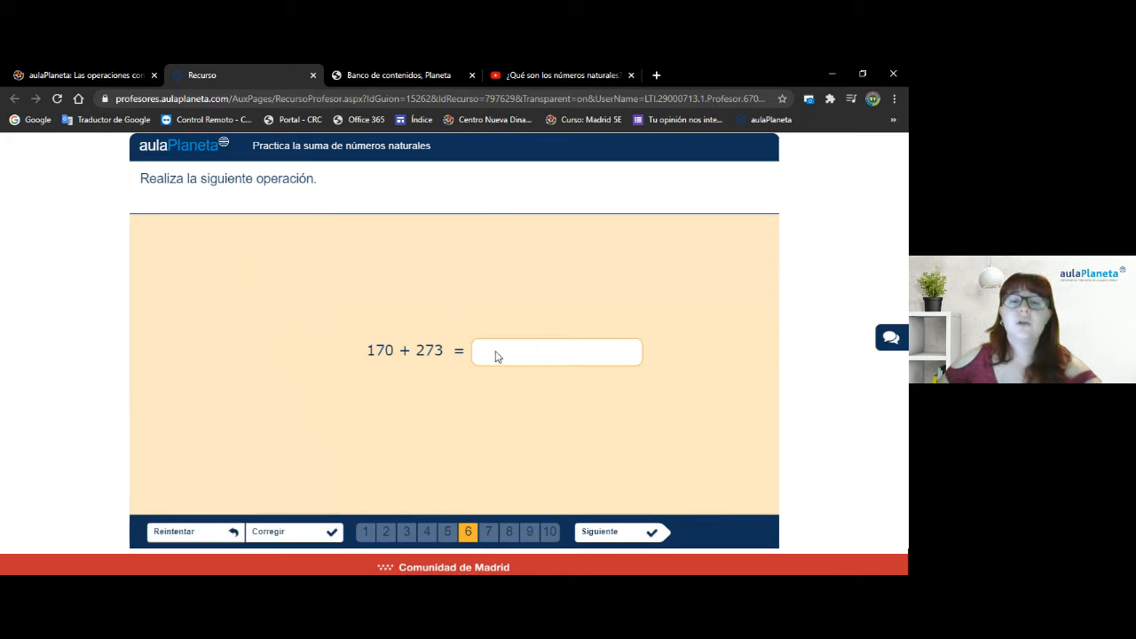
click(289, 535)
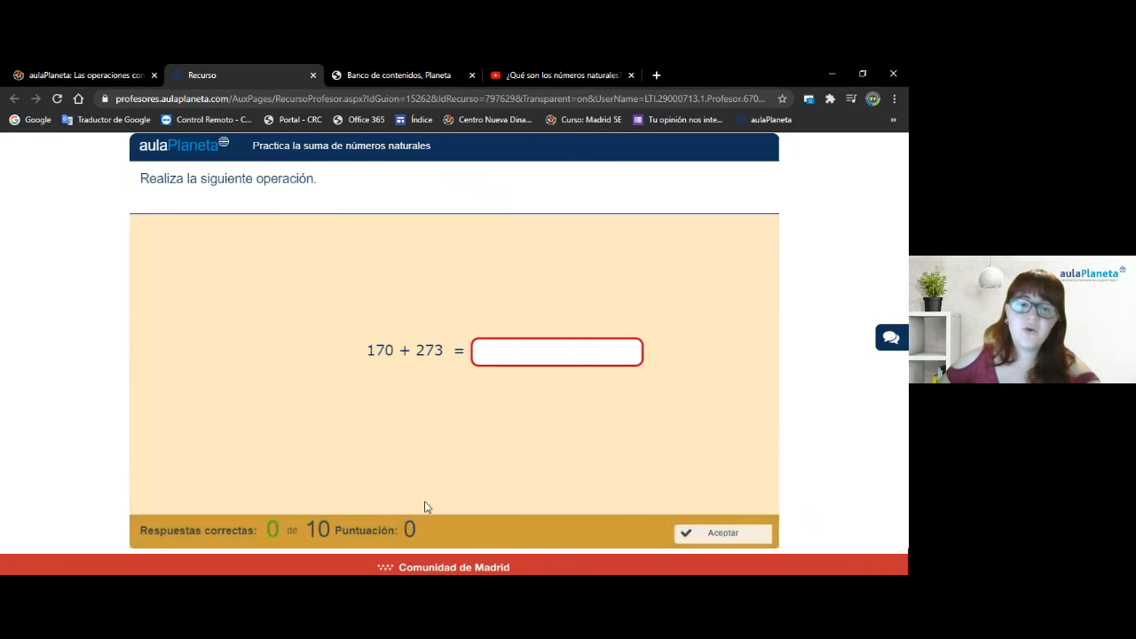
click(710, 531)
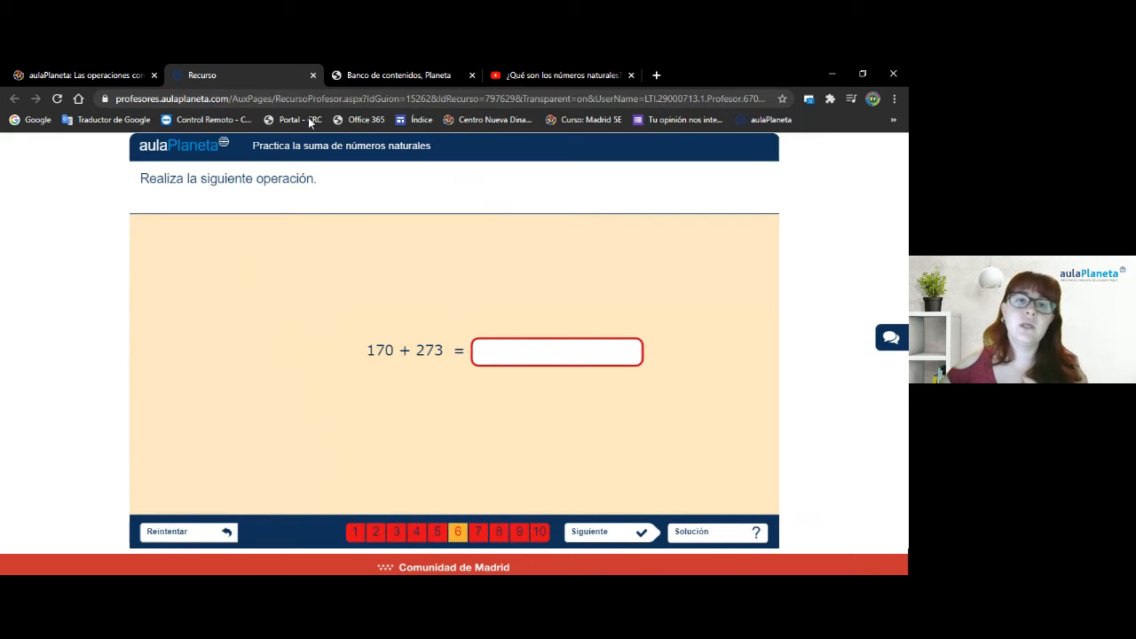
Return to the catalogue results, also mark "La multiplicación y la división de números naturales", and add the marked resources to the unit
click(96, 78)
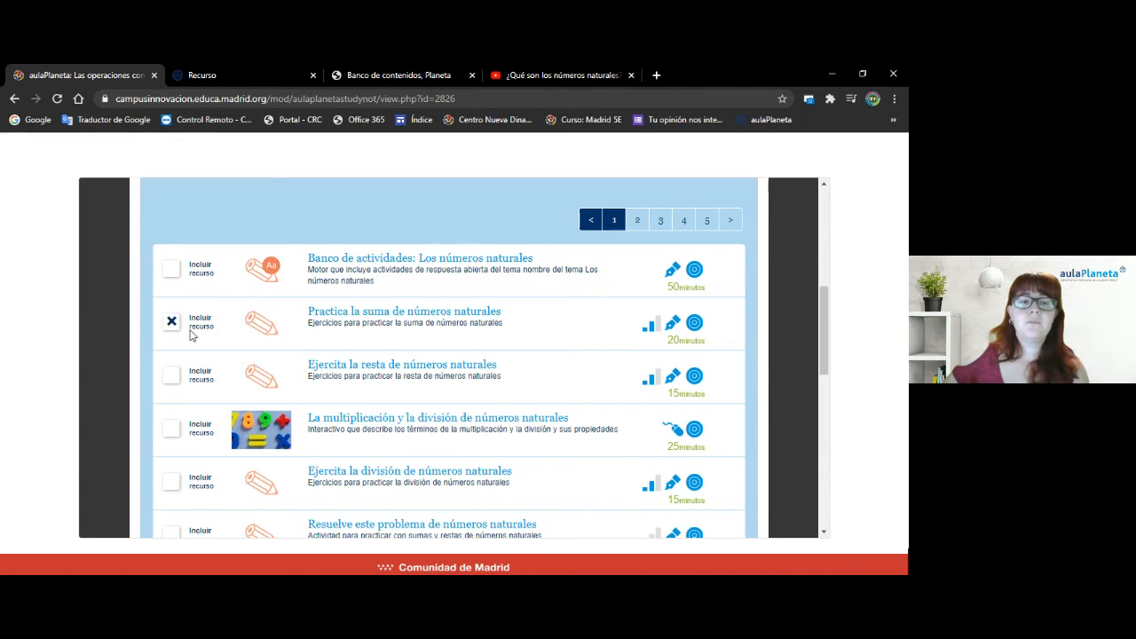
scroll(175, 324, up, 1)
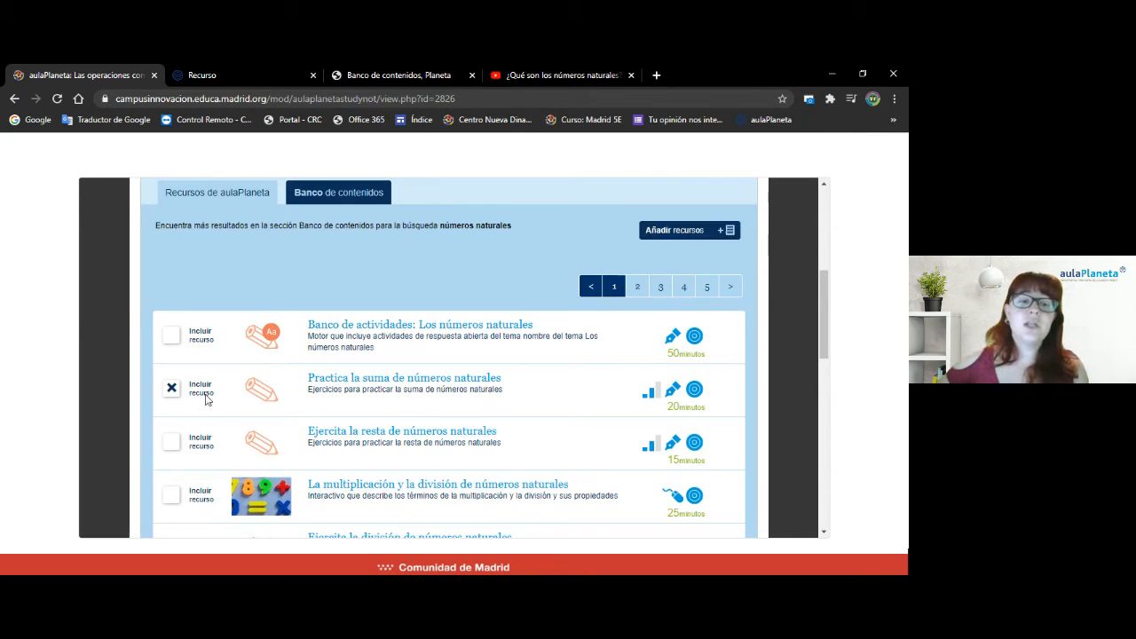
scroll(181, 405, down, 2)
scroll(182, 405, down, 2)
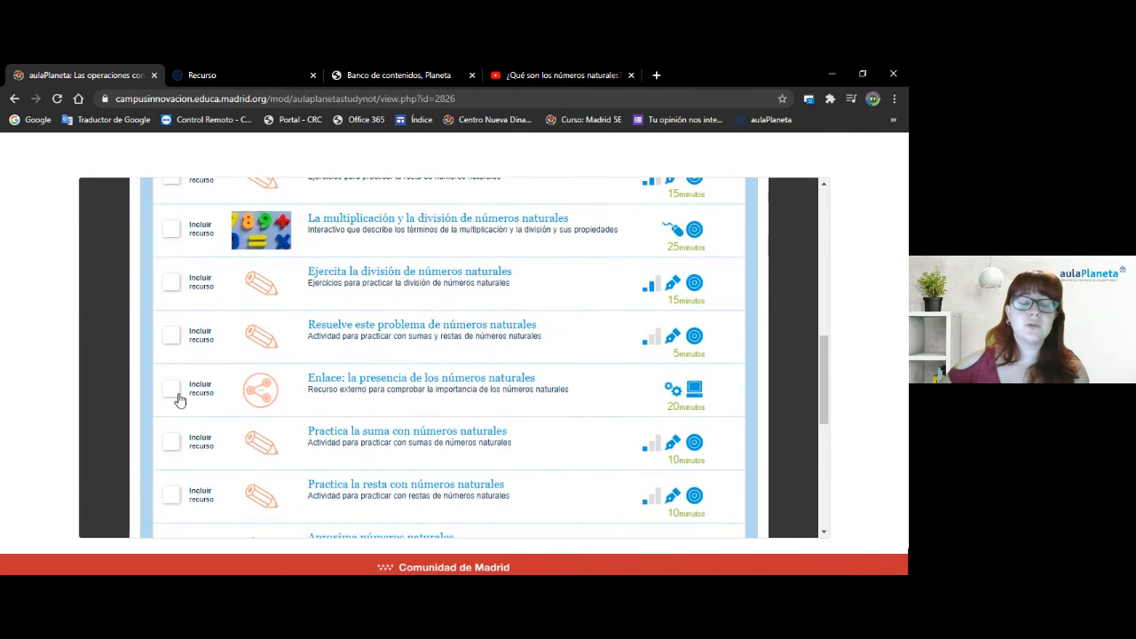
scroll(181, 404, down, 1)
scroll(181, 405, up, 3)
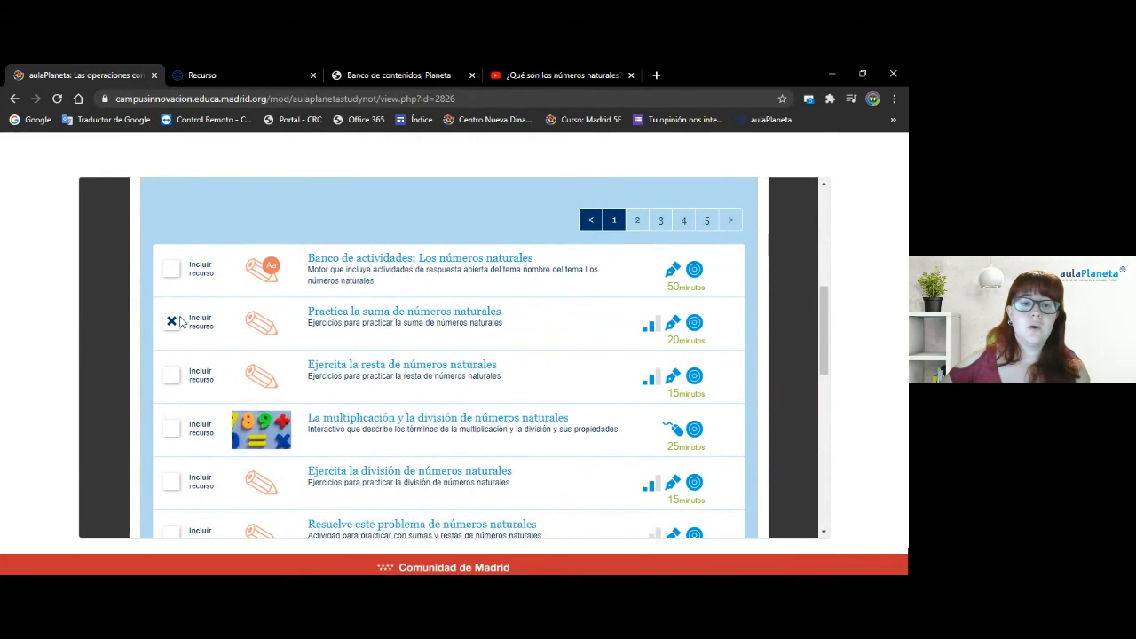
scroll(296, 318, down, 1)
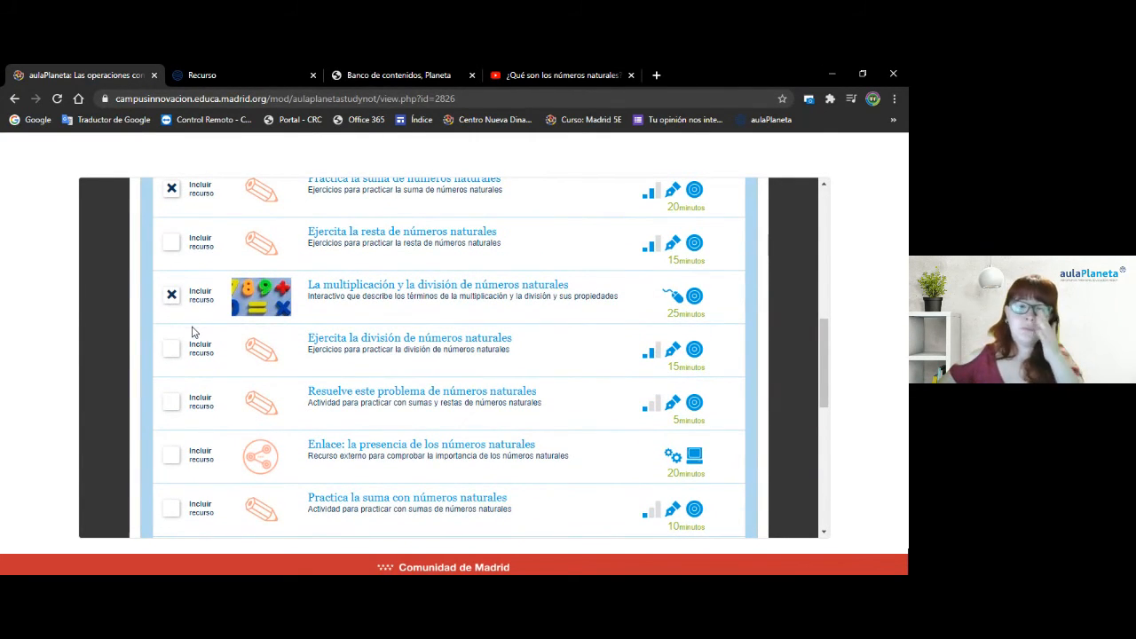
scroll(193, 334, up, 2)
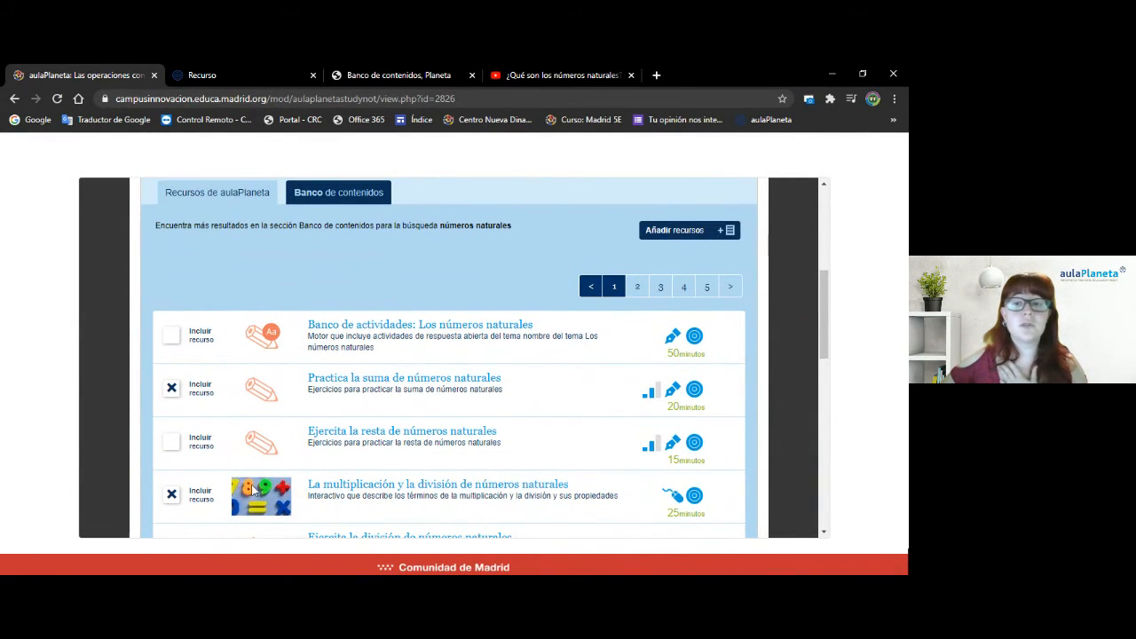
click(680, 233)
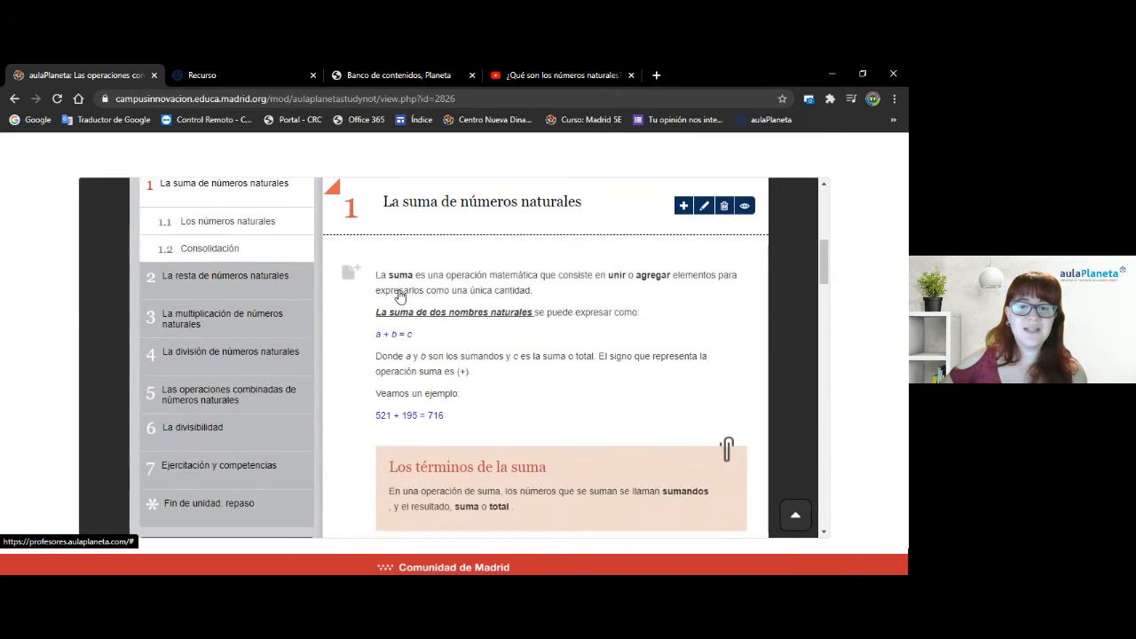
Examine the imported resources under the Practica and Profundiza headings of section 1.1 "Los números naturales"
scroll(381, 266, down, 4)
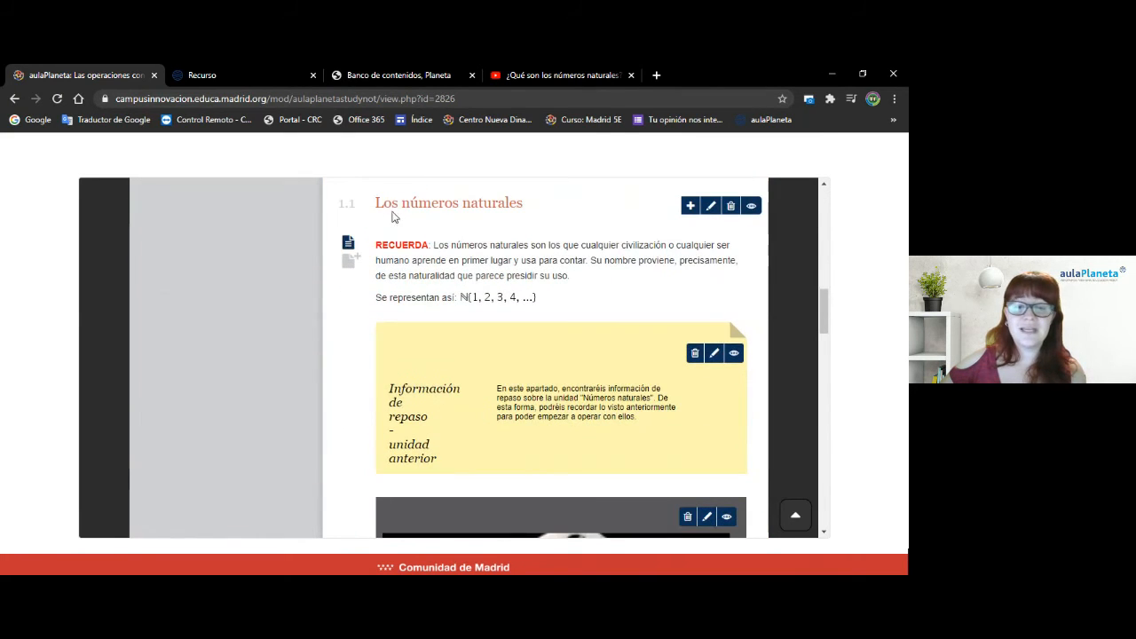
scroll(398, 211, down, 3)
scroll(397, 212, down, 4)
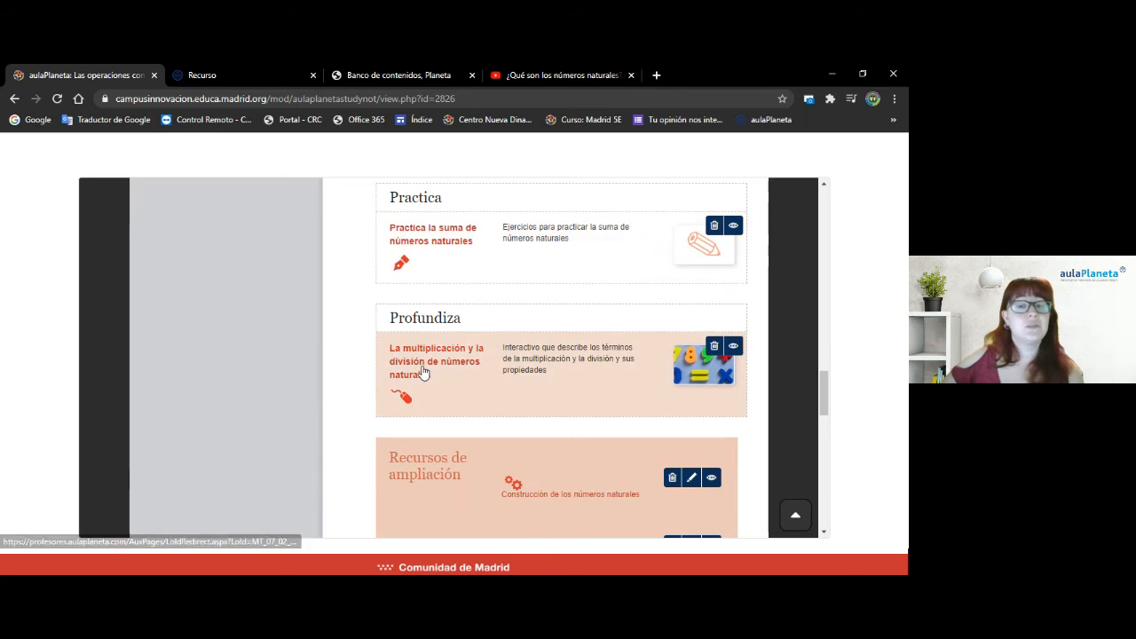
drag(451, 200, 351, 214)
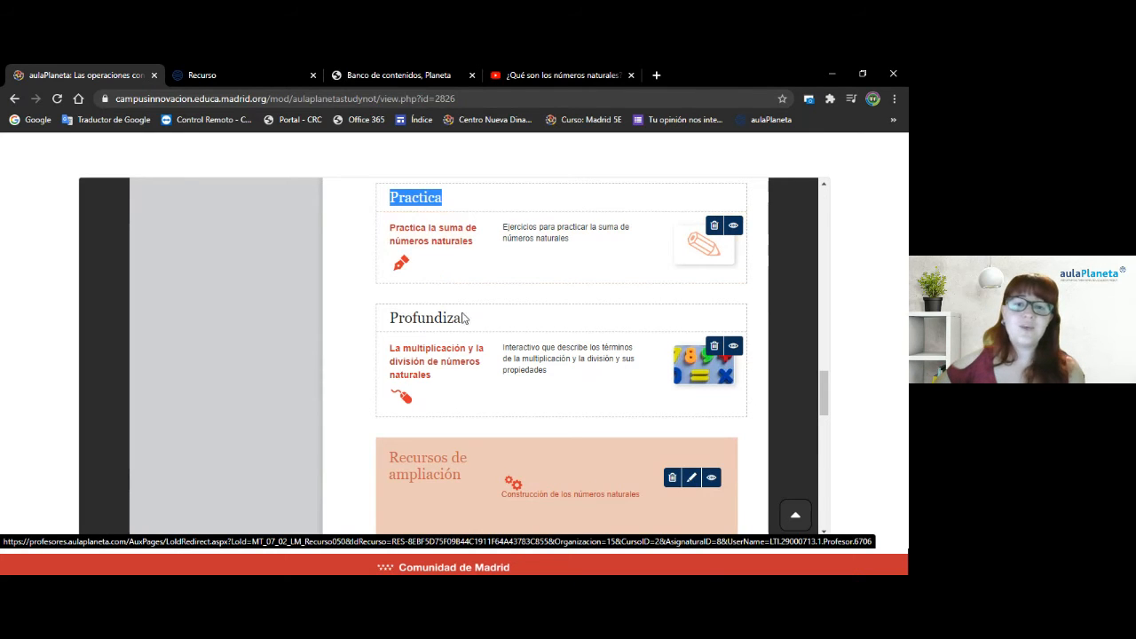
drag(466, 319, 390, 316)
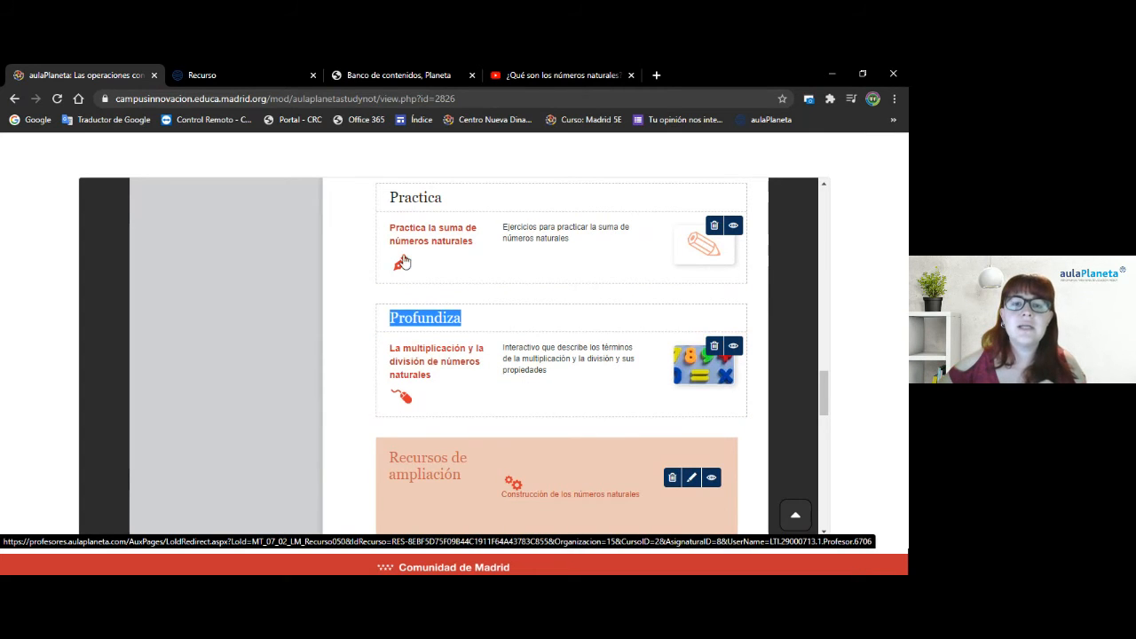
click(458, 318)
Hide the imported resource "La multiplicación y la división de números naturales", then delete it from the section
click(733, 346)
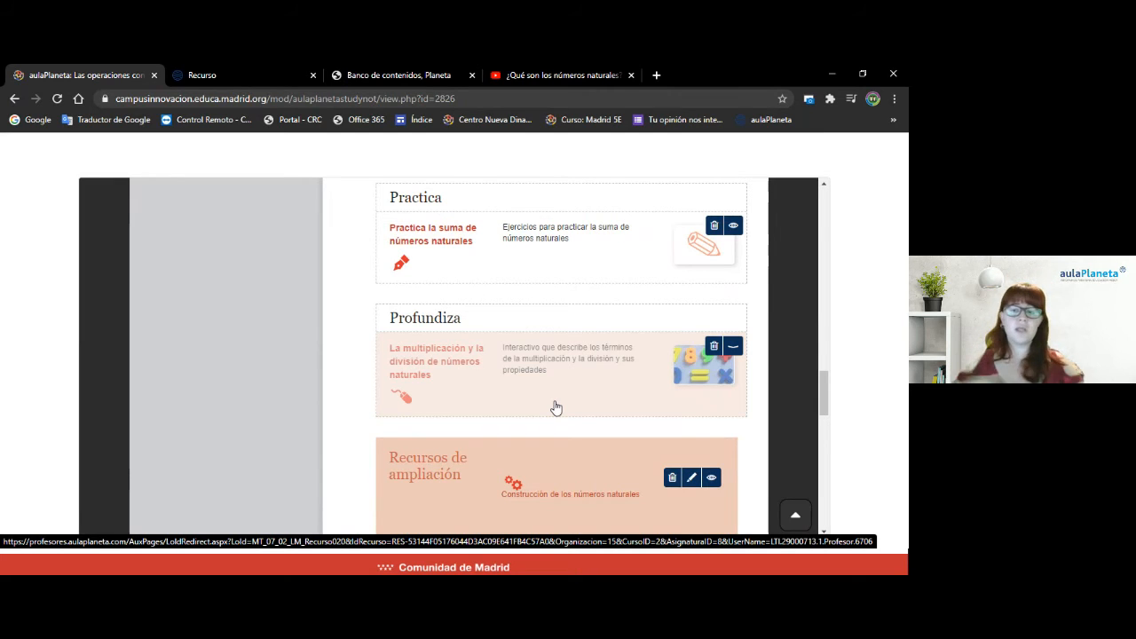
click(714, 346)
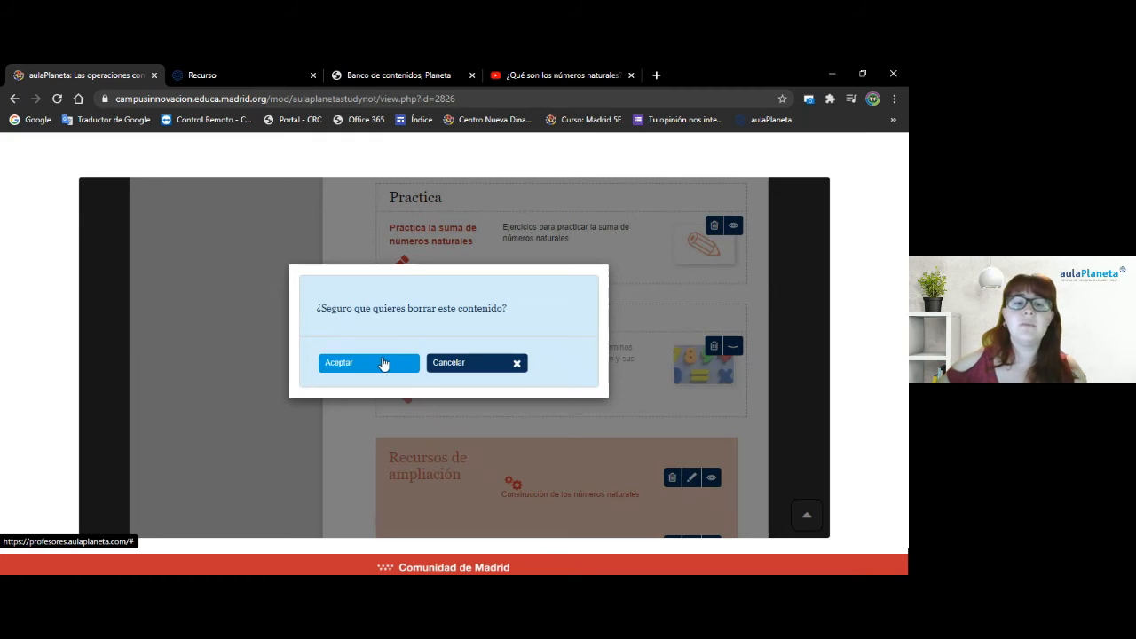
click(353, 364)
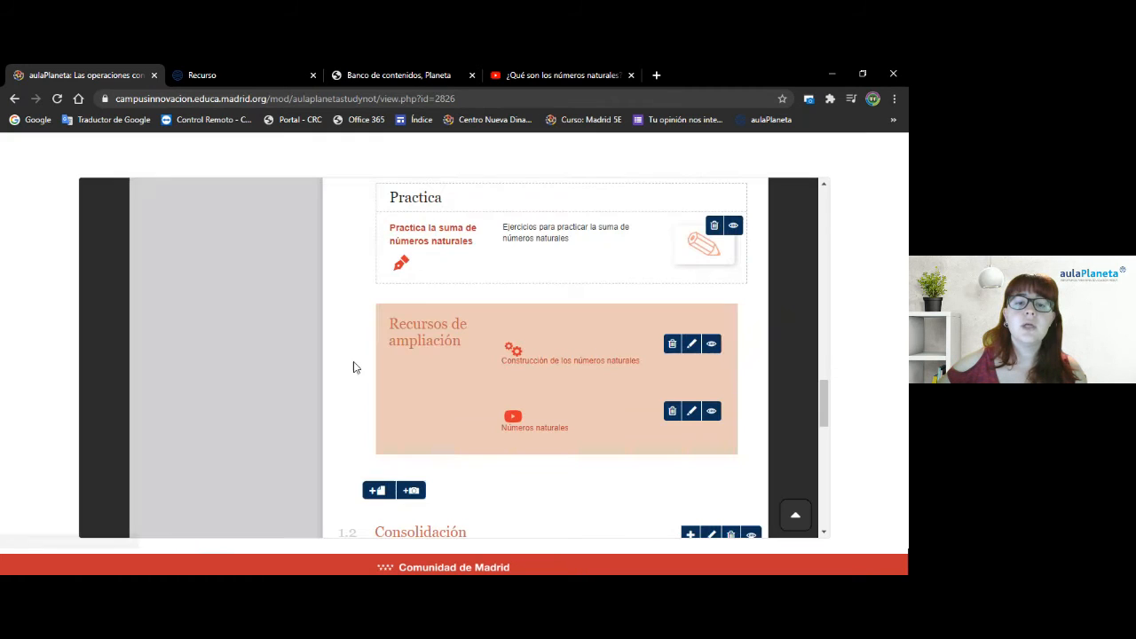
Start adding another imported resource below the extension resources of "Los números naturales", opening the aulaPlaneta catalogue search form
scroll(429, 346, up, 3)
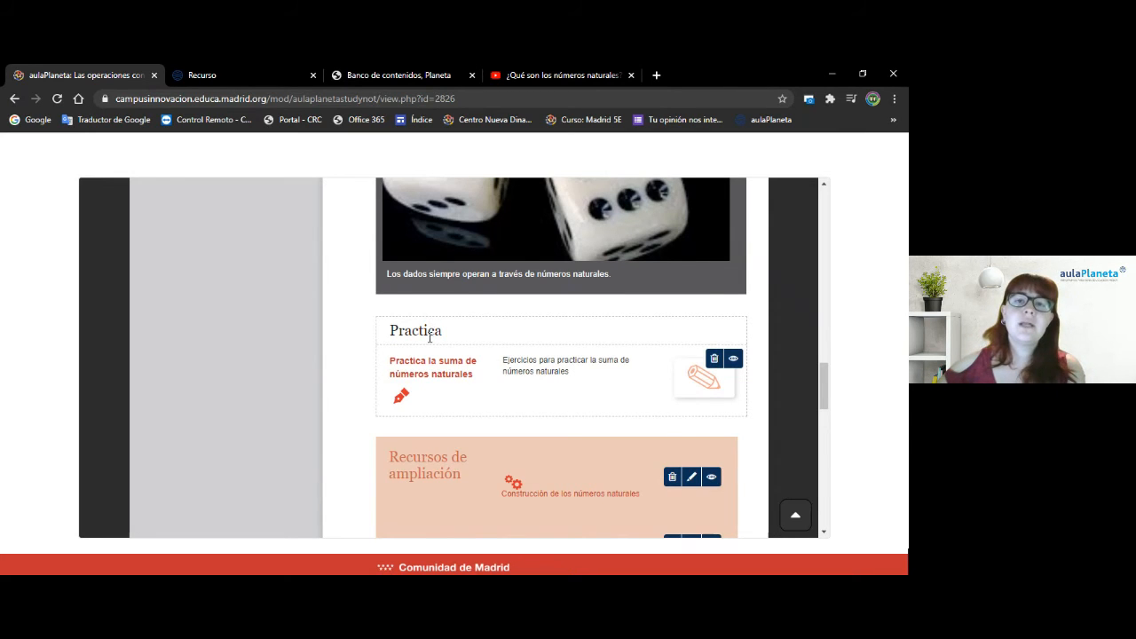
scroll(429, 337, down, 2)
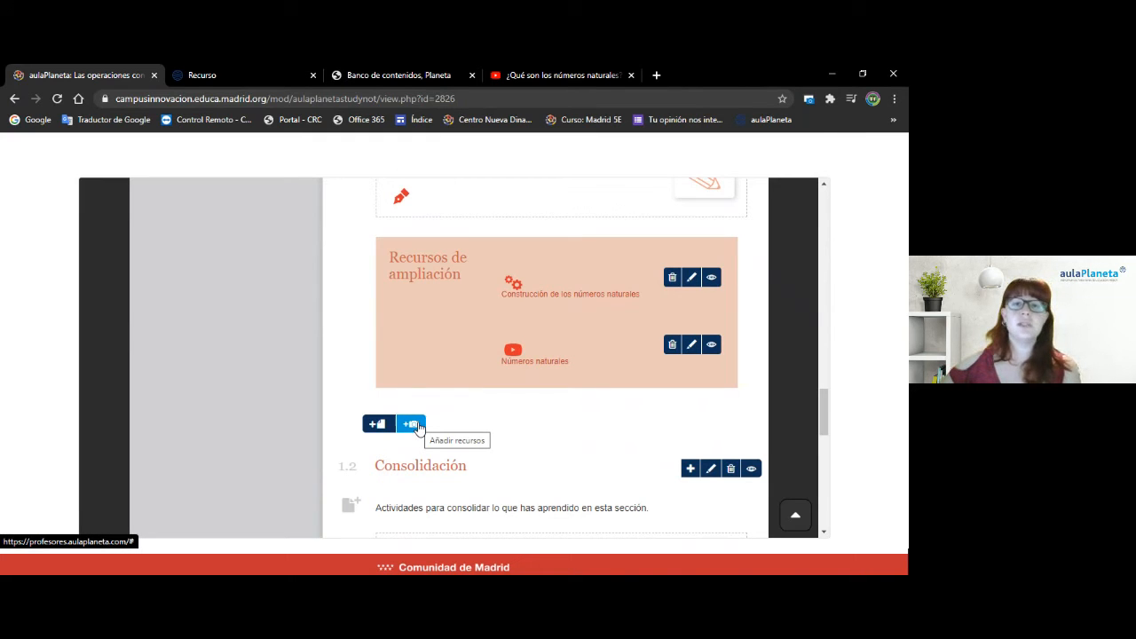
click(414, 425)
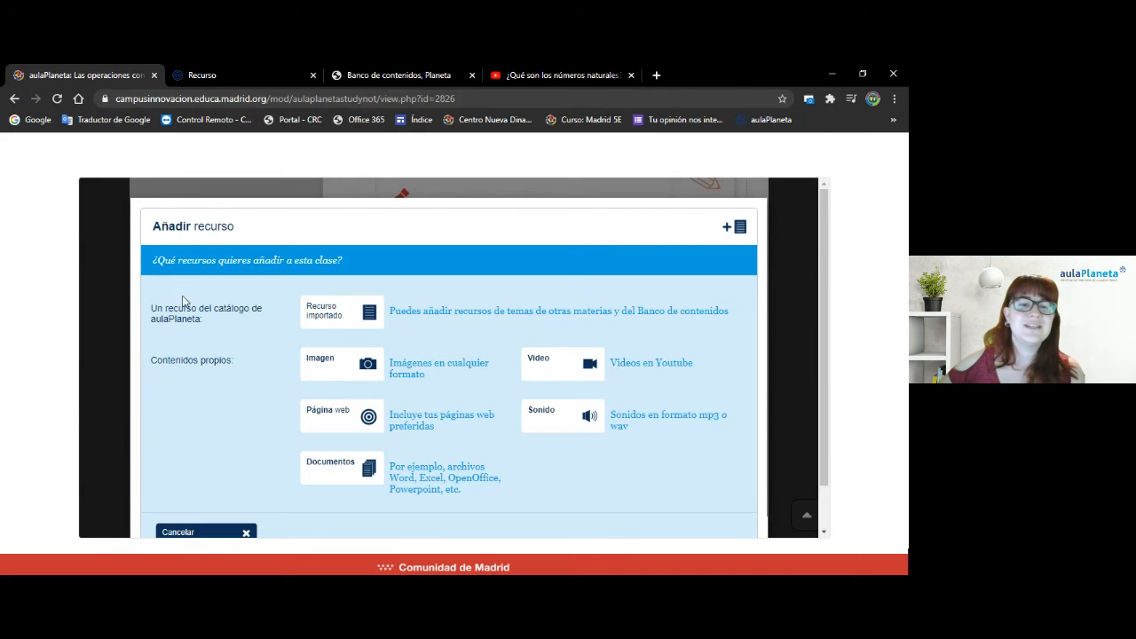
drag(158, 308, 228, 322)
click(229, 321)
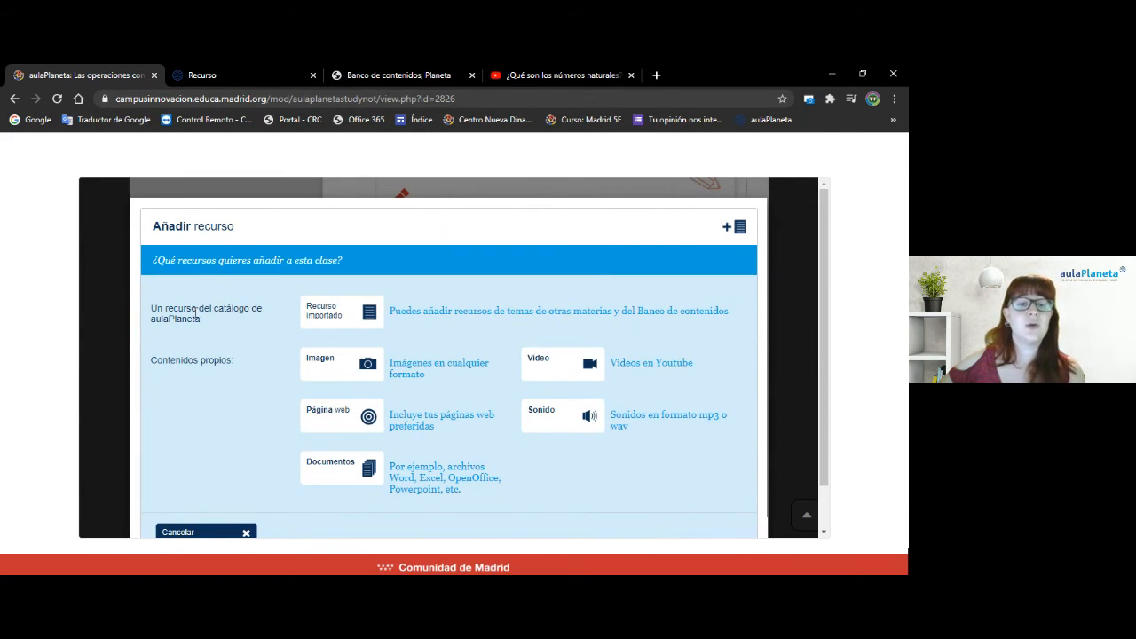
click(318, 315)
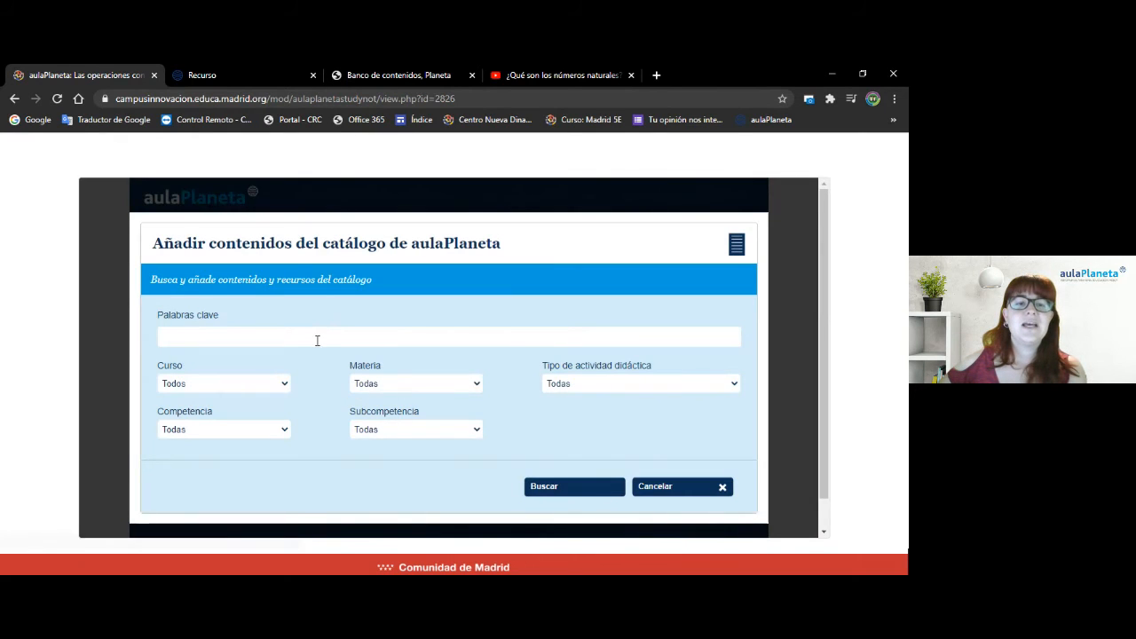
Search the aulaPlaneta catalogue for the keywords "Números naturales y sistemas de numeración"
scroll(317, 340, down, 1)
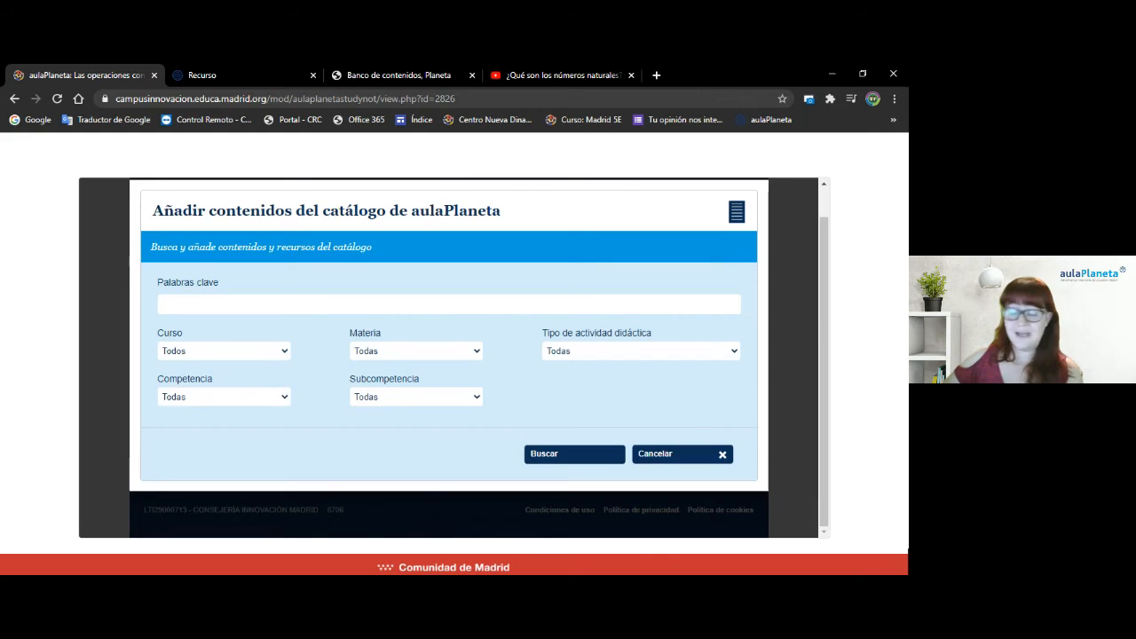
click(330, 304)
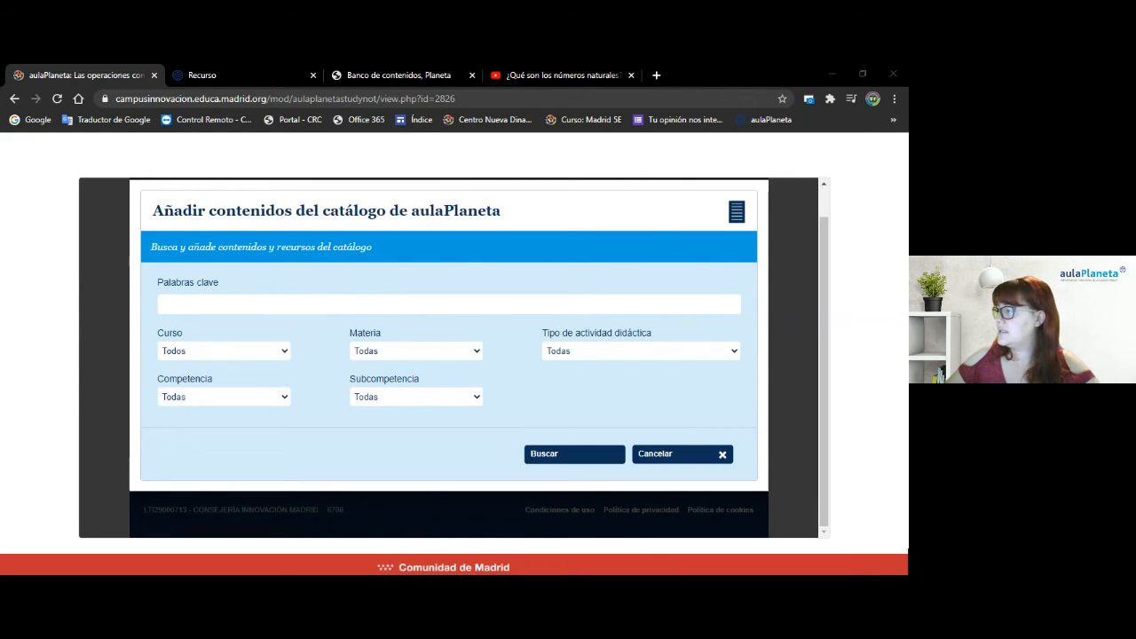
click(240, 302)
text(Números naturales y sistemas de numeración)
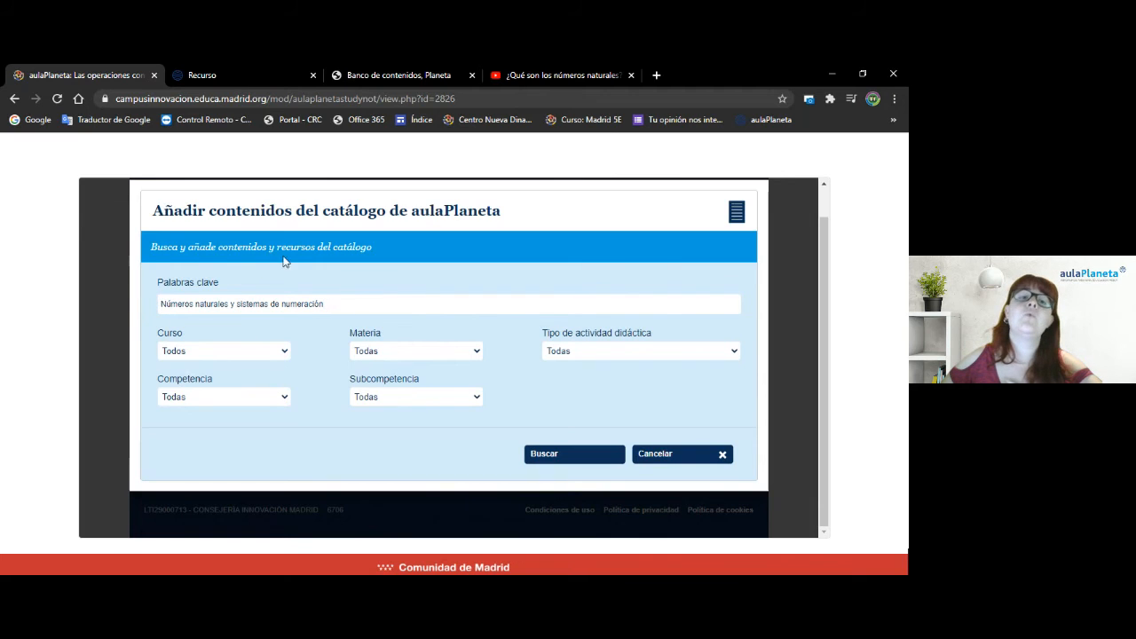
click(547, 466)
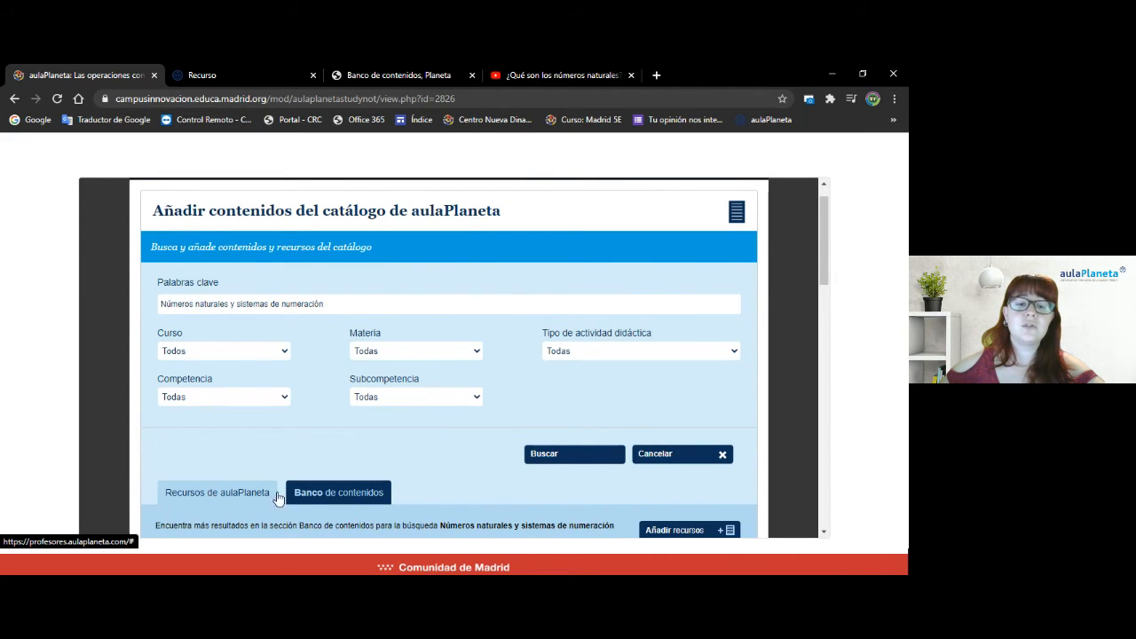
Show the Banco de contenidos results and mark the resource "Números naturales y sistemas de numeración" for inclusion
click(308, 497)
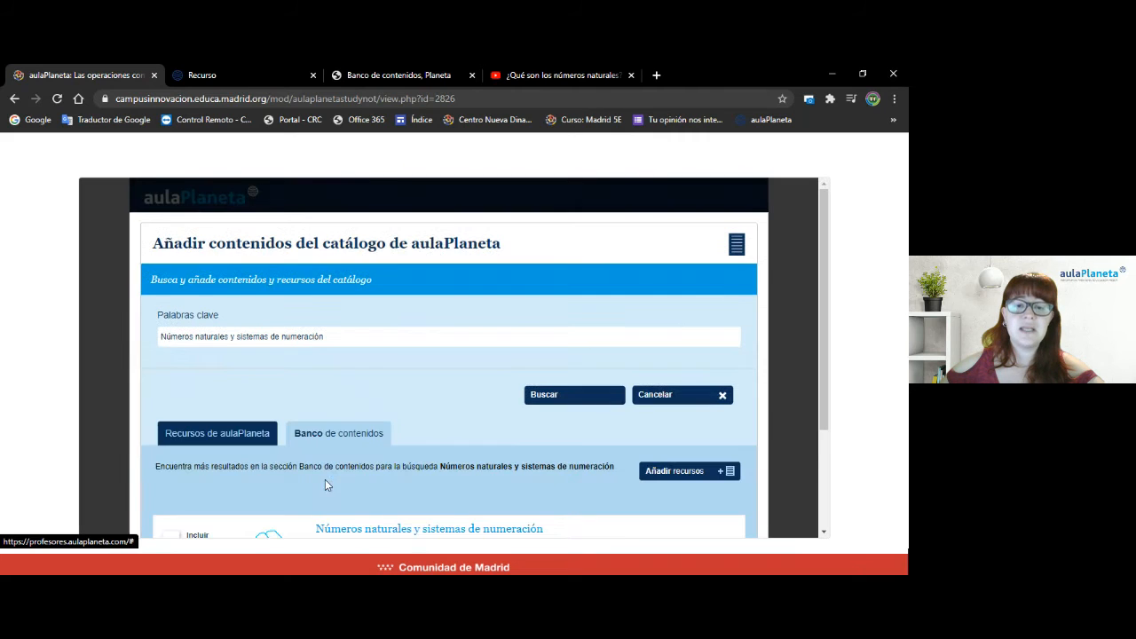
scroll(372, 428, down, 1)
scroll(385, 380, down, 1)
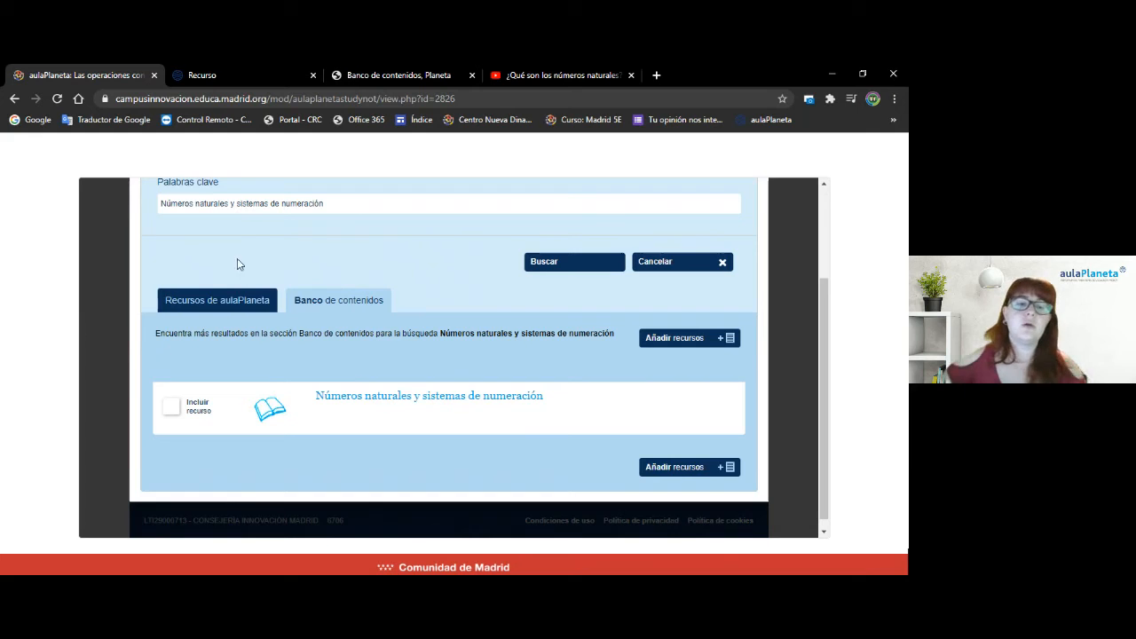
click(172, 406)
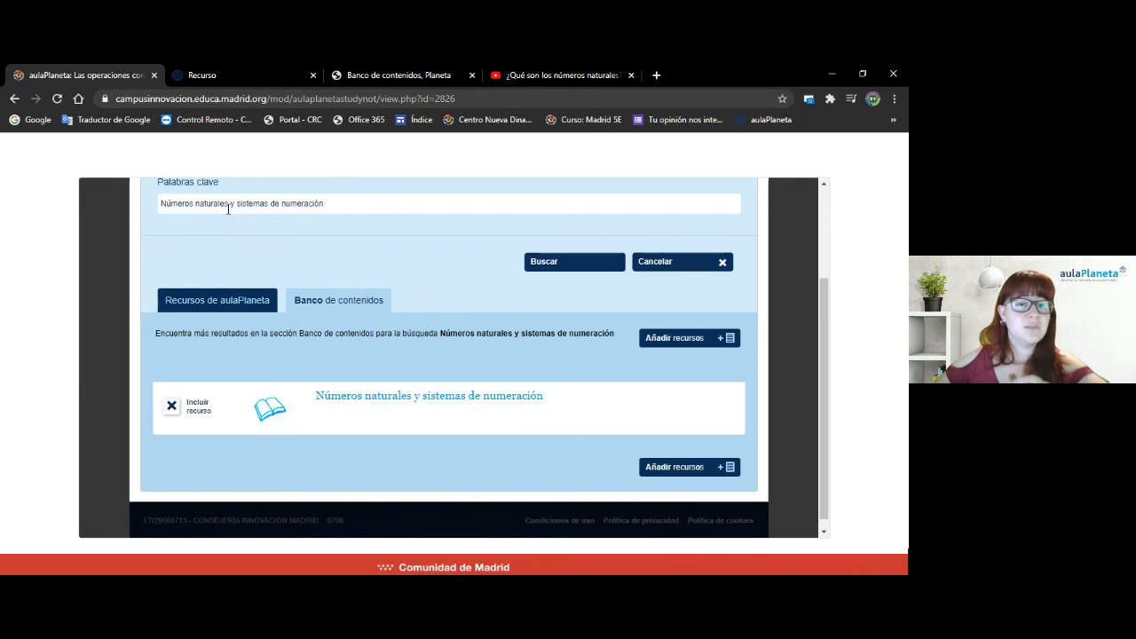
Shorten the search keywords to "Números naturales", search again and look through the Banco de contenidos results
drag(231, 208, 336, 224)
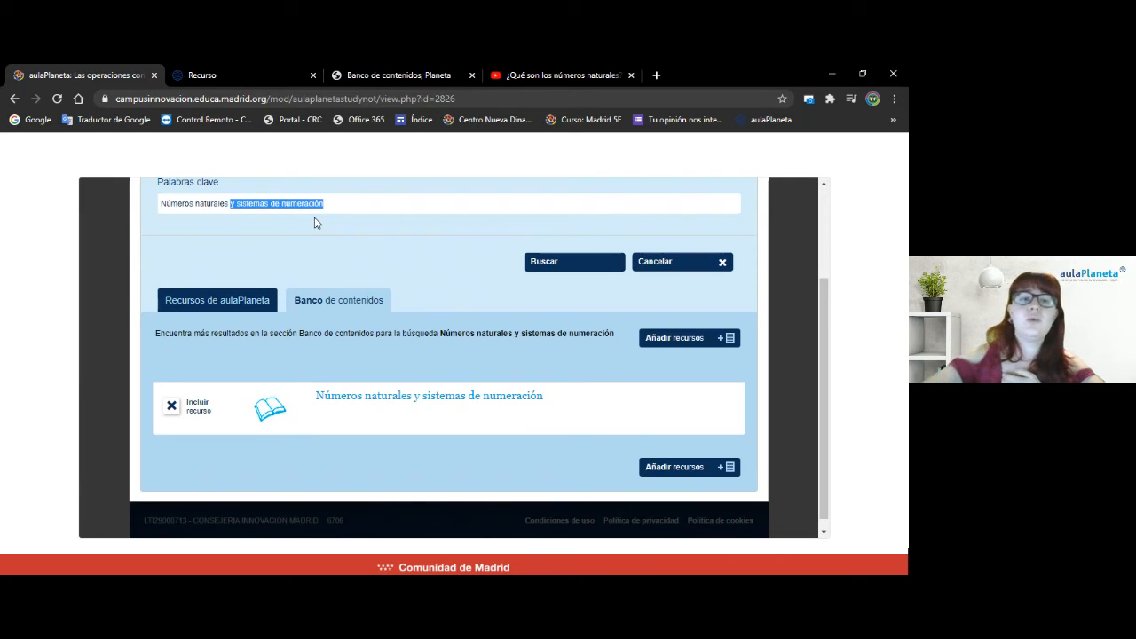
key(BackSpace)
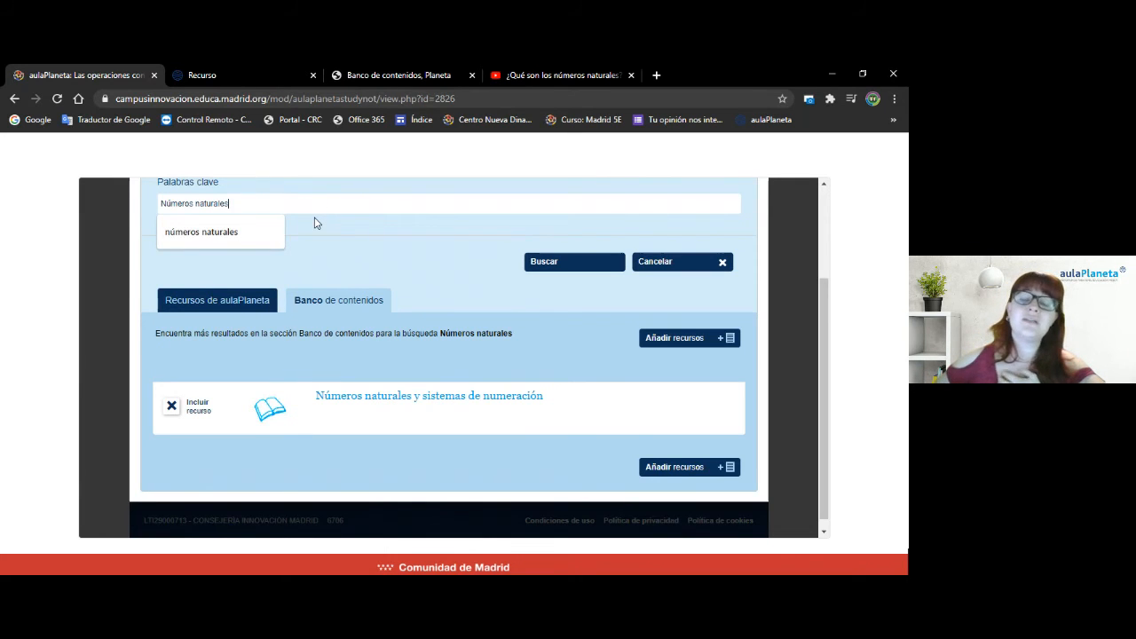
click(537, 263)
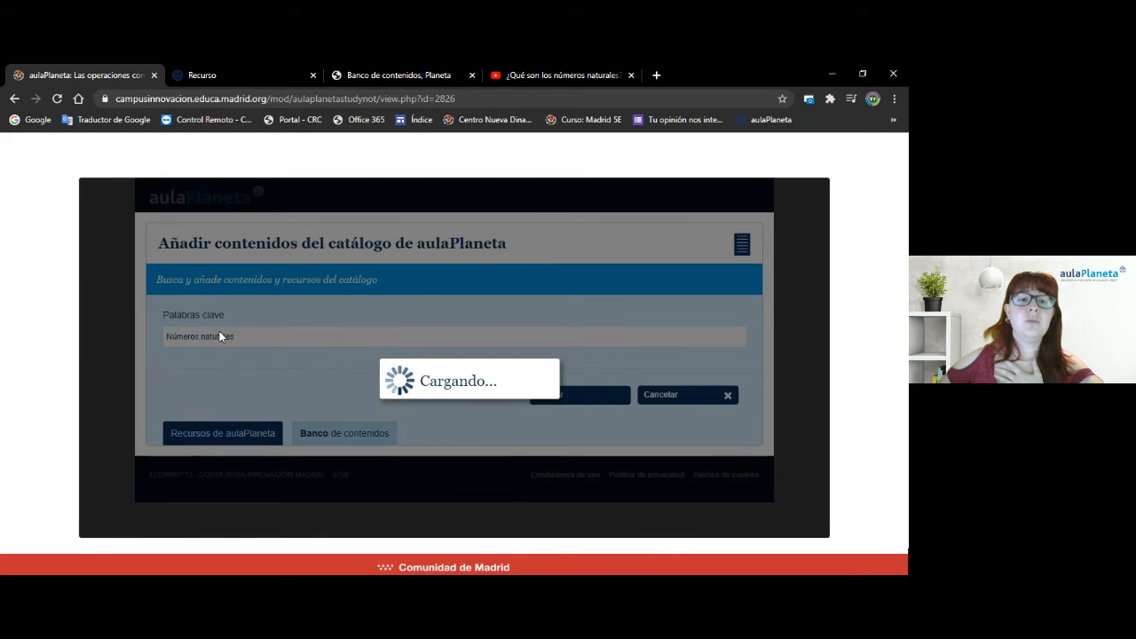
scroll(233, 335, down, 5)
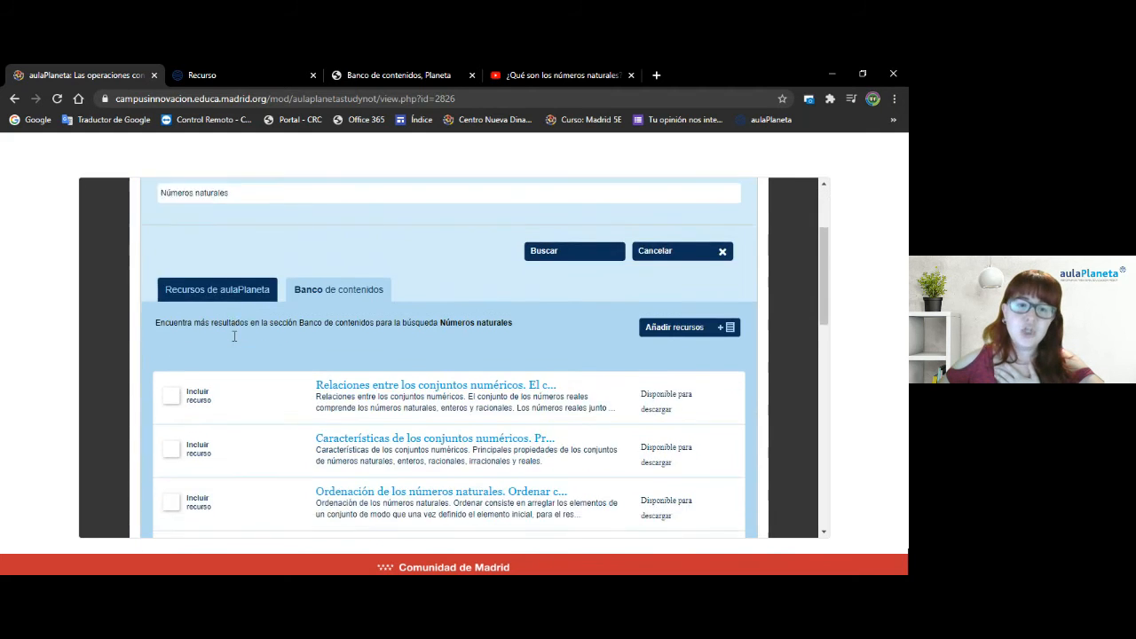
scroll(316, 296, down, 5)
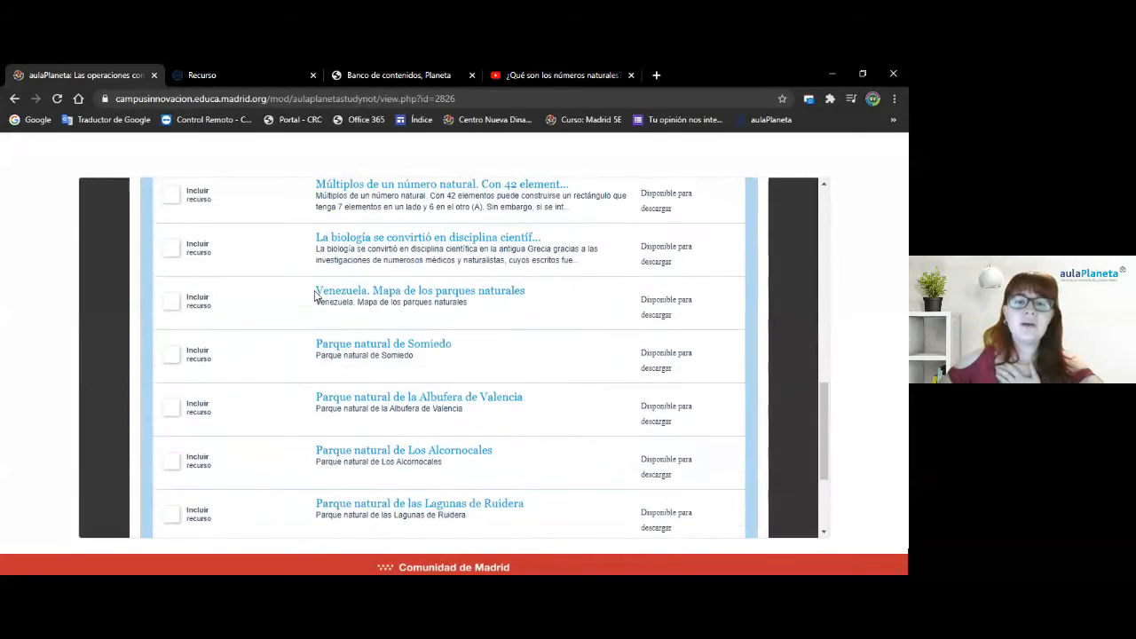
scroll(315, 296, down, 1)
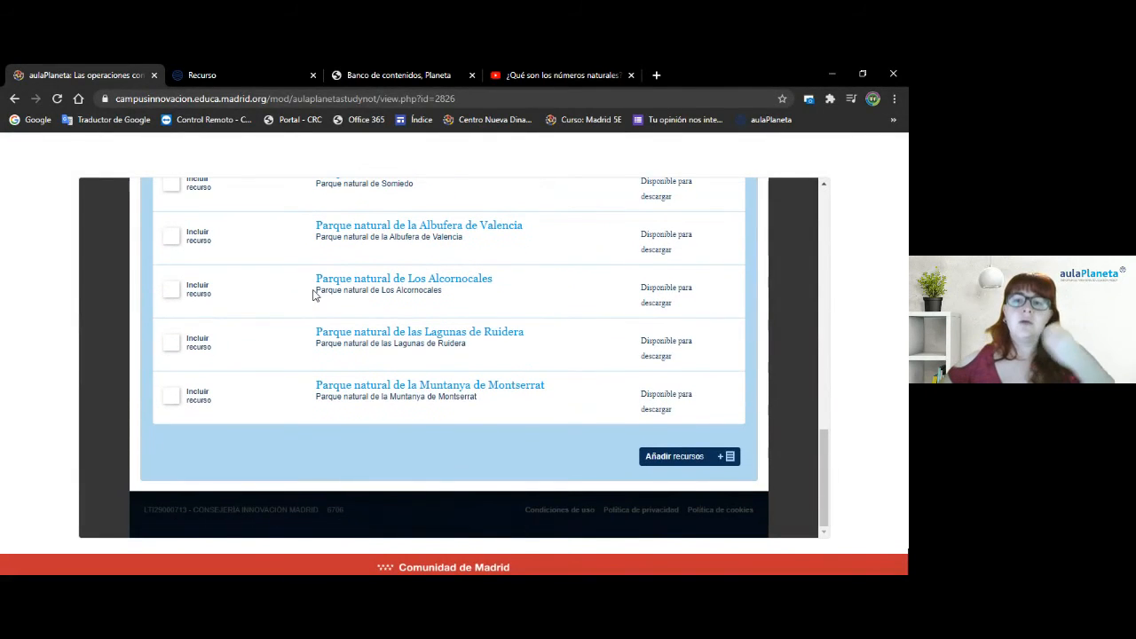
scroll(312, 296, up, 5)
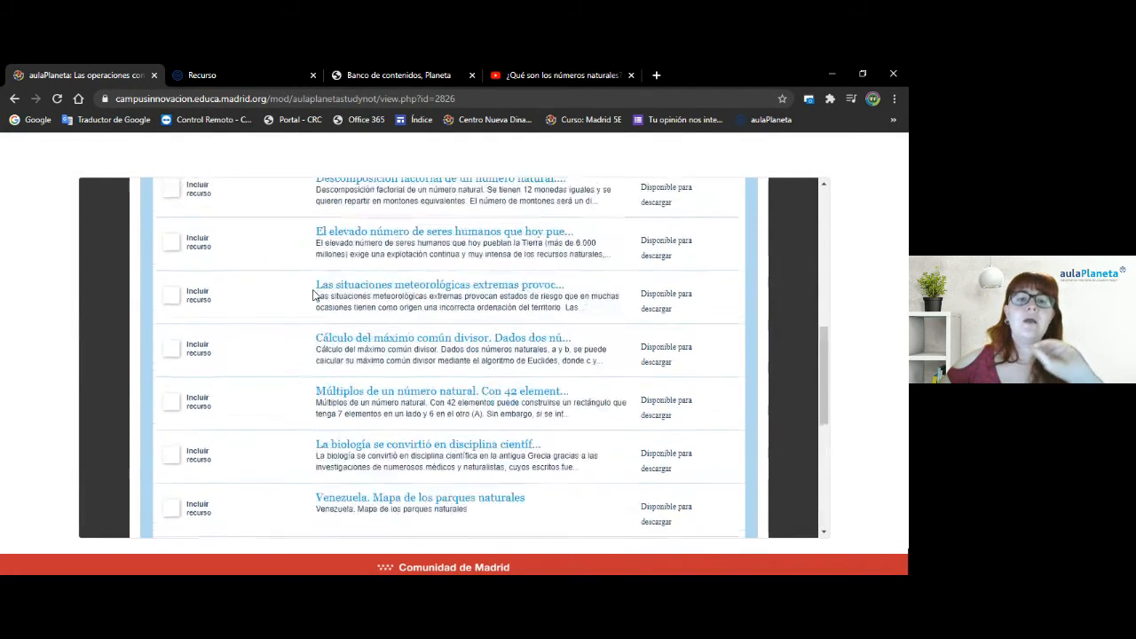
scroll(313, 295, up, 3)
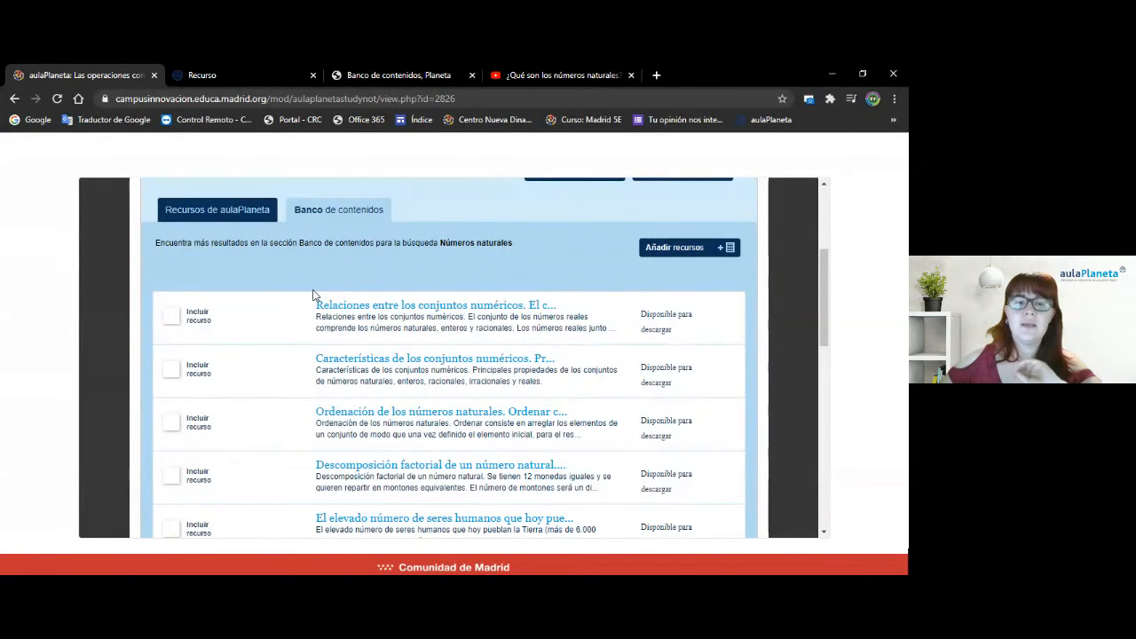
scroll(286, 336, up, 2)
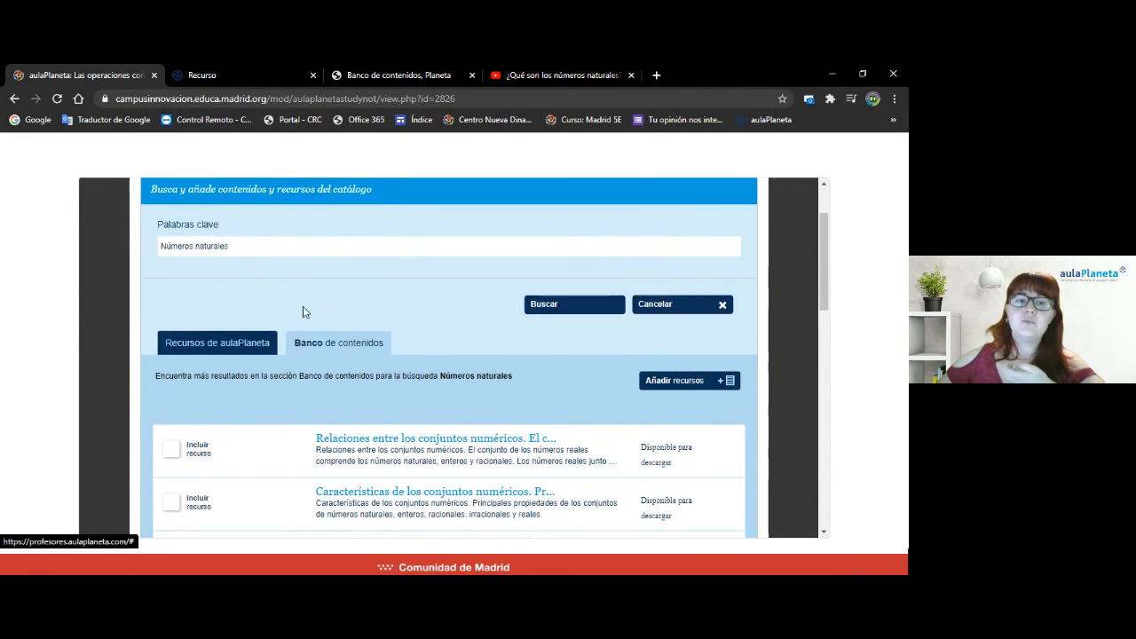
Search again for "Números naturales y sistemas de numeración", mark the matching resource and add it to the unit
drag(257, 247, 139, 253)
text(Números naturales y sistemas de numeración)
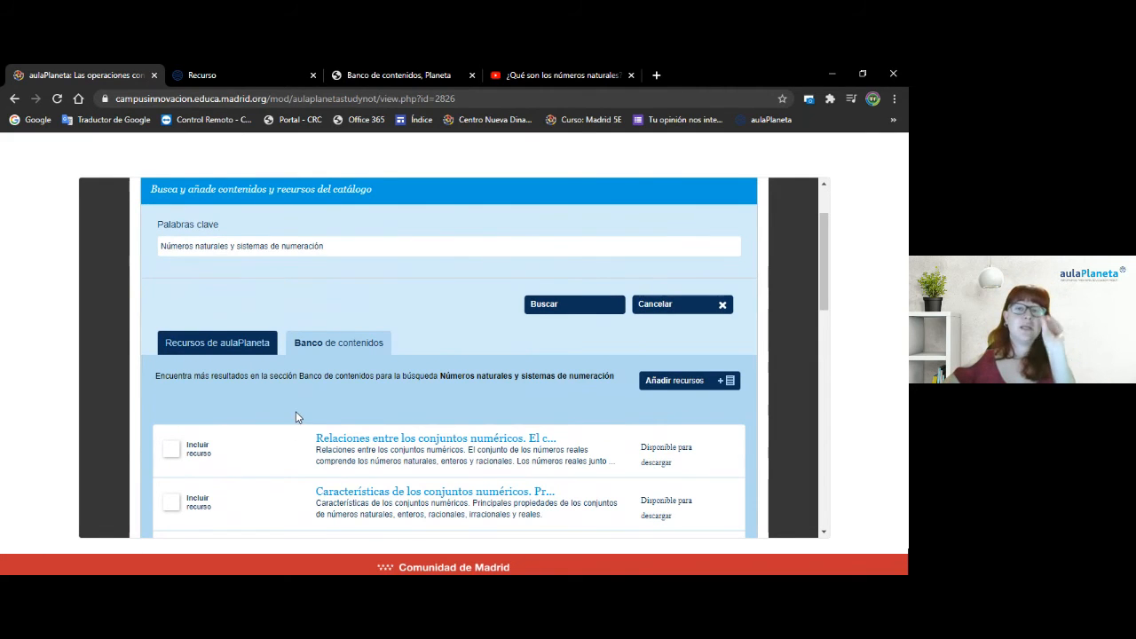
click(563, 308)
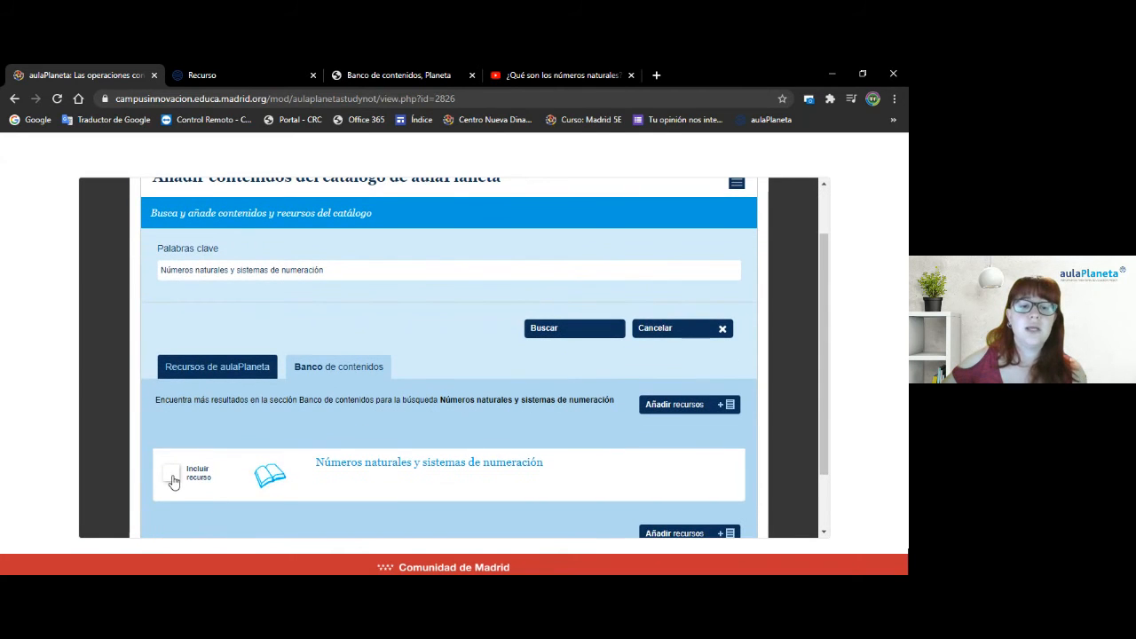
click(171, 473)
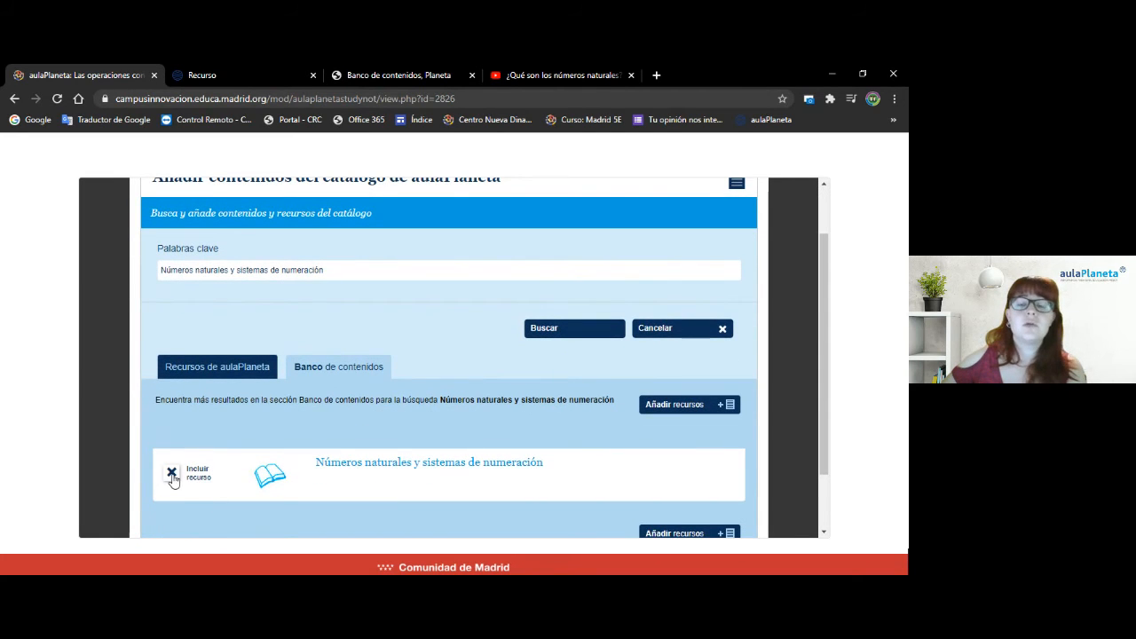
click(672, 407)
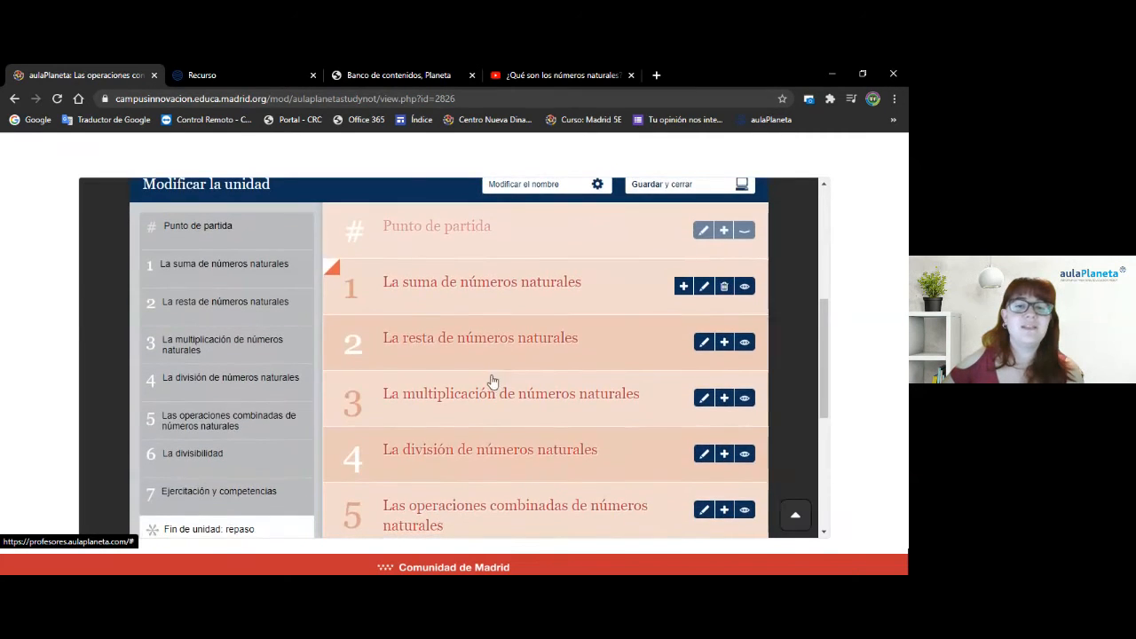
Open section 1 "La suma de números naturales" and examine the Recursos de ampliación listed under "Los números naturales"
click(383, 282)
scroll(380, 284, down, 3)
scroll(381, 285, down, 6)
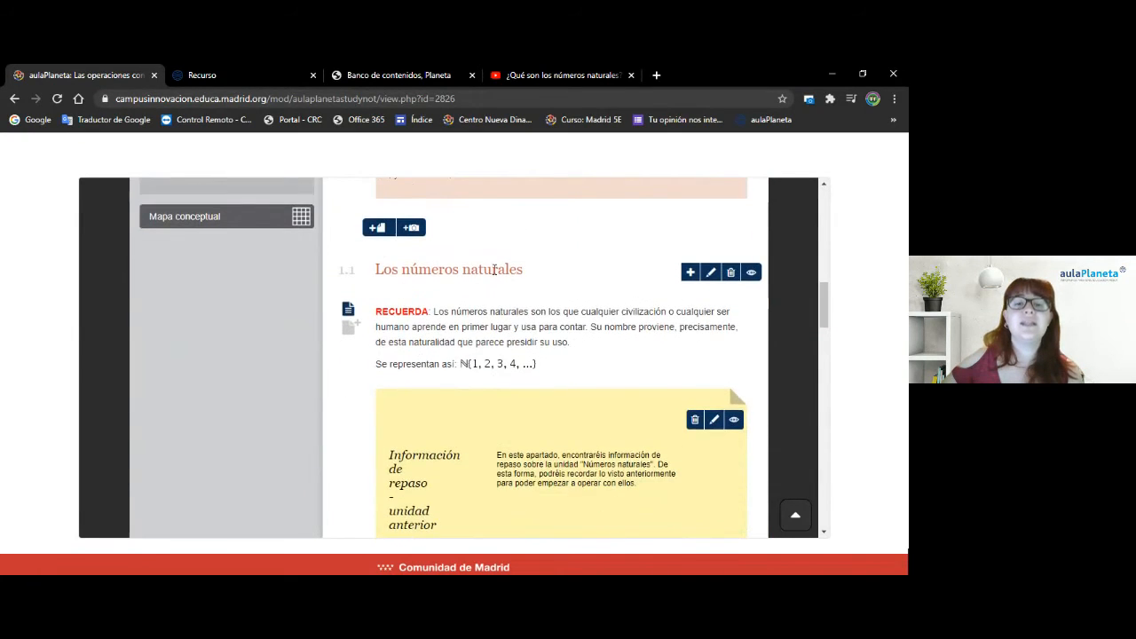
scroll(428, 289, down, 3)
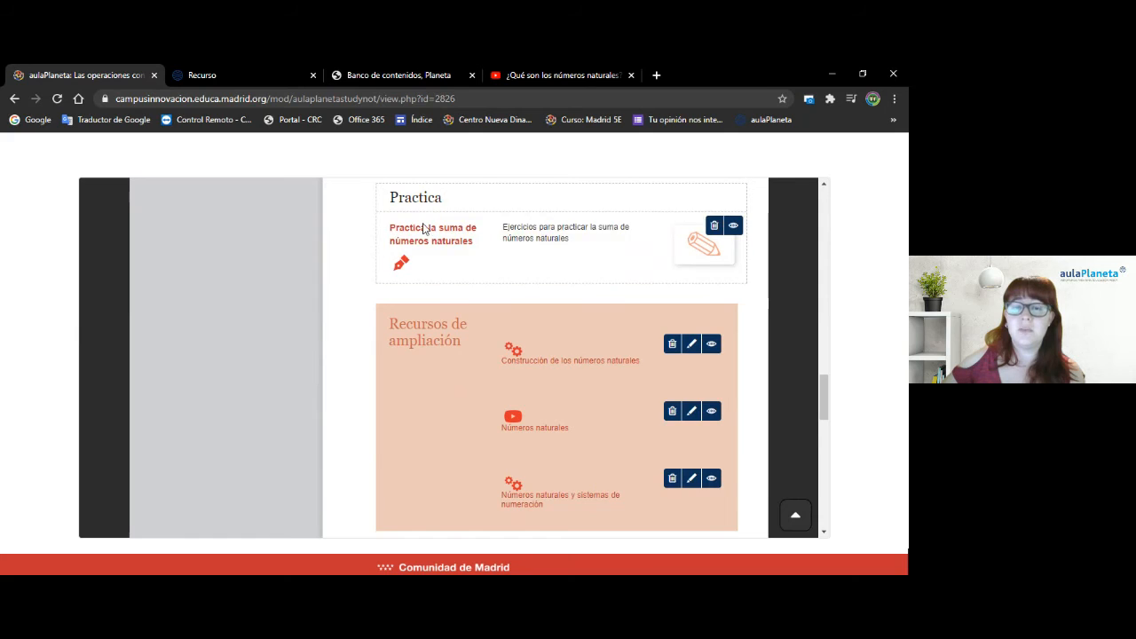
scroll(417, 235, down, 1)
drag(387, 253, 463, 280)
drag(504, 401, 558, 446)
click(558, 446)
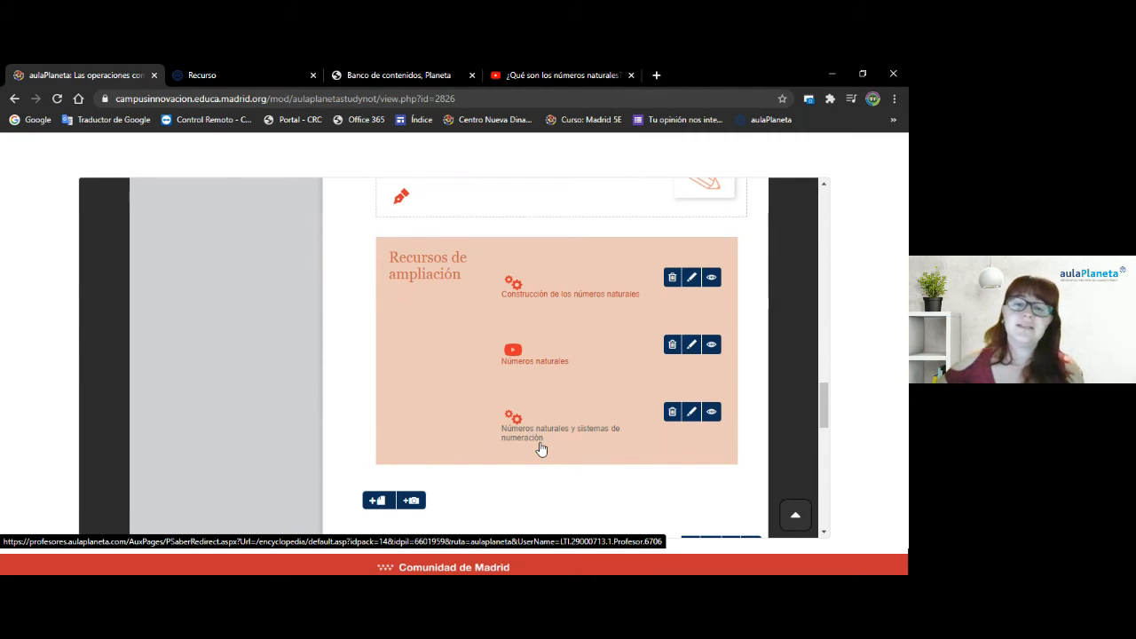
Preview the extension resource "Números naturales y sistemas de numeración", read through its article and close it
click(532, 438)
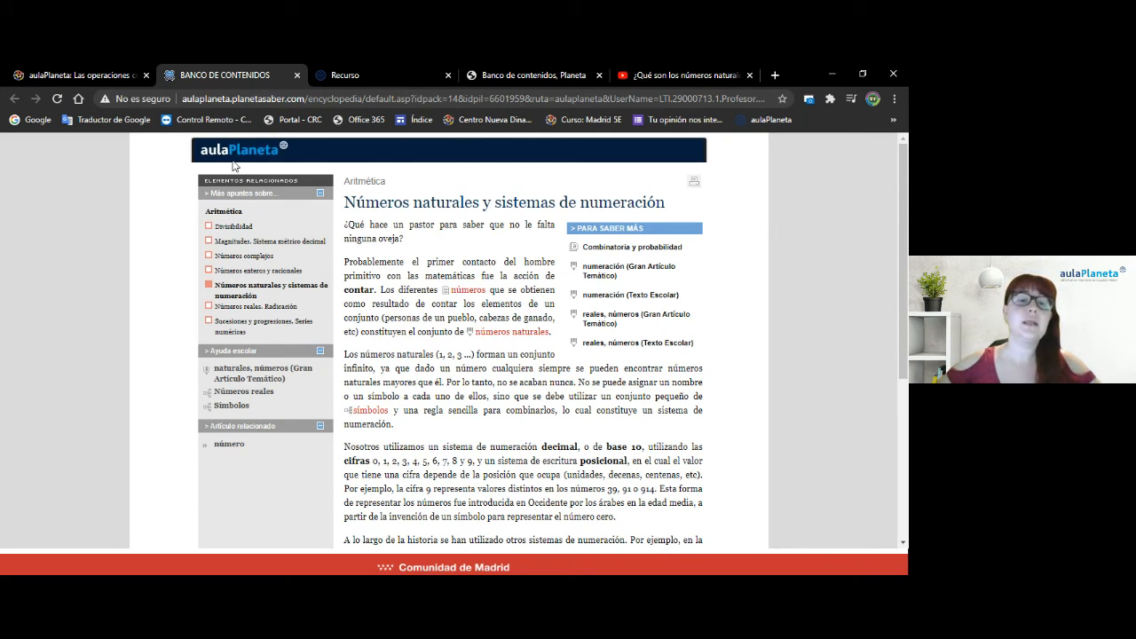
scroll(432, 202, down, 3)
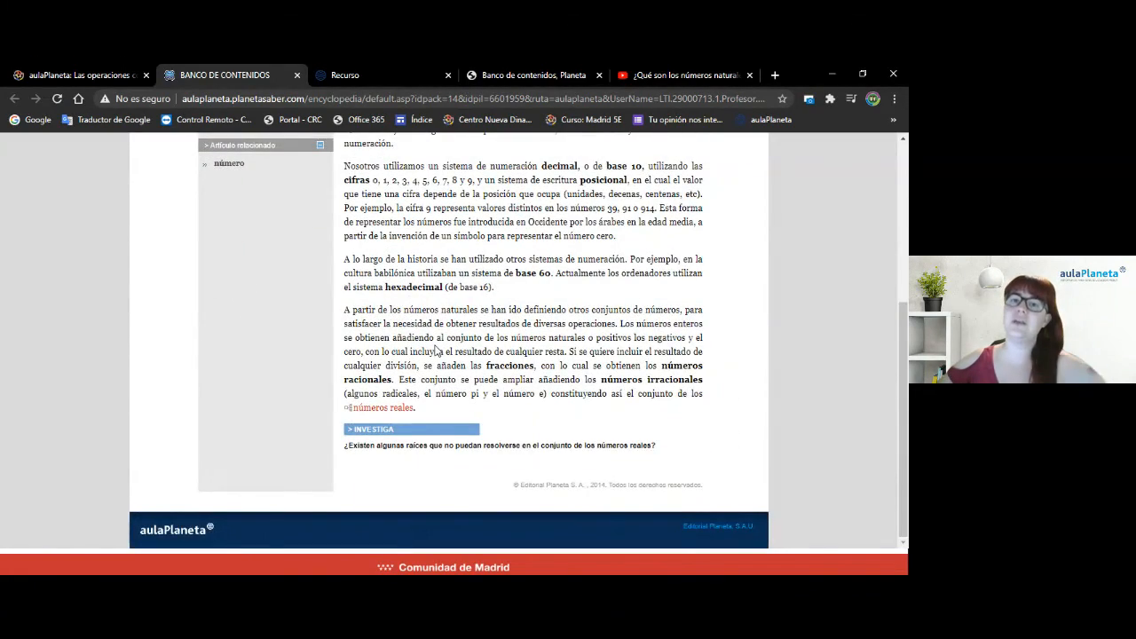
scroll(435, 352, up, 2)
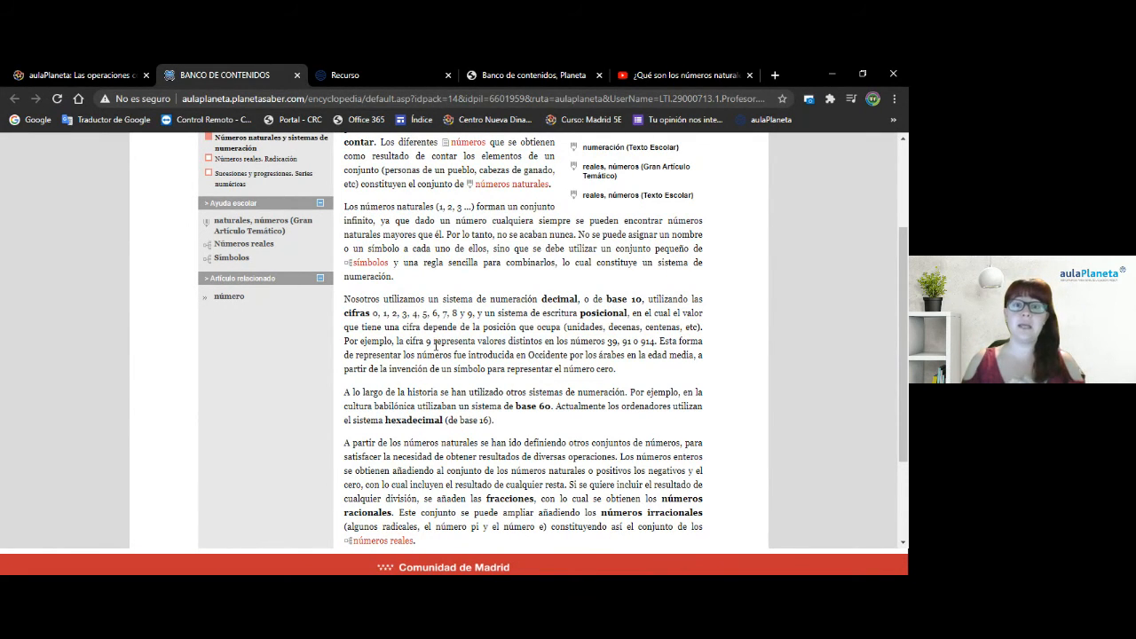
click(298, 75)
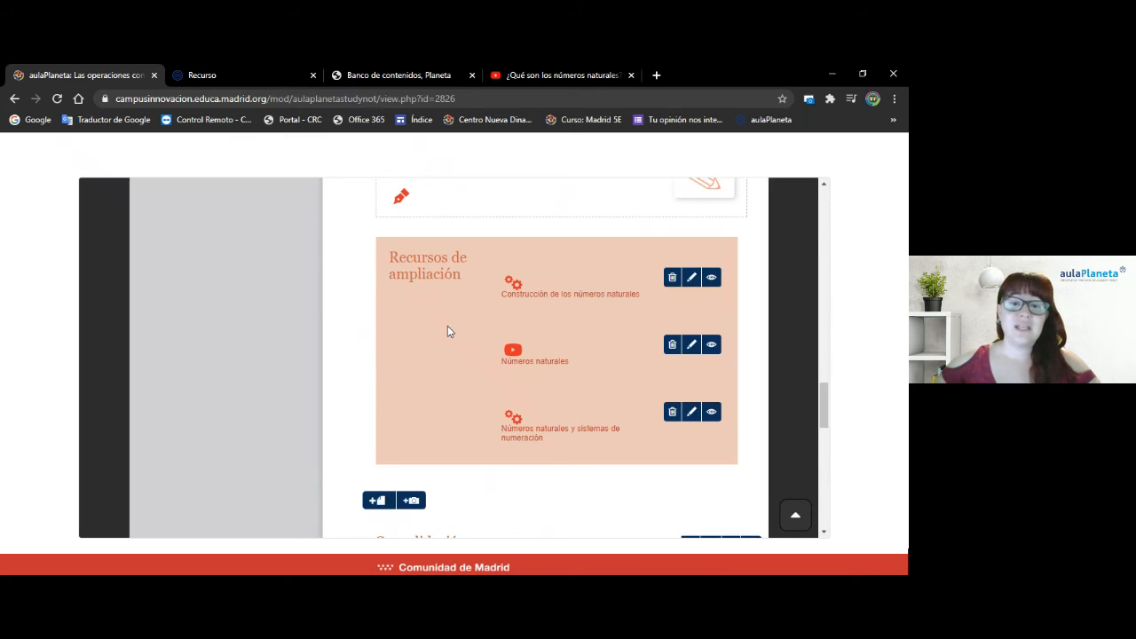
Review the content of section 1.1 "Los números naturales", then save and close the unit's modifications
scroll(447, 326, up, 3)
scroll(463, 413, down, 1)
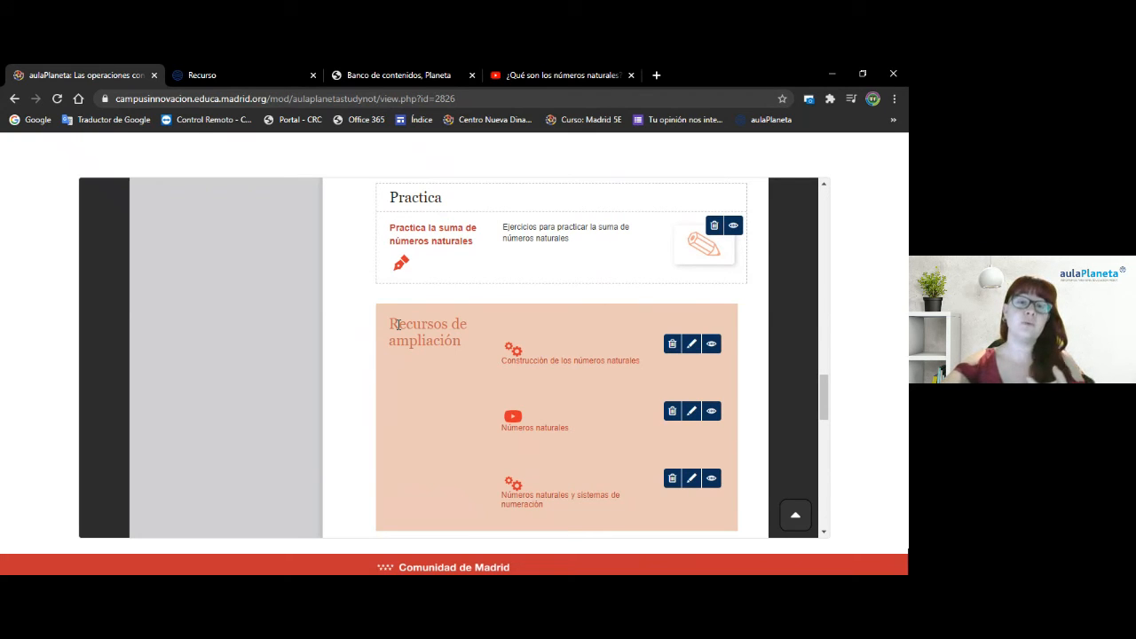
scroll(399, 325, up, 7)
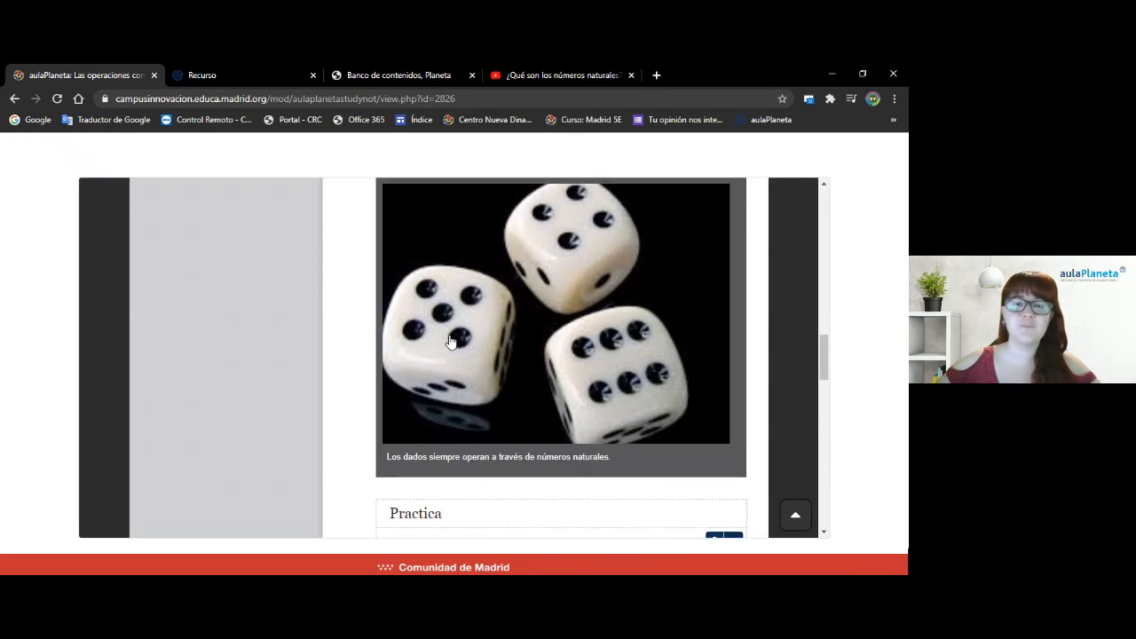
scroll(444, 302, up, 4)
scroll(462, 320, up, 3)
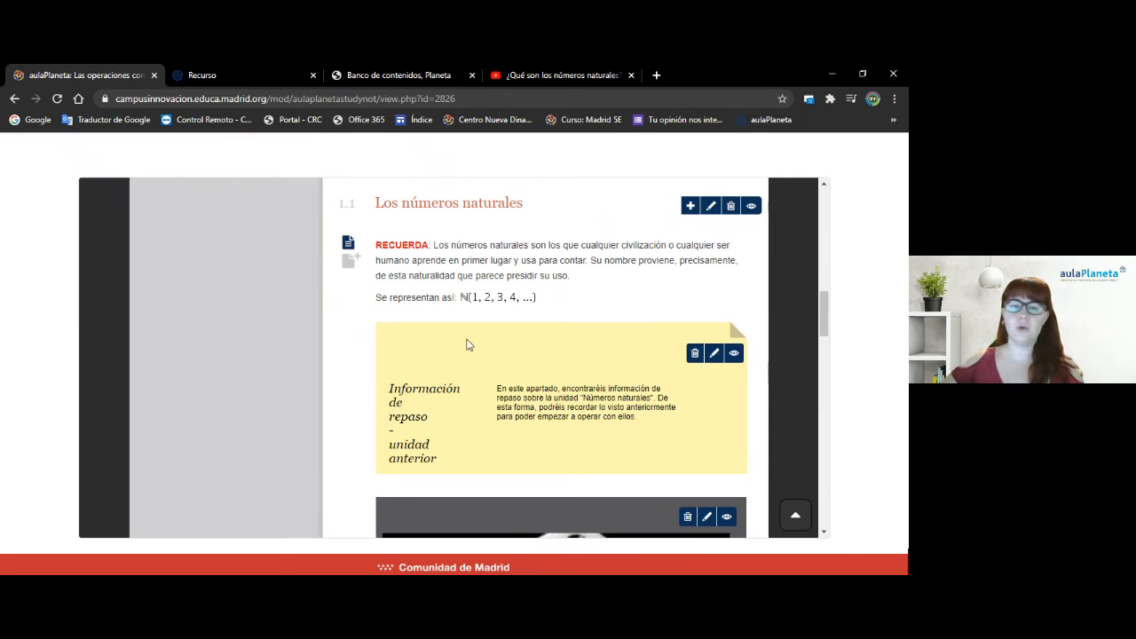
scroll(468, 344, up, 7)
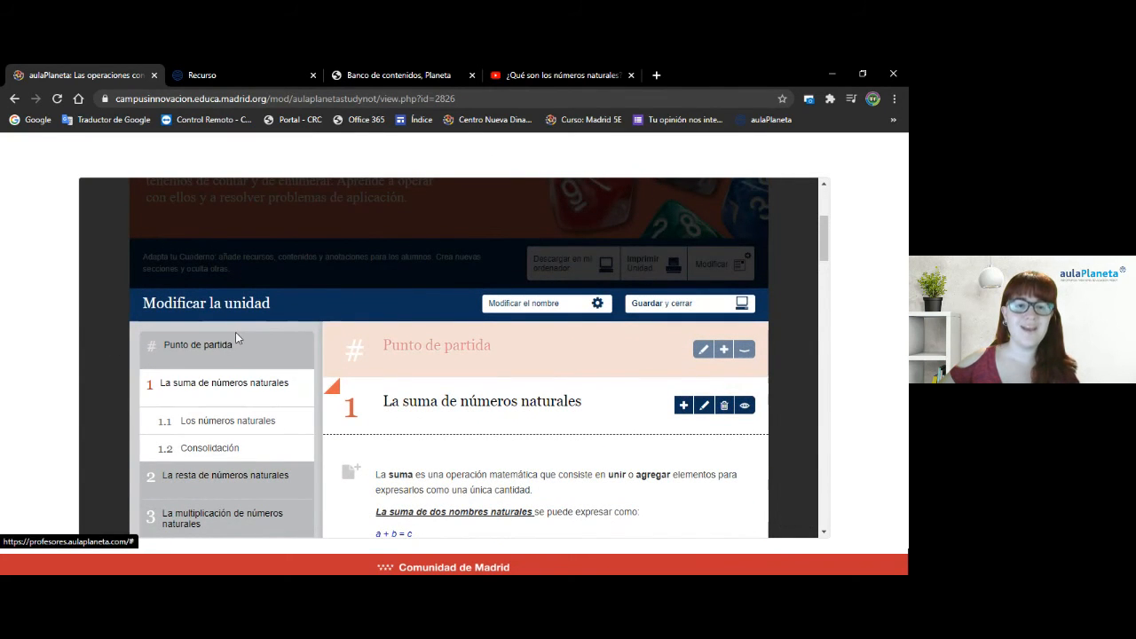
click(661, 309)
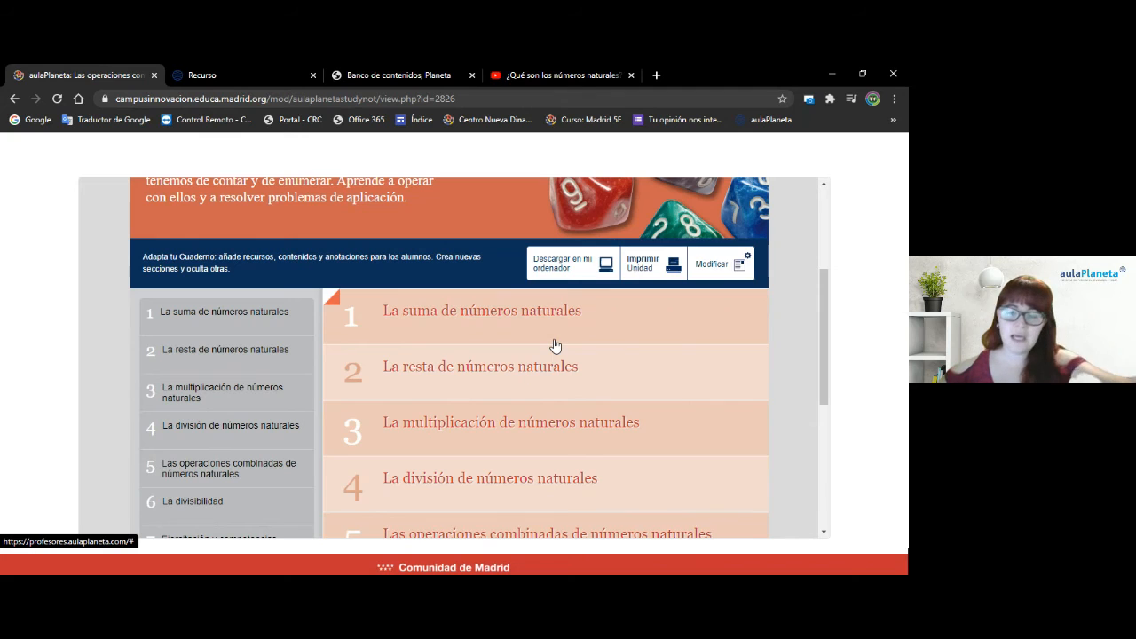
Reopen the unit for modification and make the hidden "Punto de partida" section visible
click(711, 271)
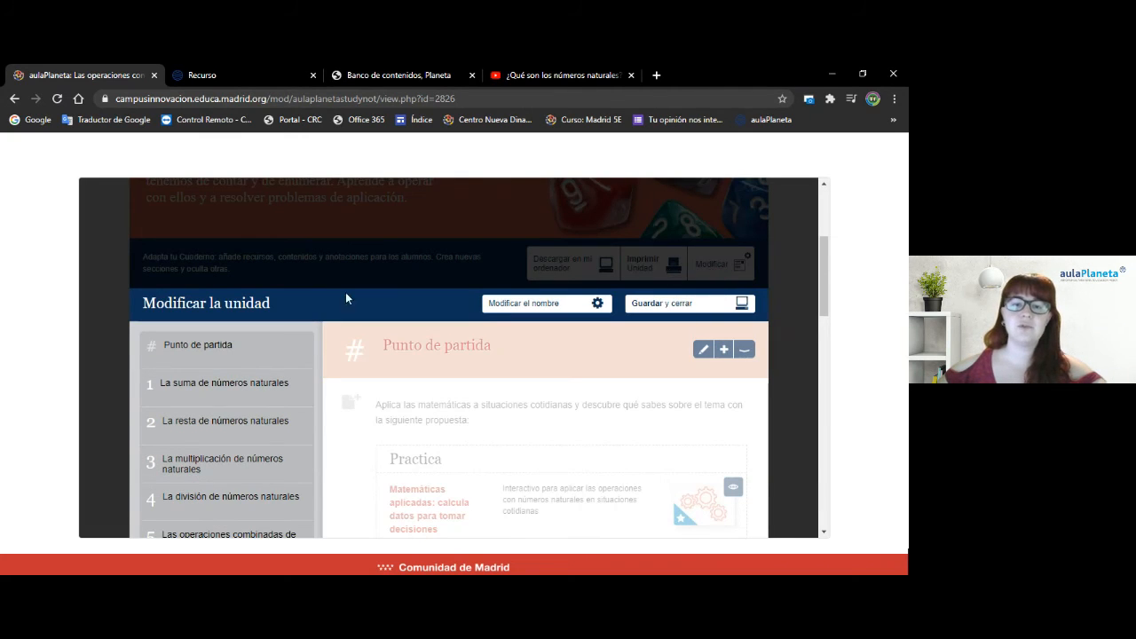
scroll(322, 378, down, 2)
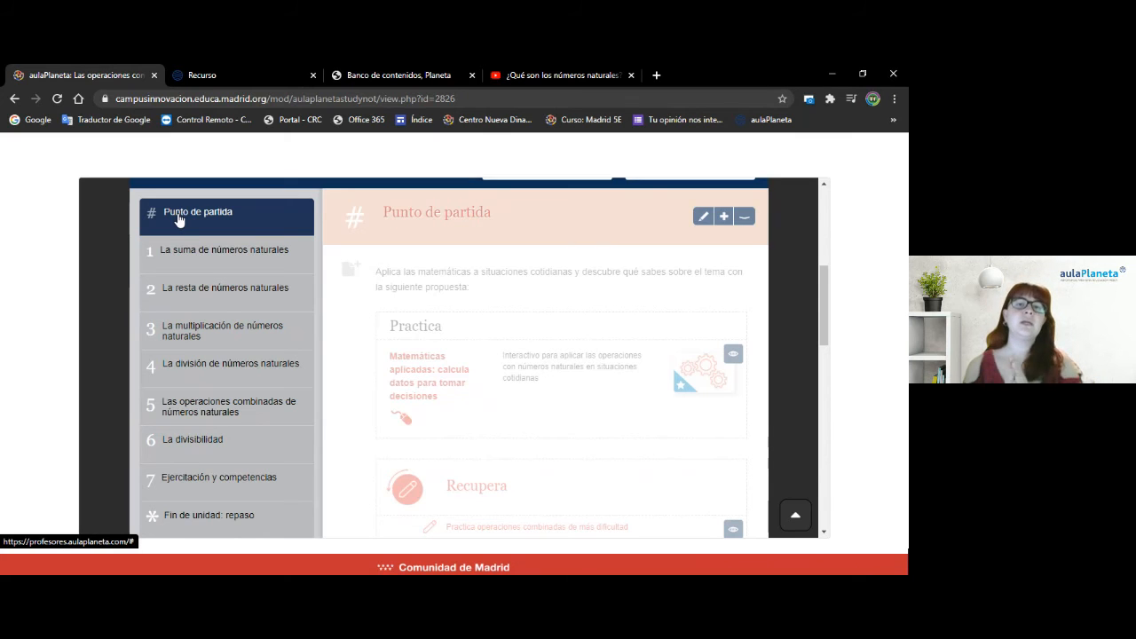
click(746, 217)
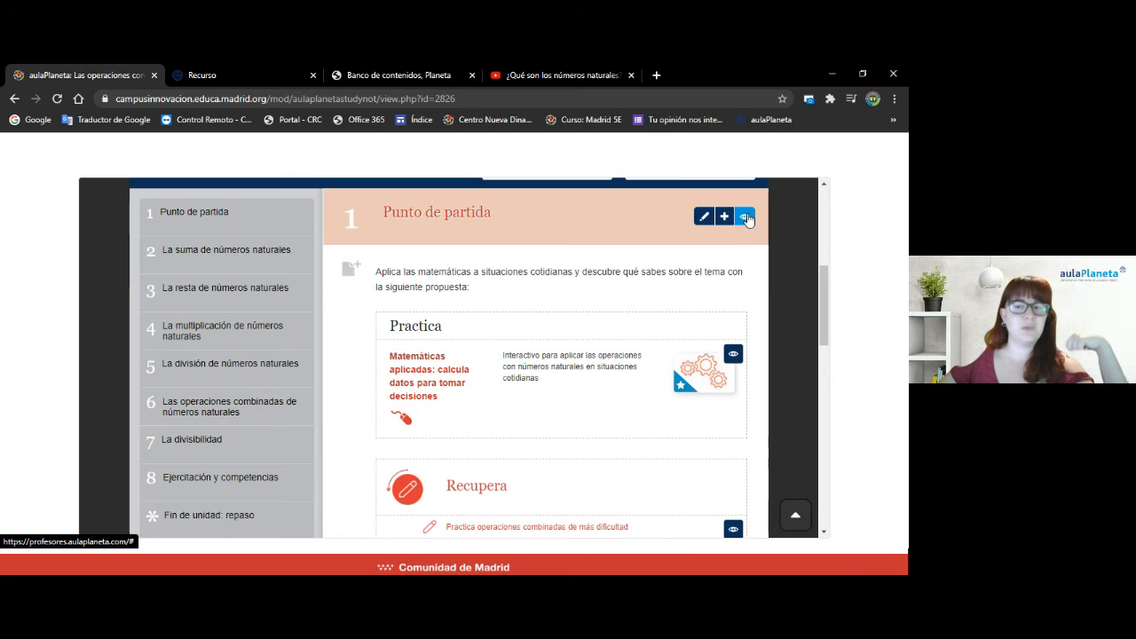
Hide the "Punto de partida" section of the unit
click(745, 218)
scroll(521, 380, down, 3)
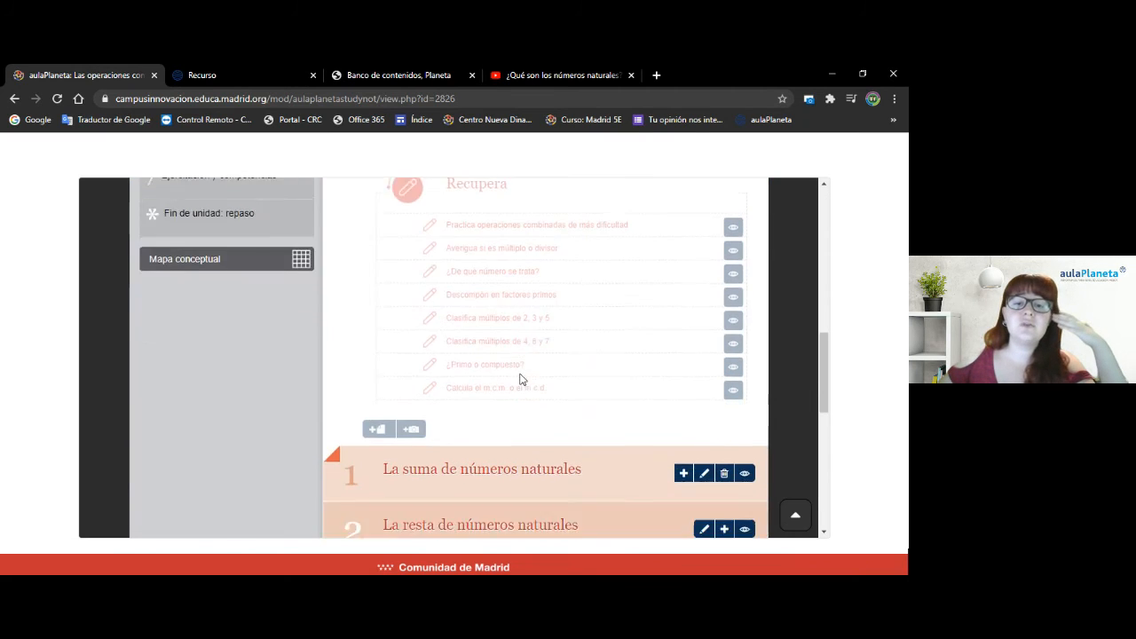
scroll(449, 251, up, 1)
Open section 1 "La suma de números naturales" and select part of its opening sentence to view the text editing tools
click(430, 254)
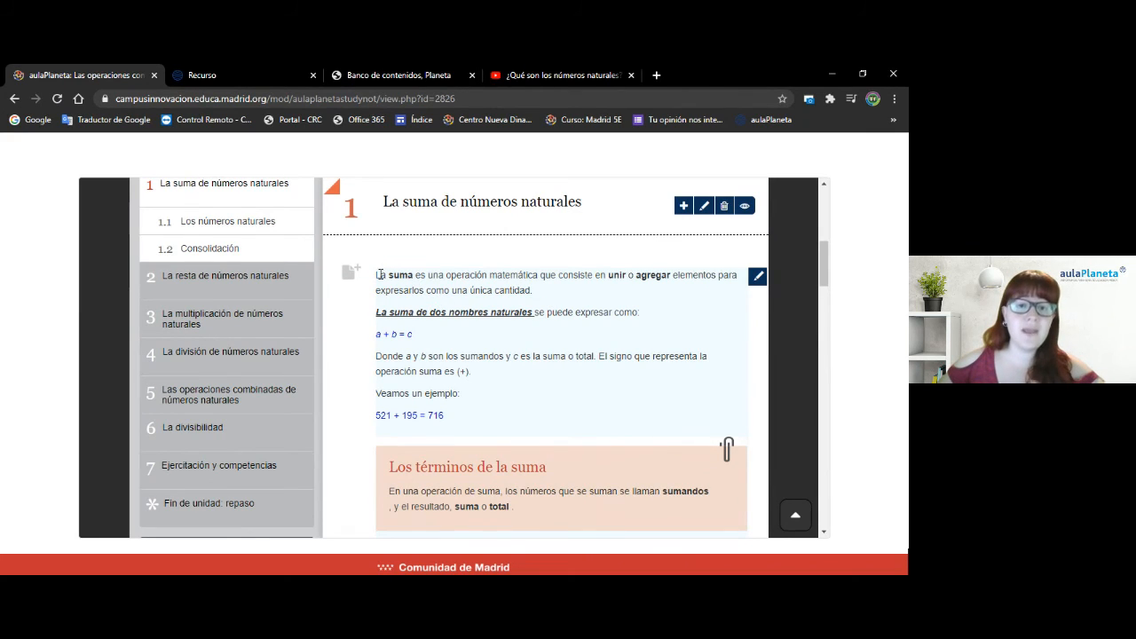
drag(378, 276, 518, 276)
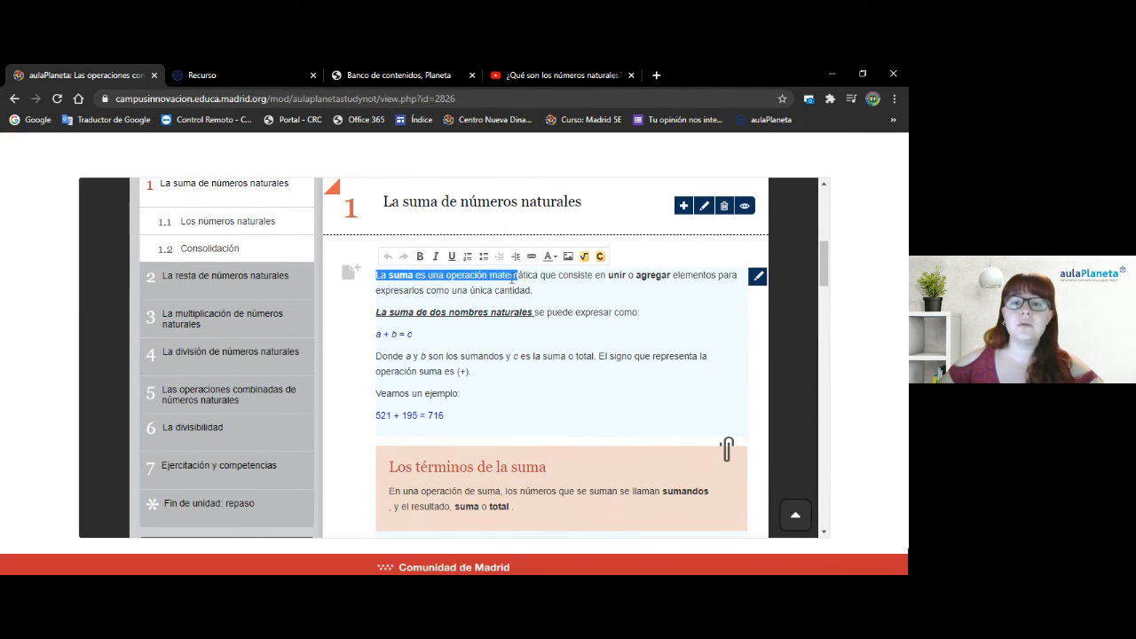
click(348, 352)
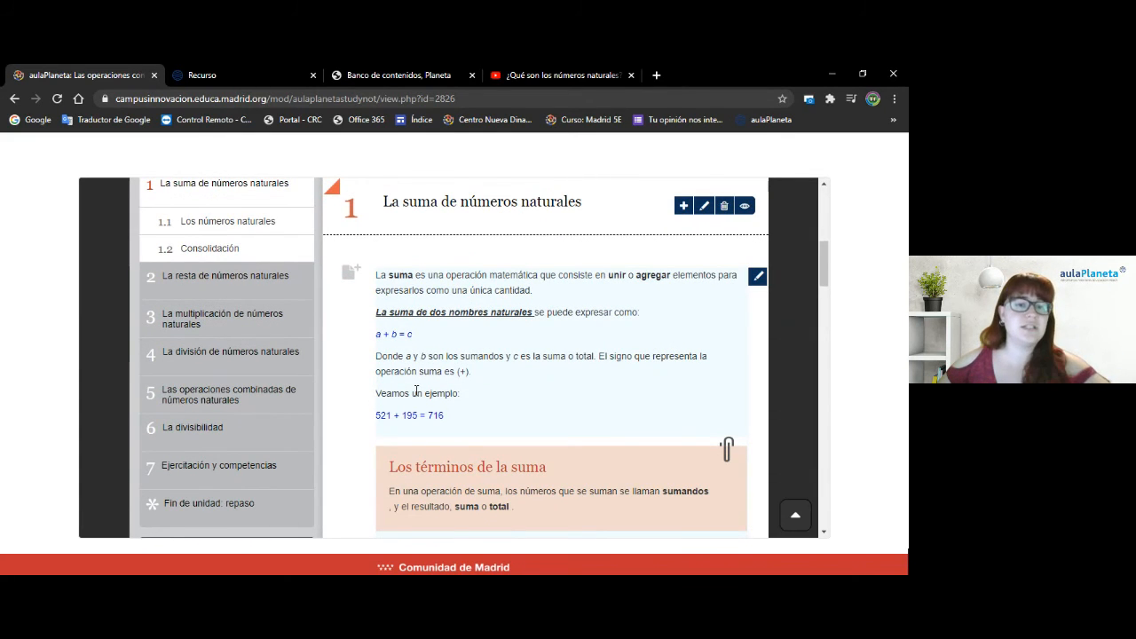
scroll(417, 388, up, 3)
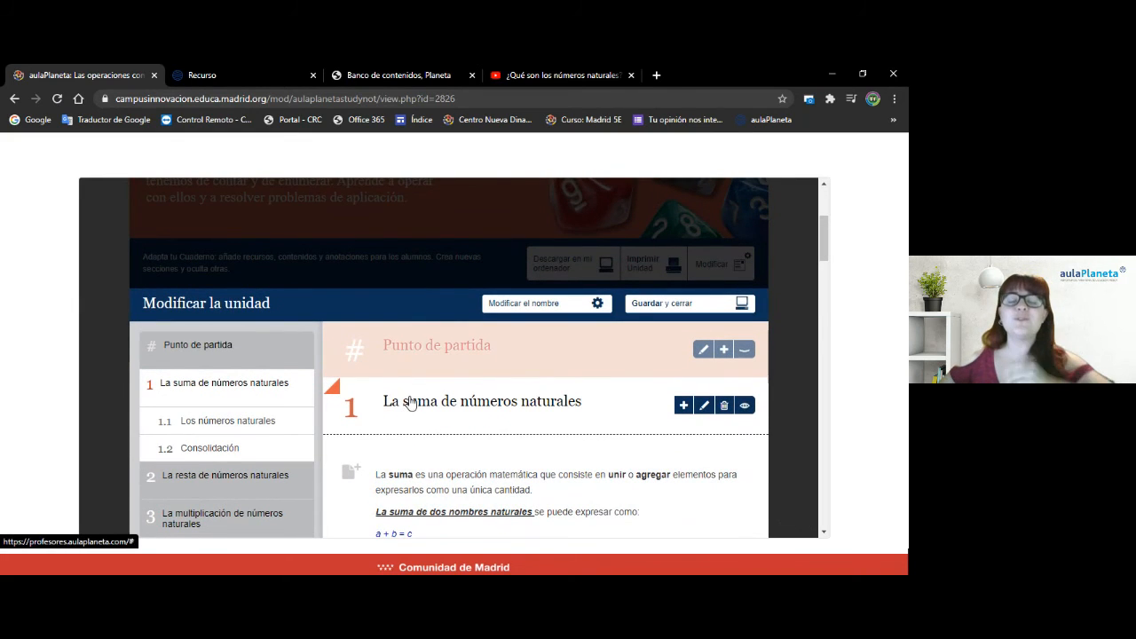
Rename the unit as "Operaciones con números naturales - 1ºESO B" and save the name
click(530, 314)
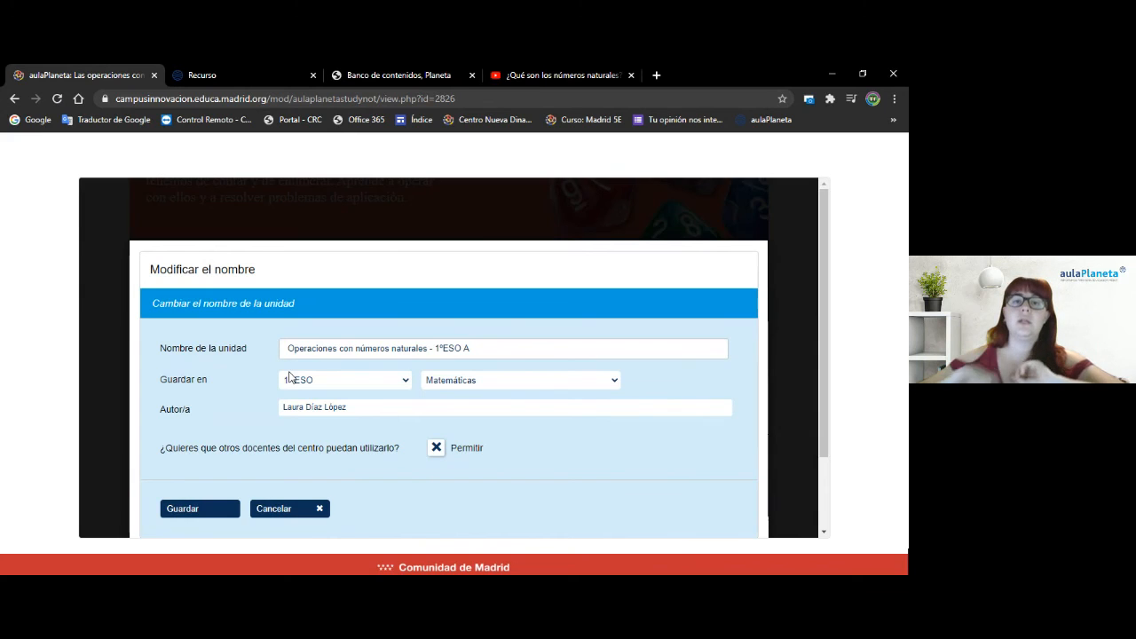
key(BackSpace)
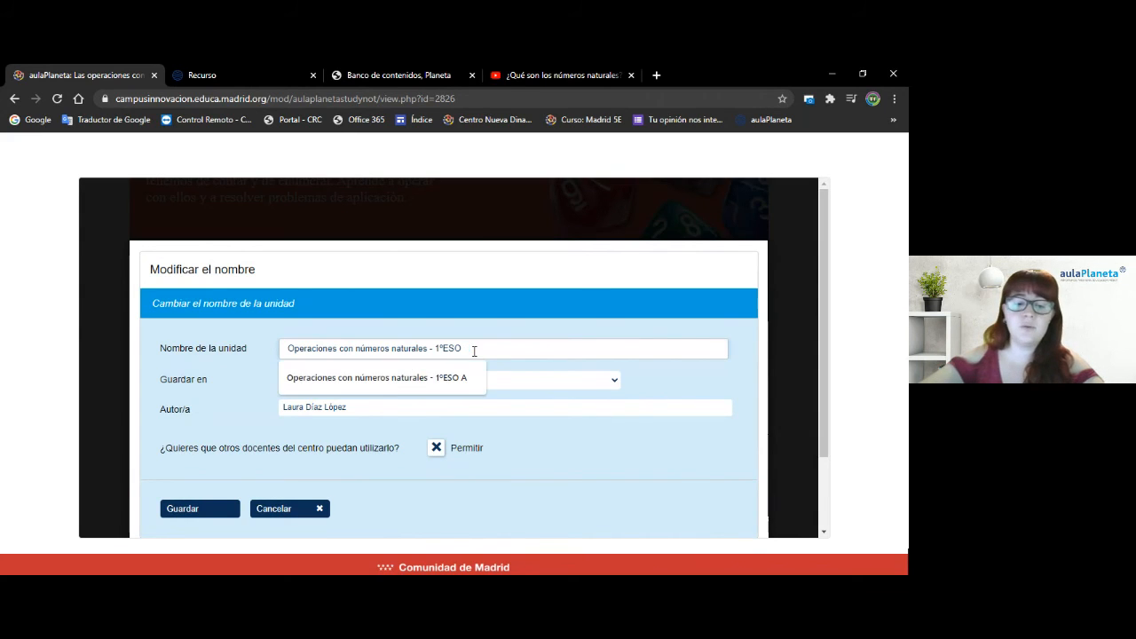
text(b)
key(BackSpace)
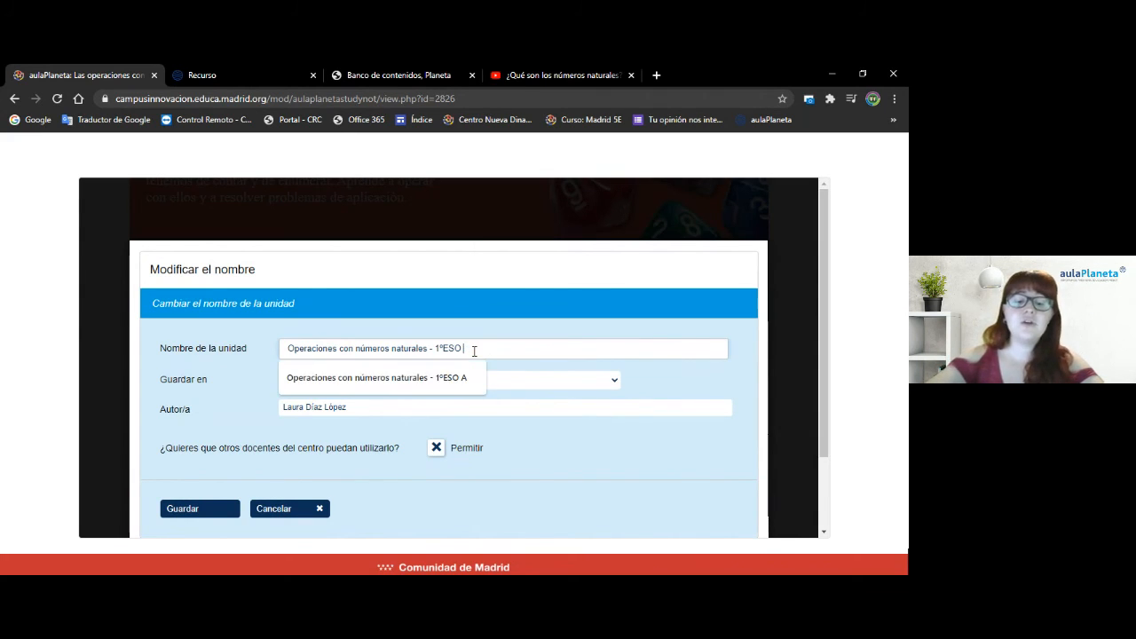
text(B)
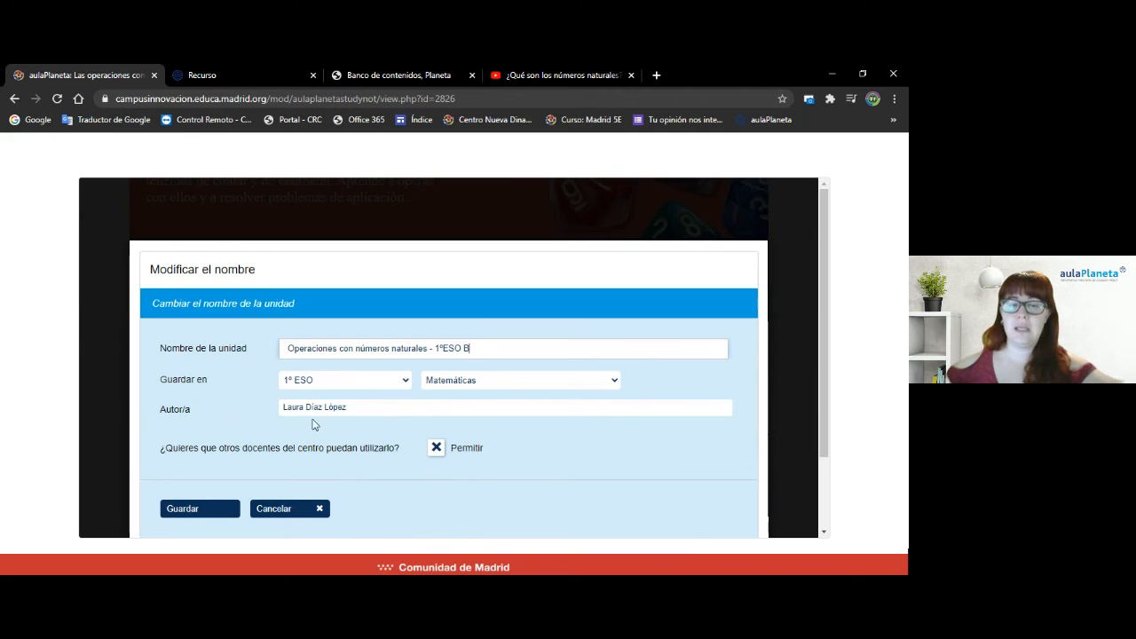
click(436, 451)
click(436, 451)
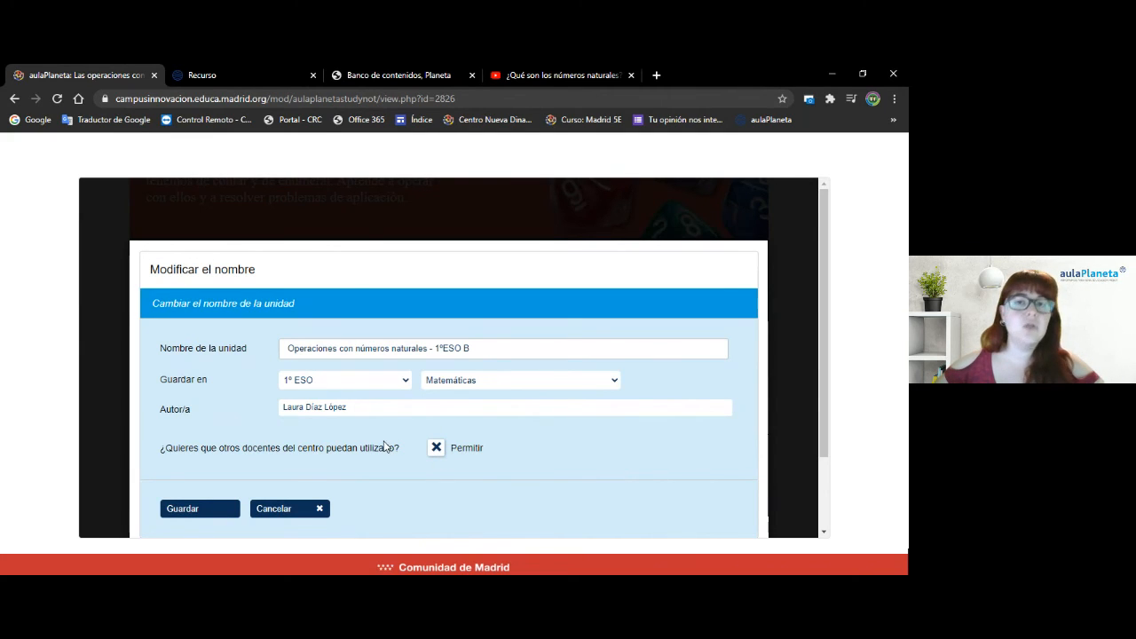
click(182, 509)
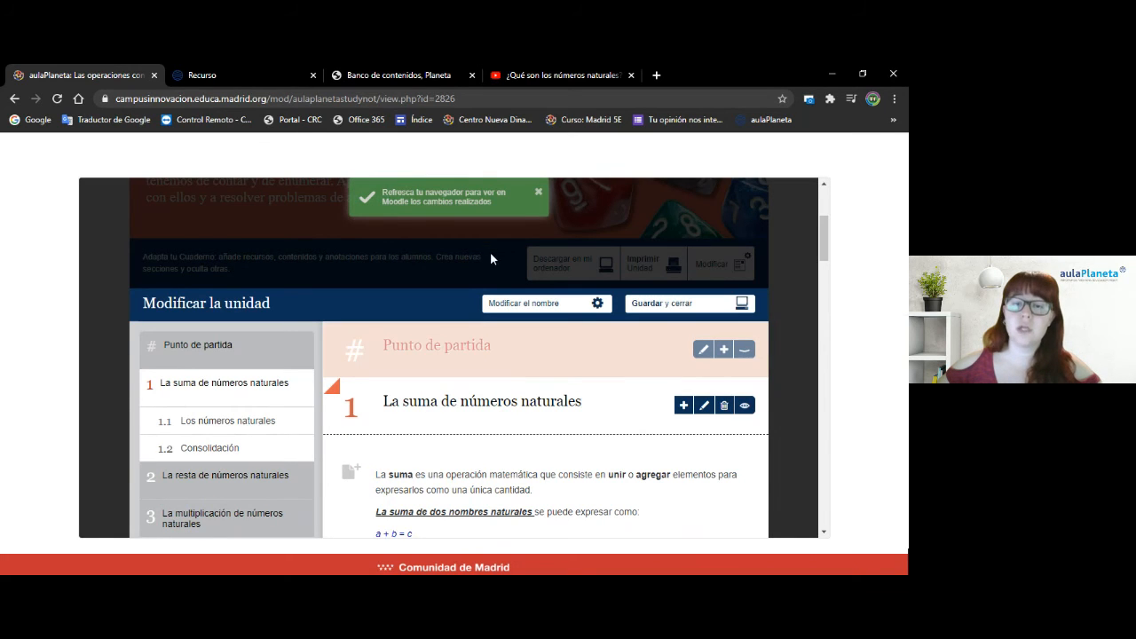
Save and close the unit's modifications, return to the Madrid5E course page and review the units in Tema 1
click(634, 305)
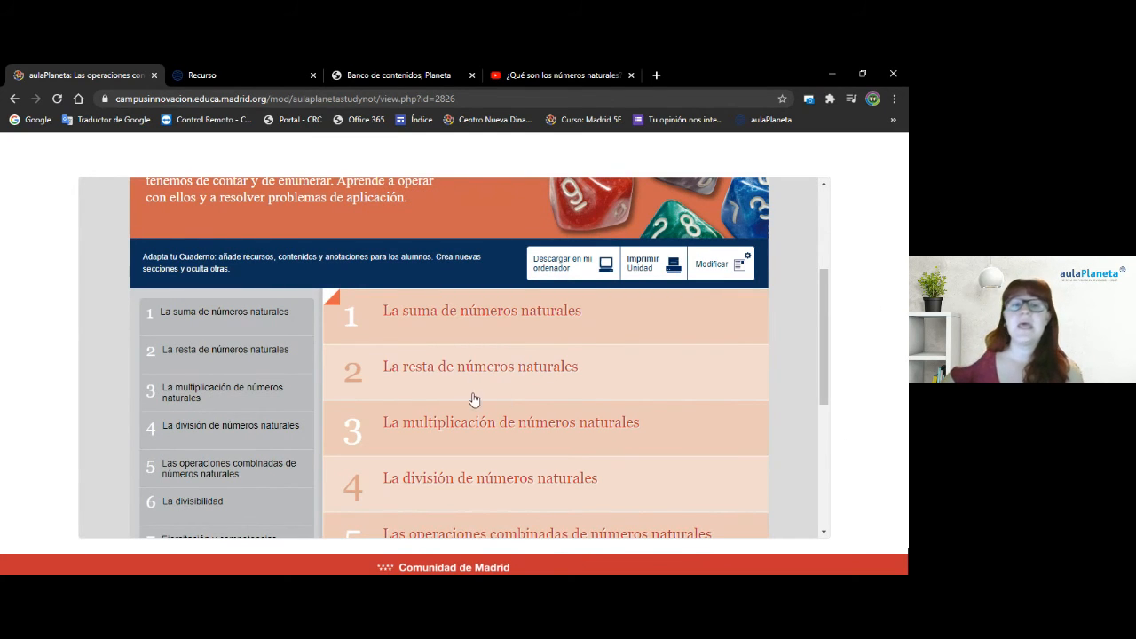
scroll(431, 352, up, 2)
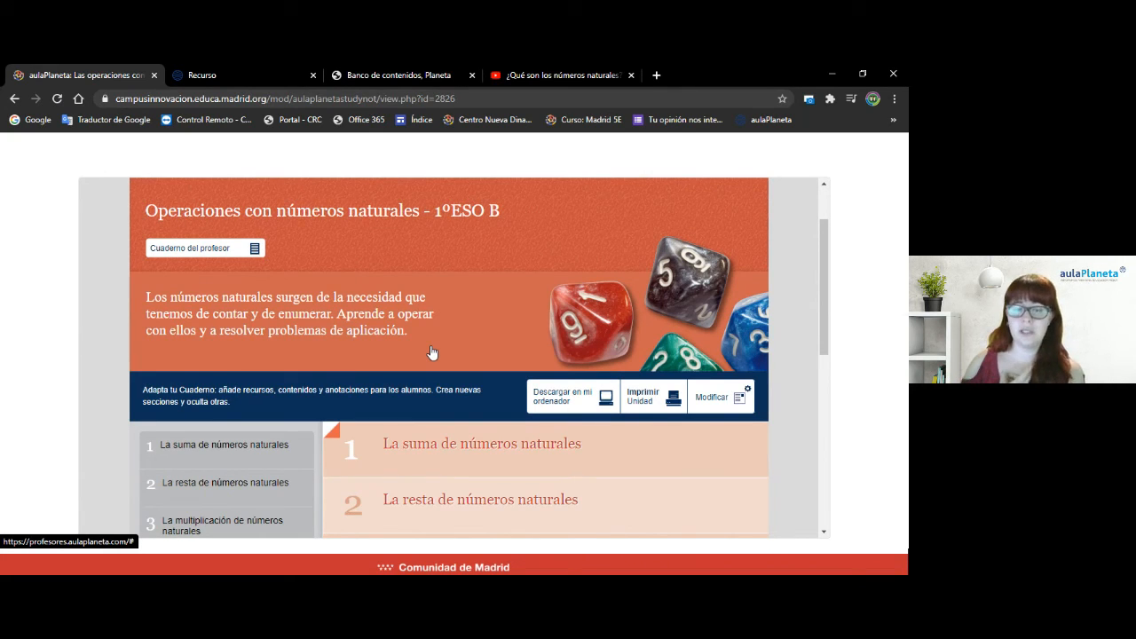
right_click(18, 101)
click(61, 230)
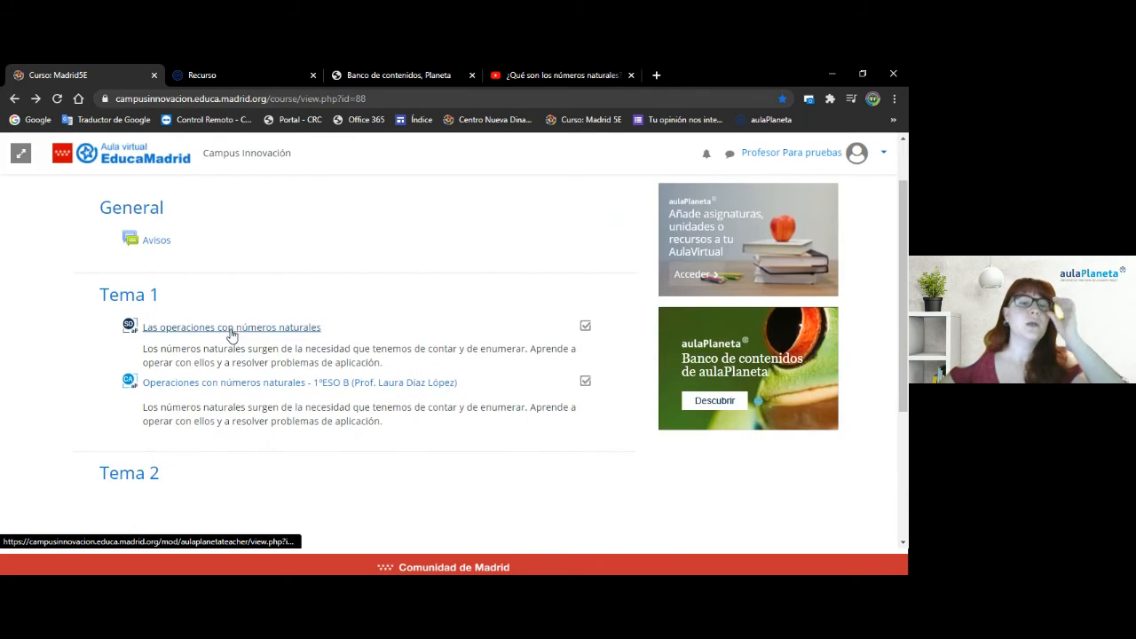
scroll(289, 330, up, 1)
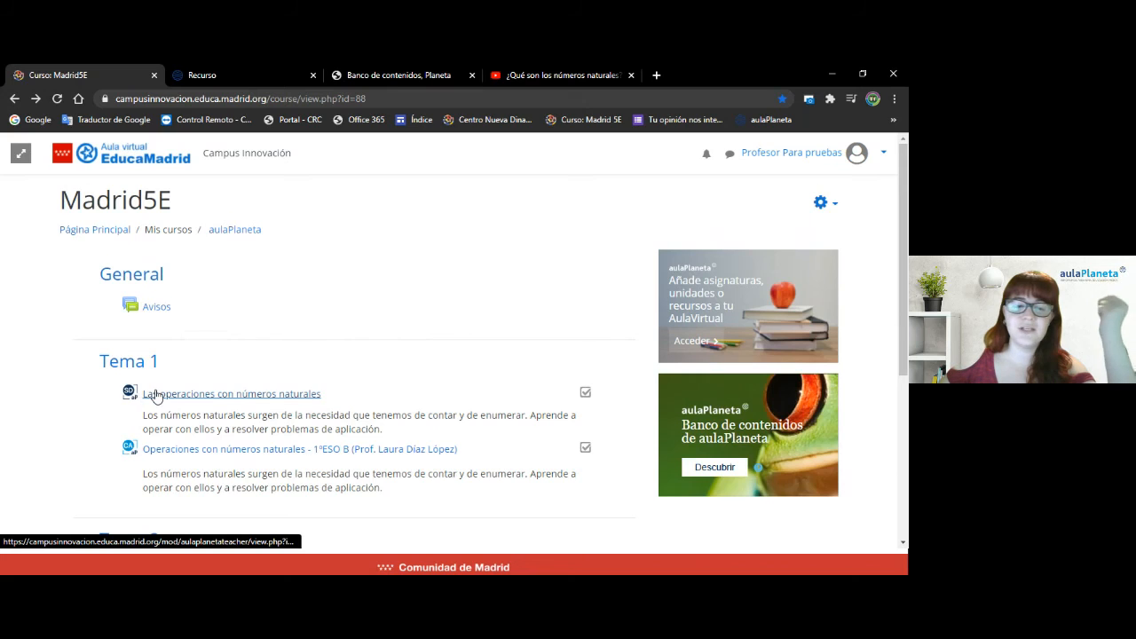
scroll(156, 396, down, 1)
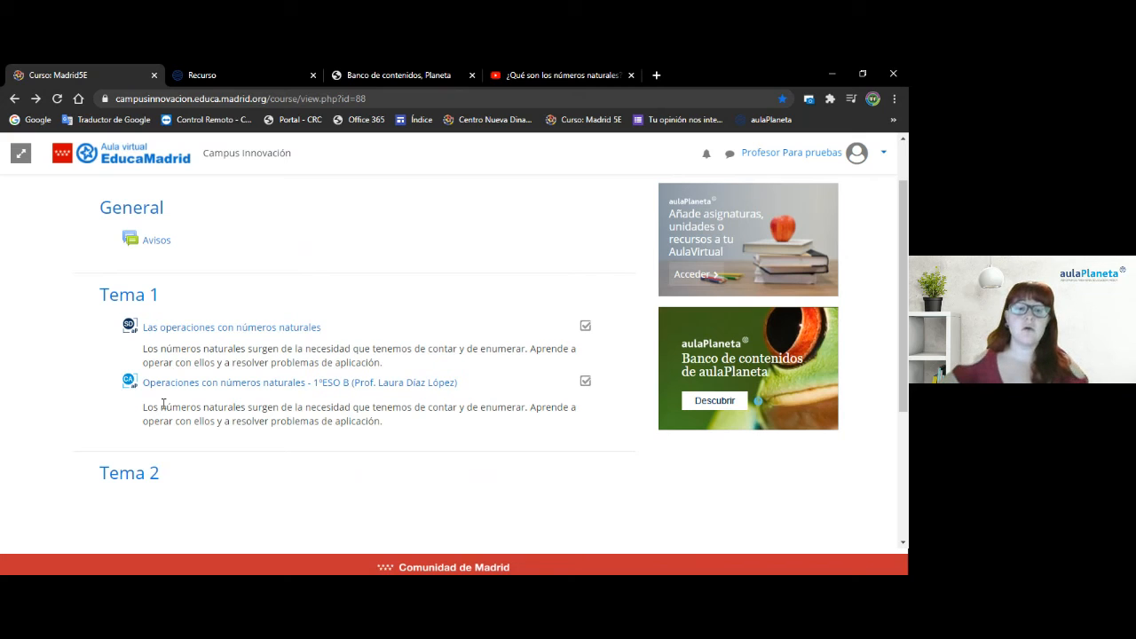
drag(368, 421, 142, 382)
click(155, 376)
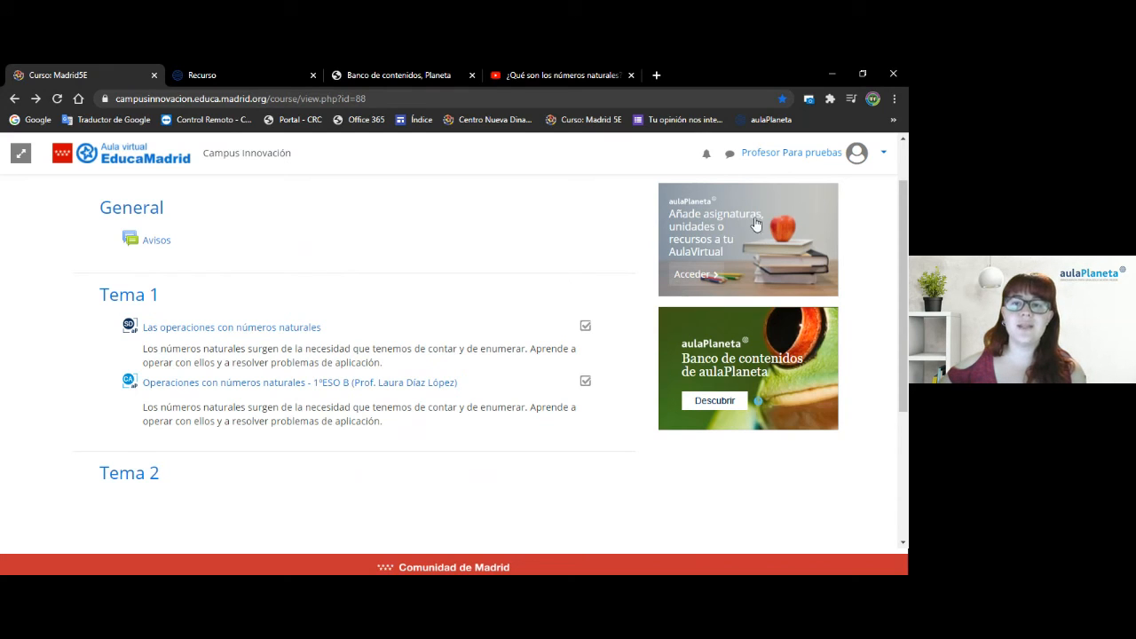
Start adding aulaPlaneta content to the course and choose Unidad as the content type
click(707, 275)
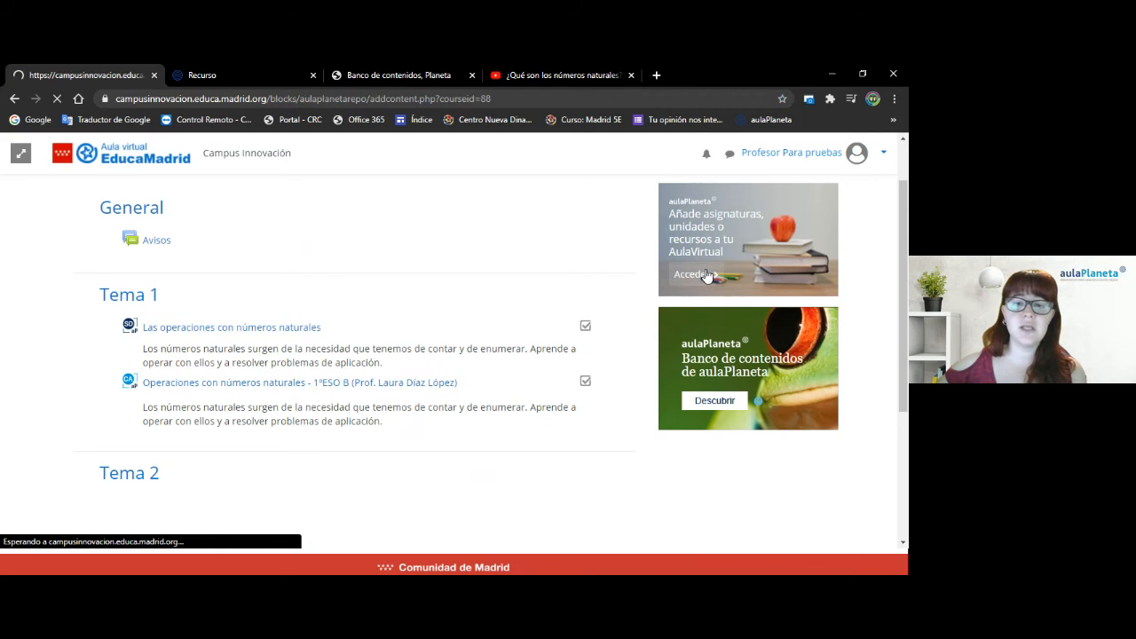
scroll(530, 352, down, 1)
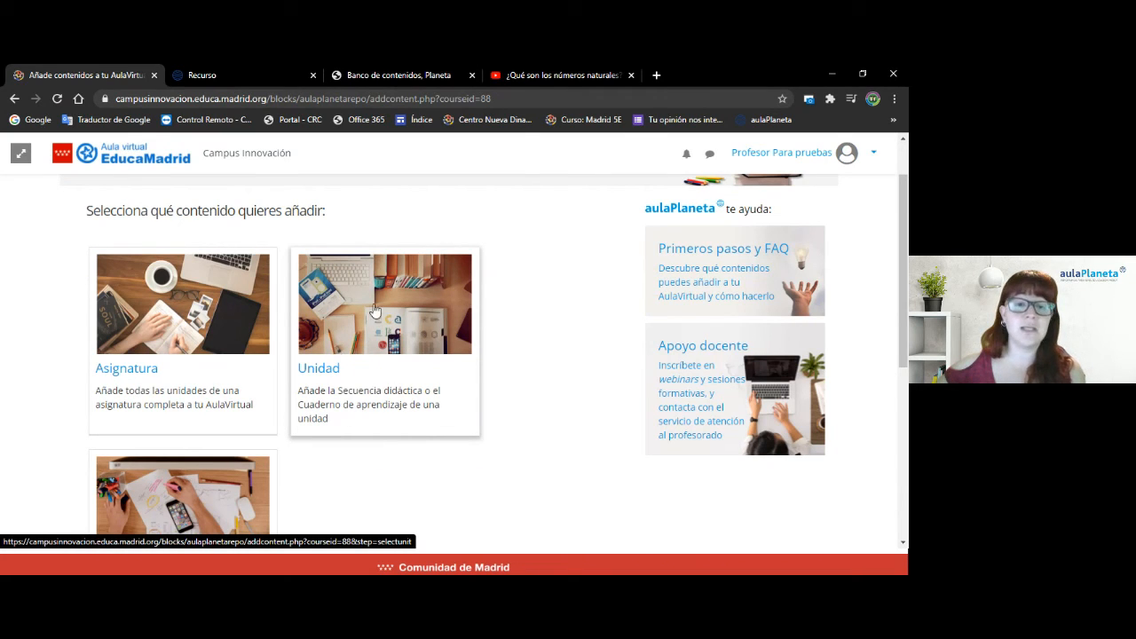
click(335, 376)
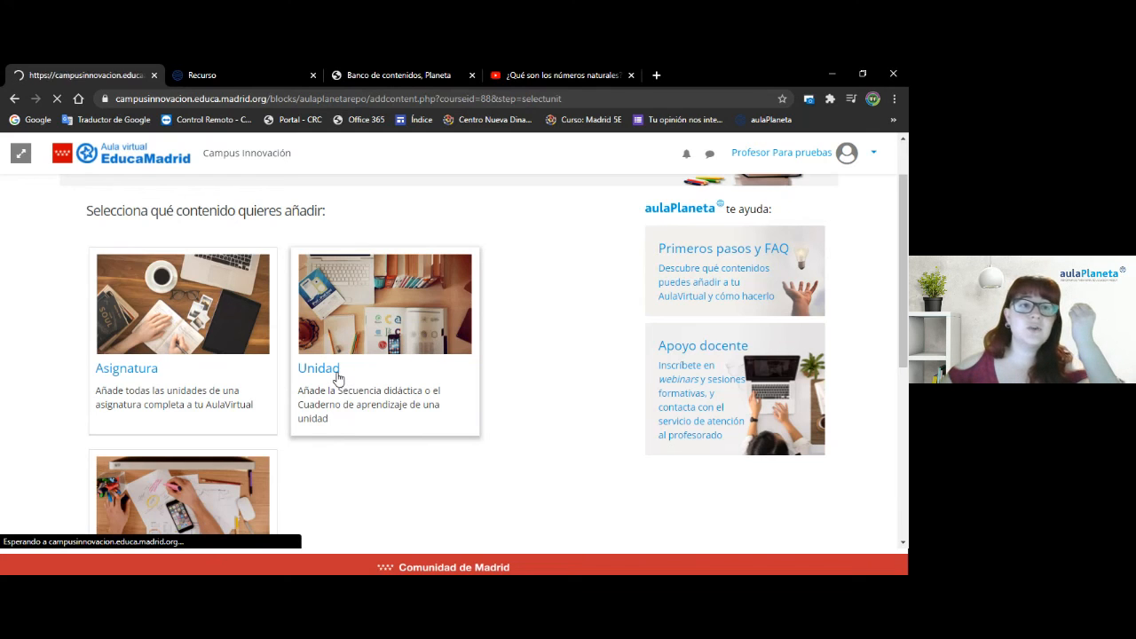
scroll(360, 373, down, 1)
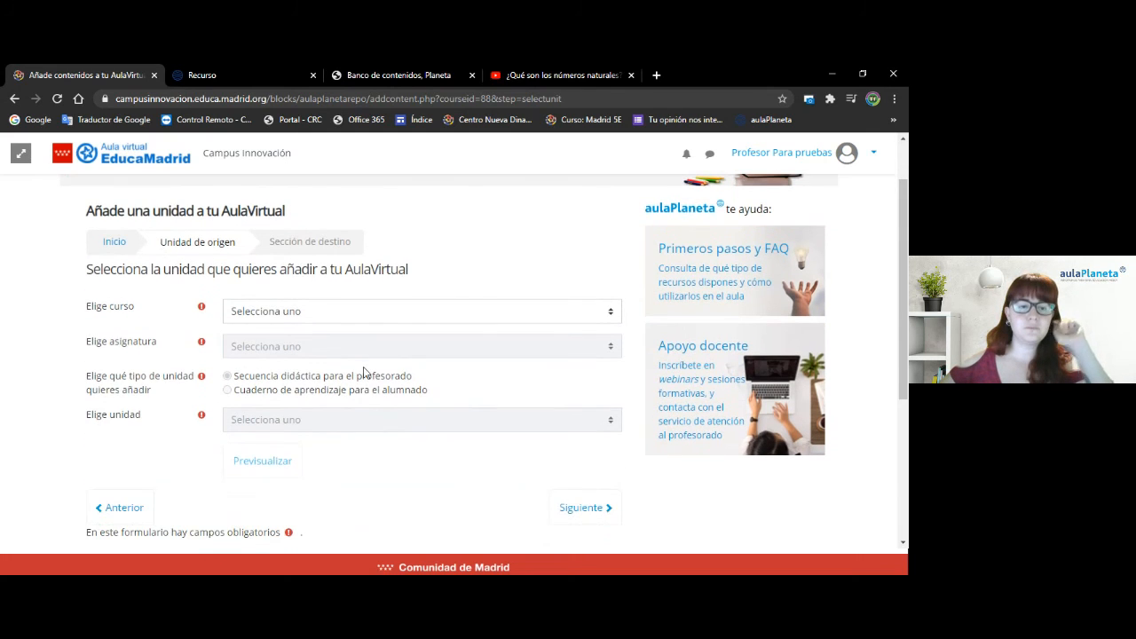
Set the course to 1º ESO, the subject to Matemáticas and the unit type to Cuaderno de aprendizaje para el alumnado
click(353, 313)
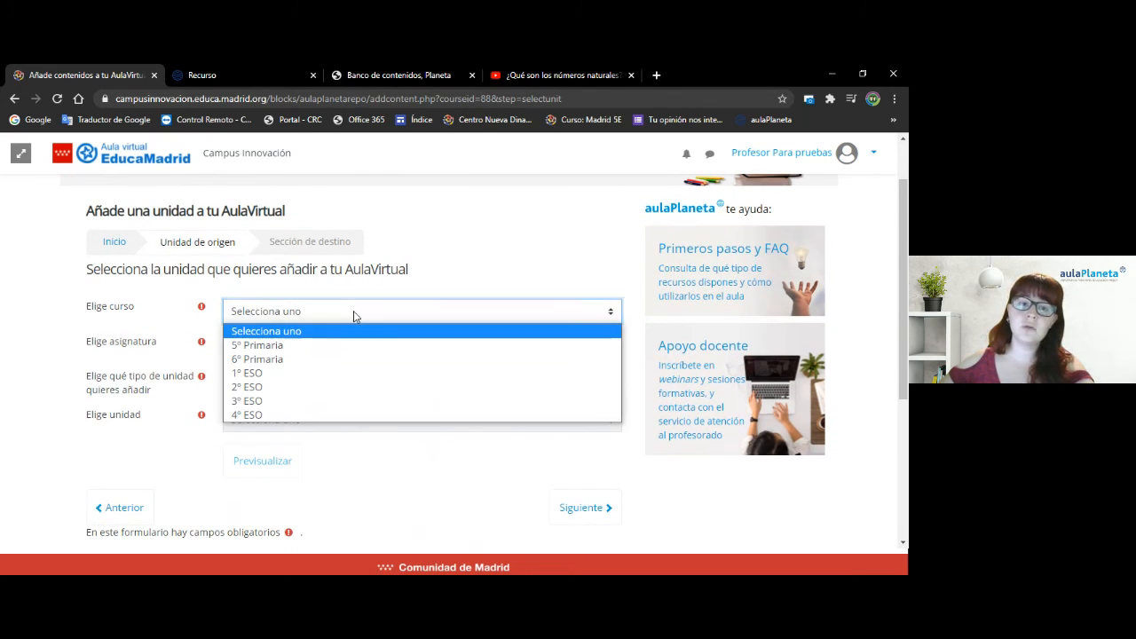
click(271, 371)
click(279, 352)
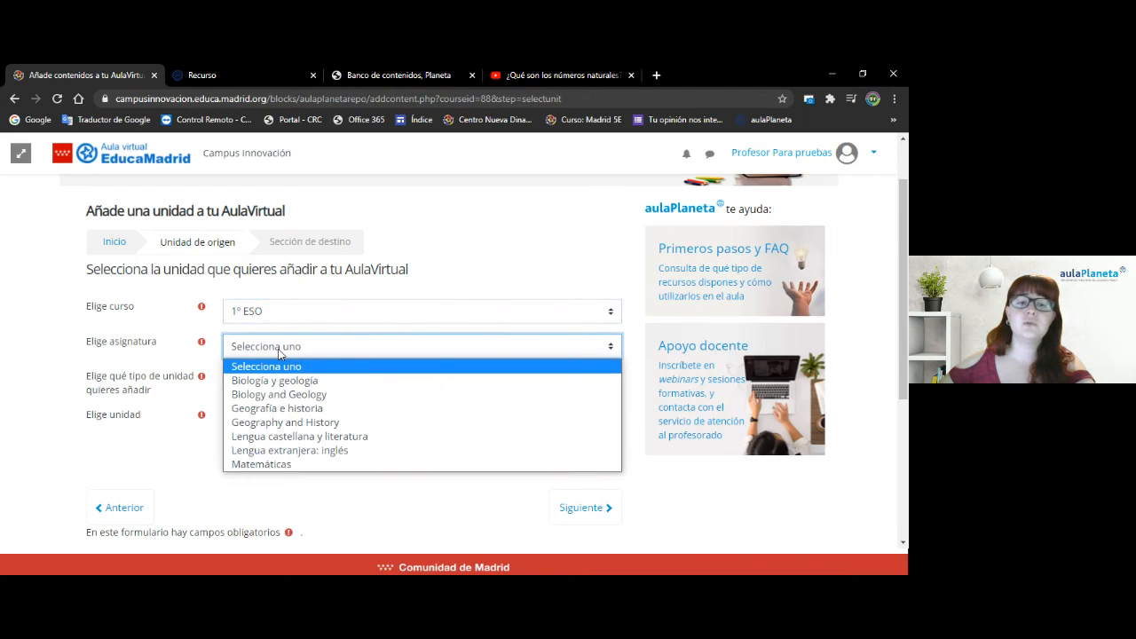
click(248, 464)
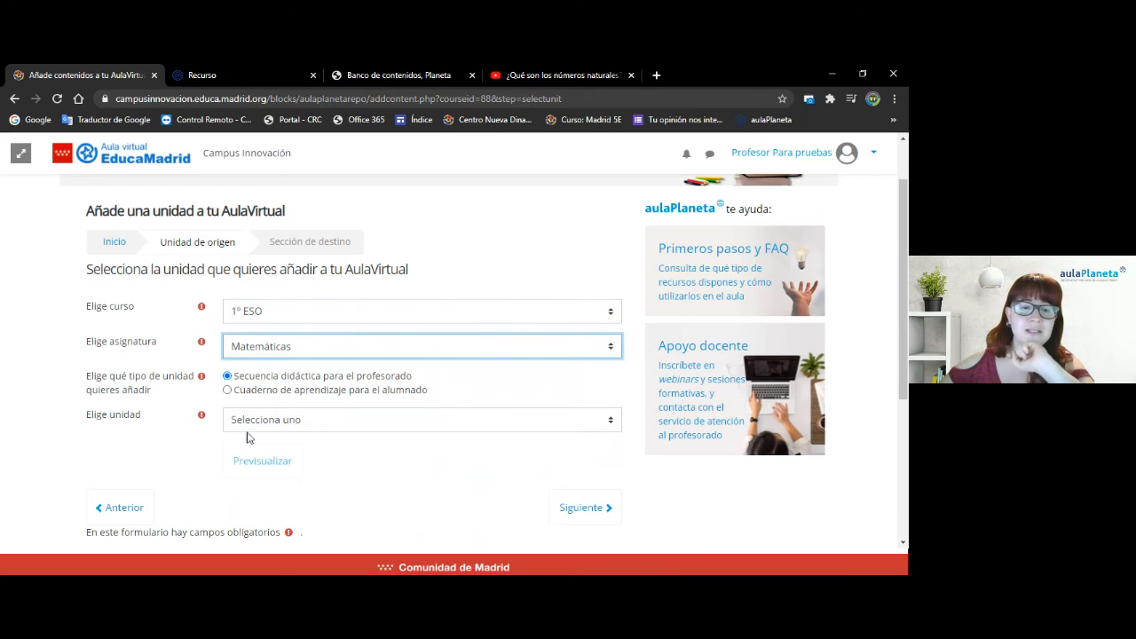
click(228, 390)
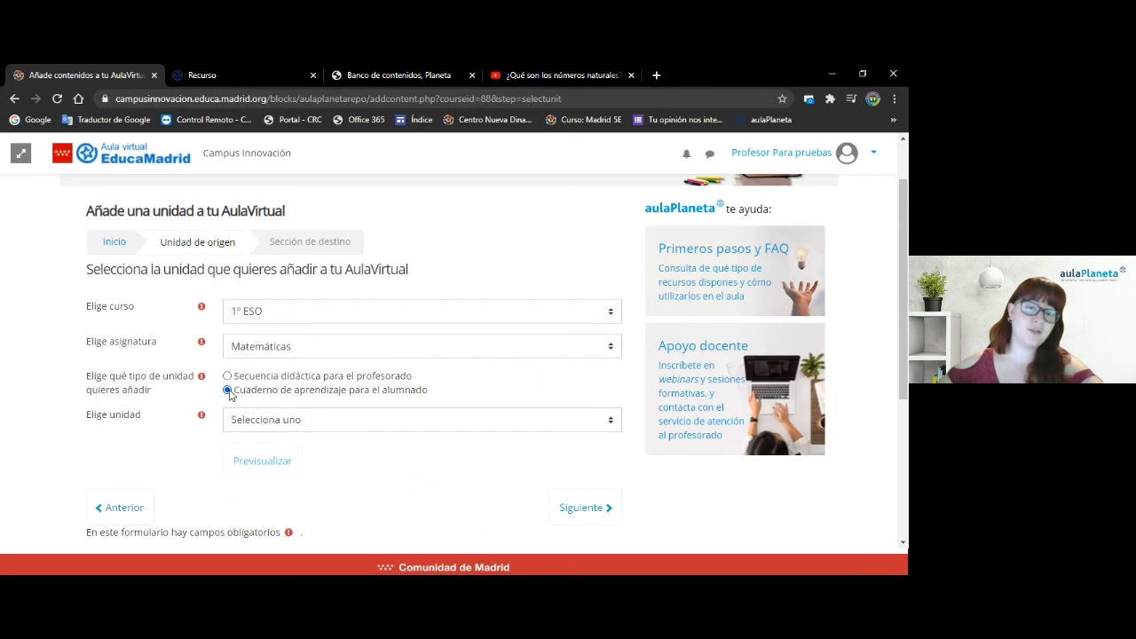
Choose the teacher-adapted unit "Los números decimales versión 2" and continue to the destination section
scroll(229, 394, down, 1)
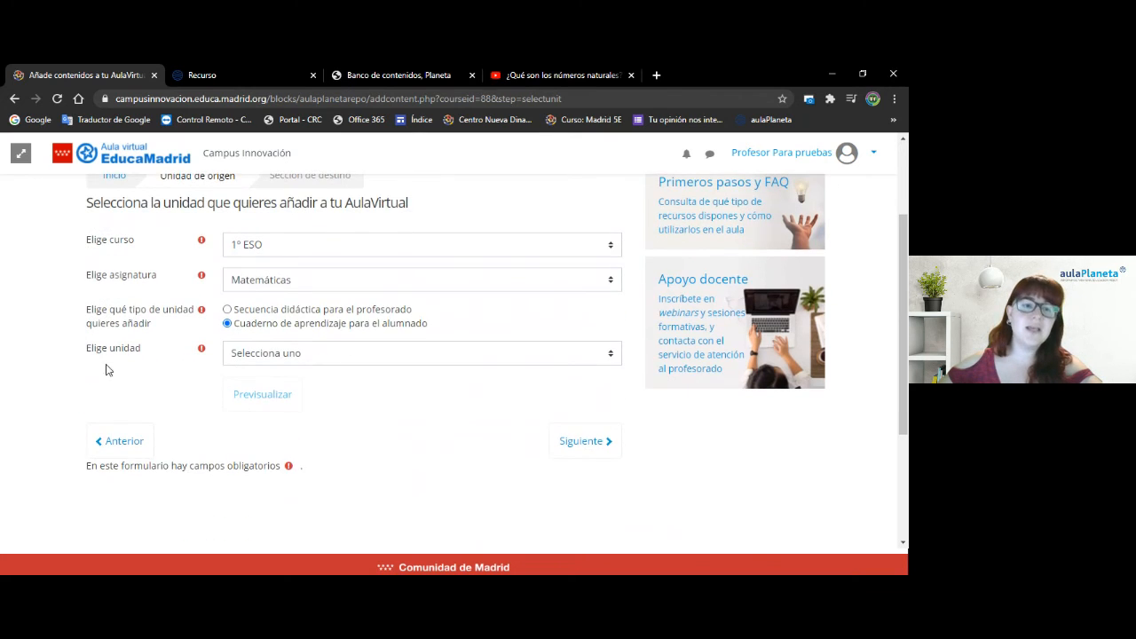
click(297, 359)
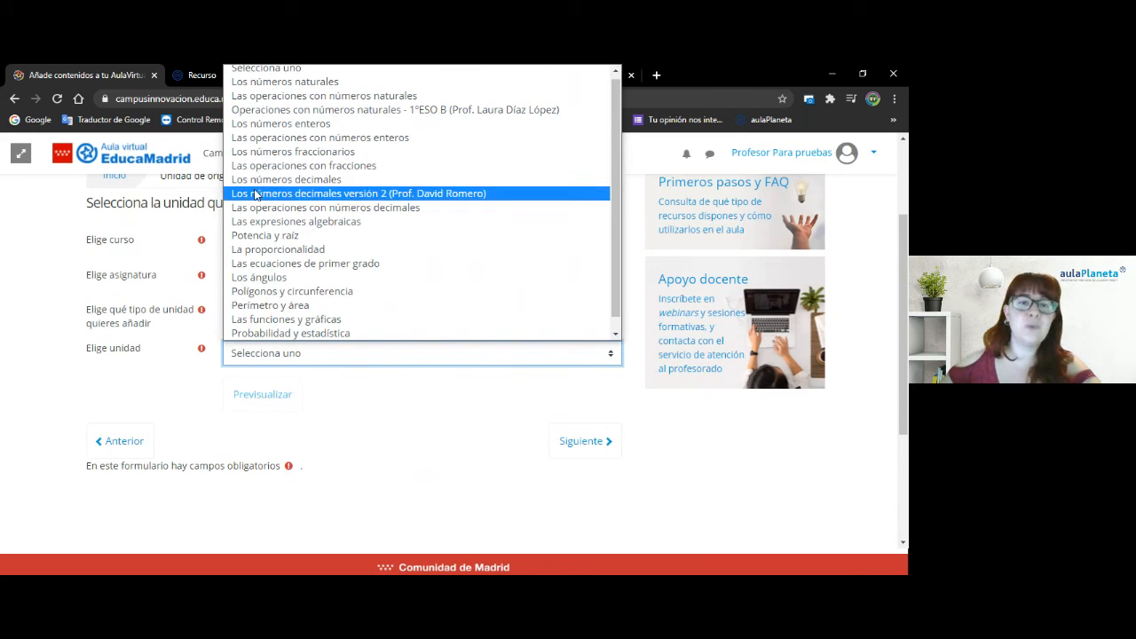
click(468, 196)
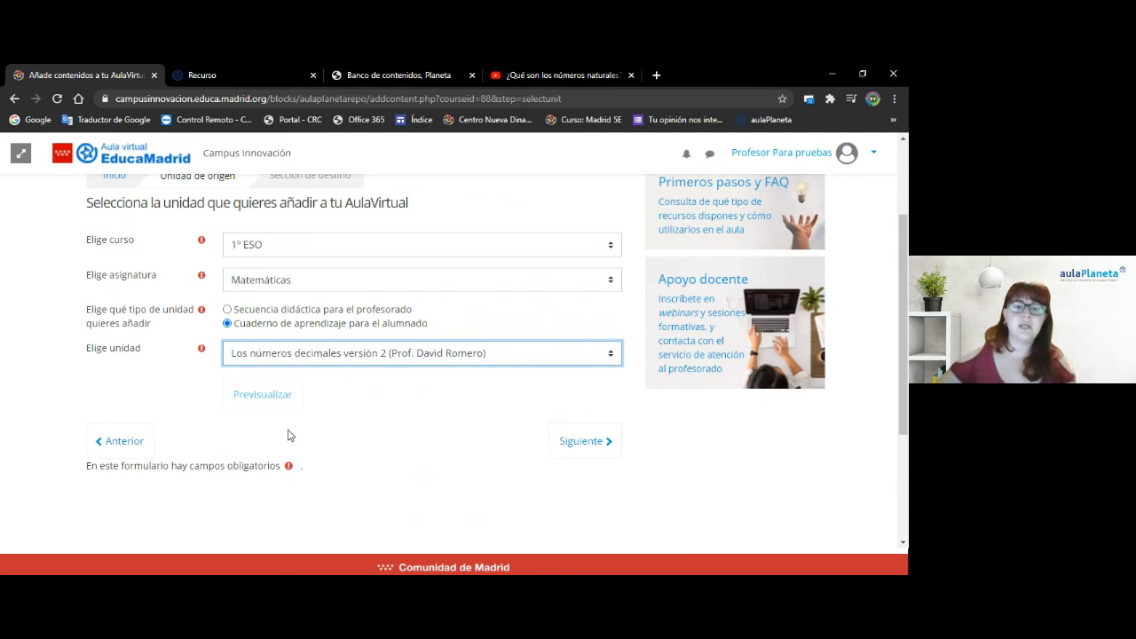
click(589, 441)
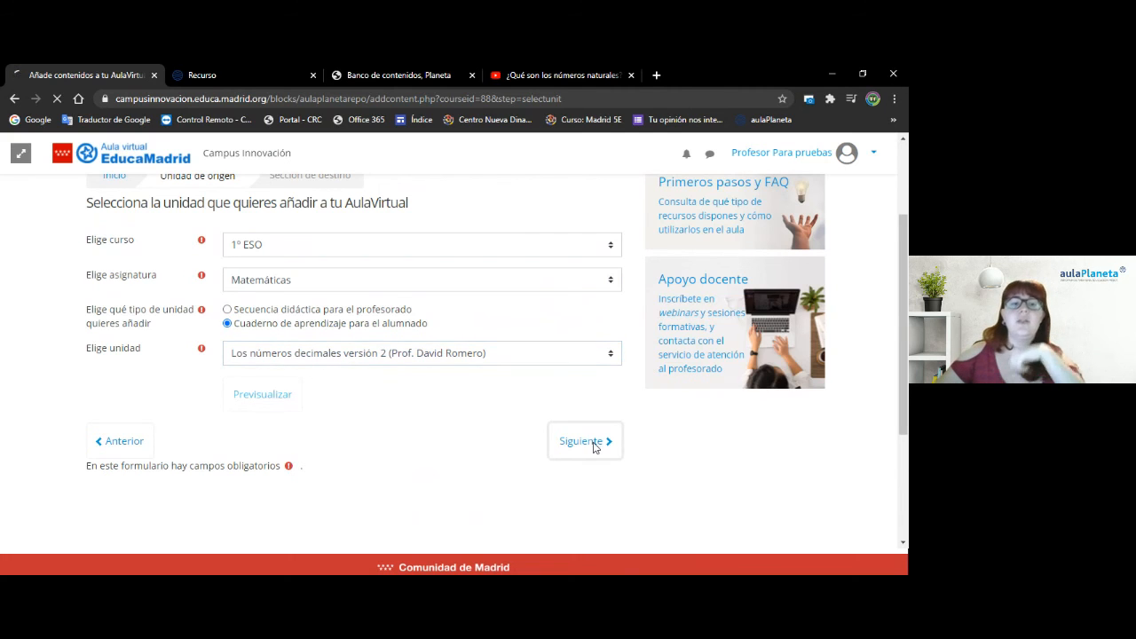
Set Tema 2 as the destination section and add the unit to the course
scroll(328, 427, down, 2)
scroll(328, 427, down, 1)
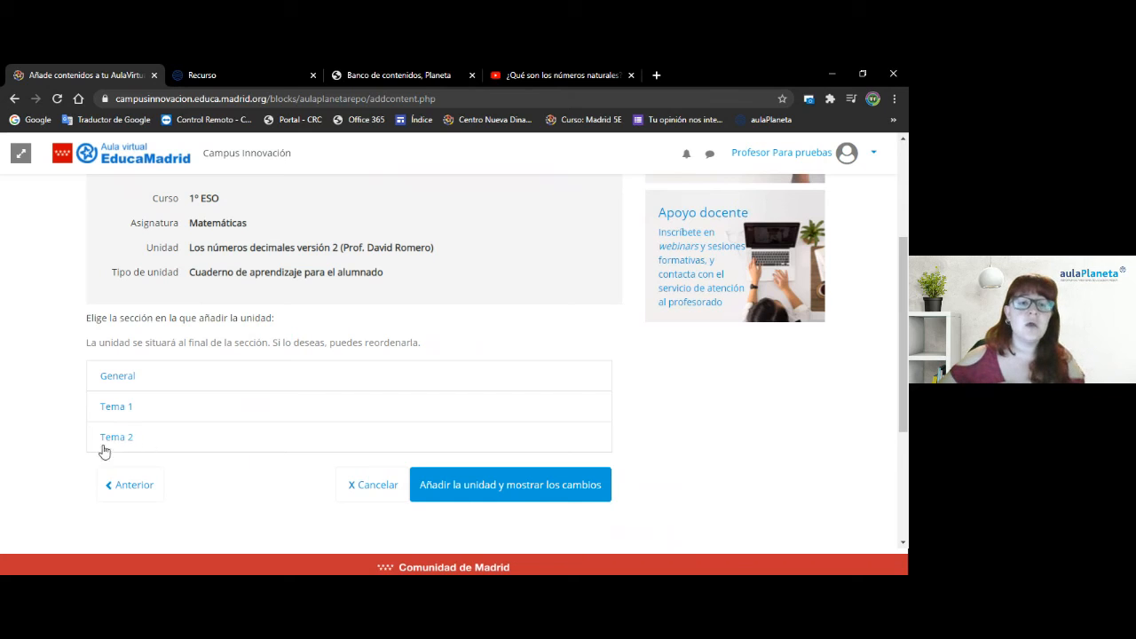
click(138, 441)
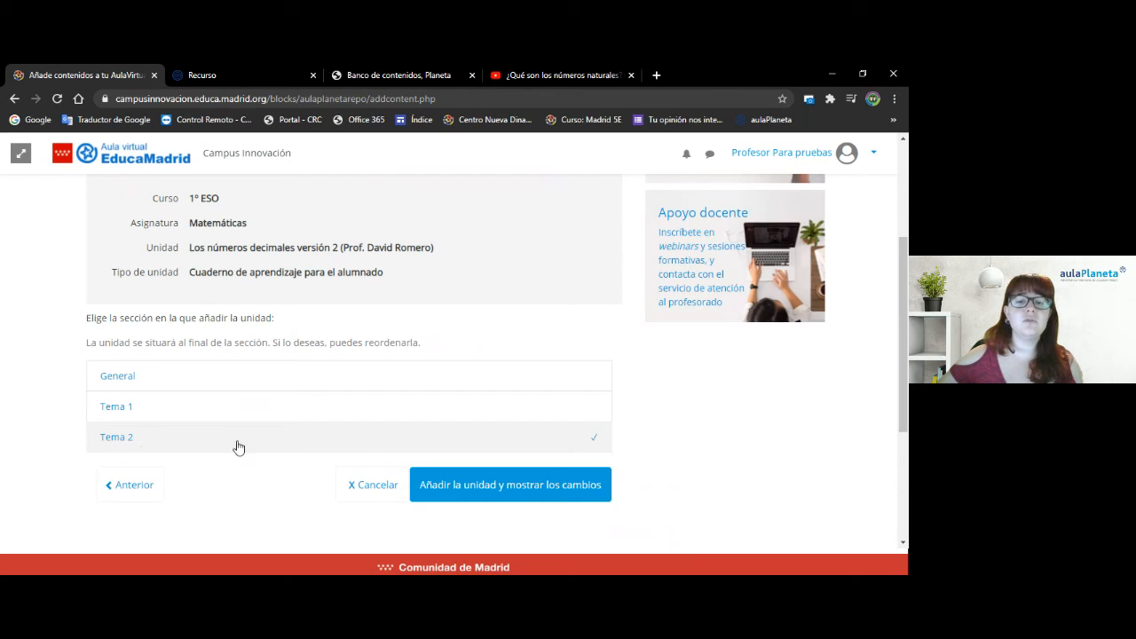
click(451, 496)
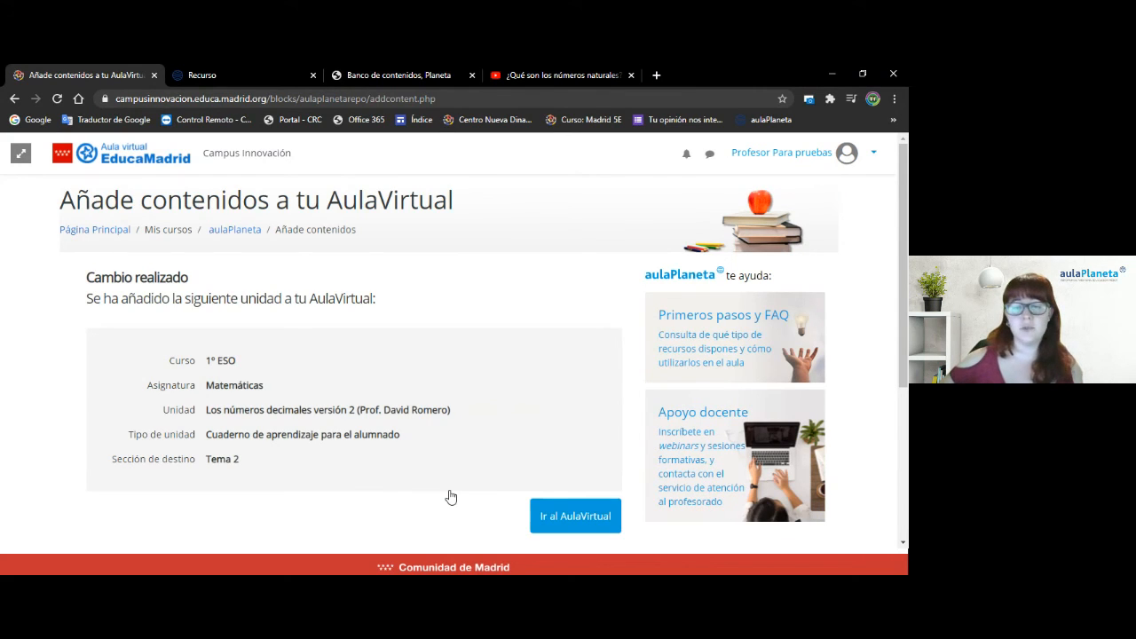
Review the summary of the added unit and return to the AulaVirtual course page
scroll(247, 391, down, 1)
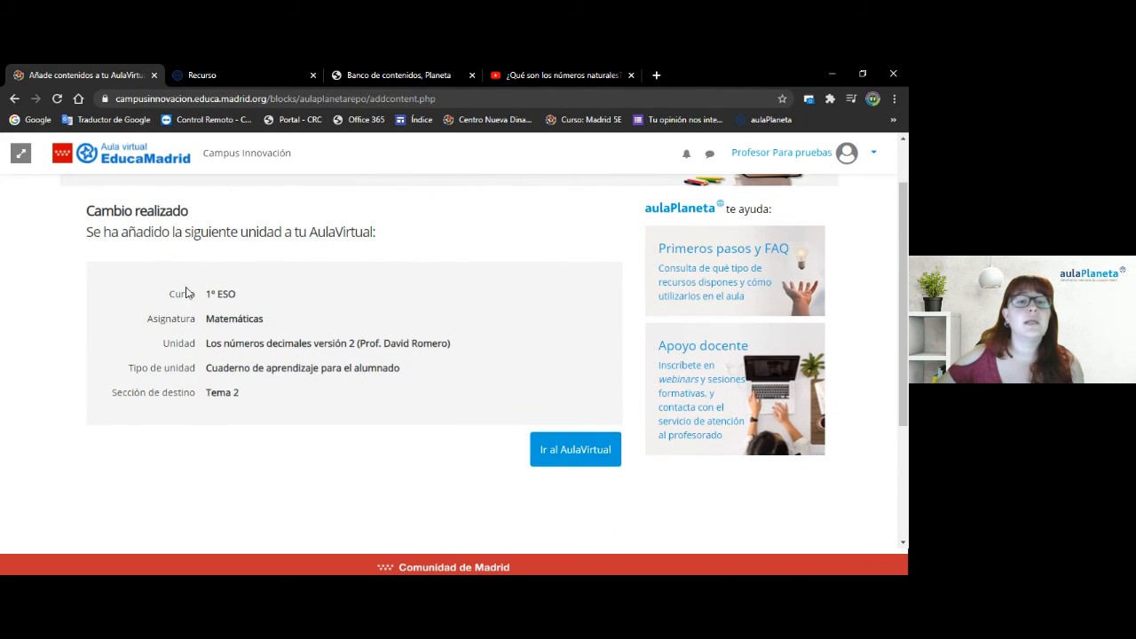
drag(172, 291, 266, 396)
click(267, 396)
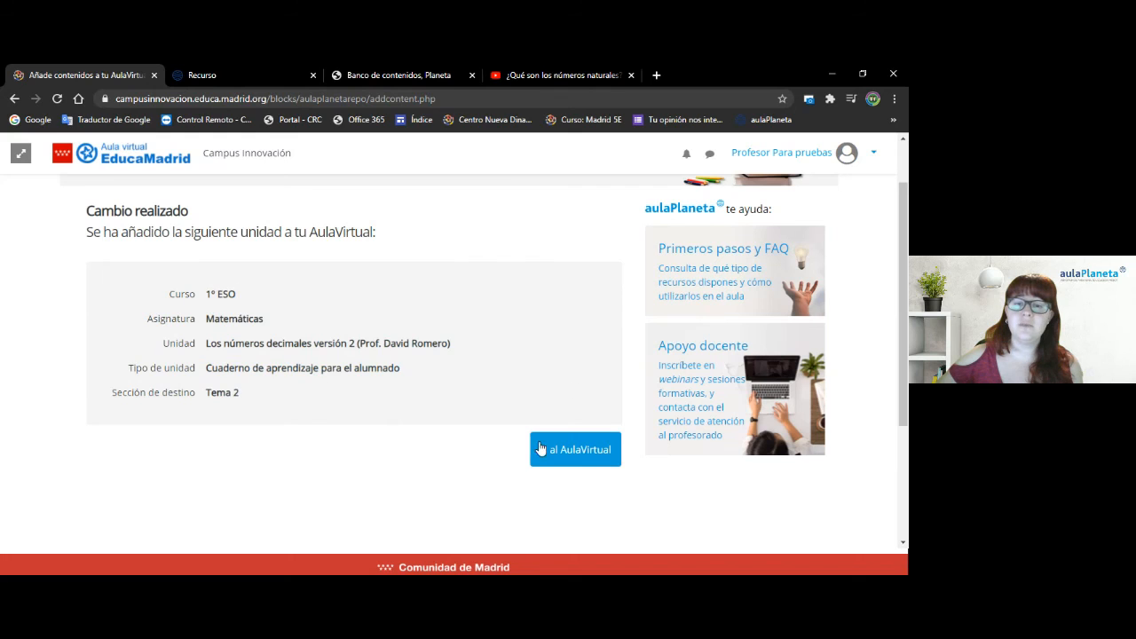
click(539, 448)
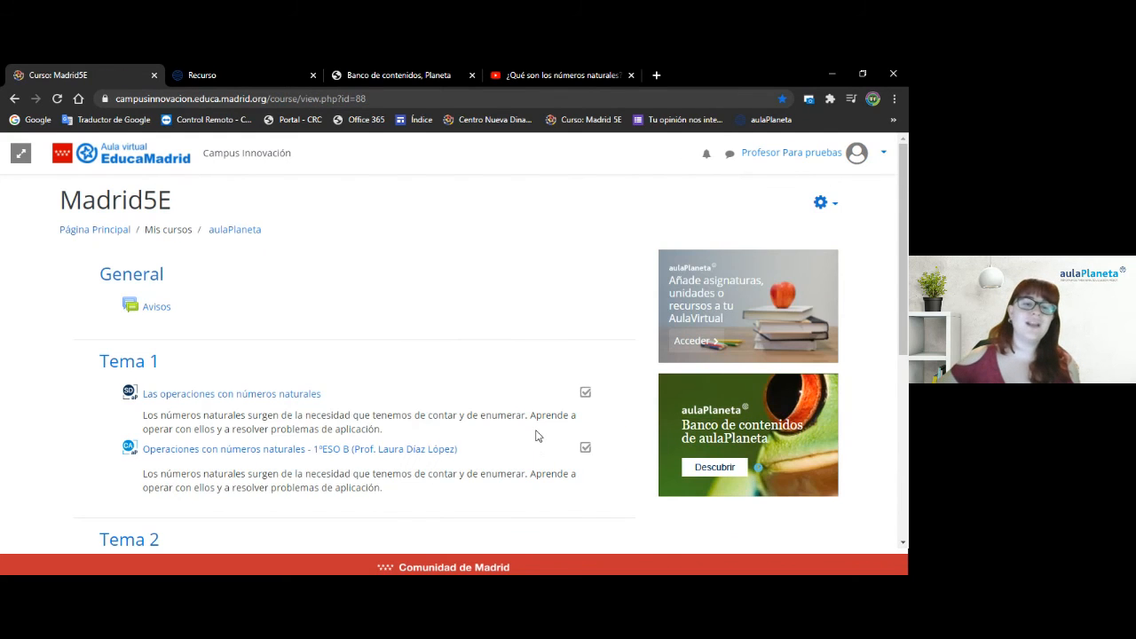
Open the Tema 2 unit "Los números decimales versión 2" in a separate browser tab
scroll(535, 436, down, 2)
drag(386, 355, 202, 314)
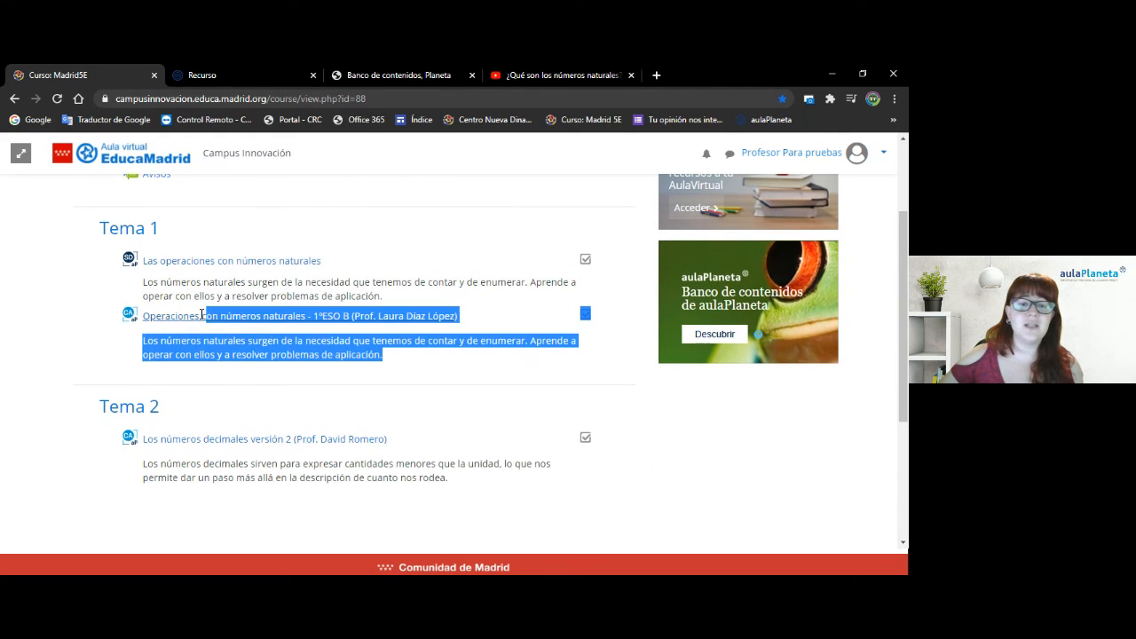
click(187, 369)
scroll(104, 403, down, 1)
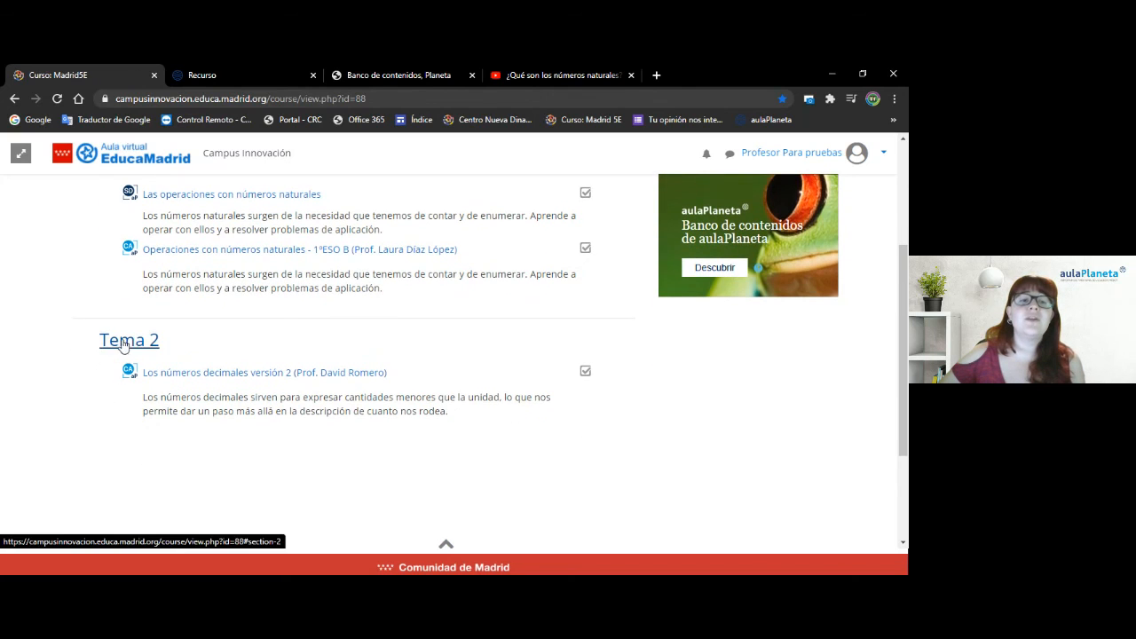
right_click(250, 376)
click(266, 381)
key(ctrl+Tab)
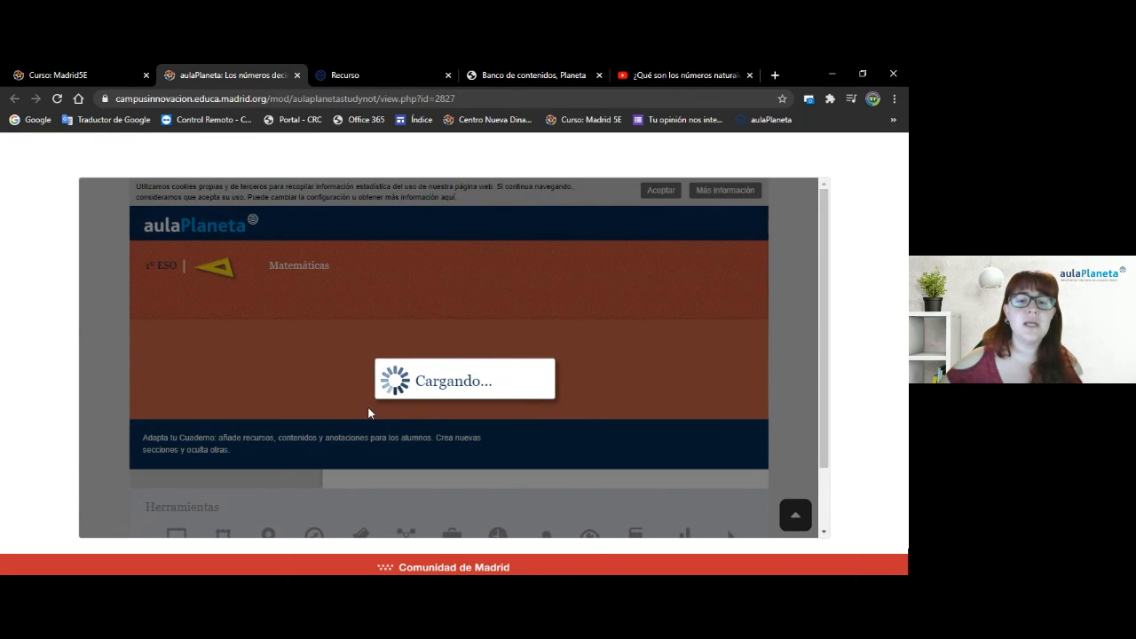
Look through the decimals unit's section index and open the "Punto de partida" section
scroll(370, 413, down, 2)
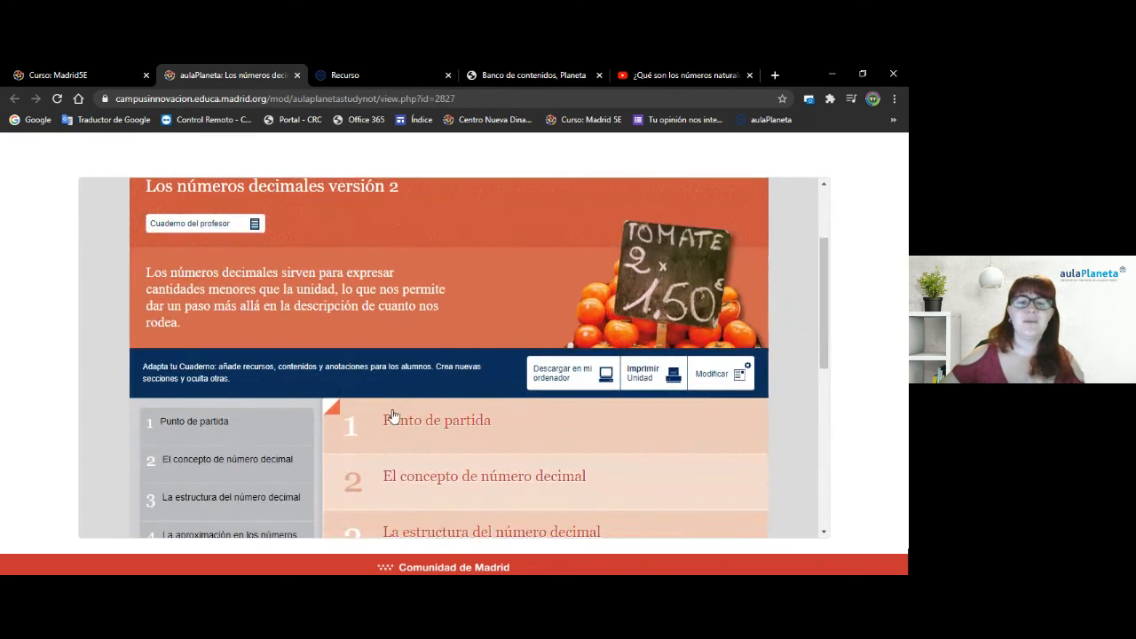
scroll(395, 415, down, 1)
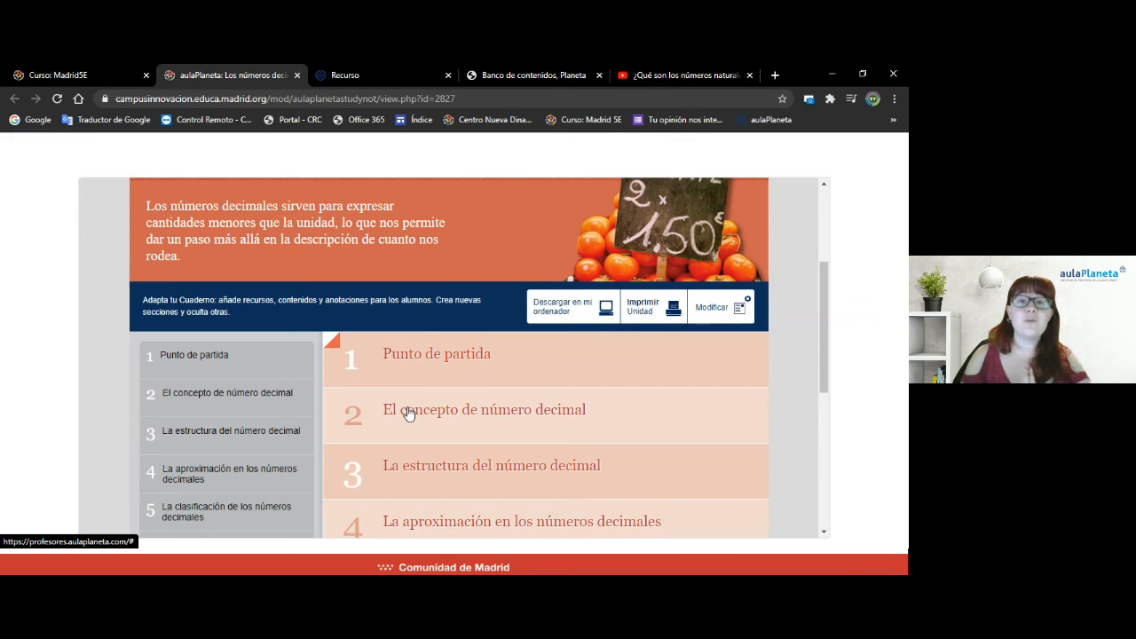
scroll(408, 415, down, 2)
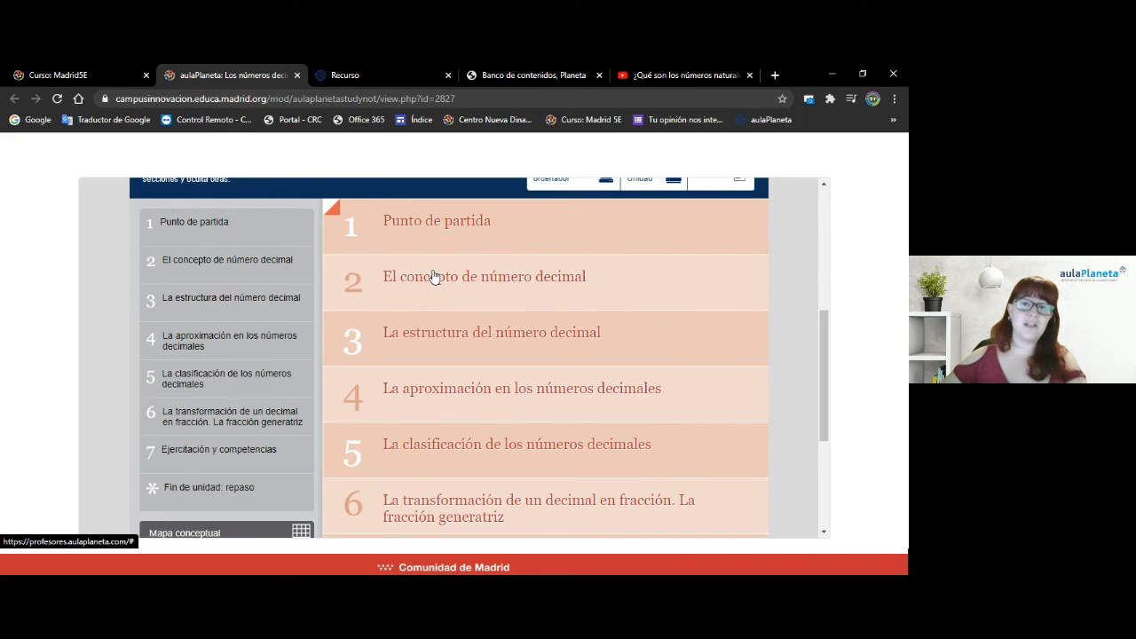
scroll(432, 276, down, 2)
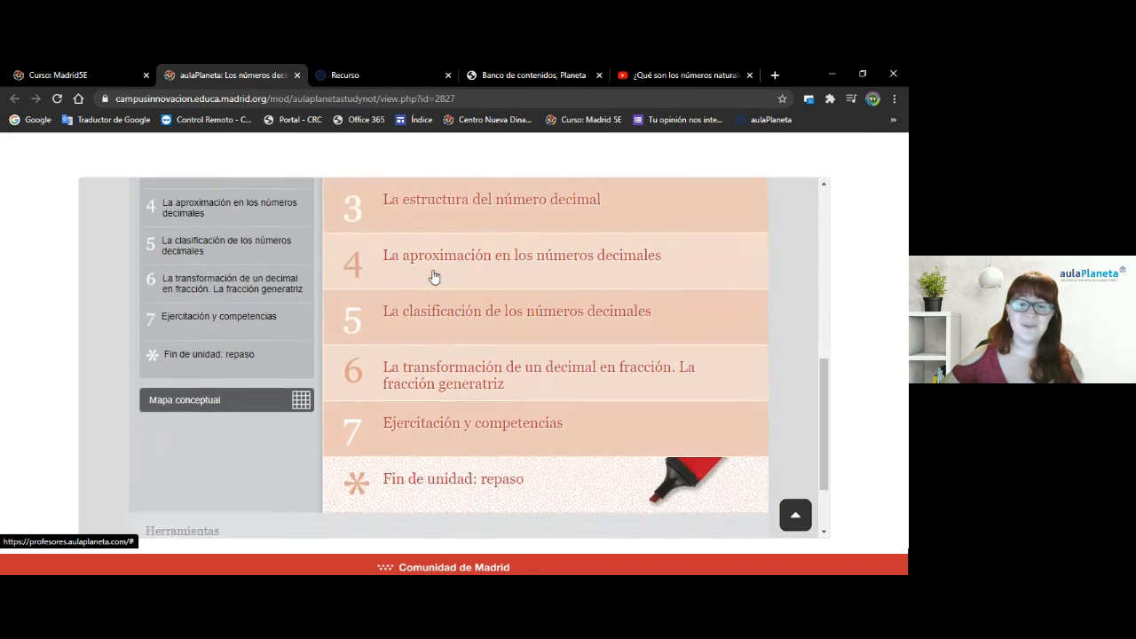
scroll(432, 279, up, 3)
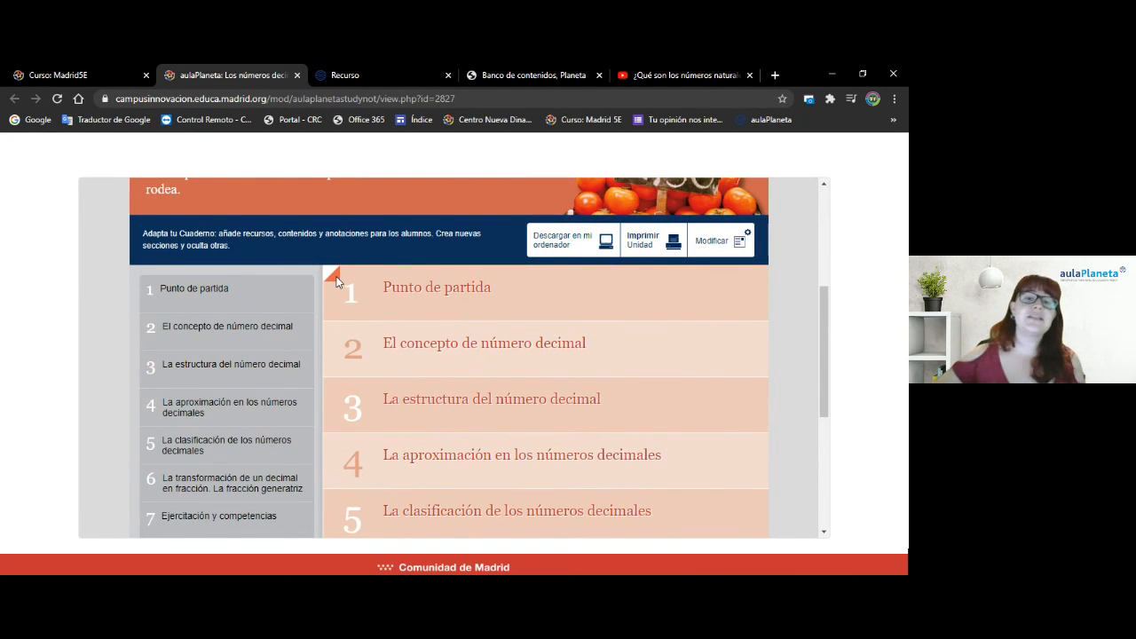
scroll(364, 434, down, 2)
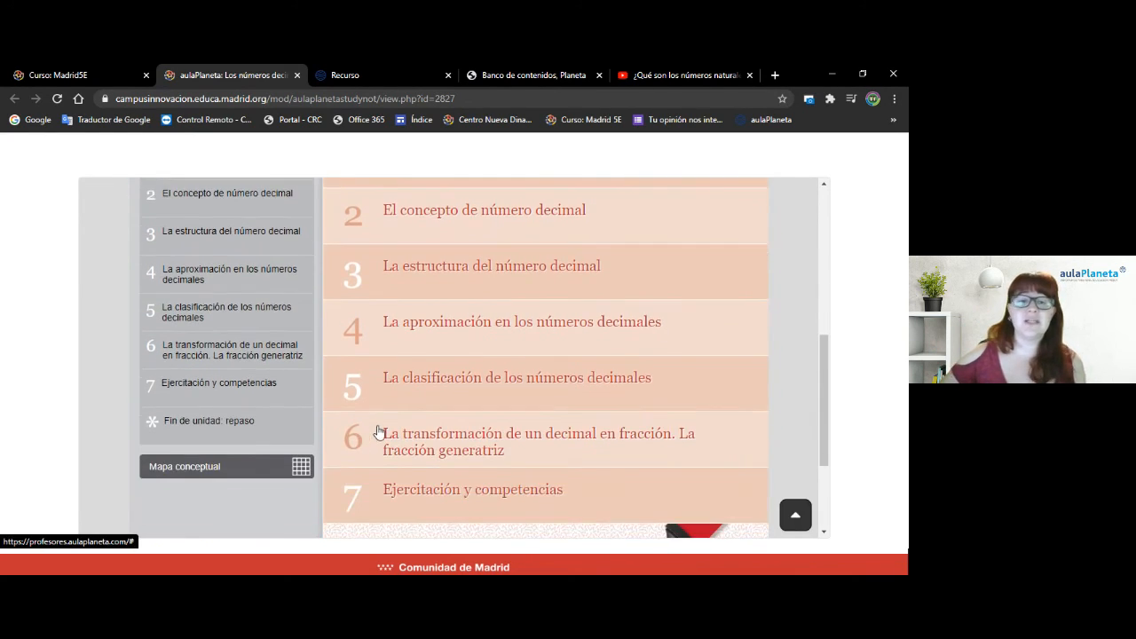
scroll(378, 433, up, 2)
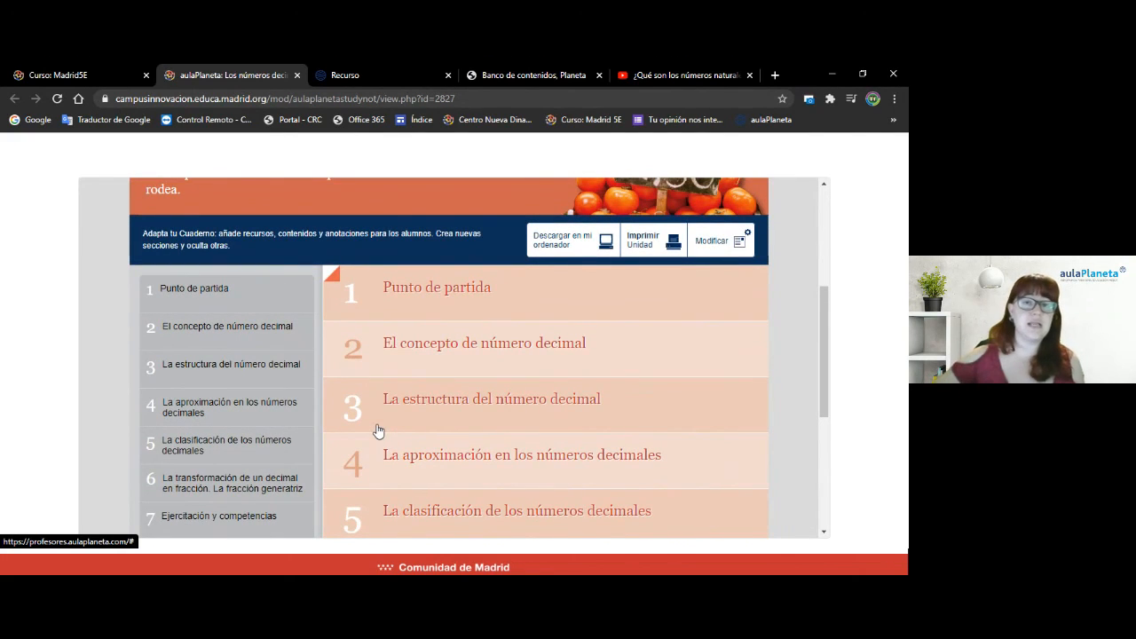
click(386, 276)
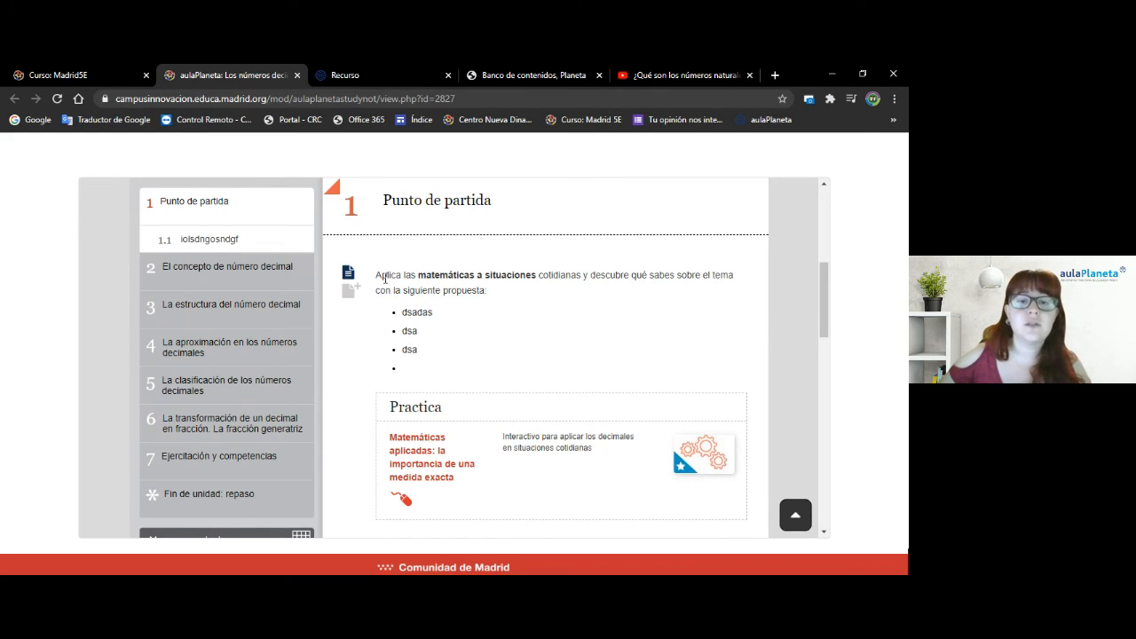
Highlight "Aplica las matemáticas a situaciones cotidianas" in red and "descubre qué sabes sobre el tema con la siguiente propuesta:" in green
drag(379, 275, 582, 278)
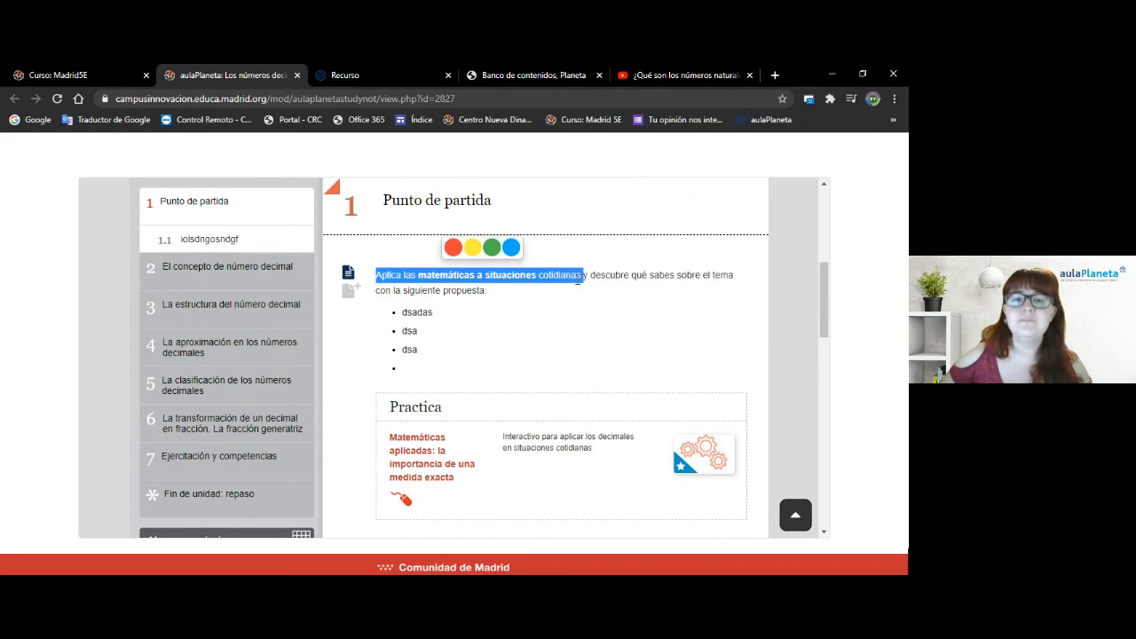
click(453, 248)
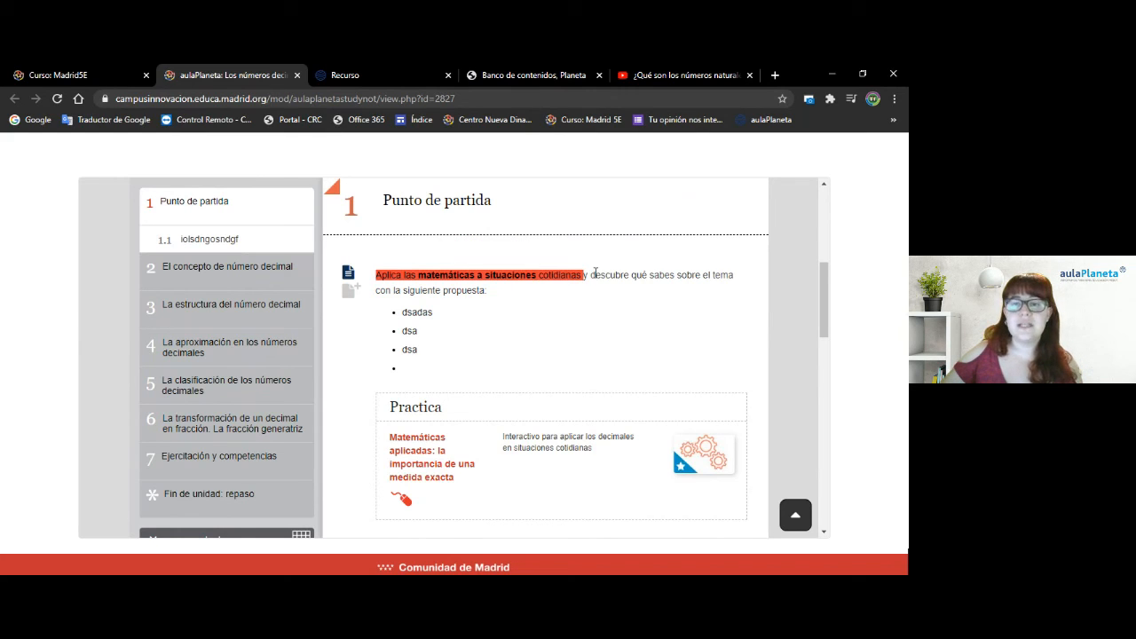
drag(591, 276, 530, 294)
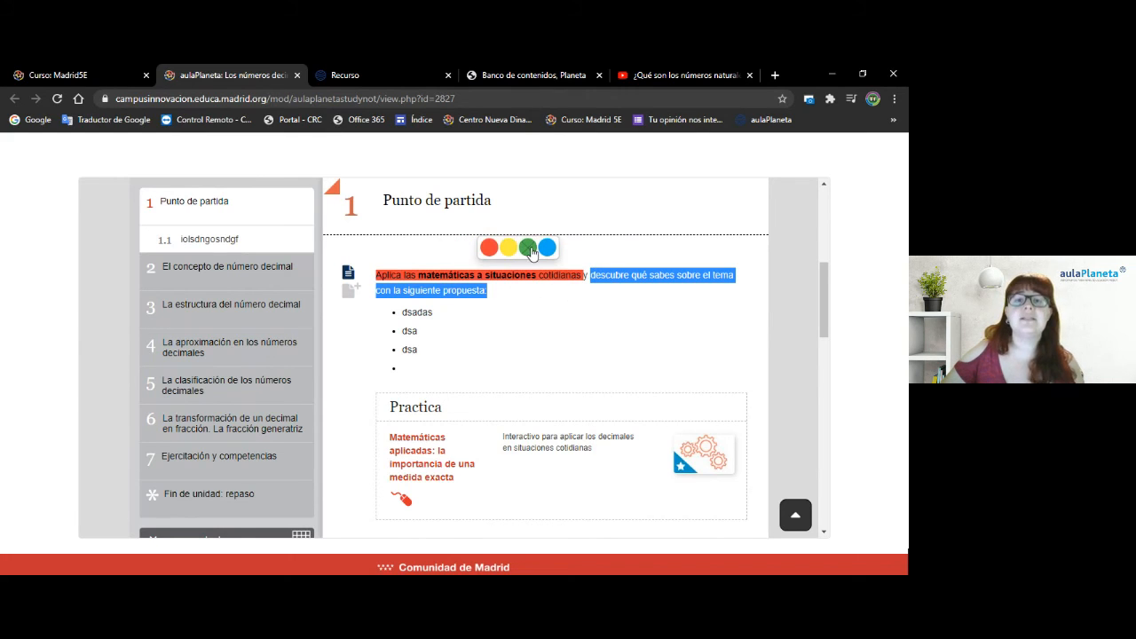
click(529, 248)
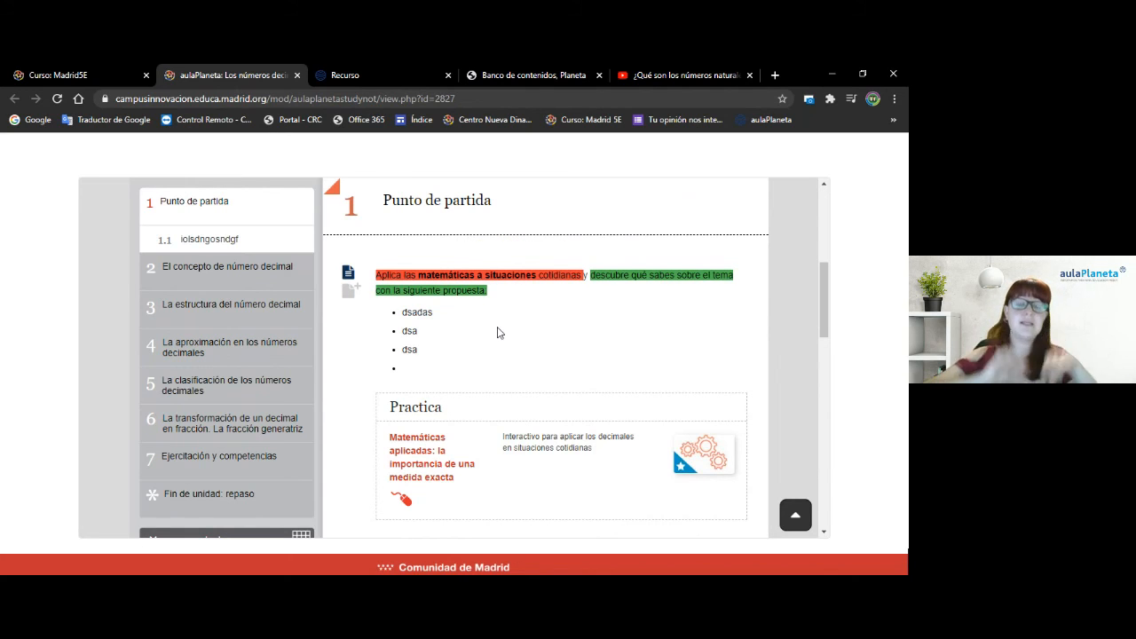
Add the personal note "LOS NUMEROS DECIMALES ETC" beside the highlighted paragraph, then delete it
click(351, 289)
scroll(350, 282, down, 1)
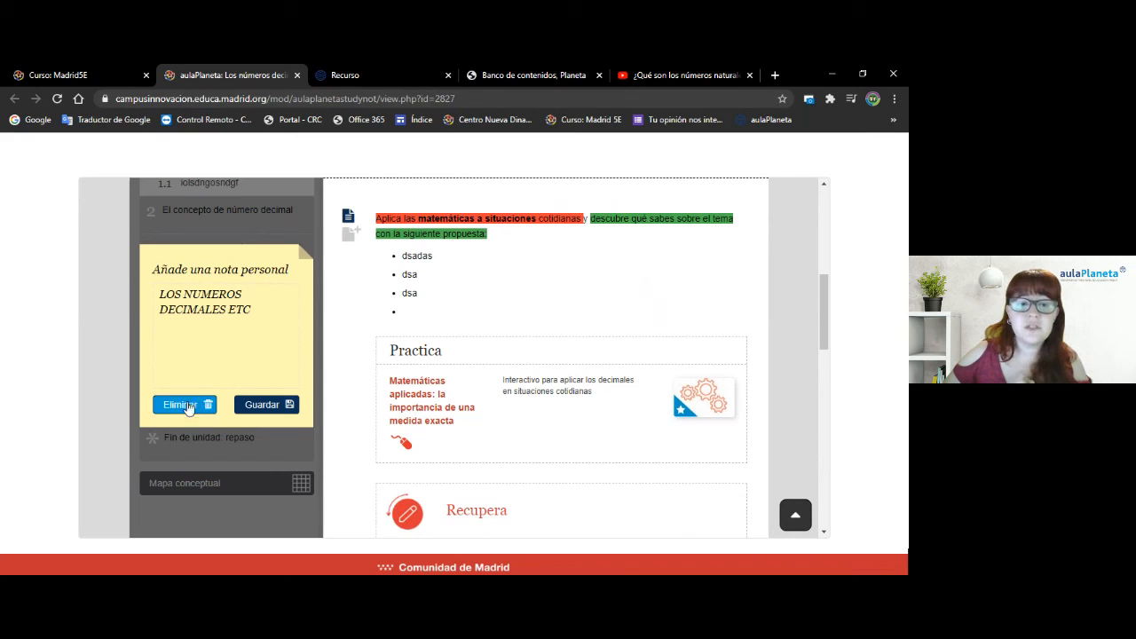
click(416, 290)
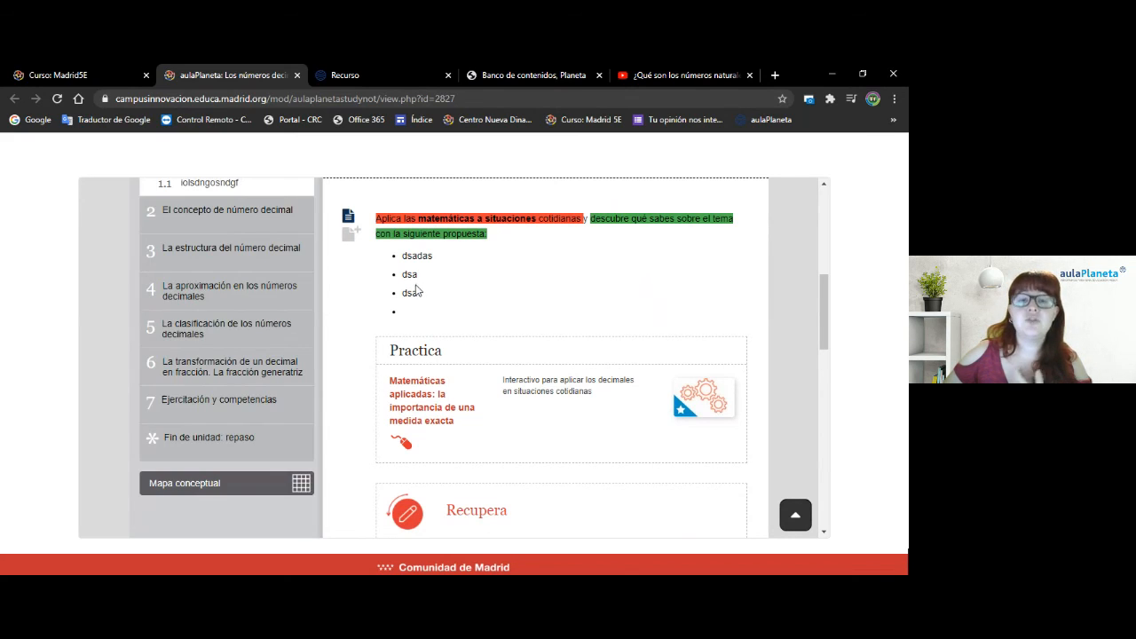
Open a blank personal note beside the highlighted paragraph and close it without entering text
scroll(415, 290, up, 3)
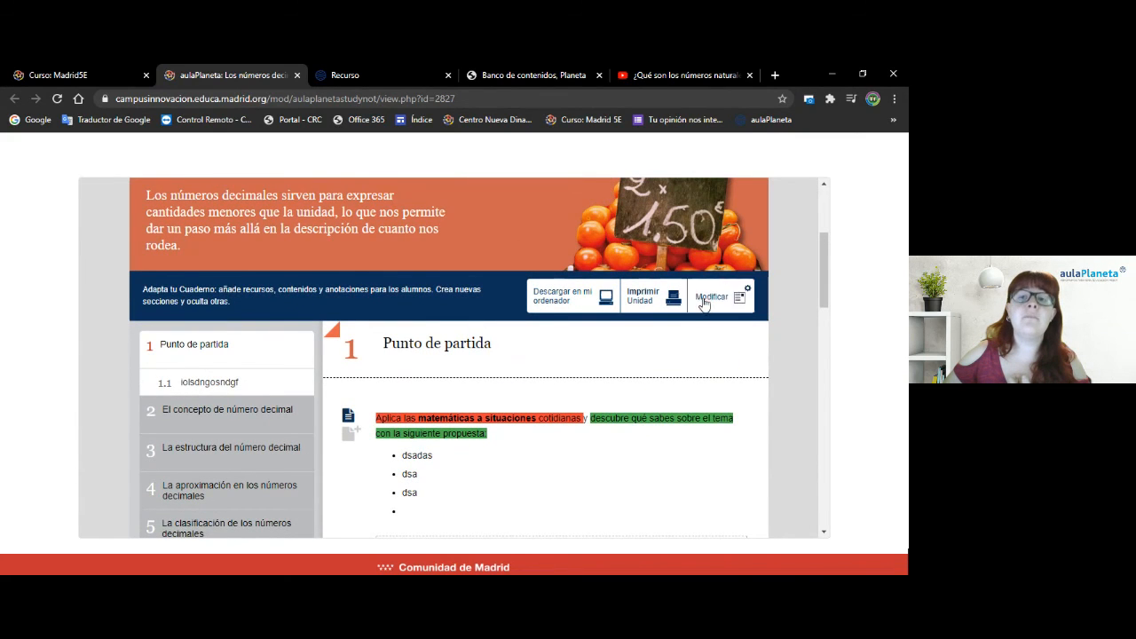
scroll(294, 406, down, 1)
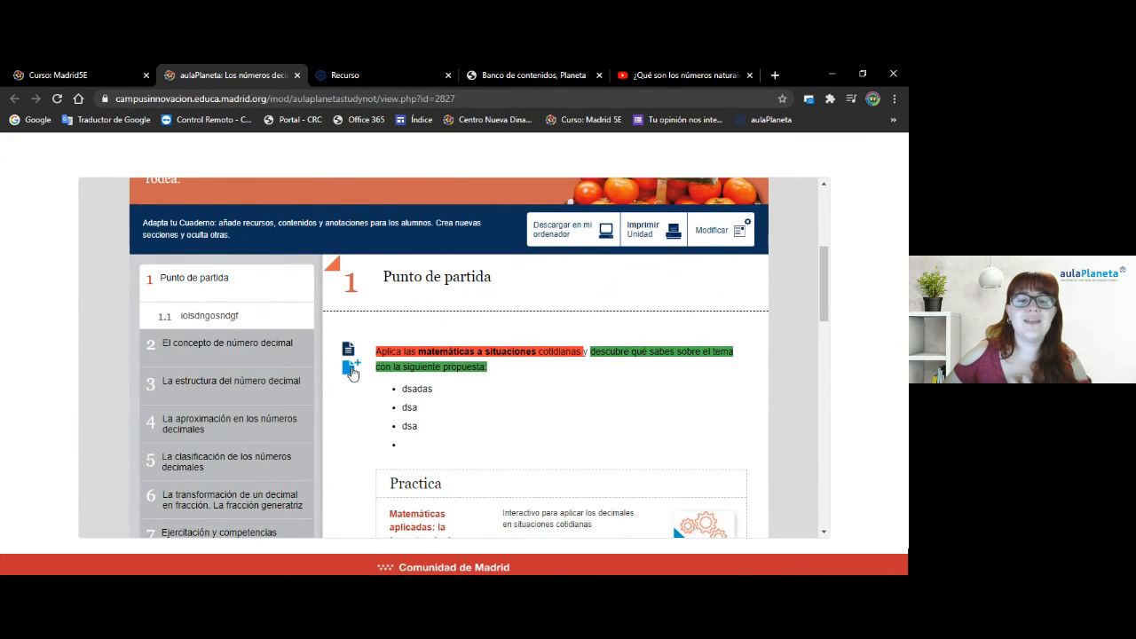
click(344, 370)
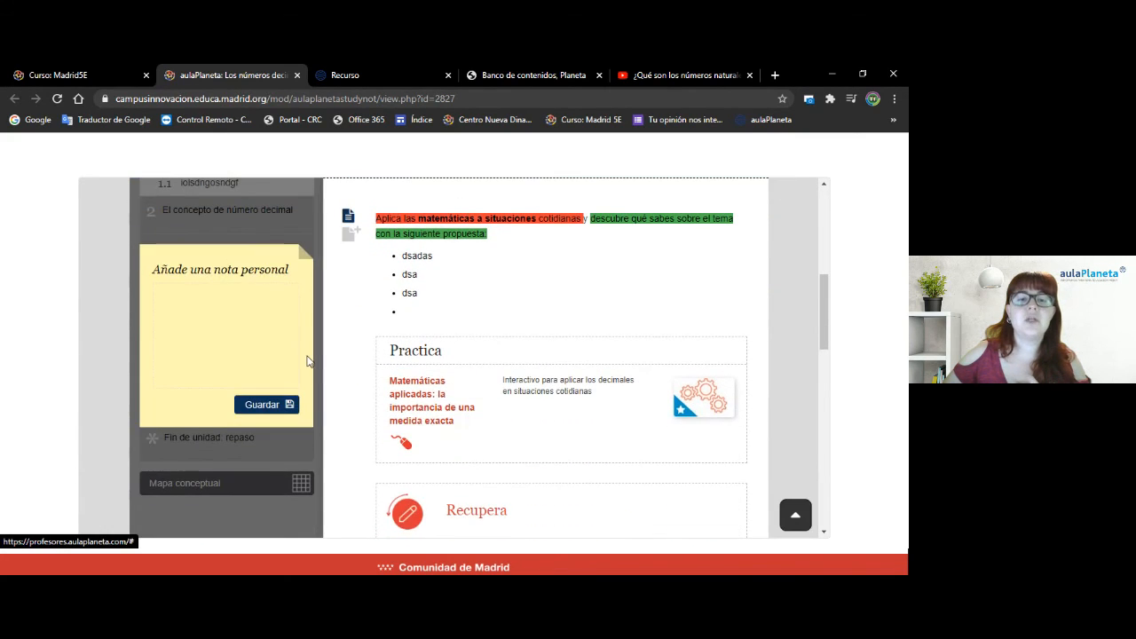
click(239, 333)
click(466, 310)
scroll(466, 311, up, 2)
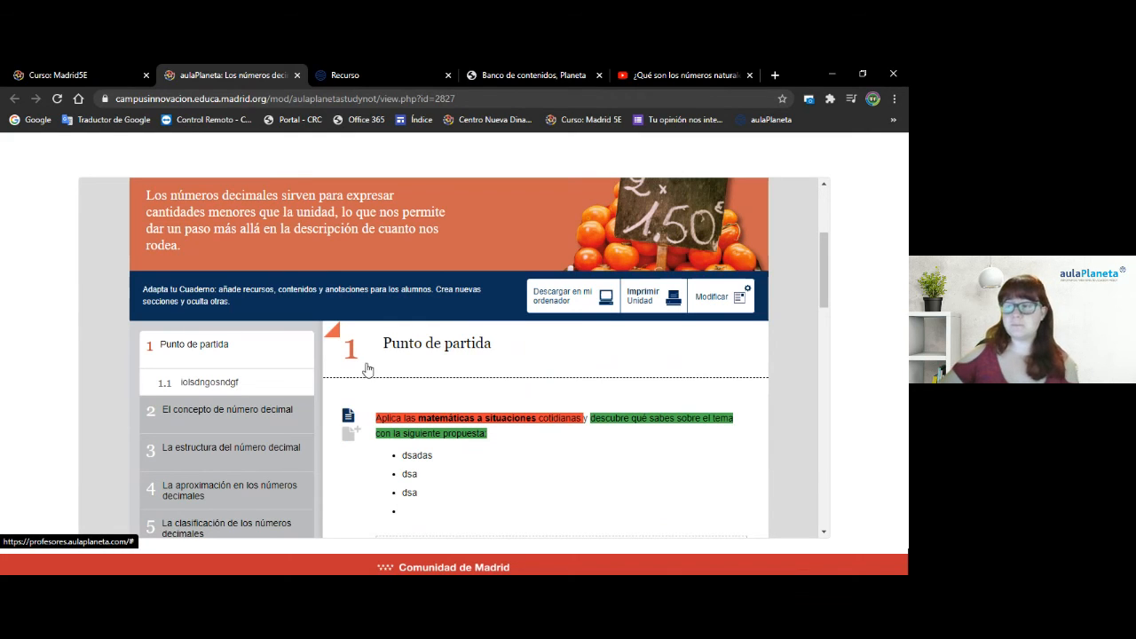
Close the decimals unit, Recurso and YouTube video tabs and return to the Madrid5E course page
click(297, 75)
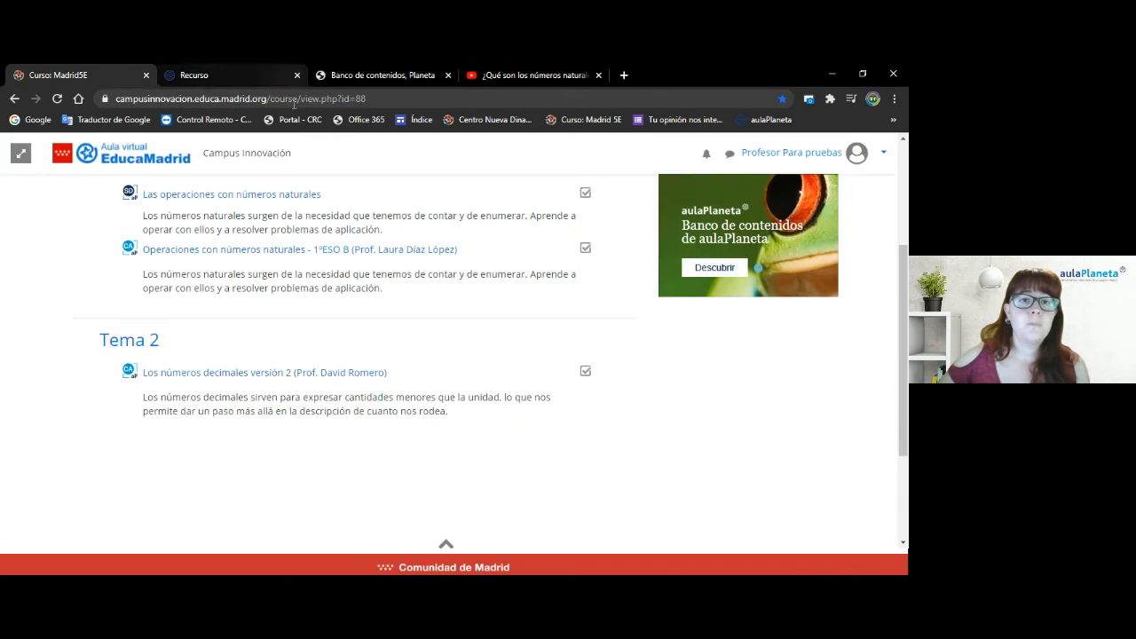
click(274, 75)
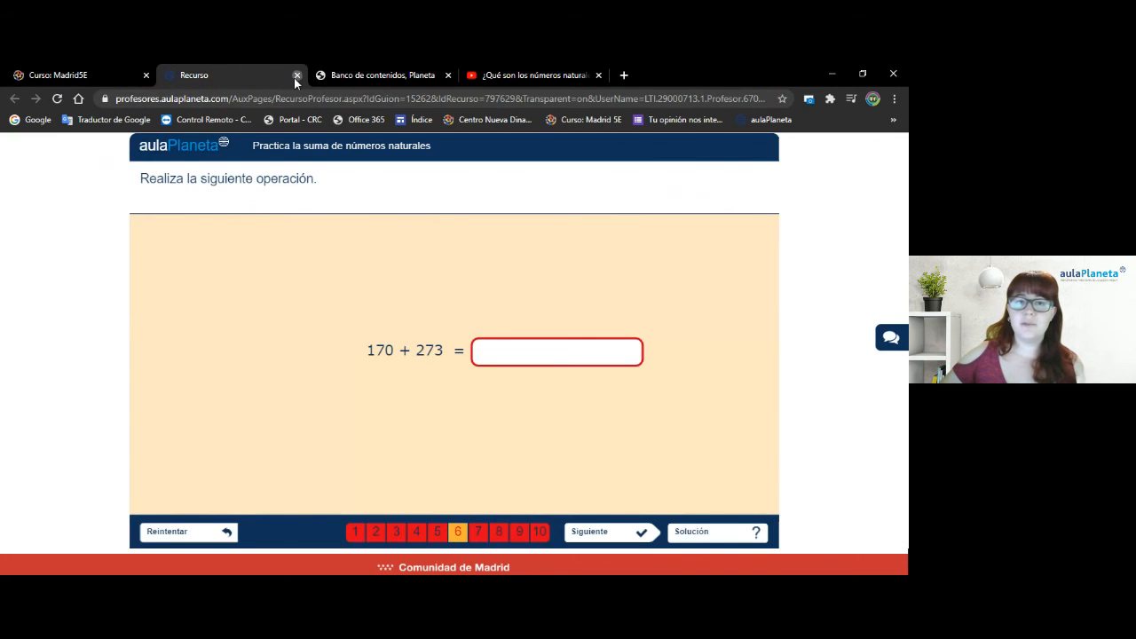
click(296, 77)
click(425, 78)
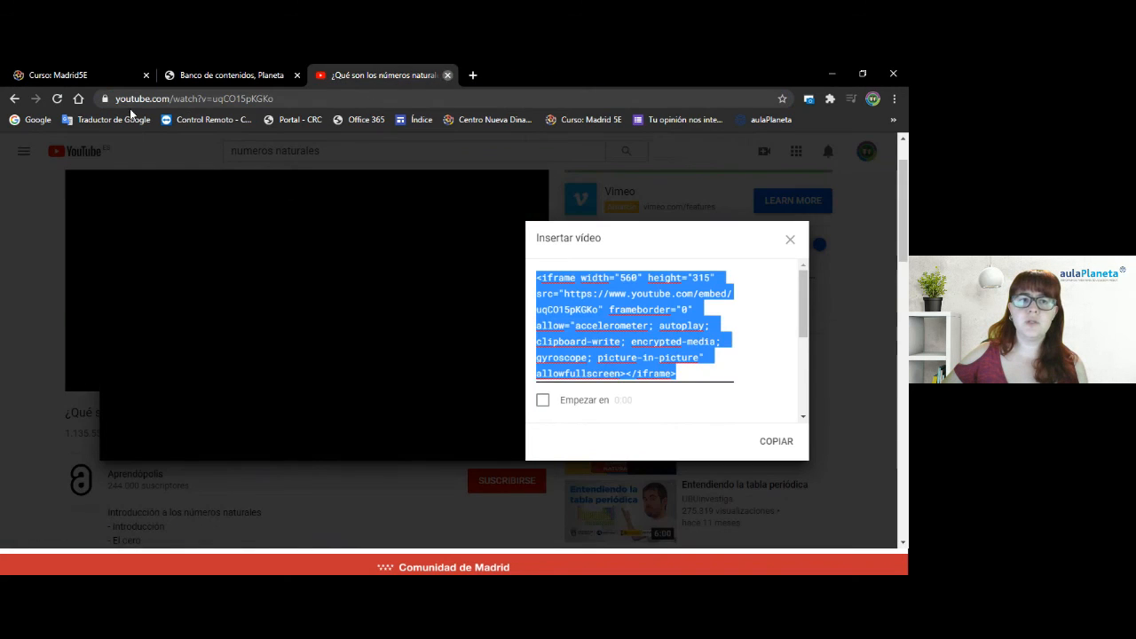
click(447, 75)
scroll(377, 391, up, 2)
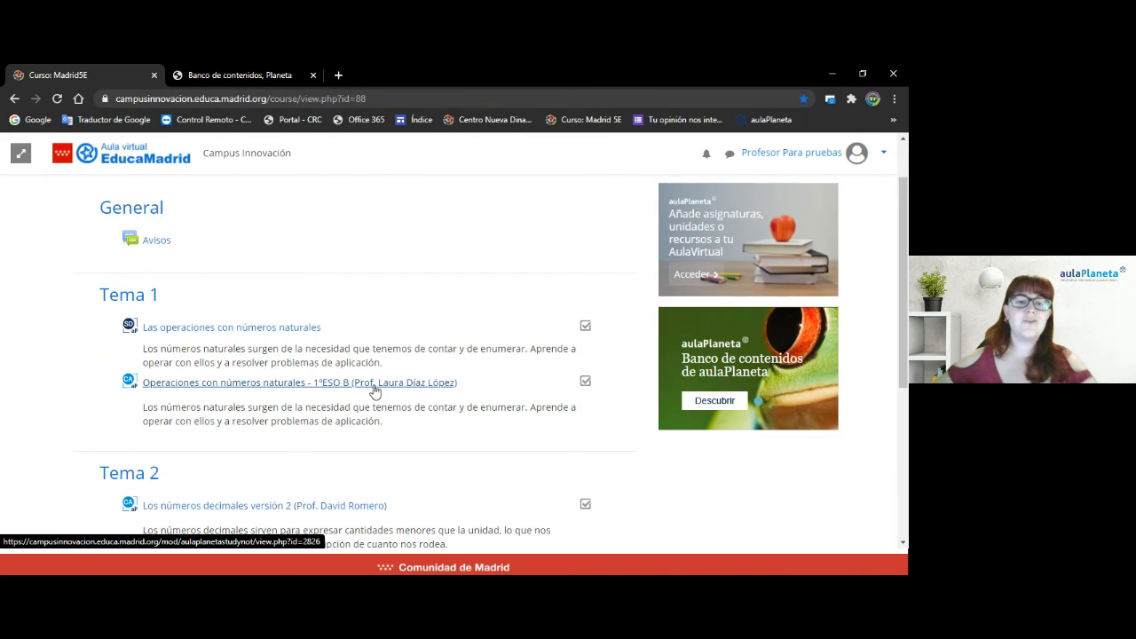
drag(383, 424, 142, 382)
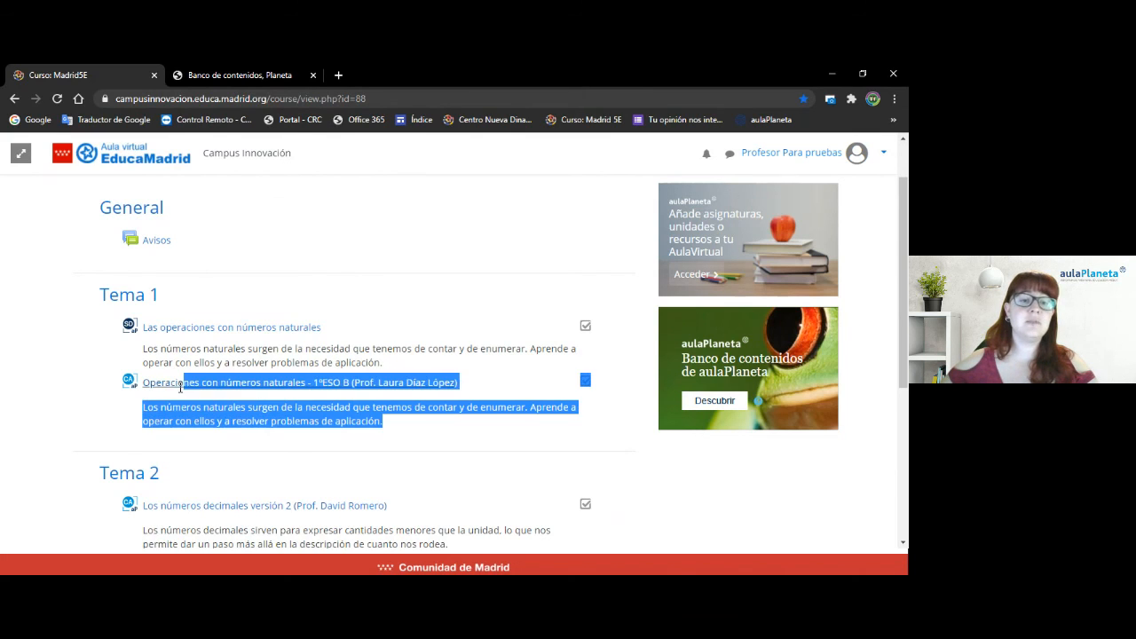
click(241, 409)
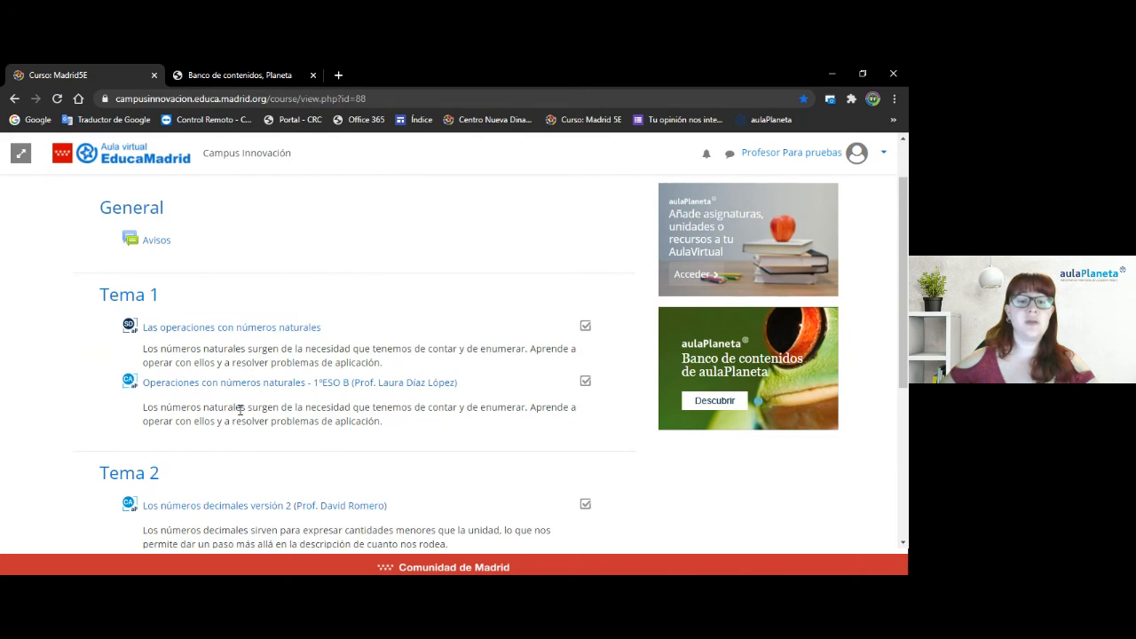
Start adding another unit, with course 1º ESO, subject Matemáticas and unit type Cuaderno de aprendizaje para el alumnado
click(714, 276)
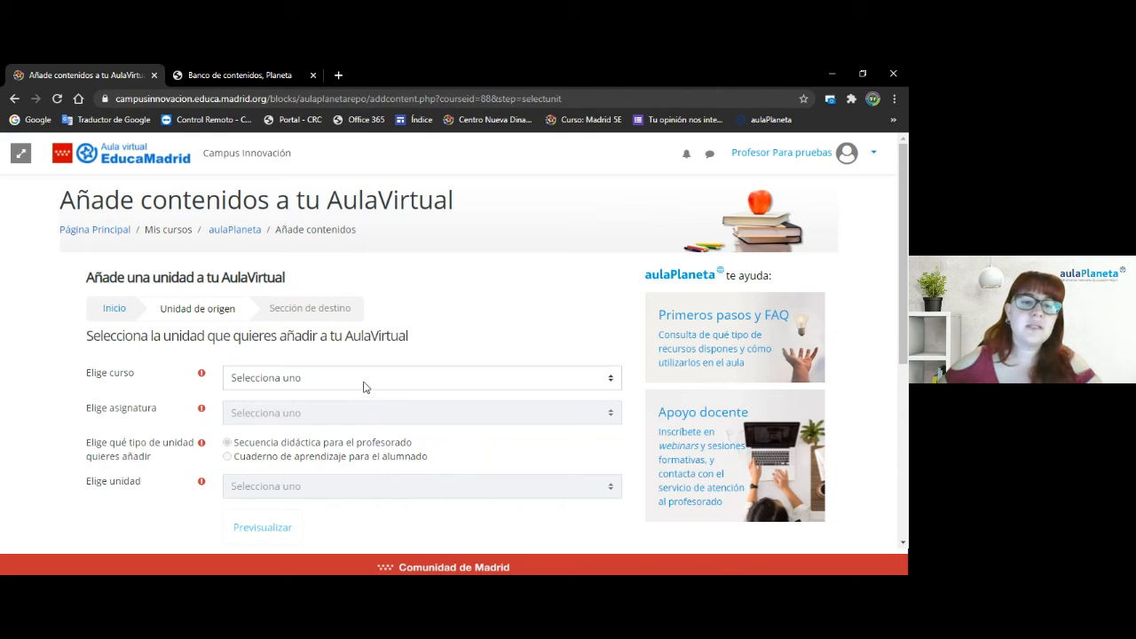
click(361, 378)
click(254, 437)
scroll(201, 421, down, 3)
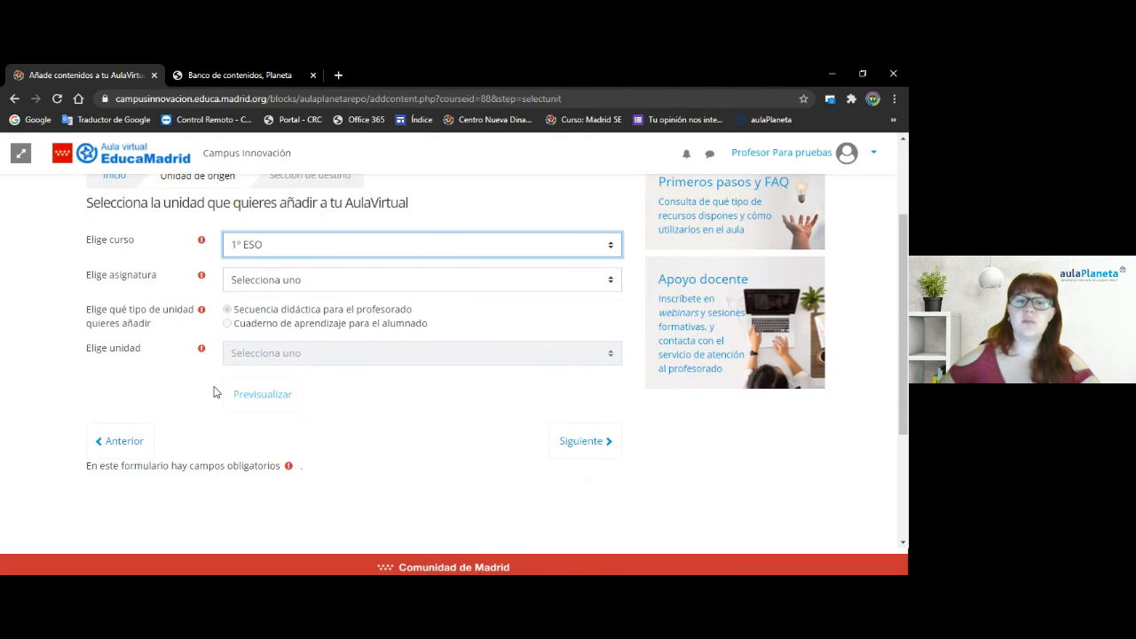
click(289, 280)
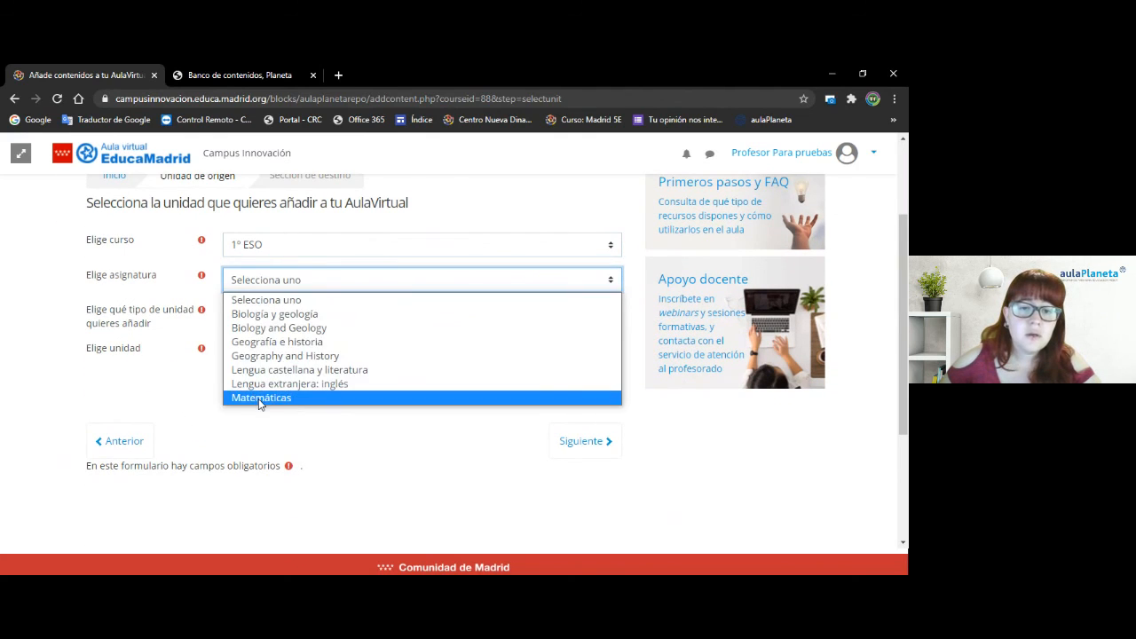
click(259, 398)
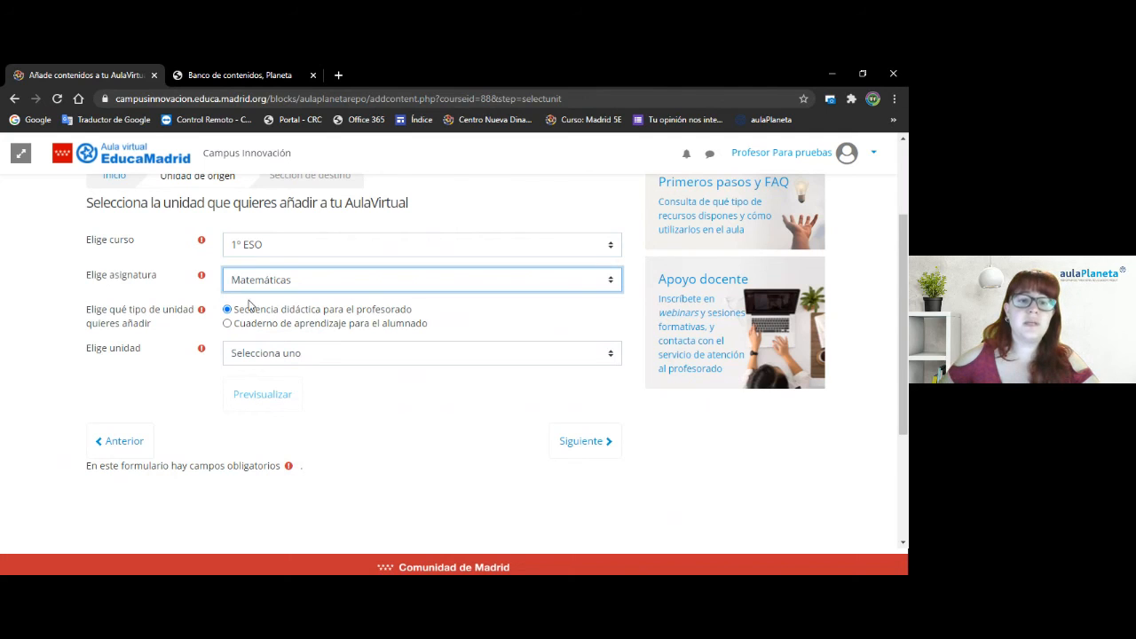
click(228, 324)
Choose the original unit "Las operaciones con números naturales" and continue to the destination section
click(290, 354)
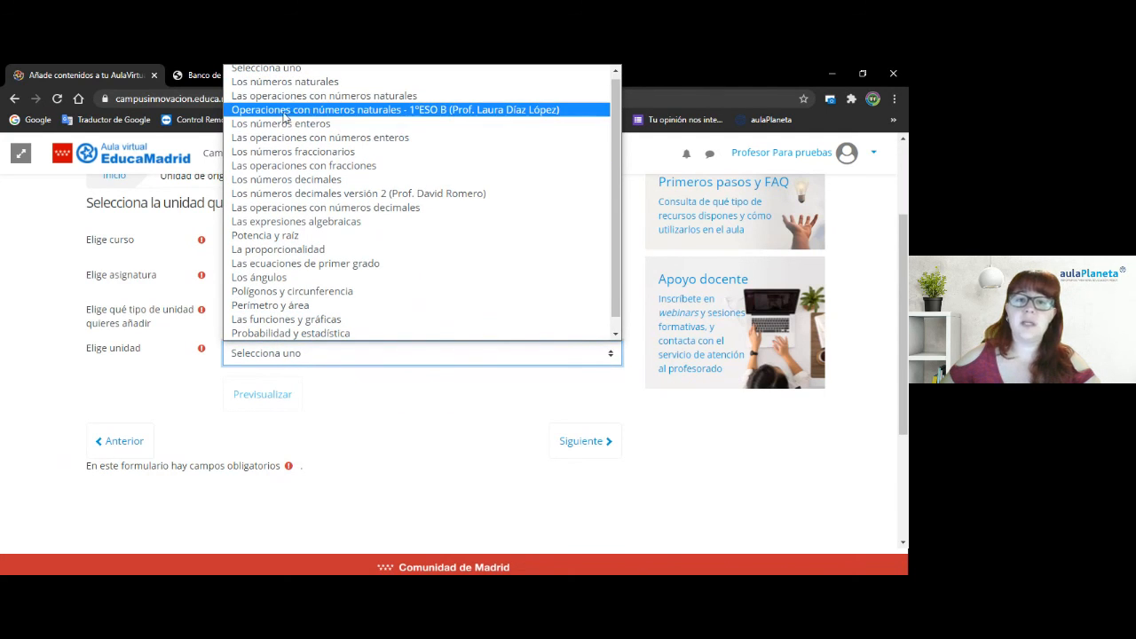
click(367, 96)
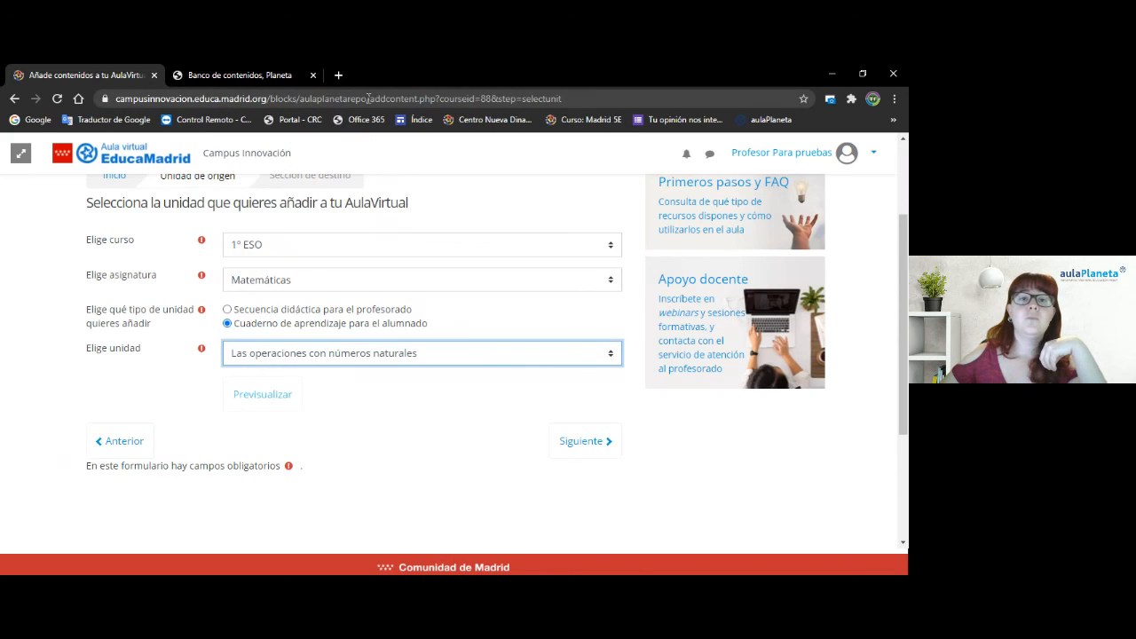
click(562, 439)
Choose Tema 1 as the destination section, add the unit to it and go back to the virtual course
scroll(267, 417, down, 3)
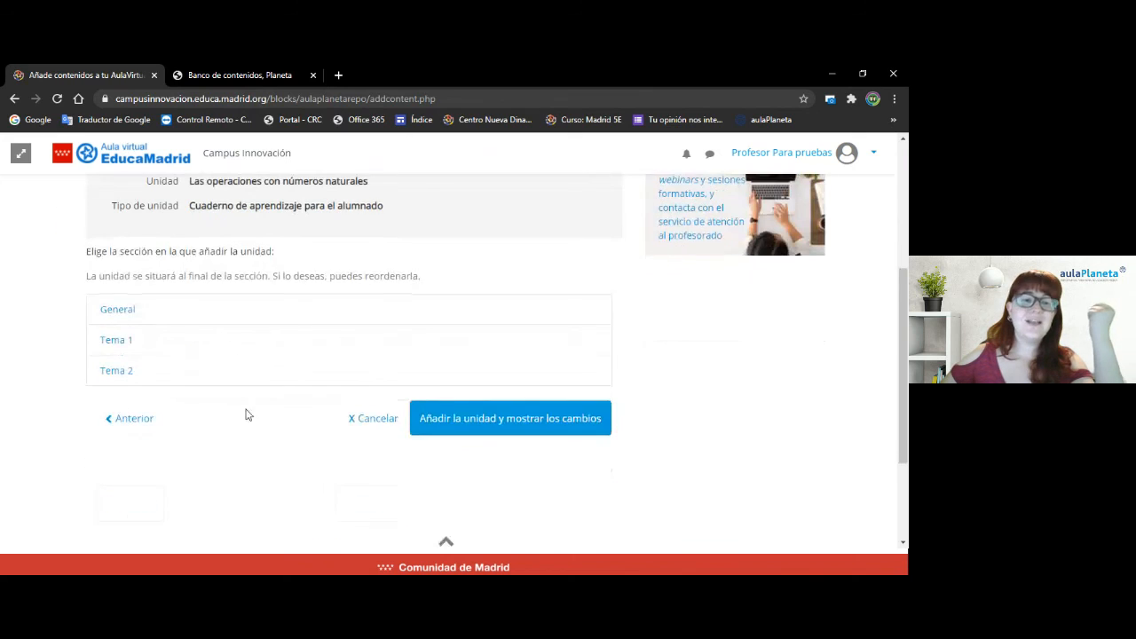
click(158, 346)
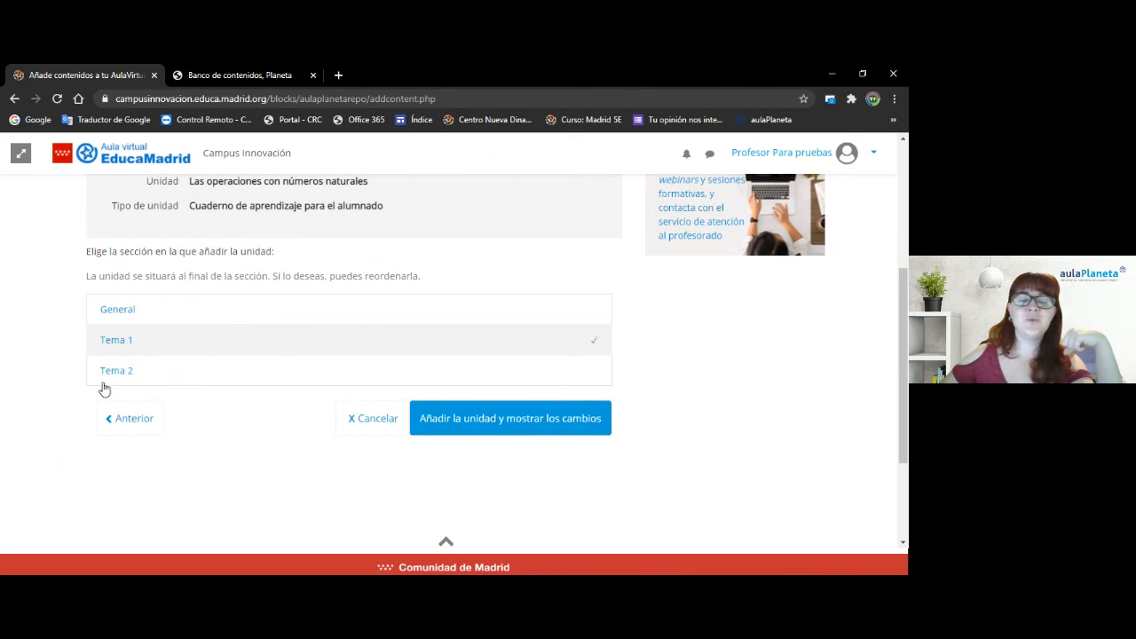
click(459, 425)
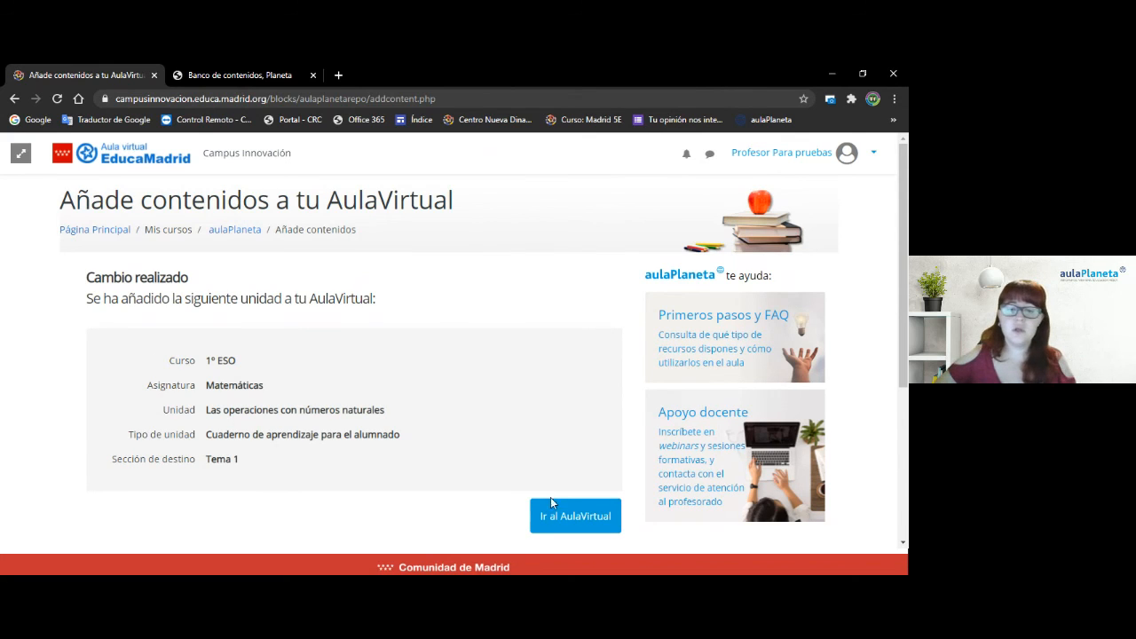
click(554, 514)
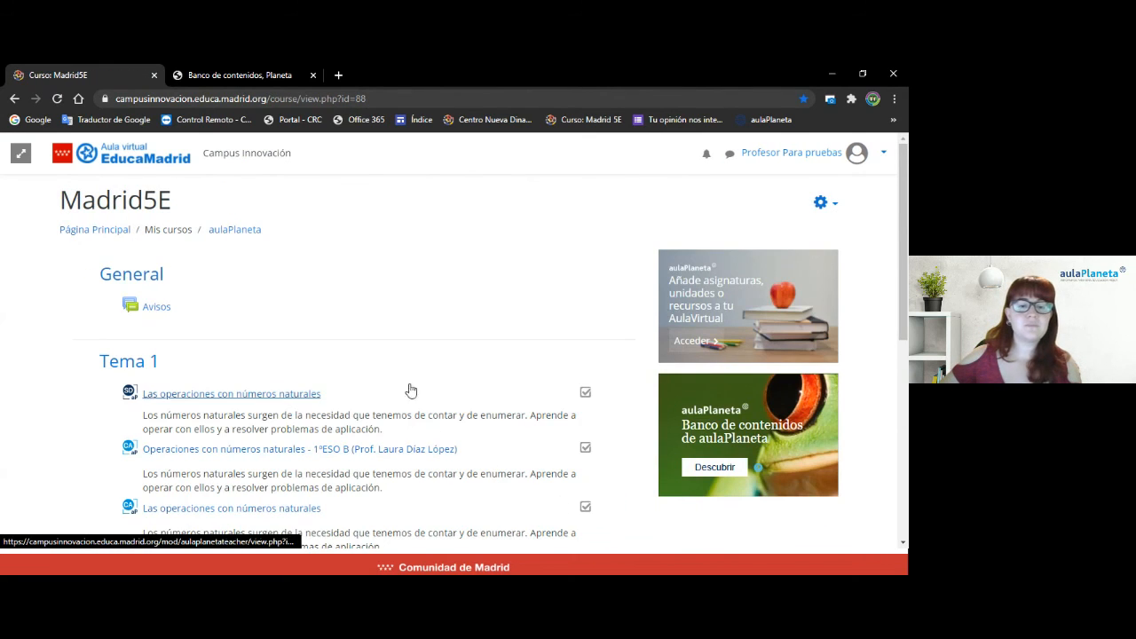
Open the original learning notebook "Las operaciones con números naturales" from Tema 1 in a new browser tab and switch to it
scroll(411, 391, down, 3)
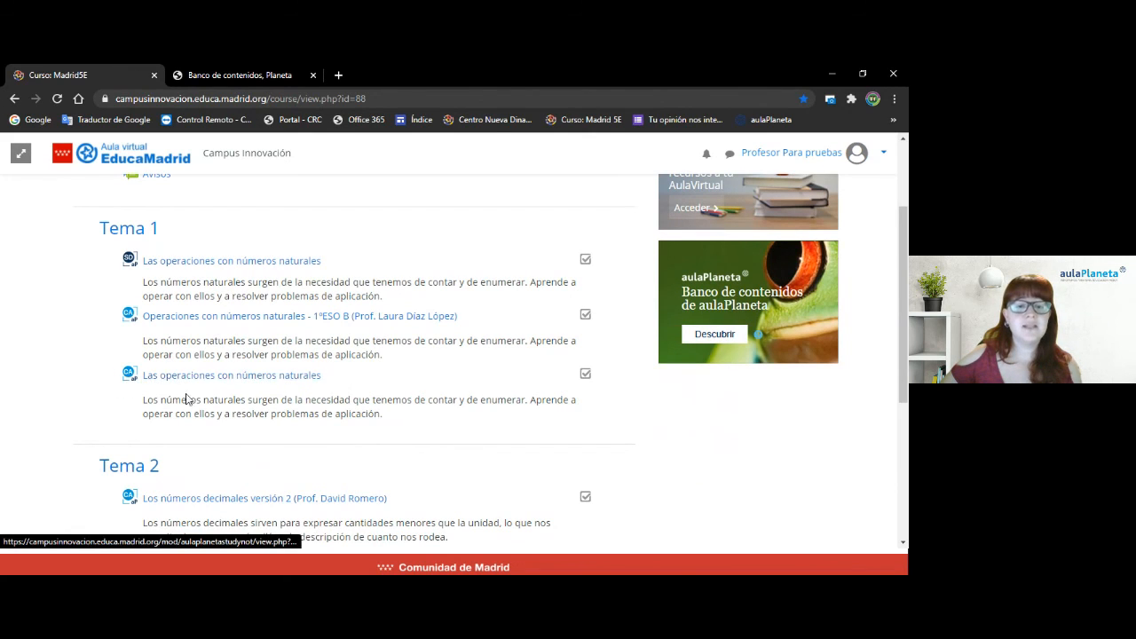
drag(386, 415, 147, 376)
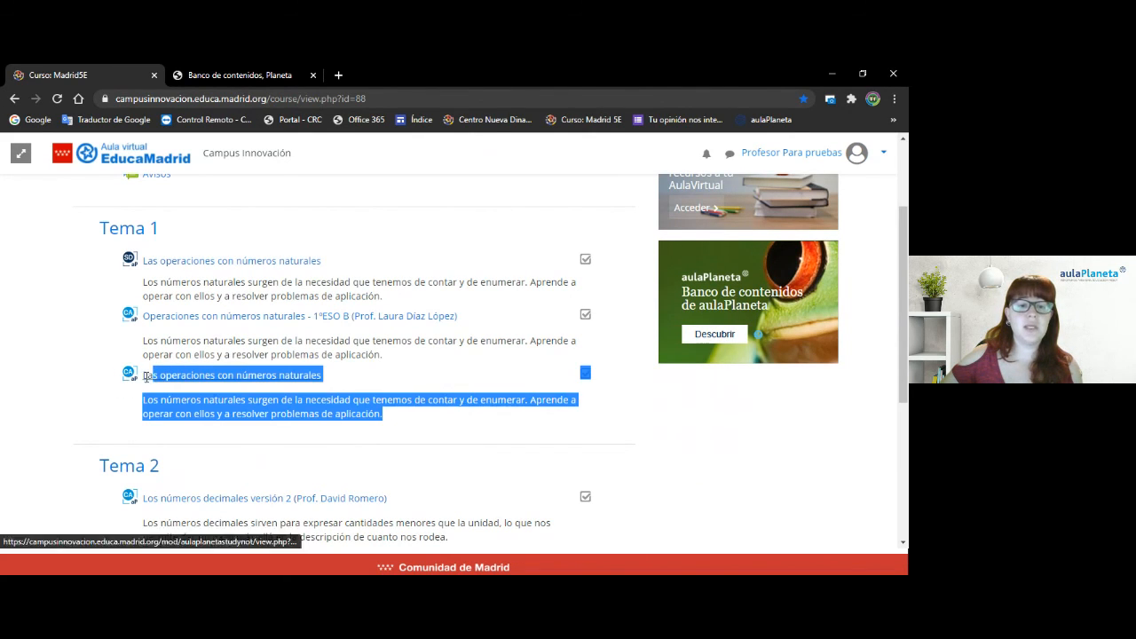
click(218, 404)
right_click(218, 380)
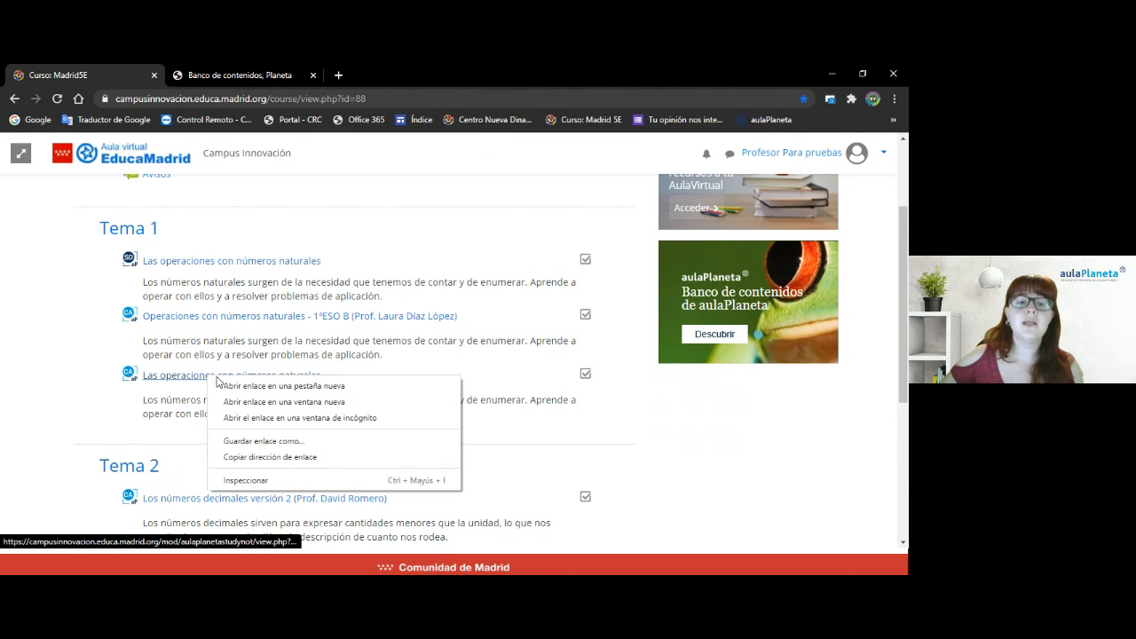
click(222, 385)
click(213, 78)
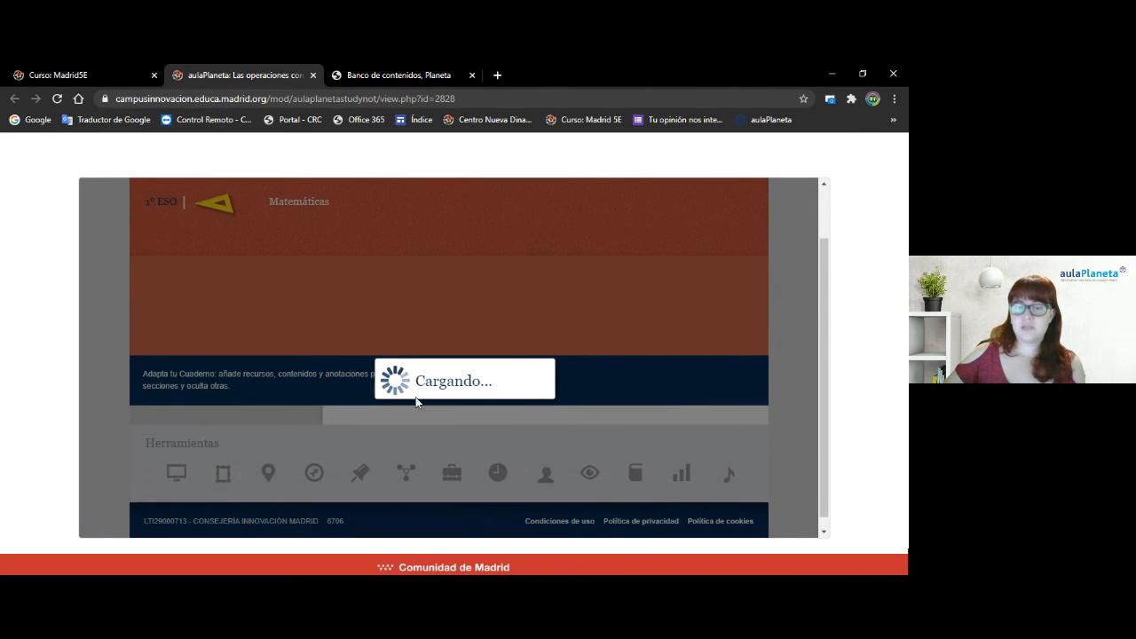
Look over the notebook's list of sections, then expand "La suma de números naturales" and review its content
scroll(366, 355, down, 2)
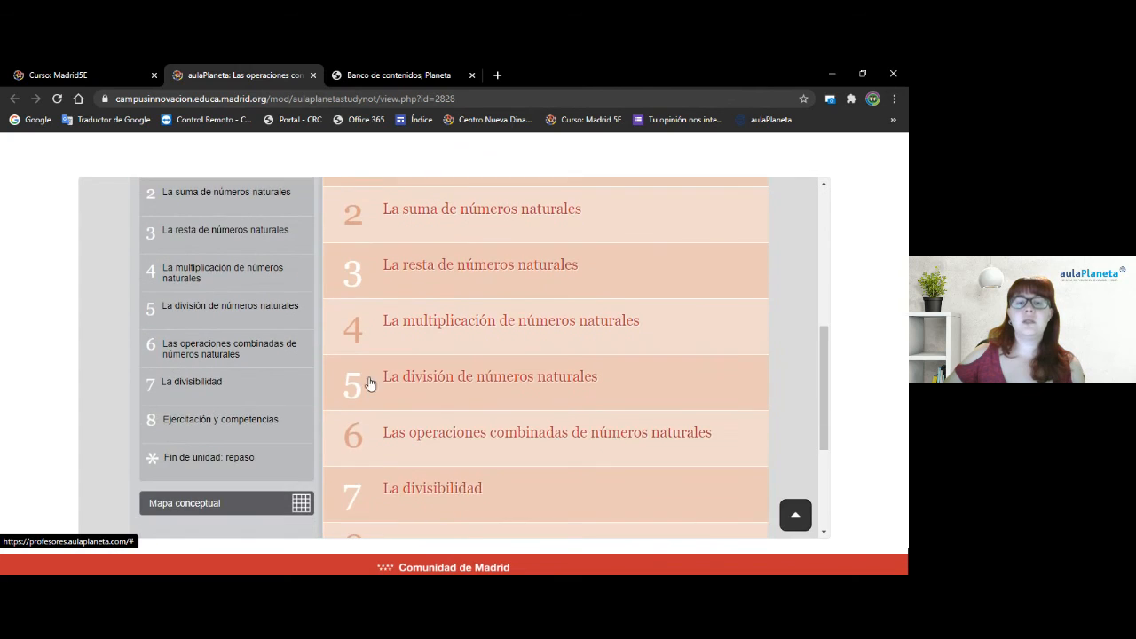
scroll(371, 383, down, 1)
scroll(380, 397, up, 3)
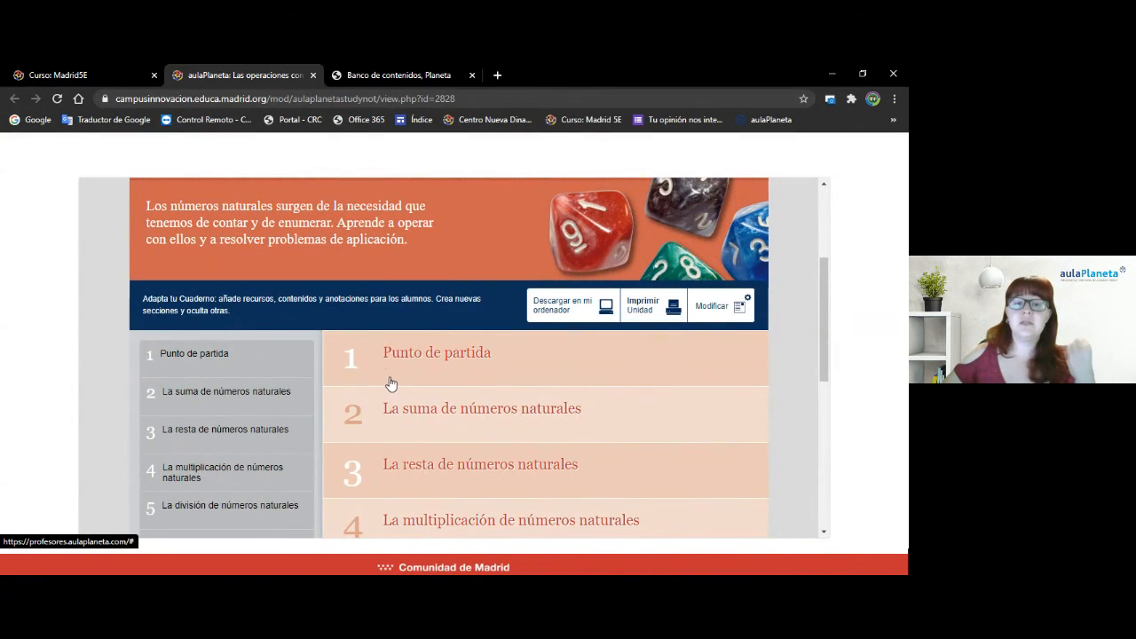
scroll(391, 348, down, 1)
click(410, 349)
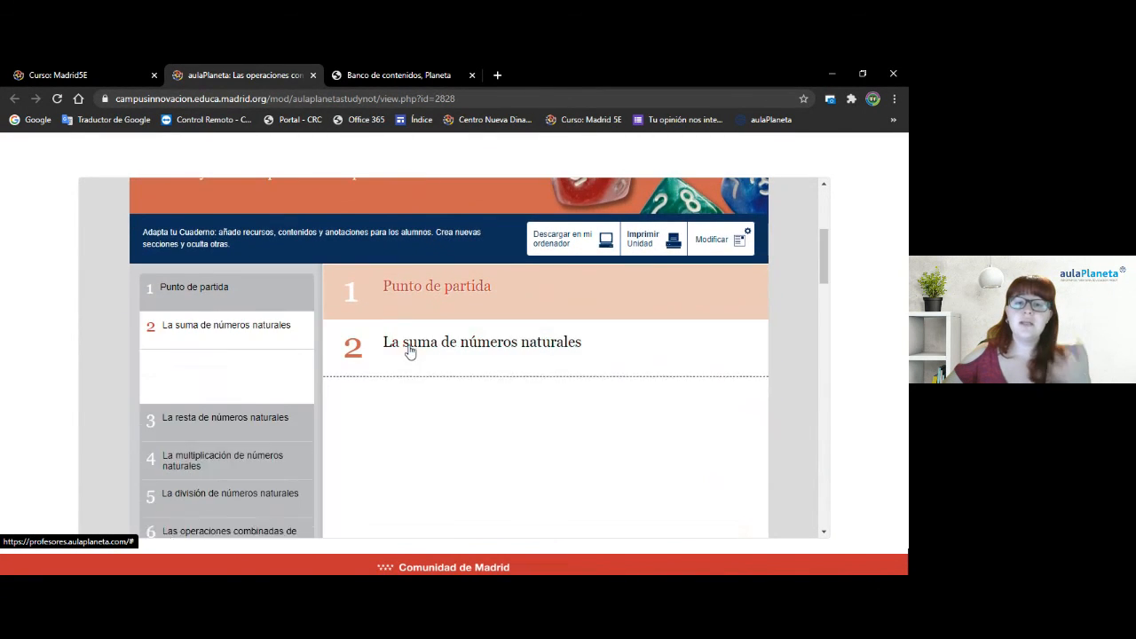
scroll(382, 342, down, 5)
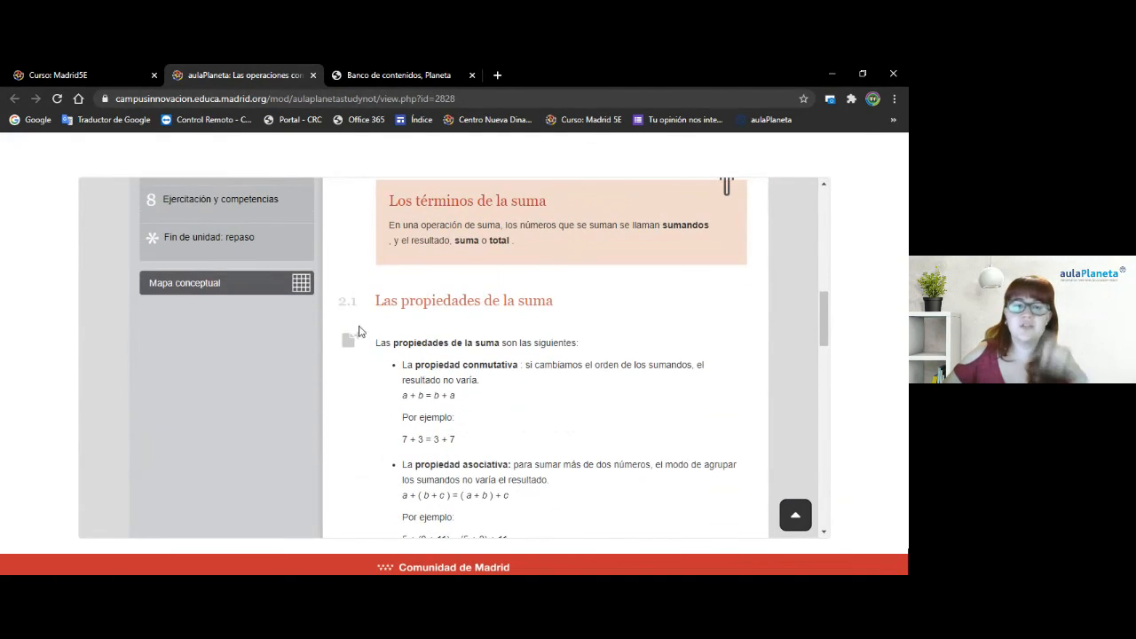
scroll(386, 312, up, 5)
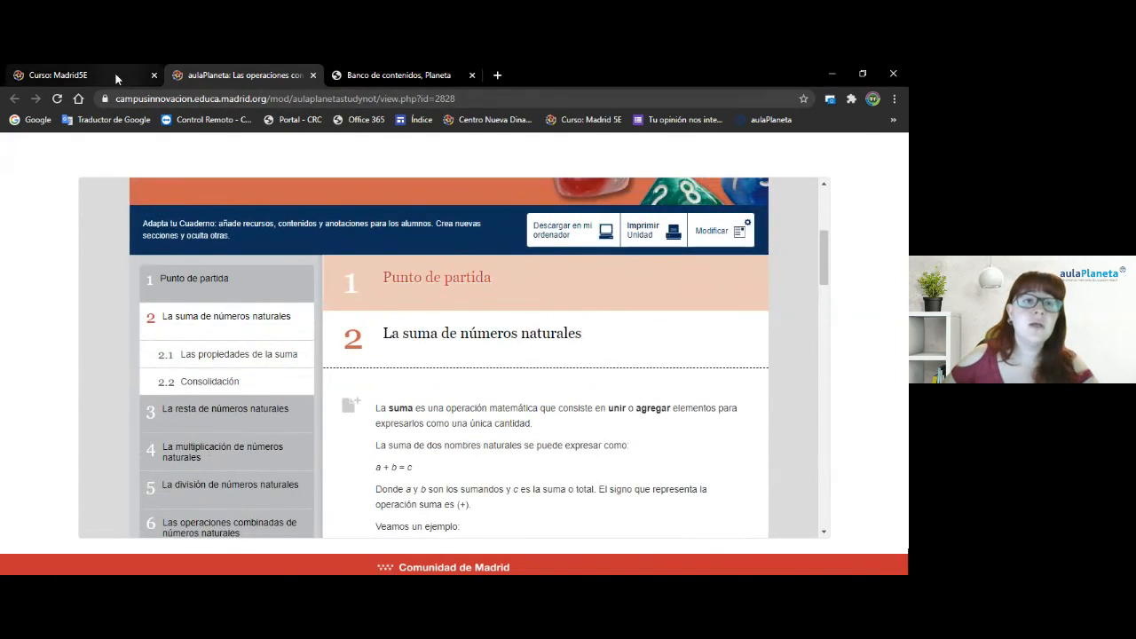
Return to the Madrid5E course and open the teacher's customised "Operaciones con números naturales - 1ºESO B" notebook in a new browser tab
click(116, 78)
right_click(244, 318)
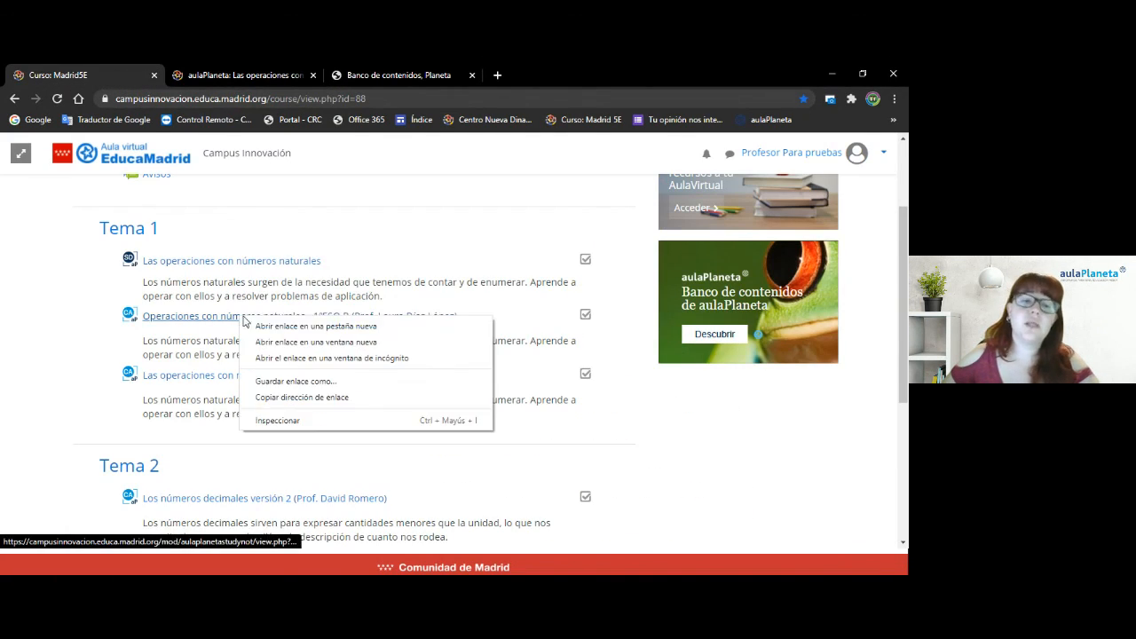
click(311, 326)
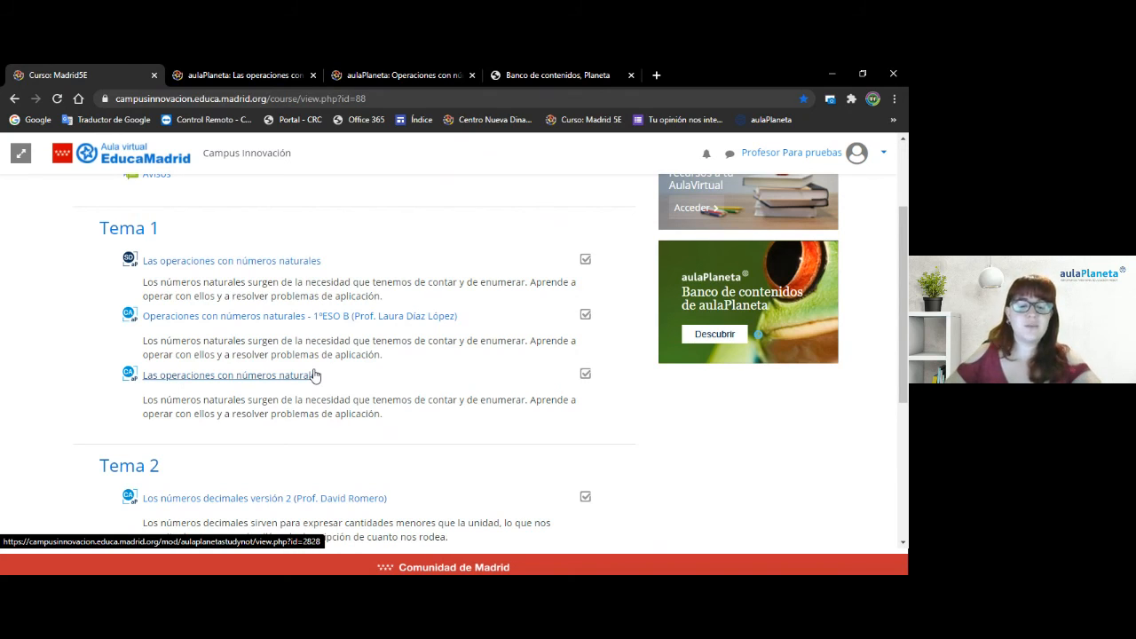
Switch to the slide presentation and advance to the "aulaPlaneta en Madrid 5E" overview slide
key(alt+Tab)
key(alt+Tab)
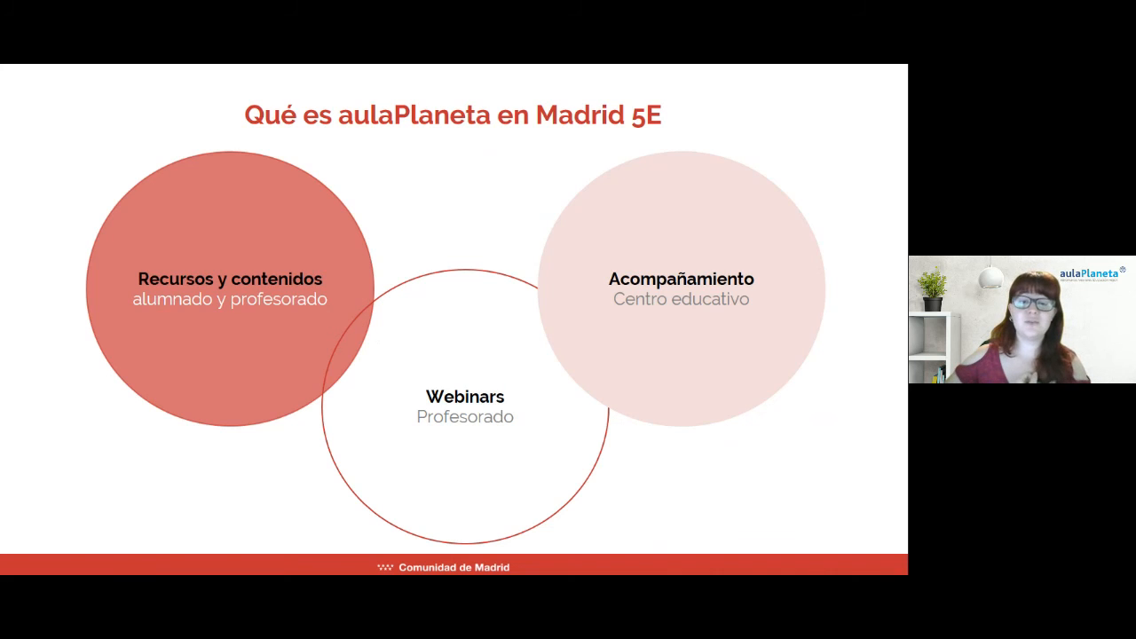
key(Right)
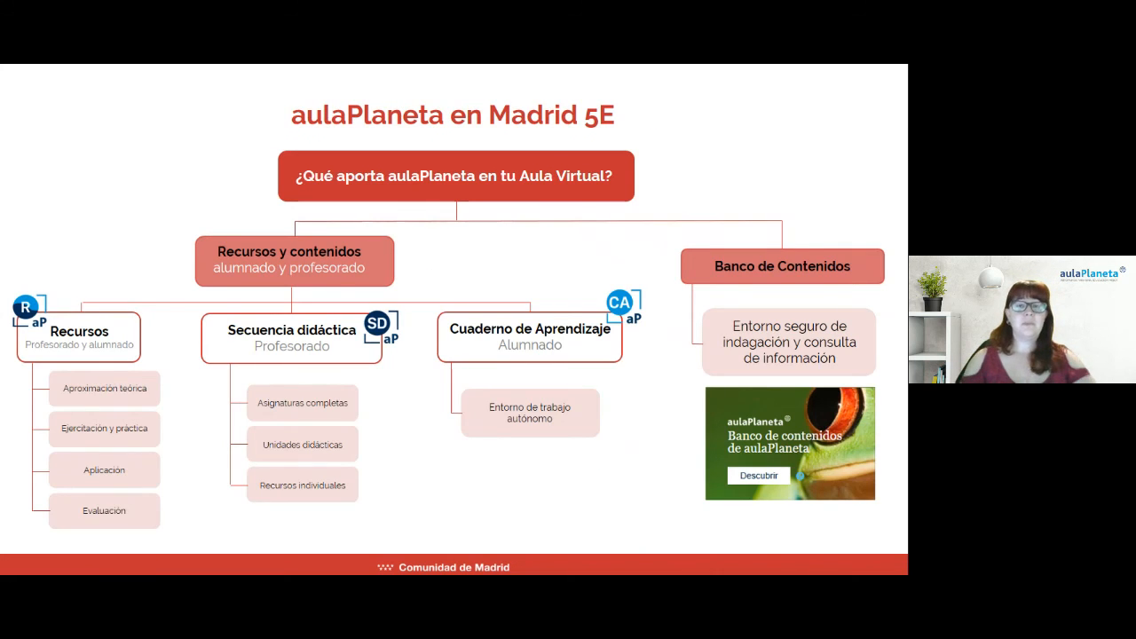